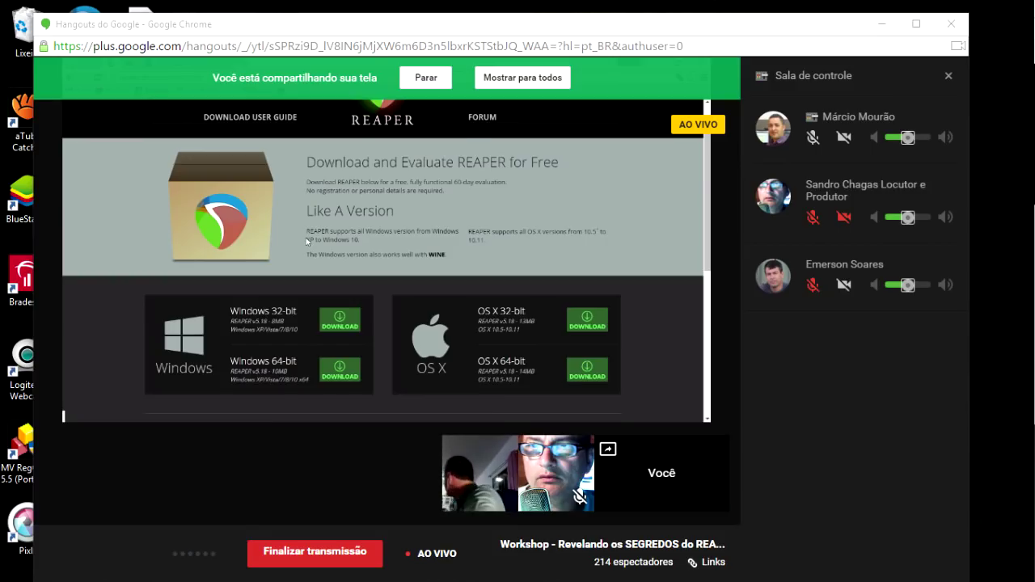
- Open the REAPER site's purchase page and review the discounted and commercial license options
scroll(307, 240, "up", 2)
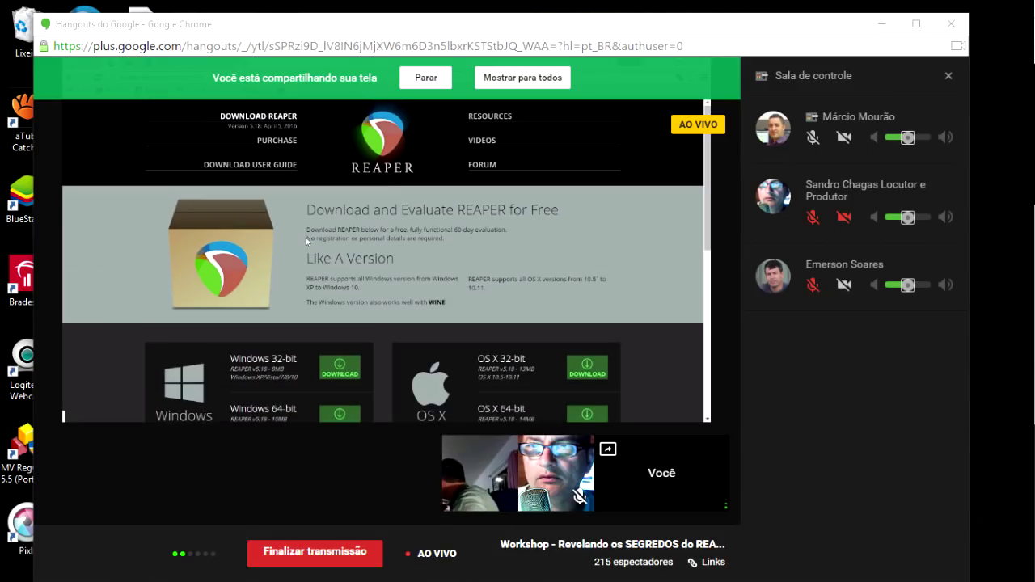
left_click(284, 143)
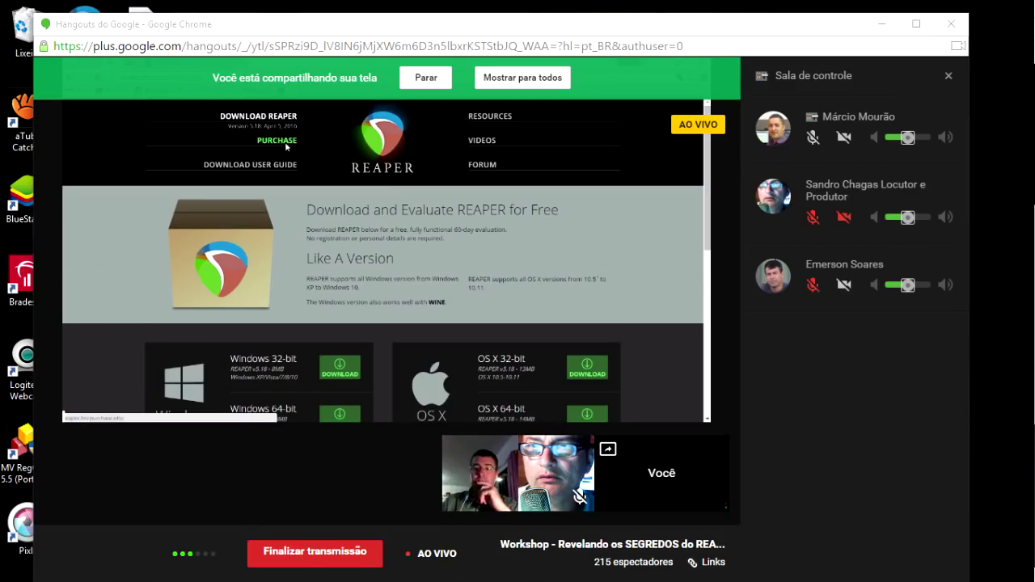
scroll(309, 161, "down", 5)
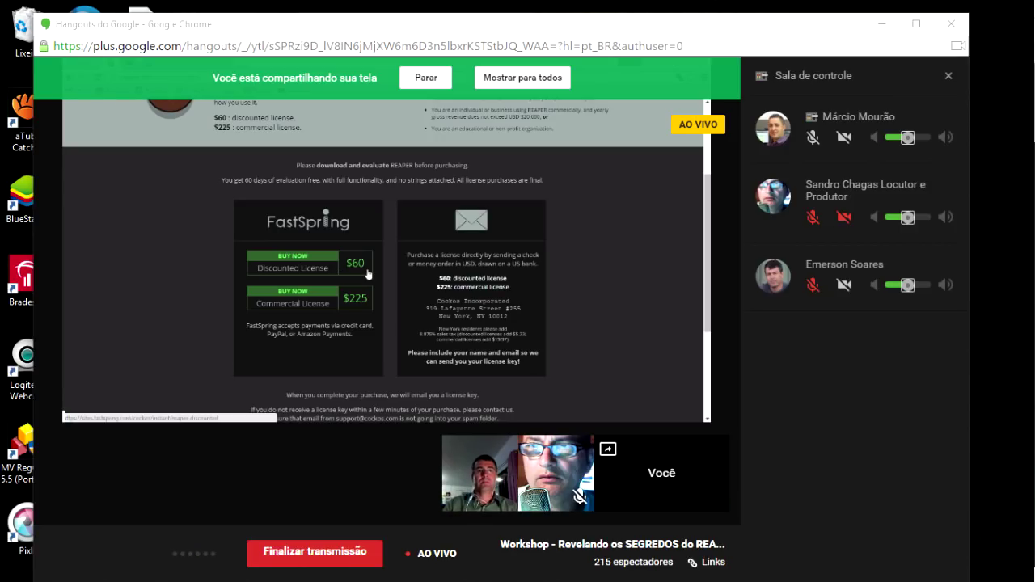
scroll(368, 275, "up", 3)
scroll(368, 273, "down", 1)
scroll(368, 273, "up", 1)
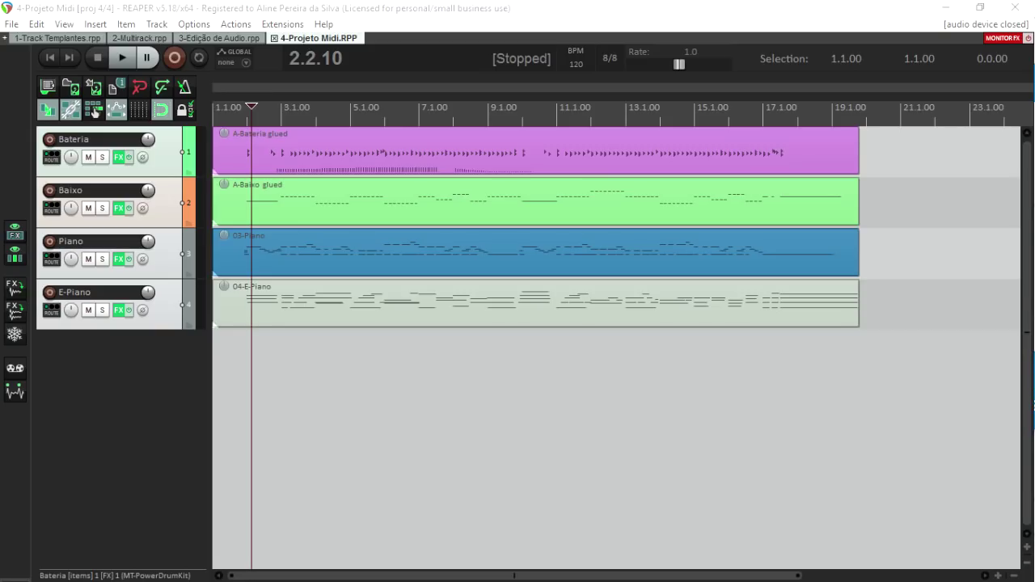
- Switch to REAPER and cycle forward and backward through the four open projects to review their contents
left_click(380, 8)
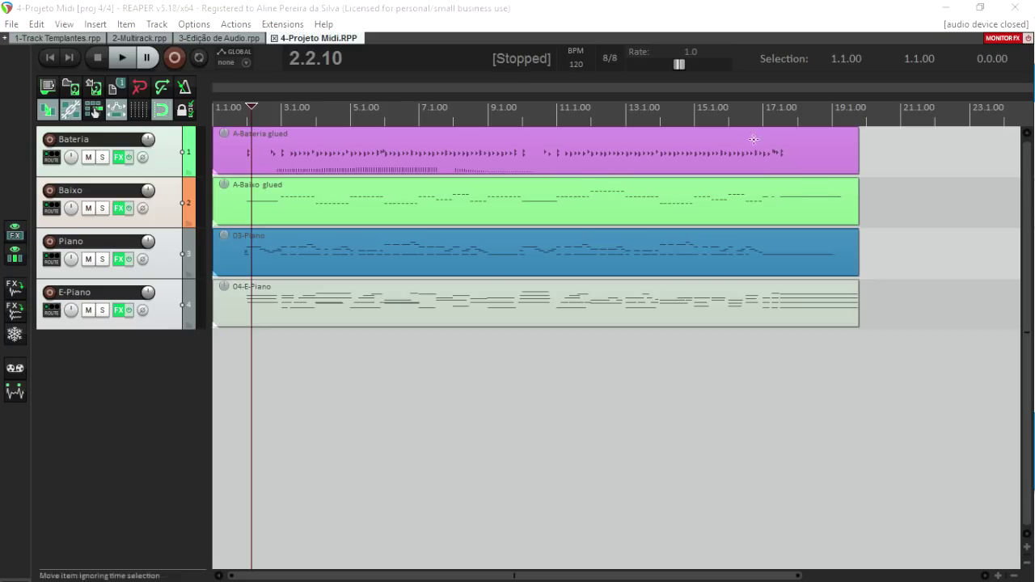
left_click(422, 5)
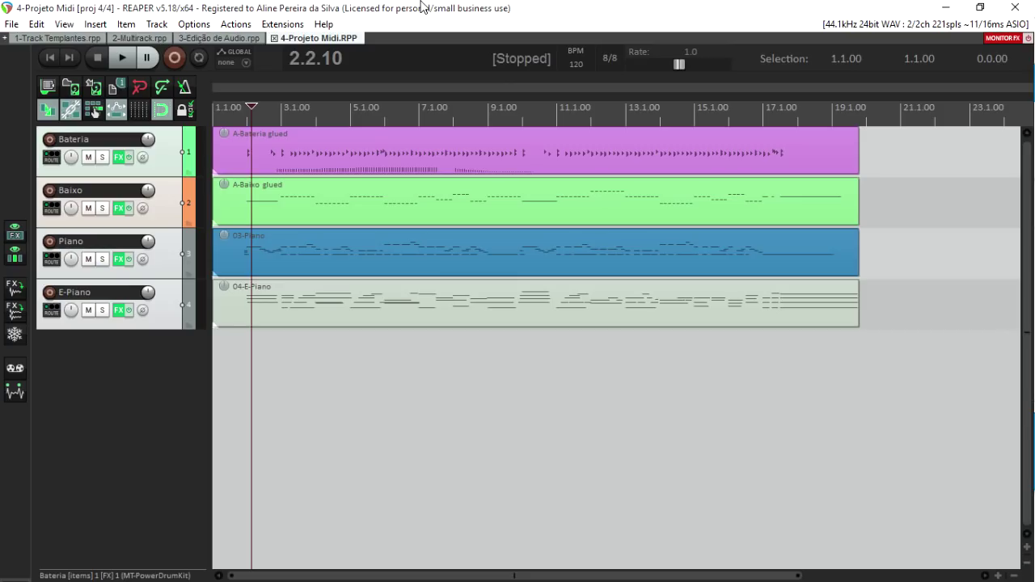
key("ctrl+Tab")
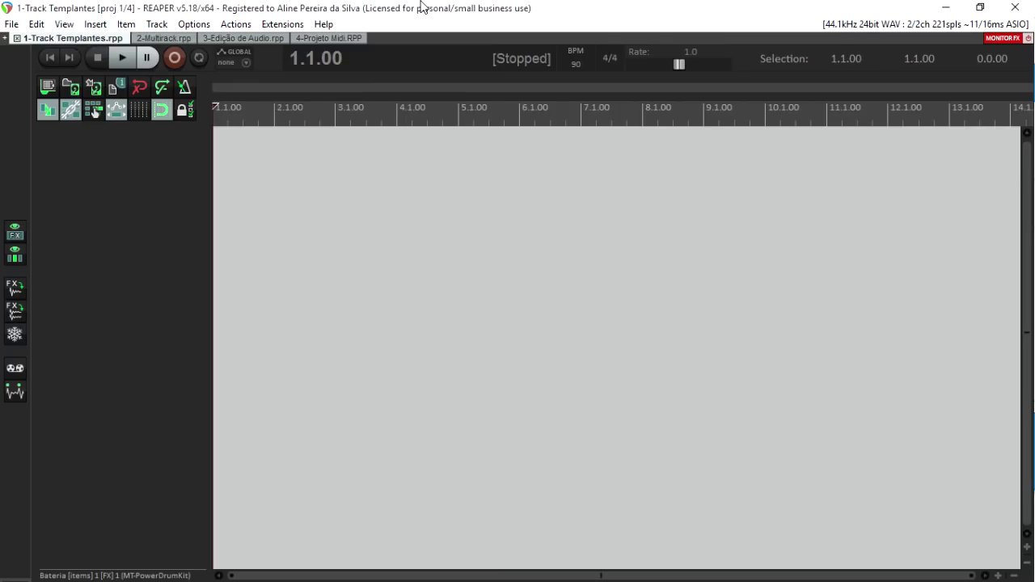
key("ctrl+Tab")
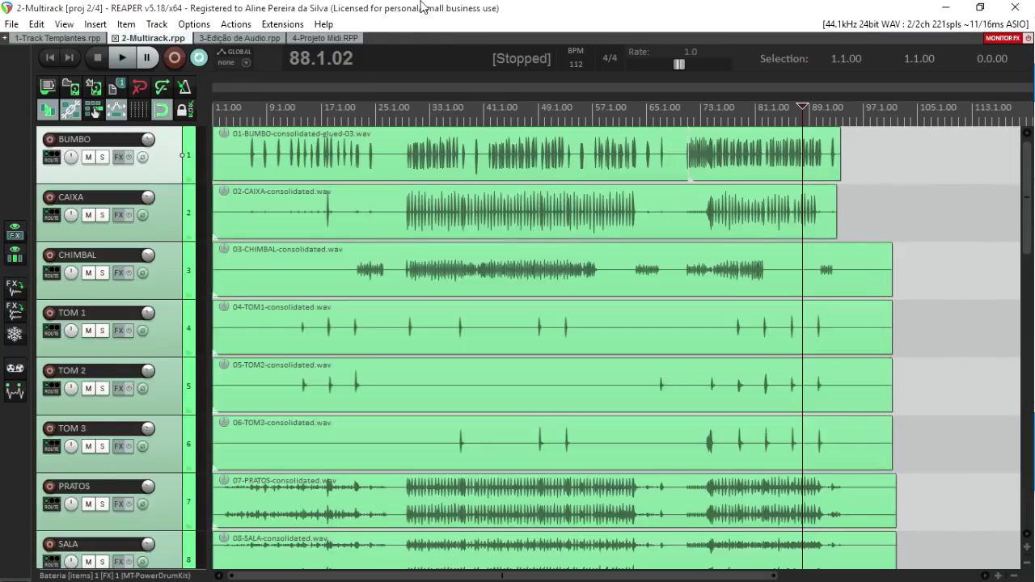
key("ctrl+Tab")
key("ctrl+Tab")
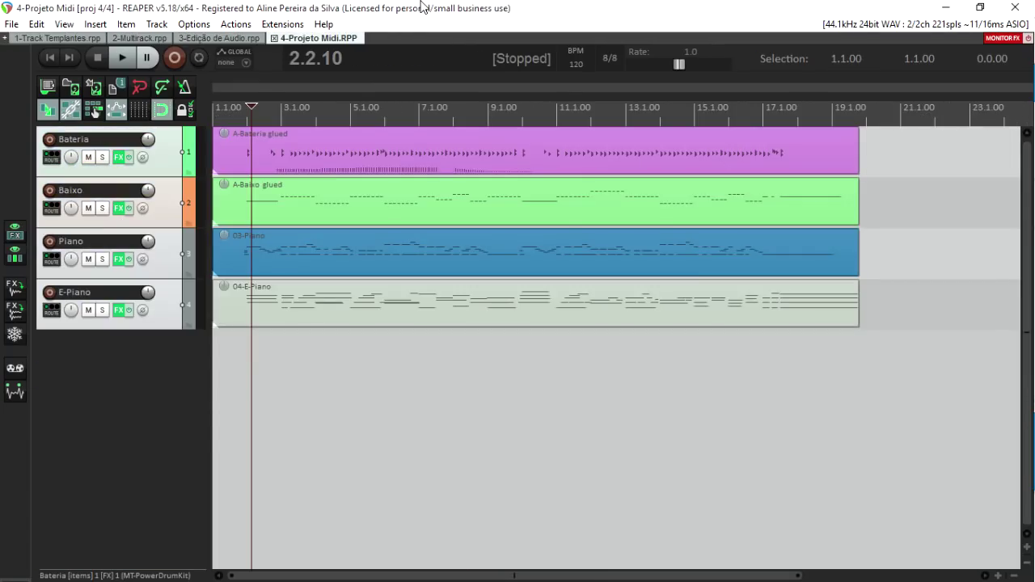
key("ctrl+shift+Tab")
key("ctrl+shift+Tab")
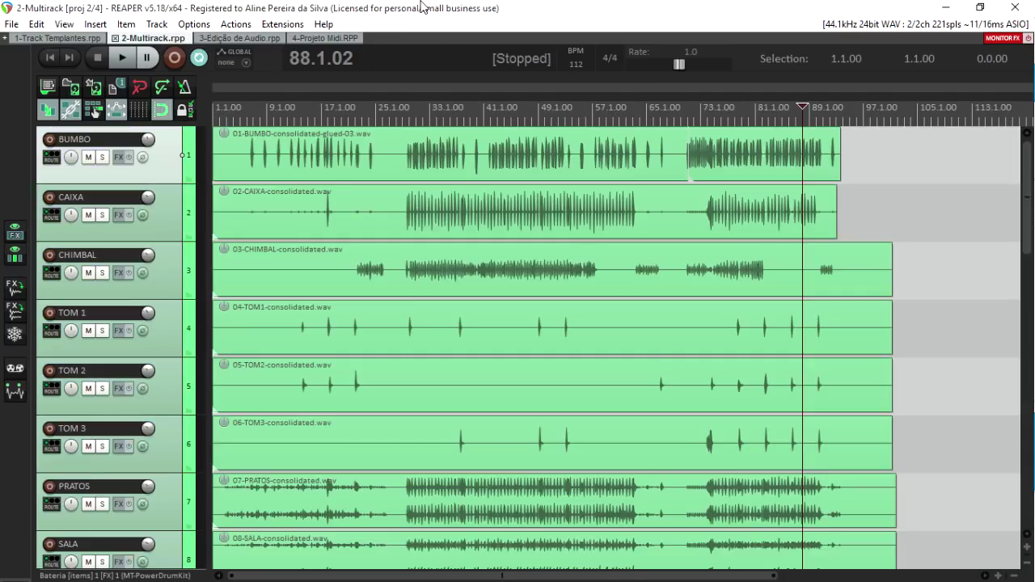
key("ctrl+shift+Tab")
key("ctrl+Tab")
key("ctrl+Tab")
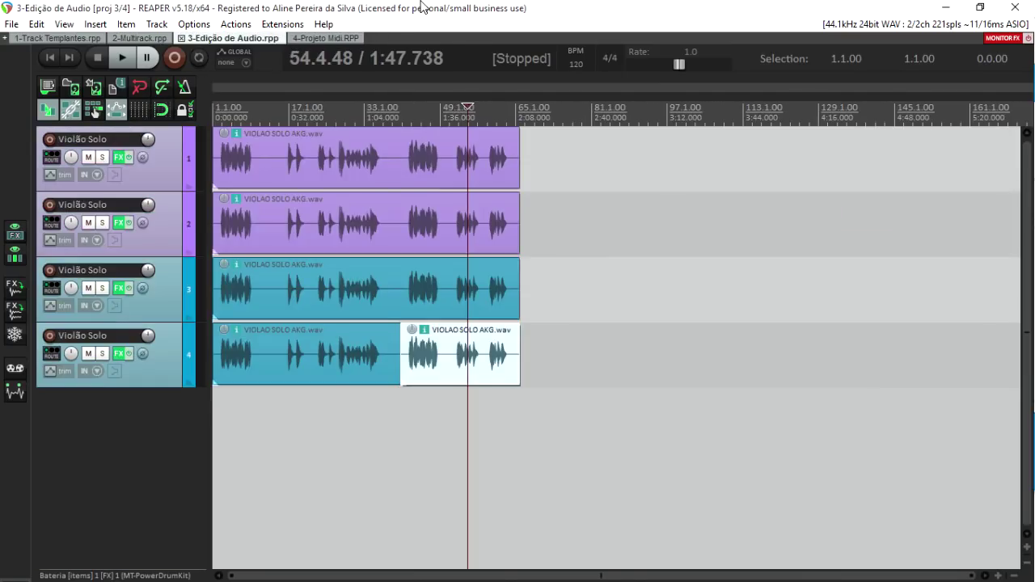
key("ctrl+Tab")
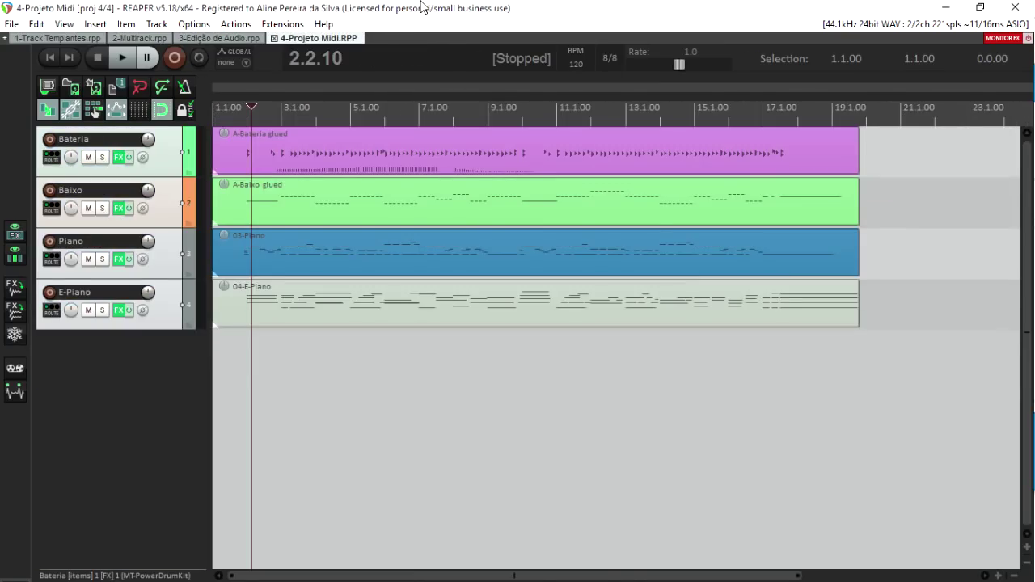
key("ctrl+shift+Tab")
key("ctrl+shift+Tab")
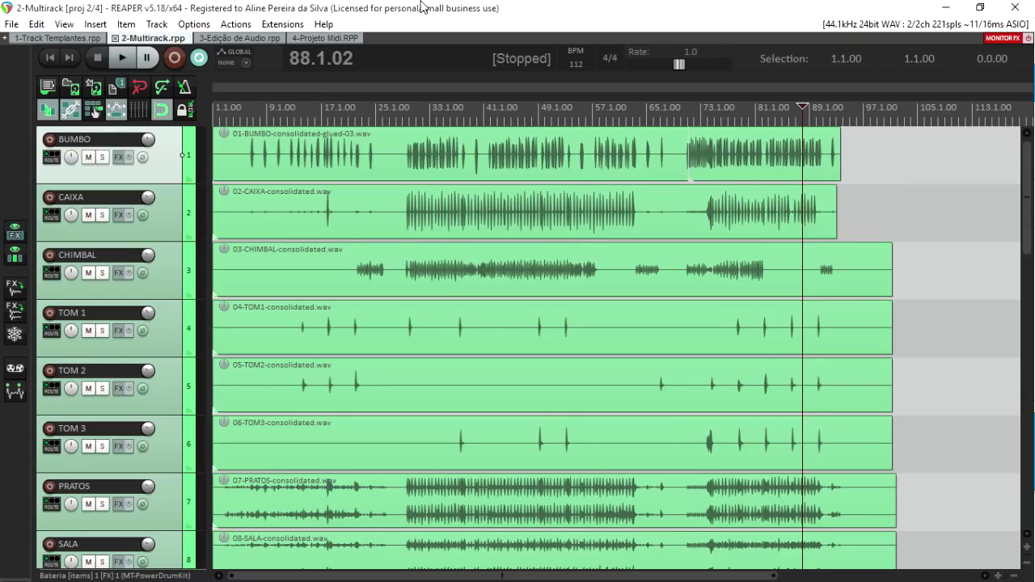
- View each open project in order, from 1-Track Templantes to 4-Projeto Midi, and return to the first one
left_click(39, 39)
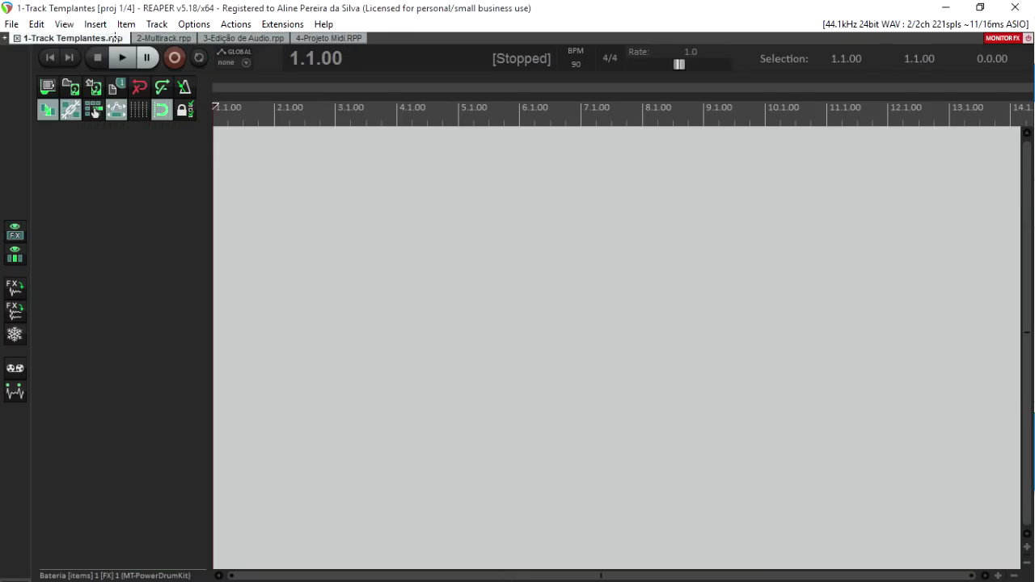
left_click(185, 38)
left_click(242, 38)
left_click(325, 38)
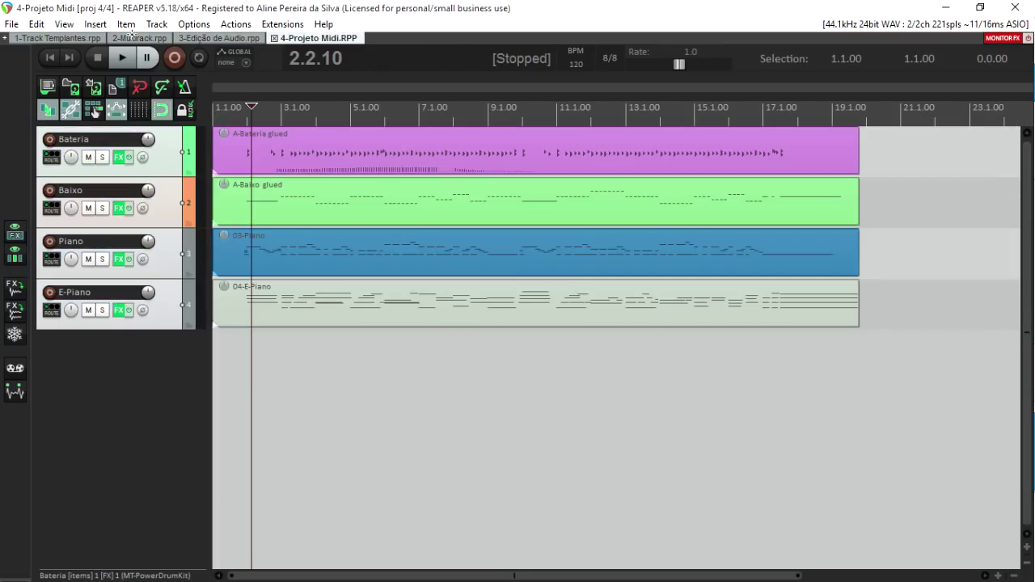
left_click(75, 38)
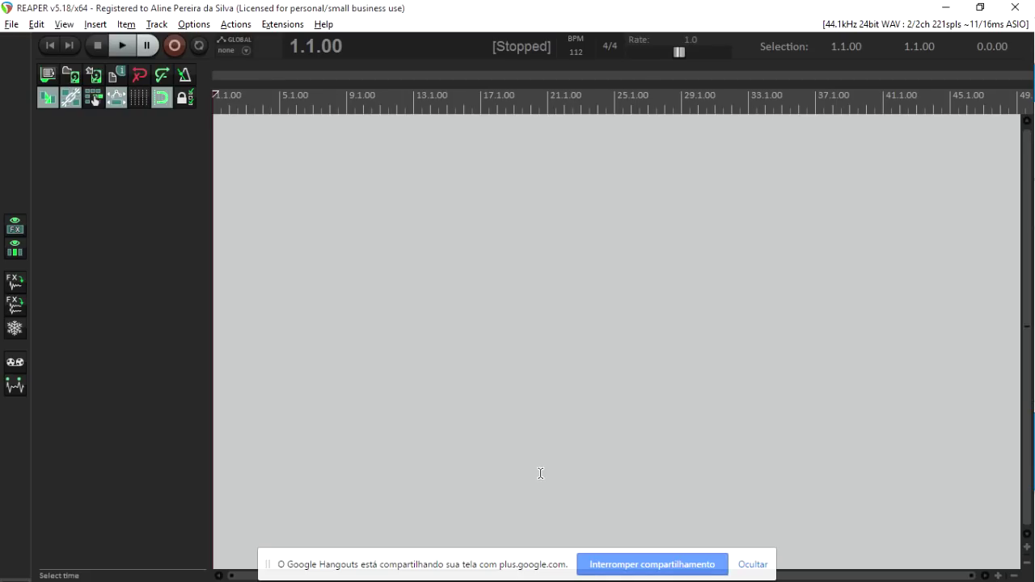
- Hide the screen-sharing notice and load the project list "Lista de Projetos - Workshop.RPL" from the Workshop folder
left_click(750, 569)
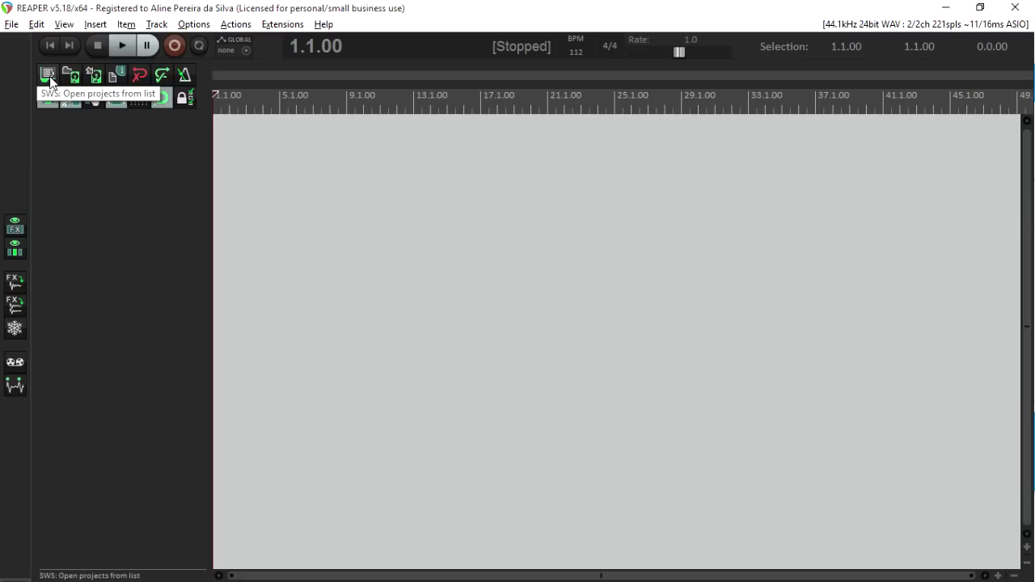
left_click(50, 81)
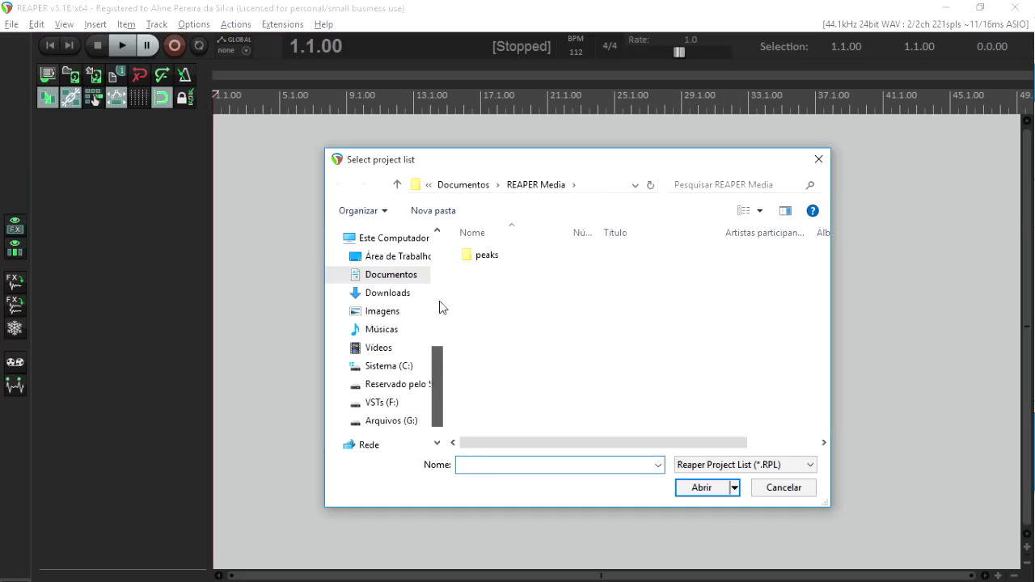
scroll(440, 301, "up", 6)
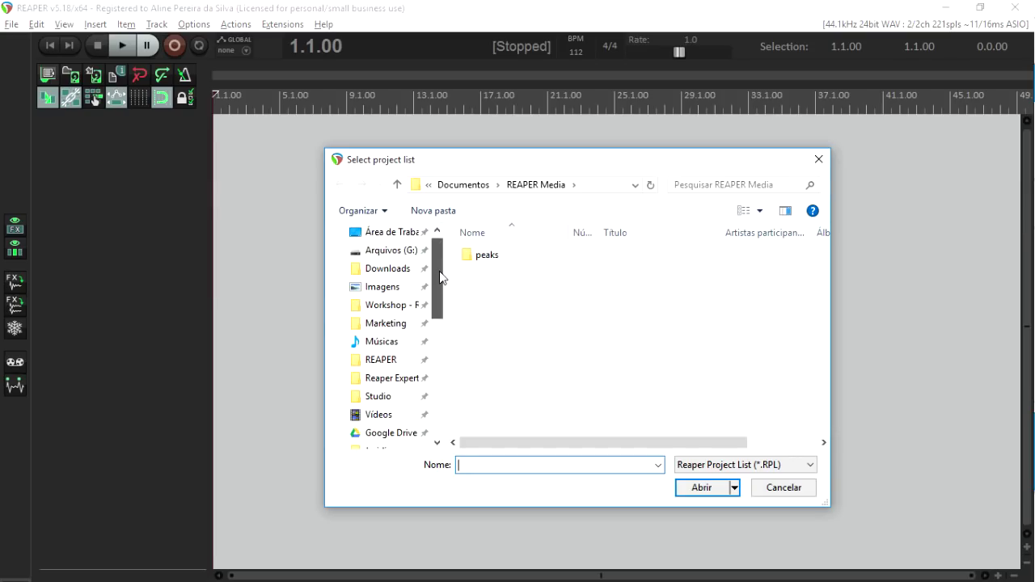
left_click(394, 305)
left_click(521, 258)
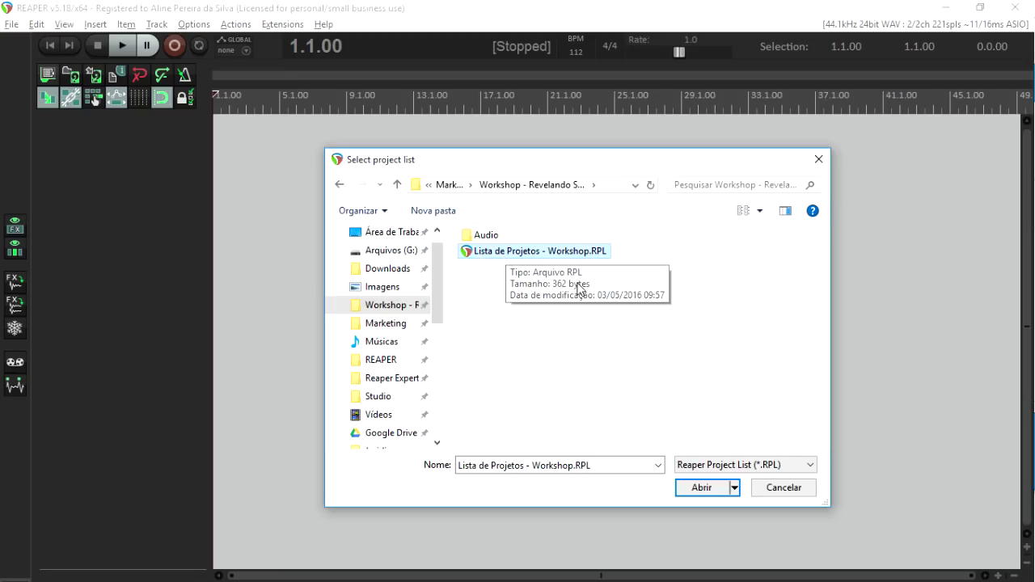
left_click(712, 494)
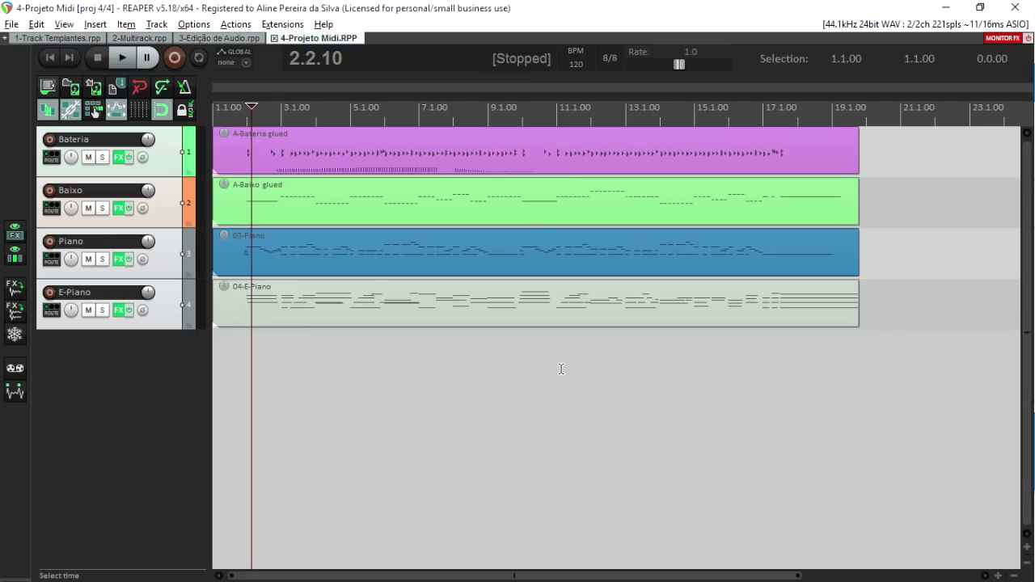
- Copy the BUMBO, CAIXA and CHIMBAL tracks from the 2-Multirack project into the empty 1-Track Templantes project
key("ctrl+shift+Tab")
key("ctrl+shift+Tab")
key("ctrl+shift+Tab")
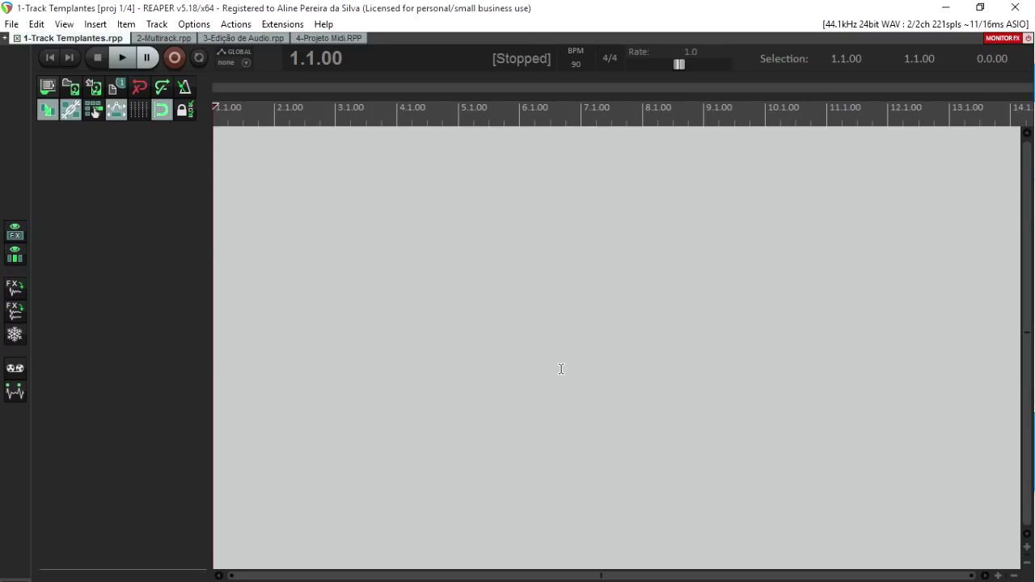
key("ctrl+Tab")
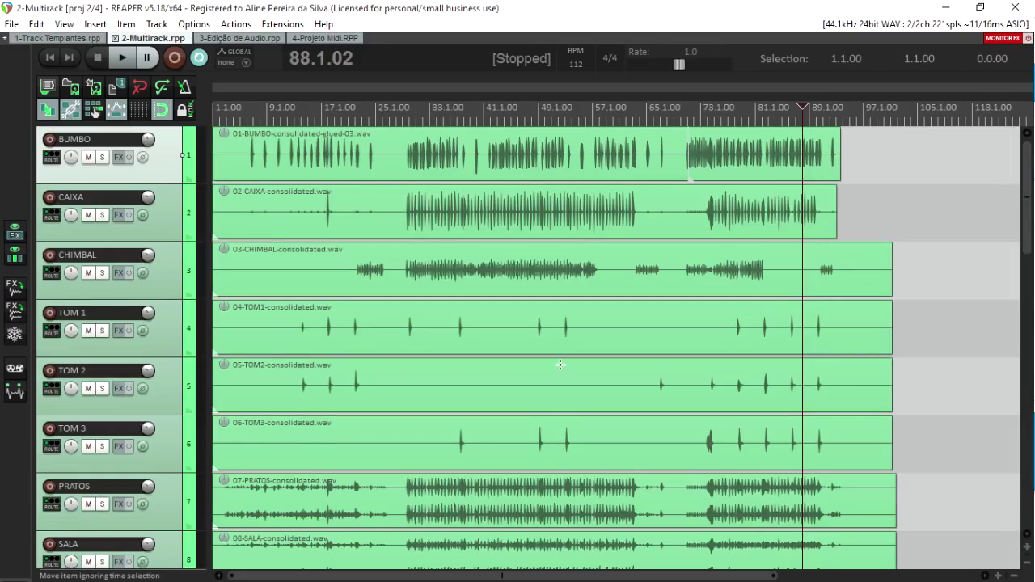
key("Home")
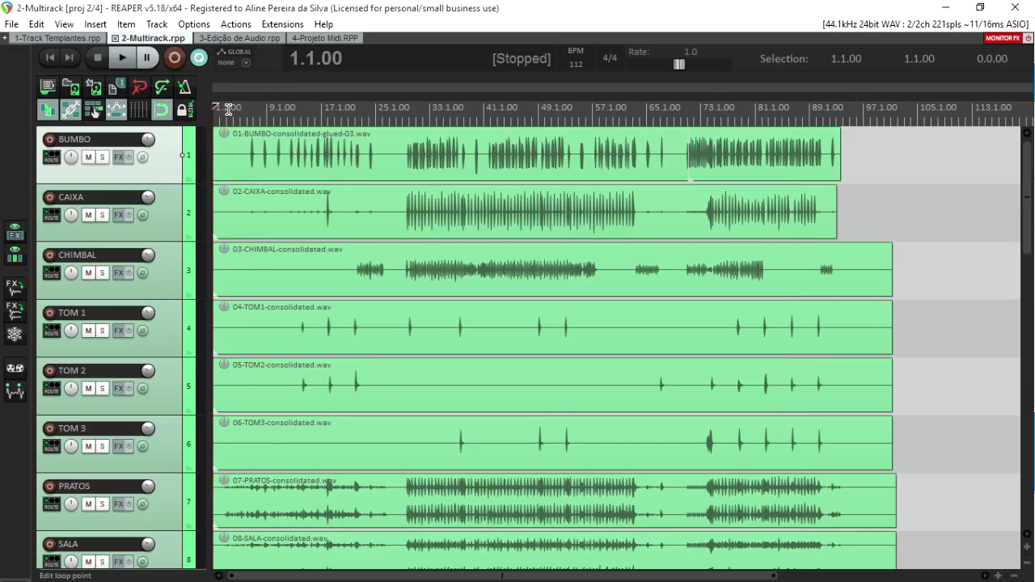
left_click(173, 282, "shift")
left_click(94, 39)
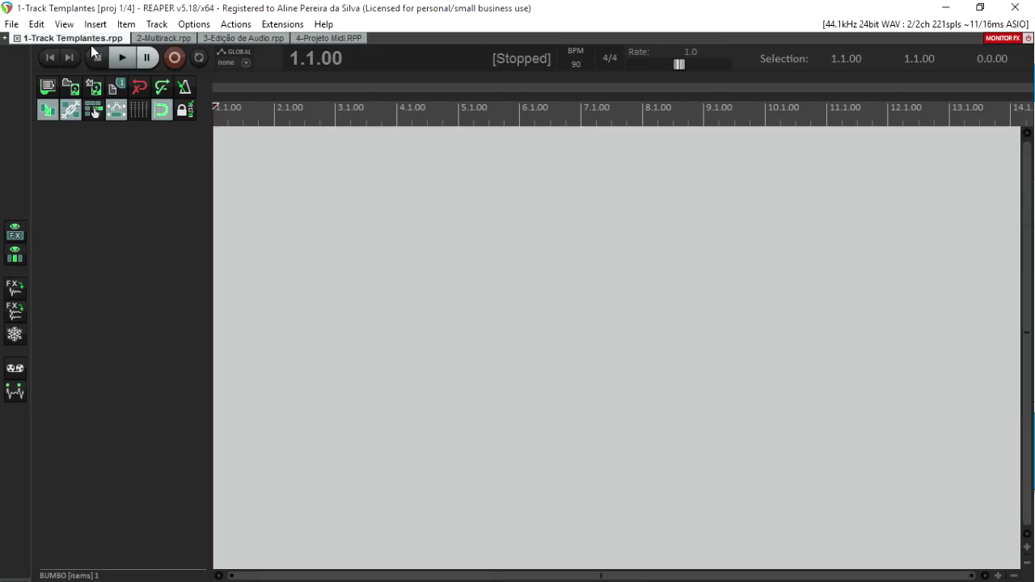
key("ctrl+v")
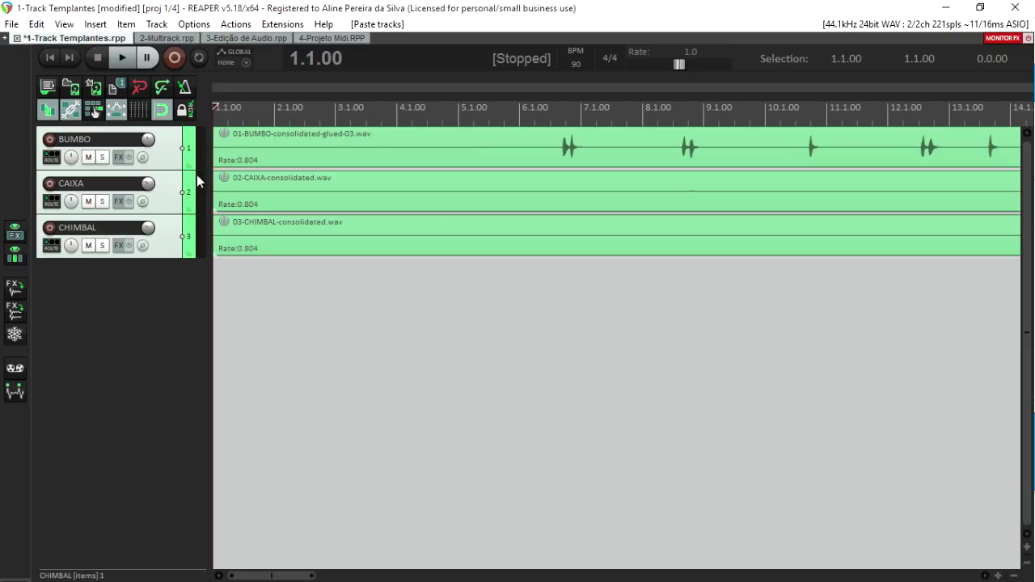
- Split the CAIXA item in the 2-Multirack project at about 51.1.73
left_click(167, 38)
scroll(492, 289, "down", 1)
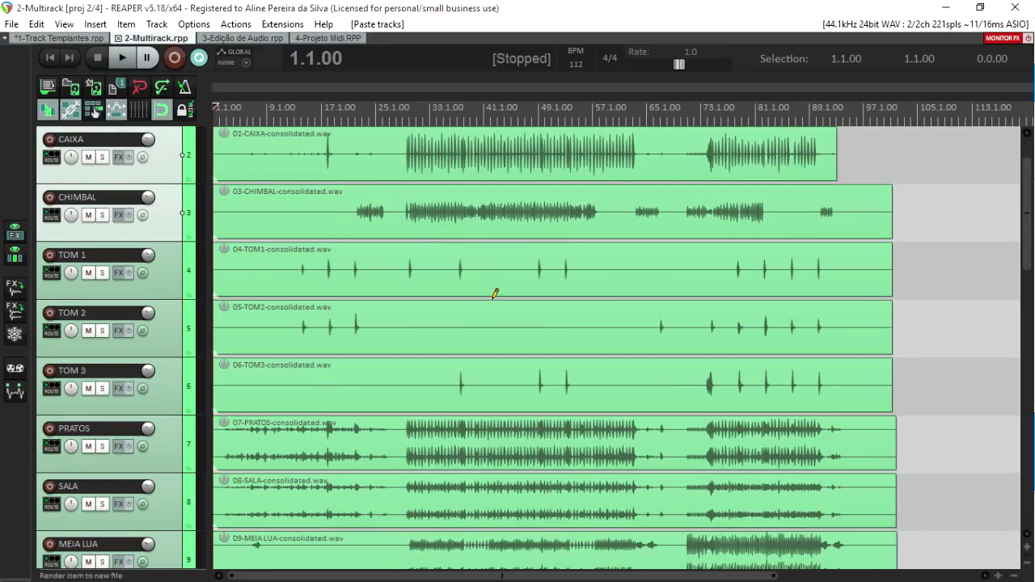
scroll(492, 289, "up", 1)
left_click(557, 216)
left_click(555, 217)
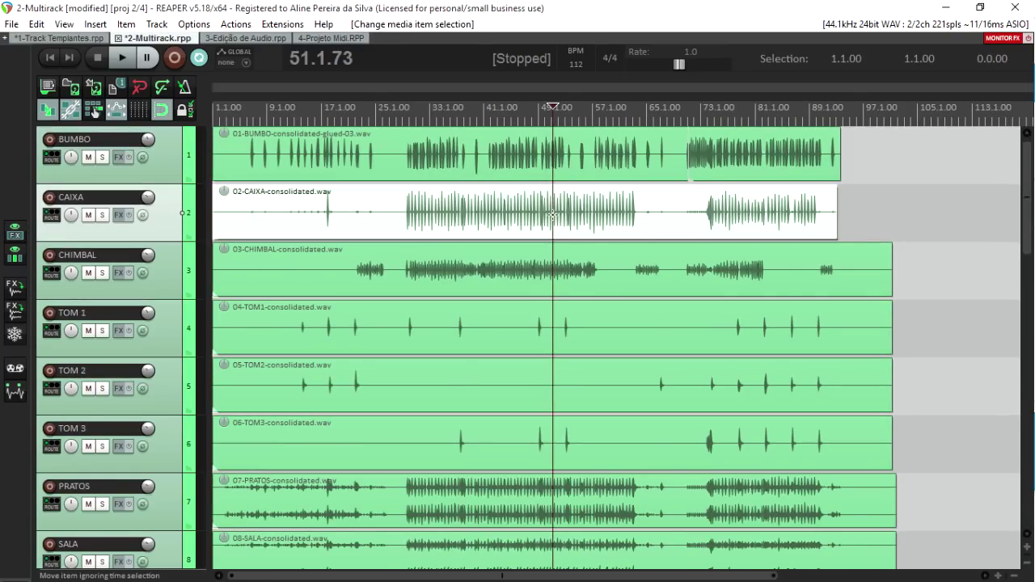
key("s")
- Copy the second part of the split CAIXA item onto a new fourth track in 1-Track Templantes and save that project
left_click(610, 218)
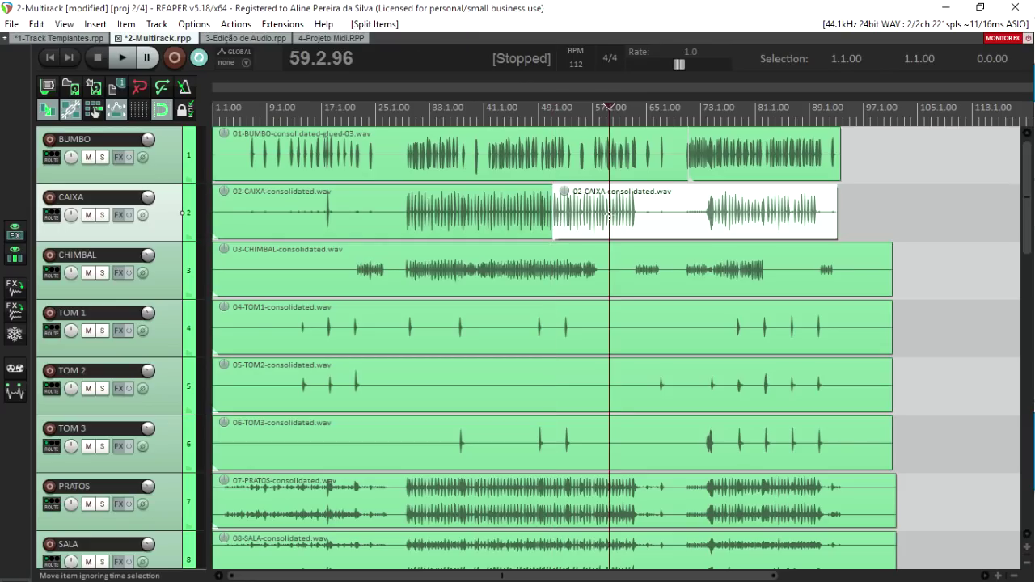
key("ctrl+shift+Tab")
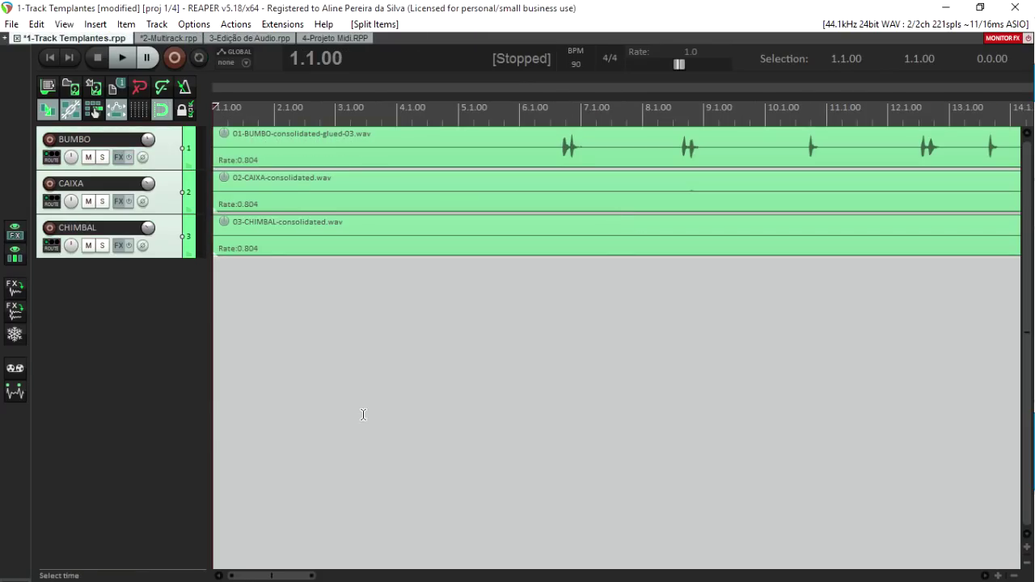
double_click(94, 367)
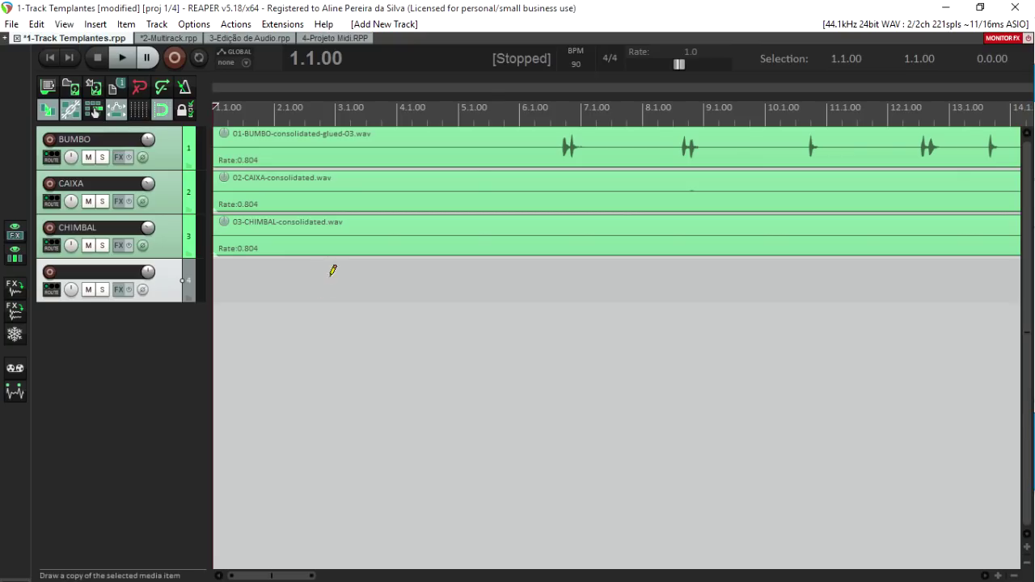
key("ctrl+v")
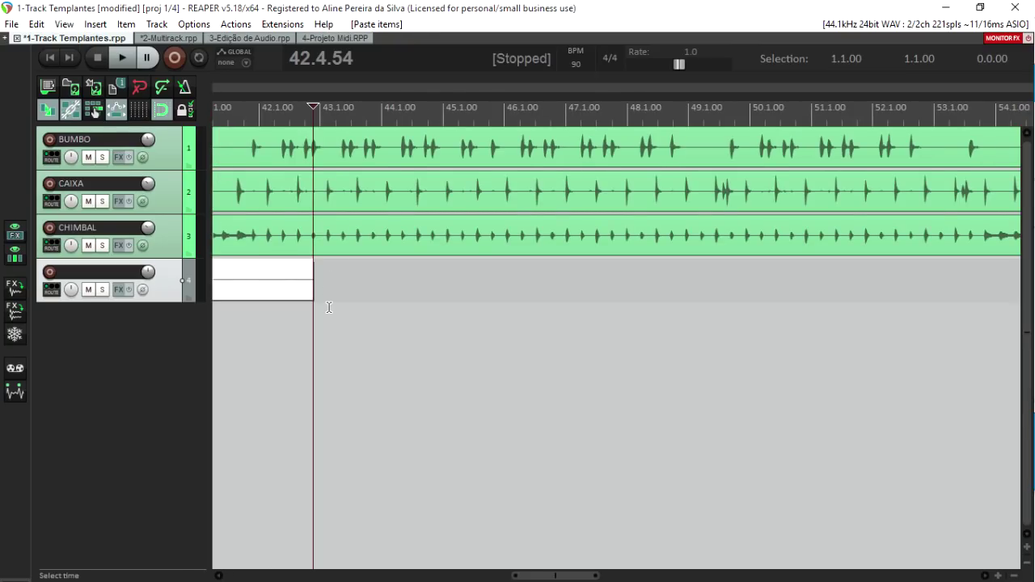
scroll(329, 309, "down", 8)
left_click(310, 342)
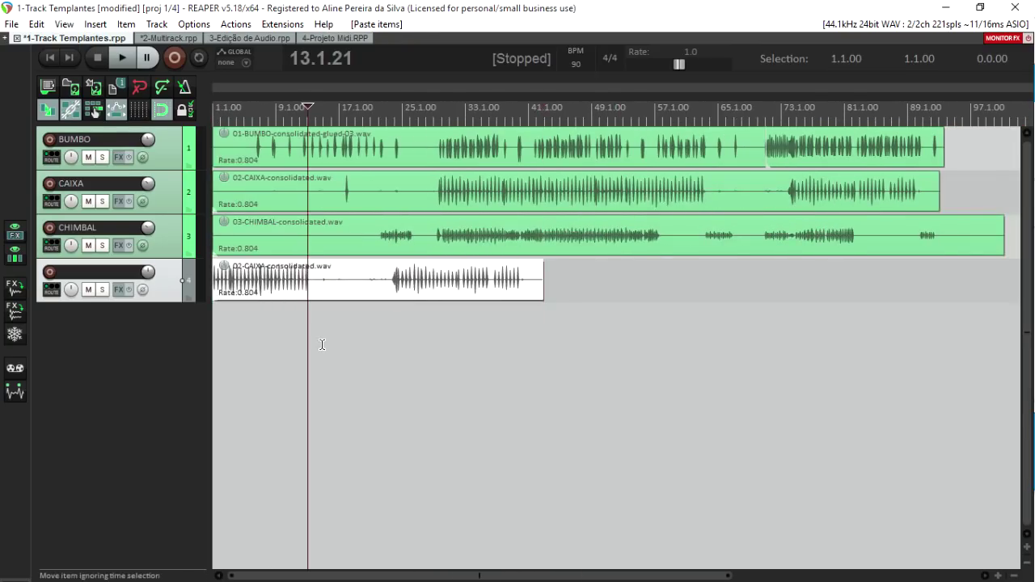
left_click(322, 344)
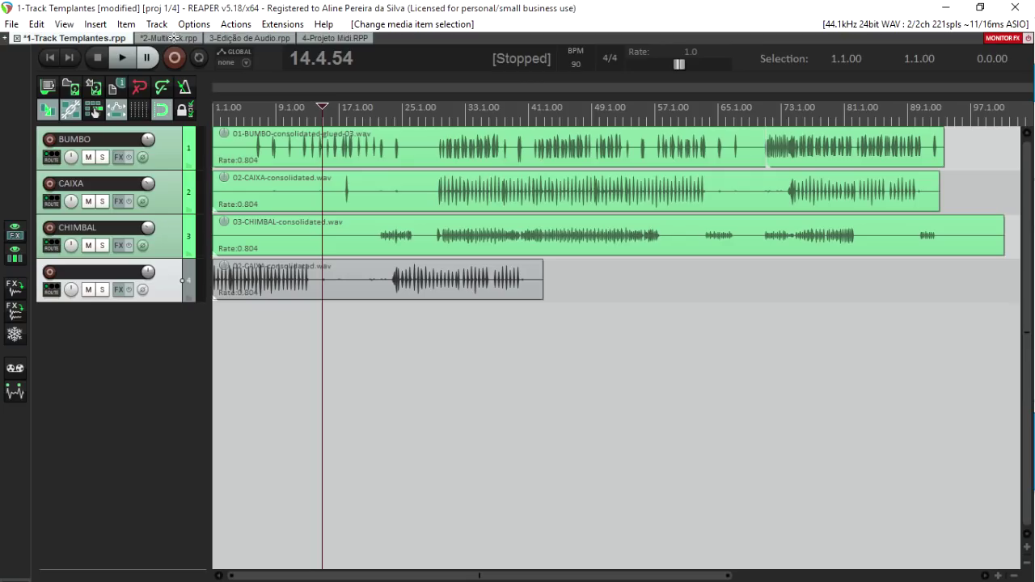
key("ctrl+s")
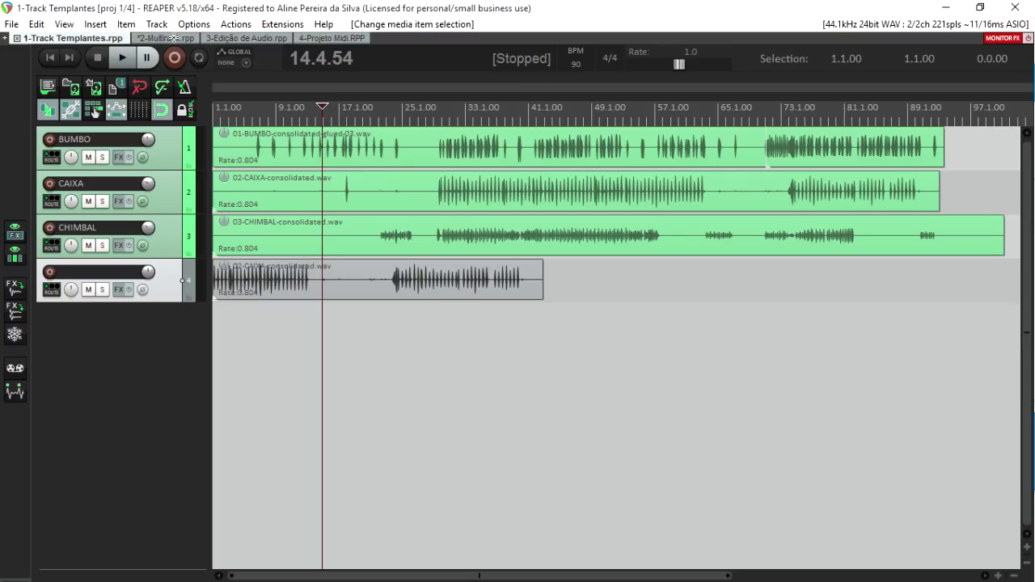
- Save the 2-Multirack project and split the first part of its CAIXA item at about 36.2.90
left_click(173, 38)
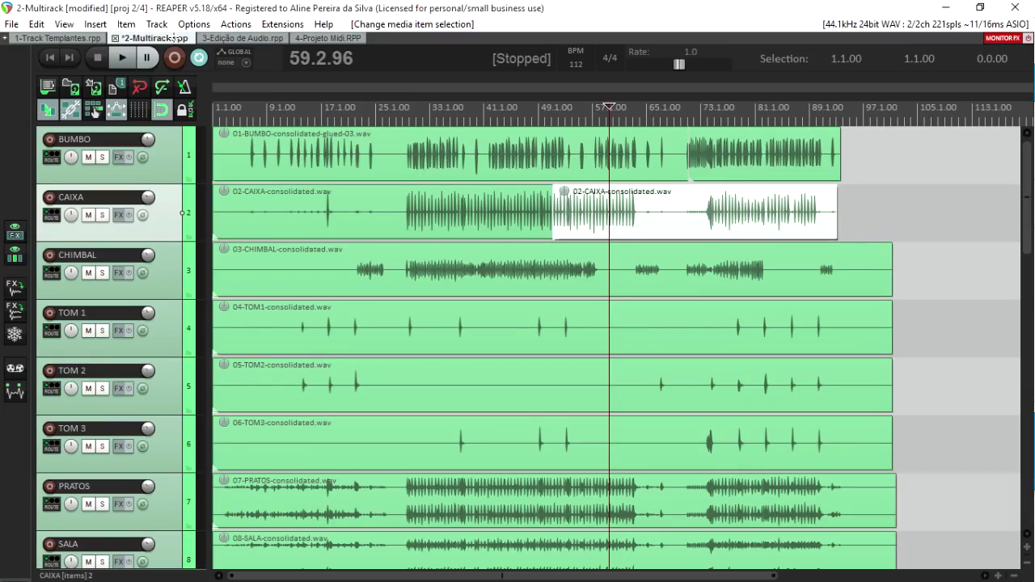
key("ctrl+s")
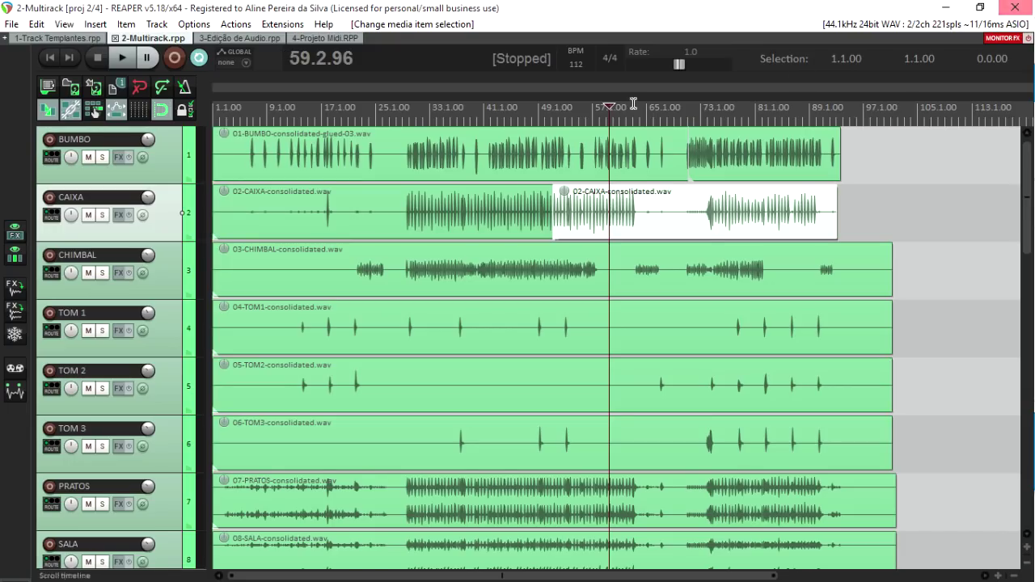
left_click(455, 211)
key("s")
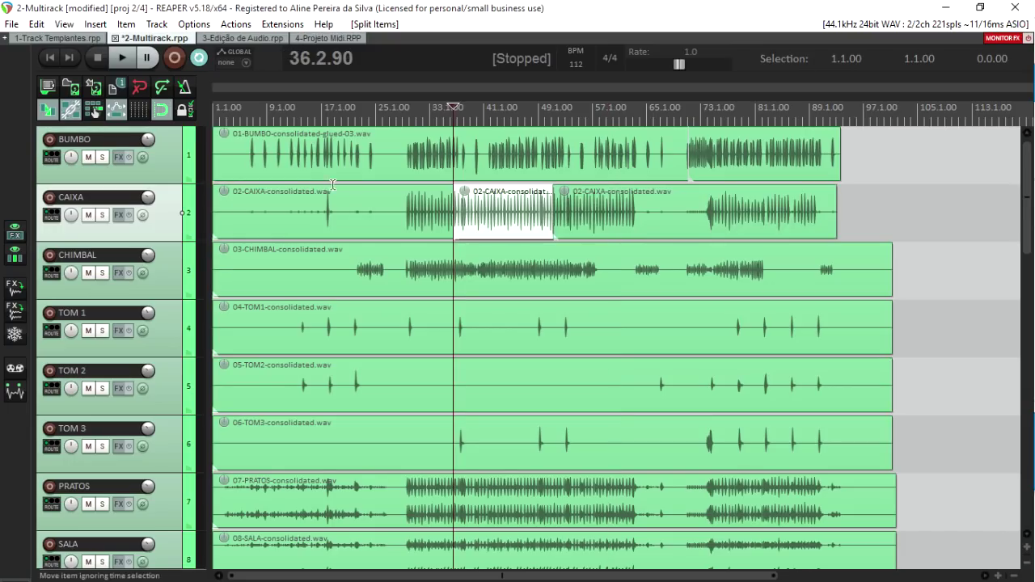
- Split the CAIXA item on track 2 of the 1-Track Templantes project at about 31.1.33
left_click(69, 38)
left_click(450, 182)
key("s")
- Bring up the unsaved-projects query by quitting, cancel it, and look through the open projects before returning to 1-Track Templantes
left_click(1012, 8)
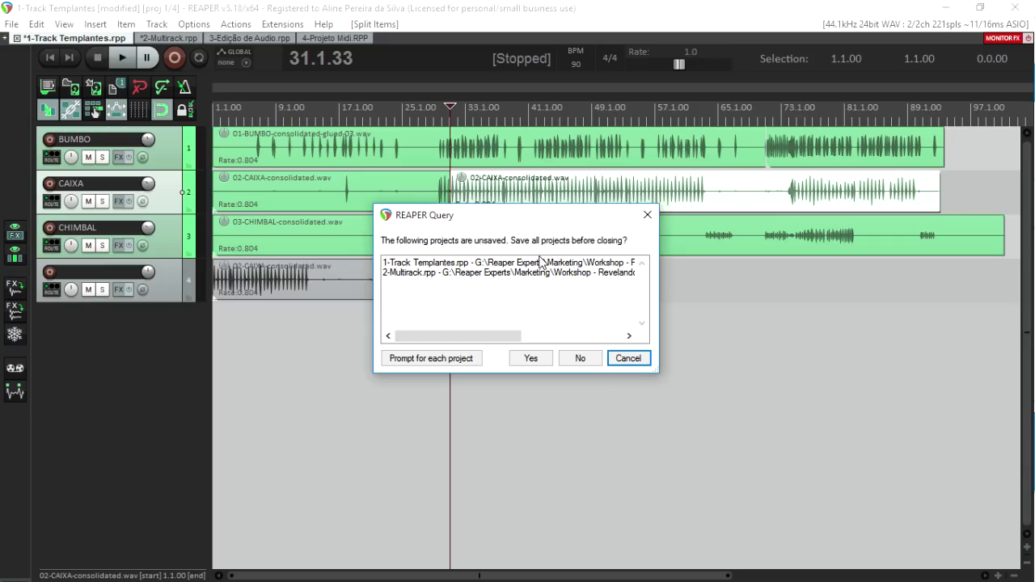
left_click(629, 360)
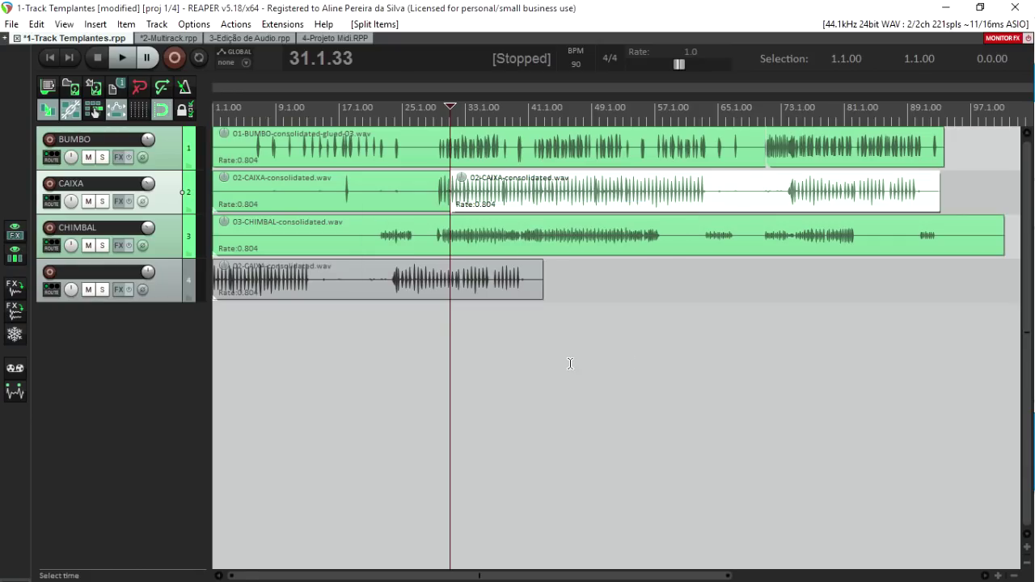
left_click(162, 37)
left_click(230, 39)
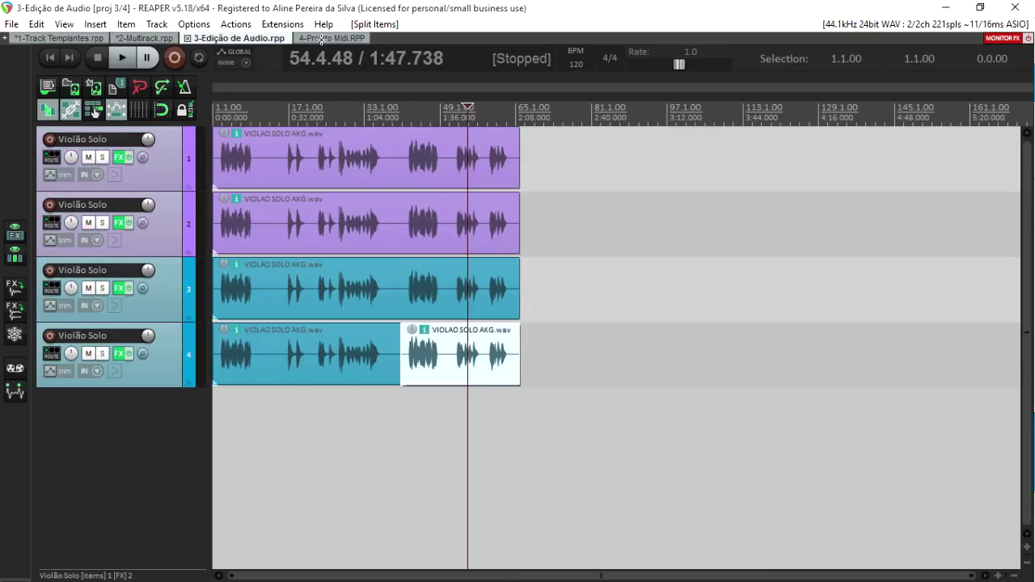
left_click(321, 39)
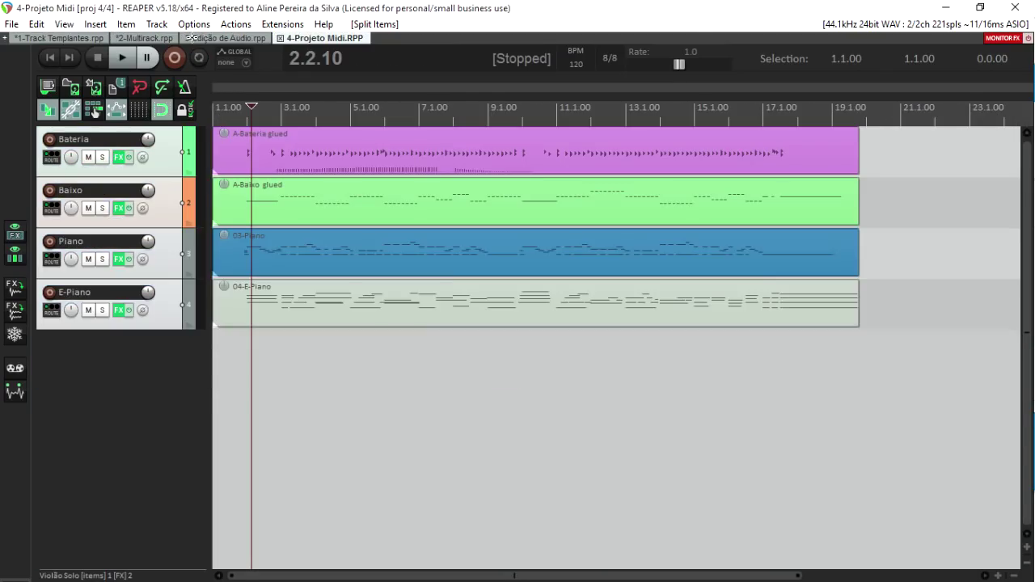
left_click(92, 39)
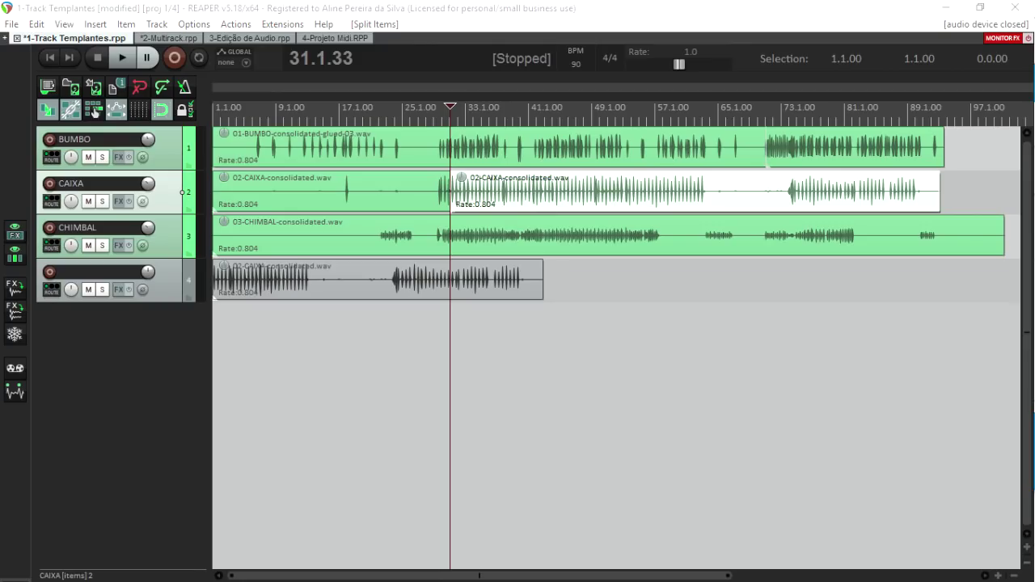
left_click(239, 7)
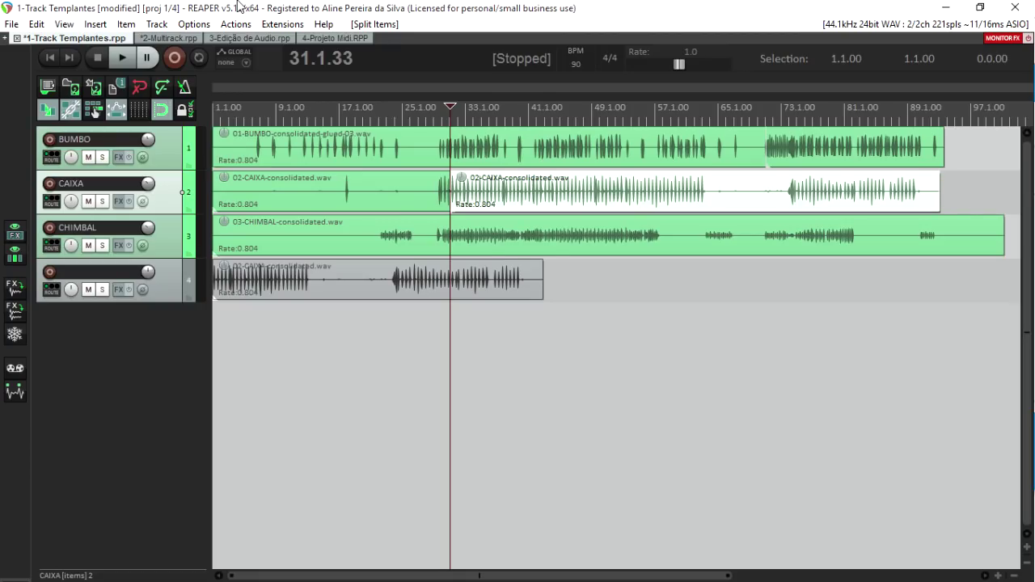
- Browse the installed themes and apply the RADO-V4 theme
left_click(194, 25)
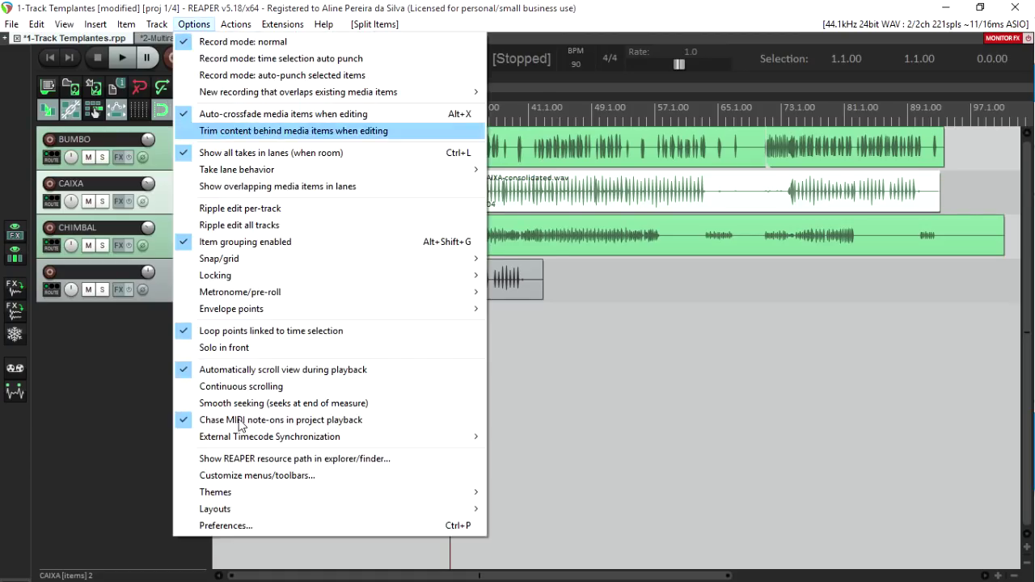
mouse_move(245, 501)
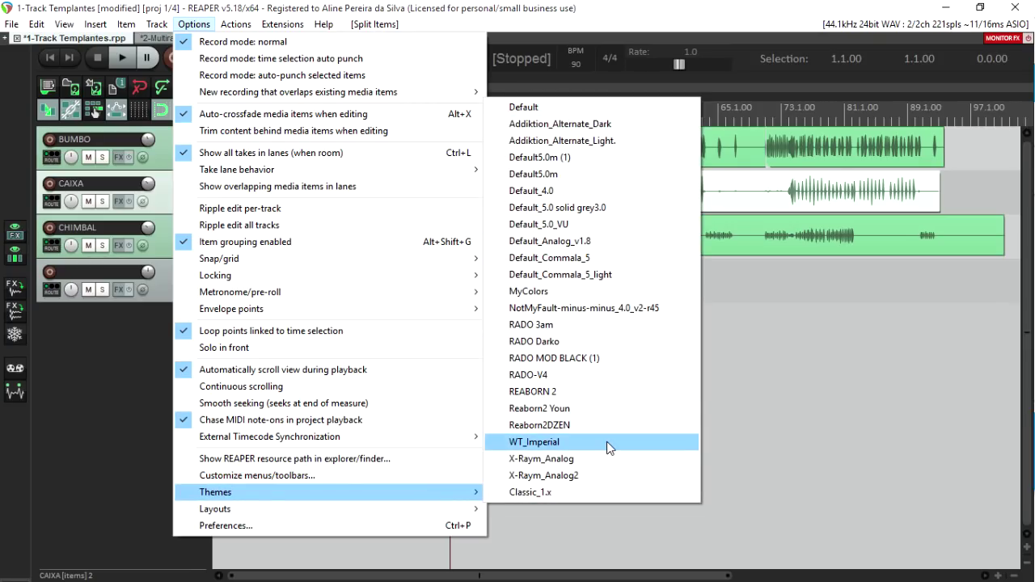
left_click(636, 7)
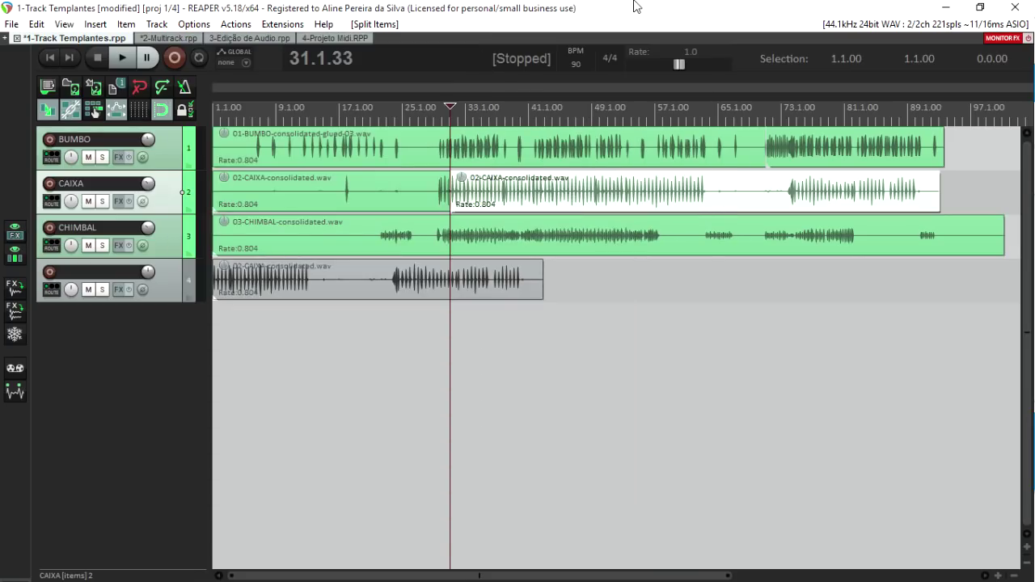
left_click(196, 24)
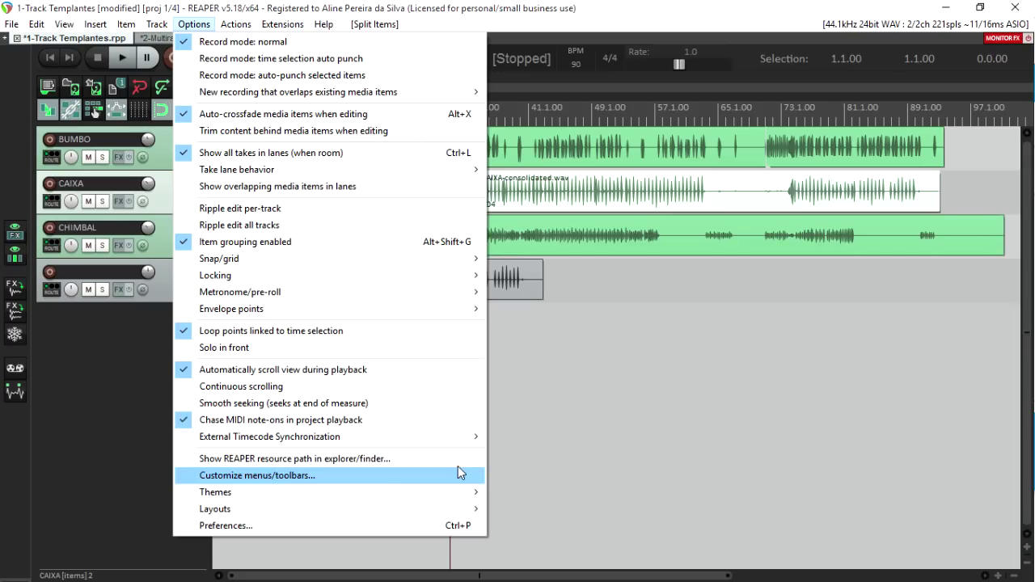
left_click(826, 372)
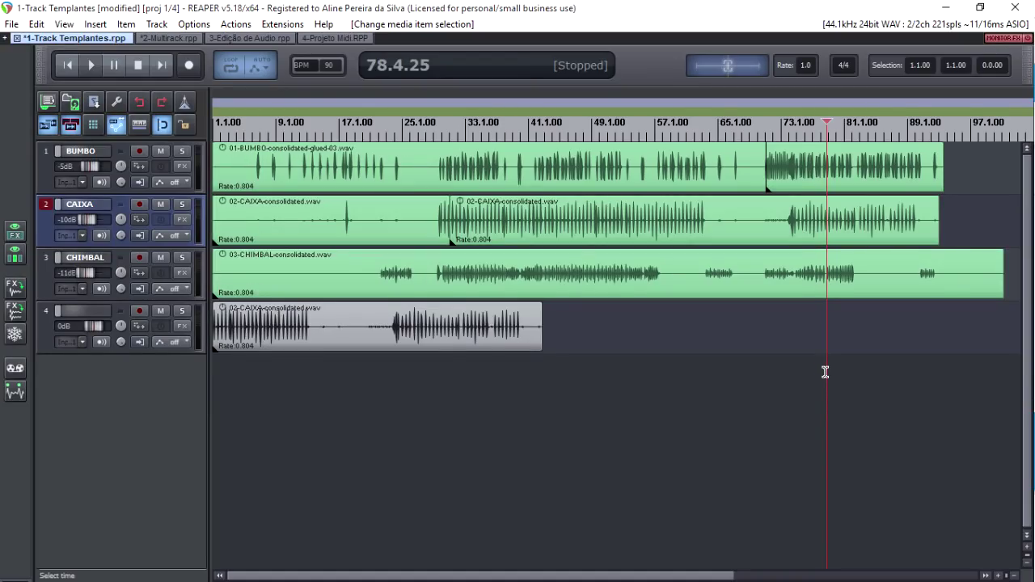
- Apply the Default theme and place the edit cursor at about 20.4.60
left_click(202, 24)
mouse_move(226, 492)
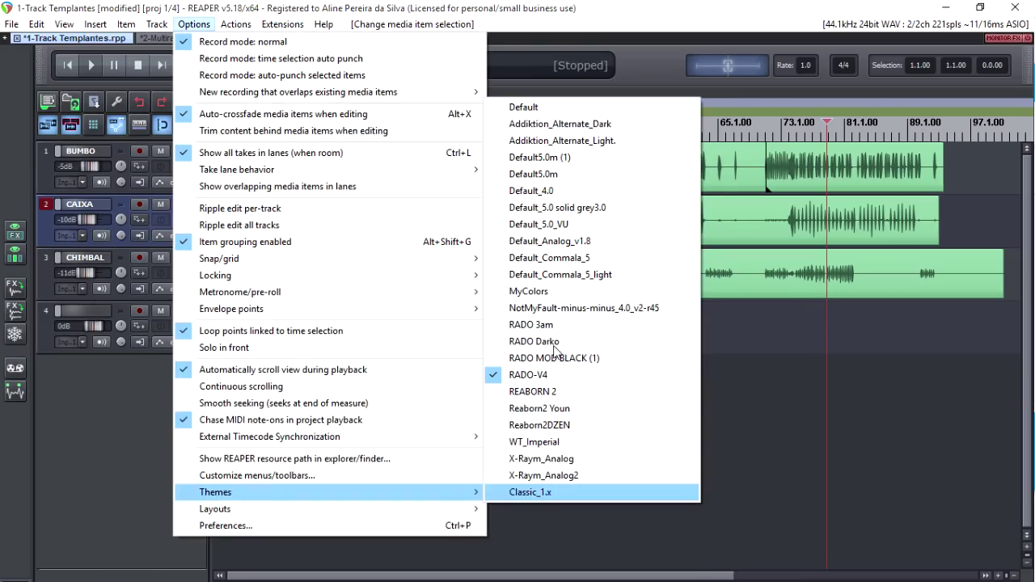
left_click(544, 103)
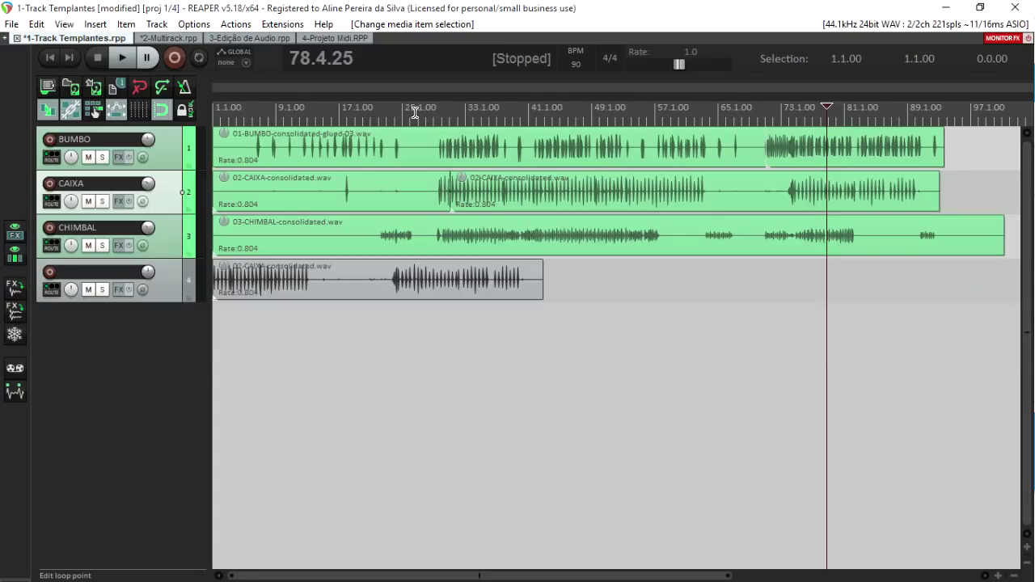
left_click(370, 113)
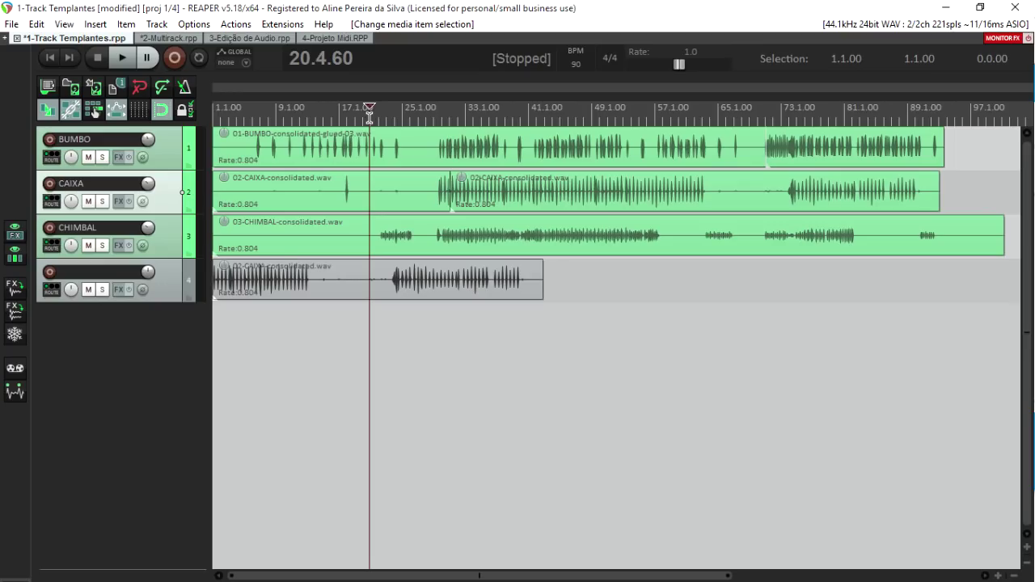
- Show the mixer of the 2-Multirack project and open the Screensets/Layouts window
left_click(169, 39)
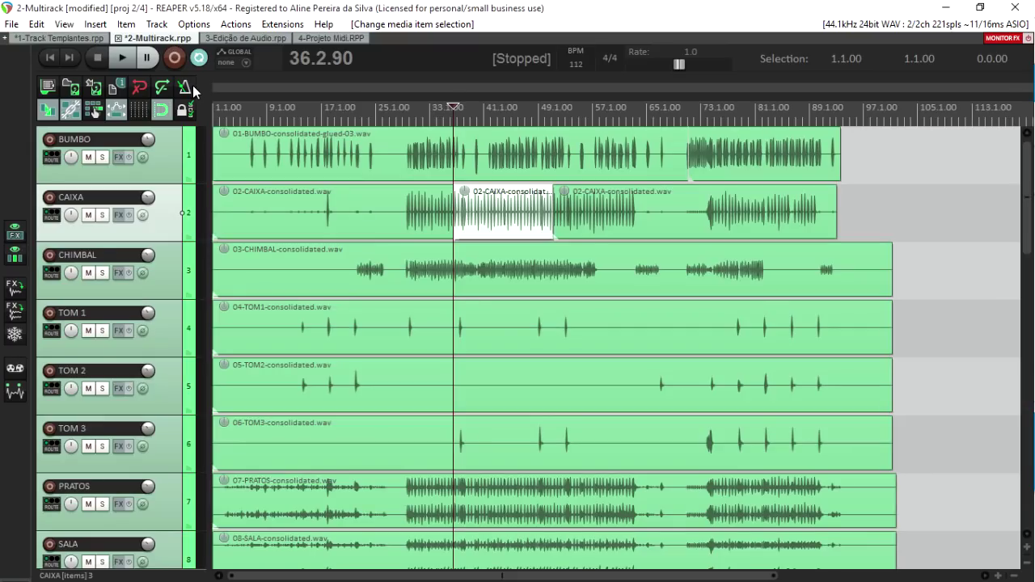
key("ctrl+m")
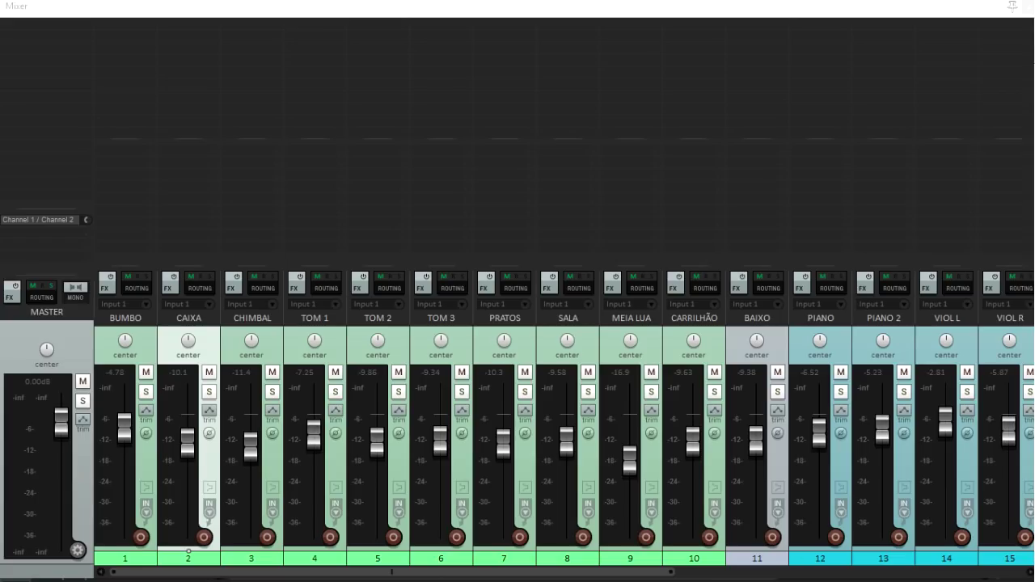
left_click(747, 8)
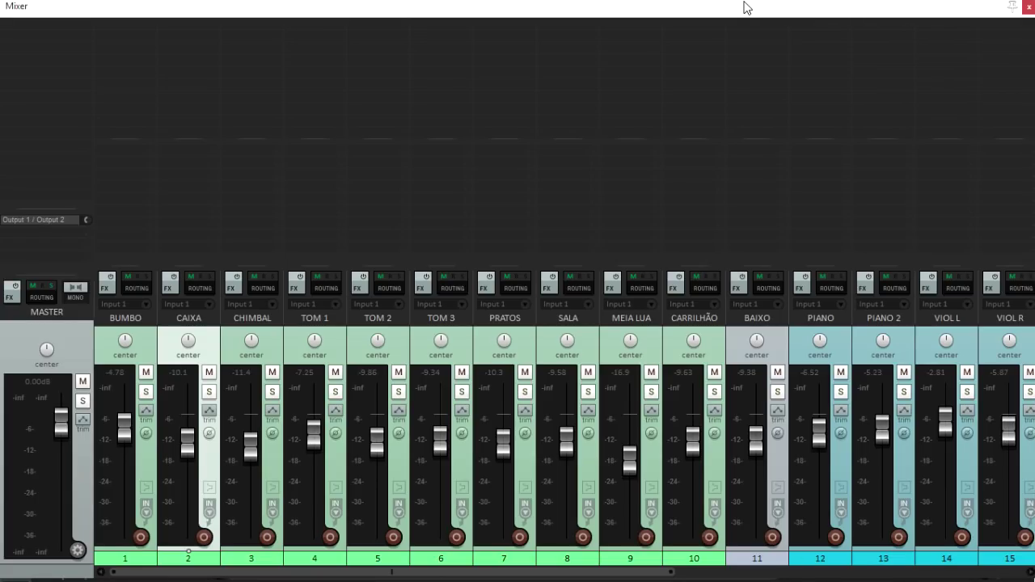
key("ctrl+e")
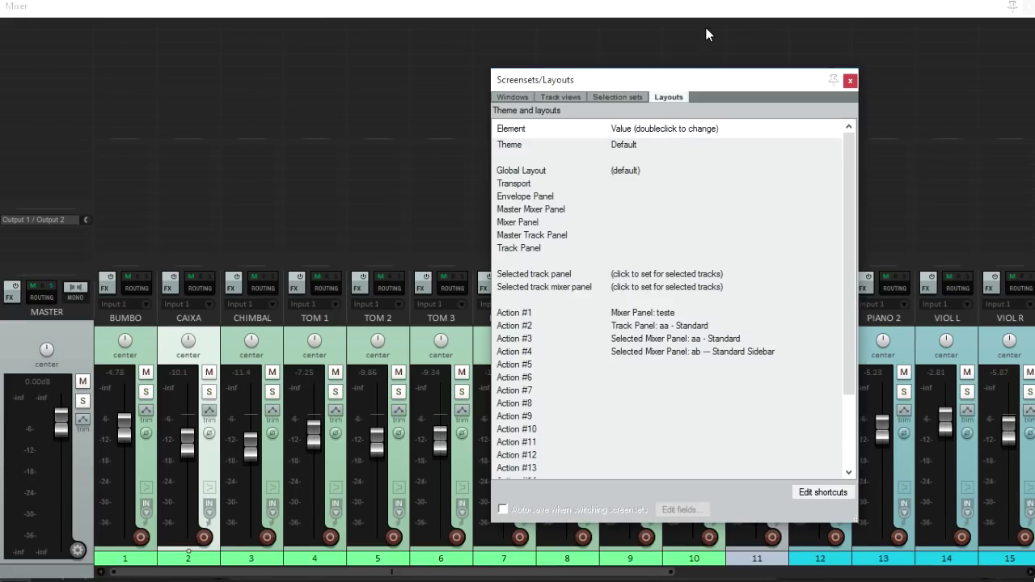
- Preview the Standard Sidebar layout for the Mixer Panel, set it to "ba - Small", and move the layouts window aside
left_click(661, 225)
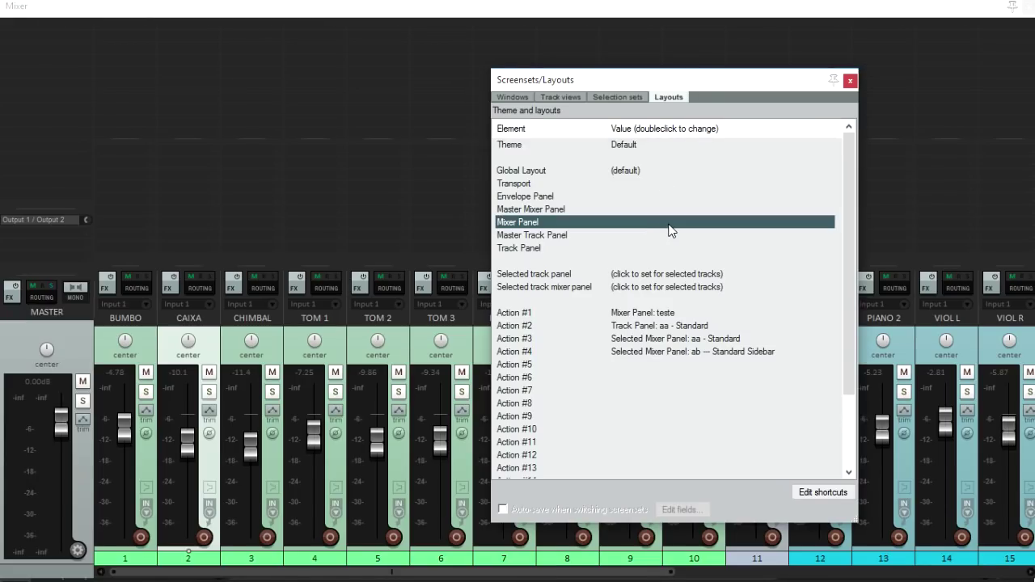
double_click(669, 229)
left_click(670, 227)
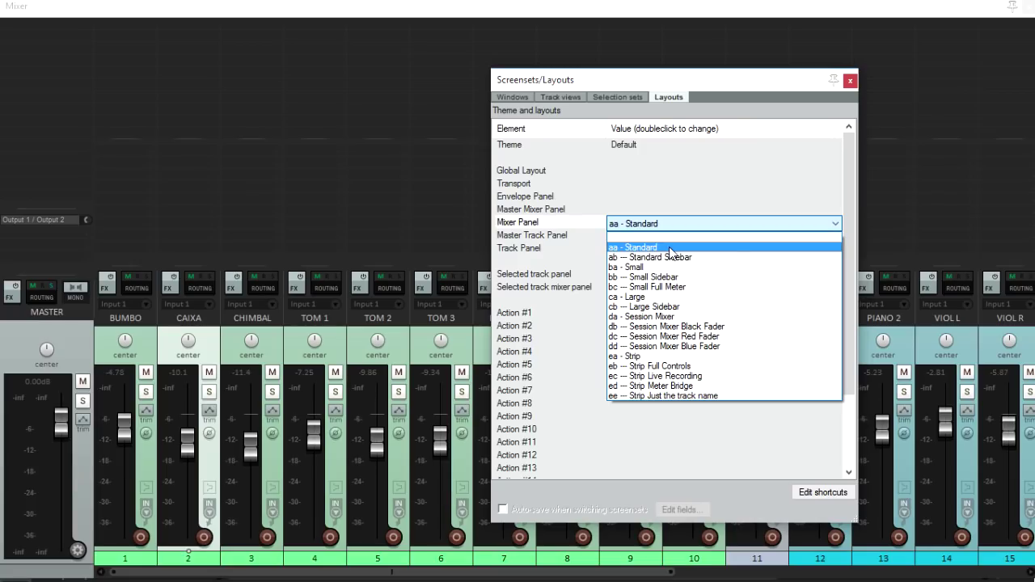
key("Down")
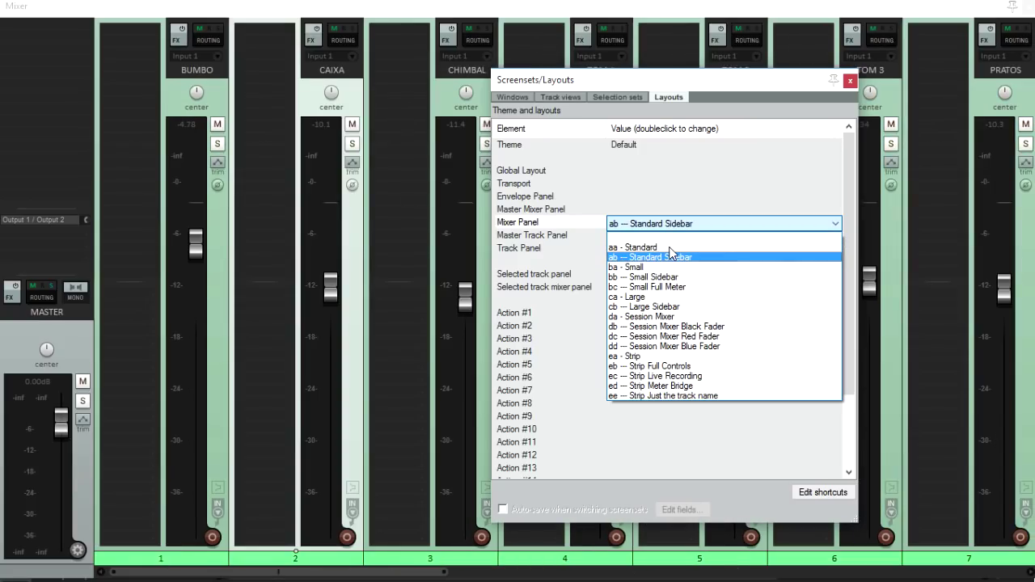
key("Down")
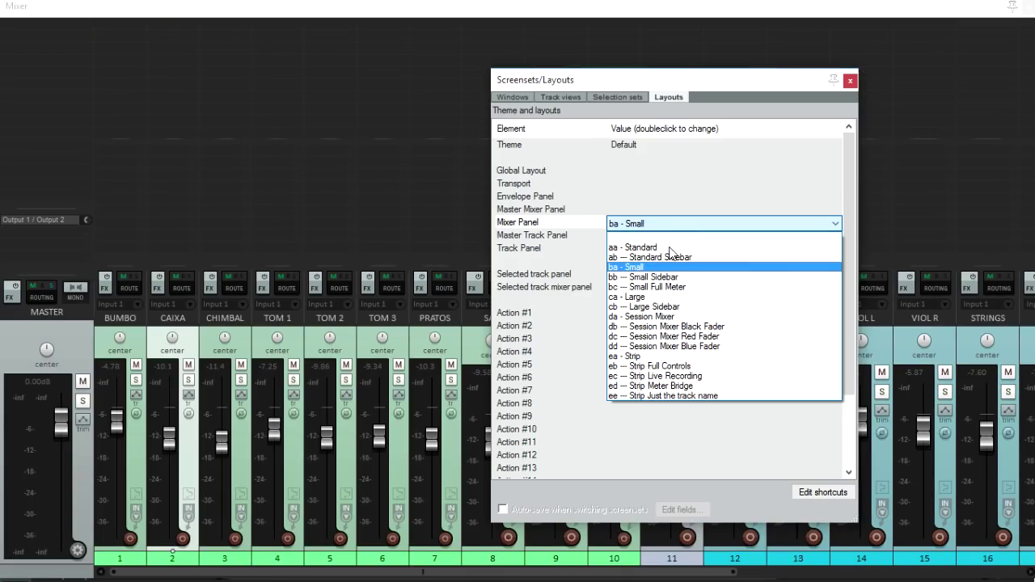
key("Down")
key("Up")
left_click(659, 80)
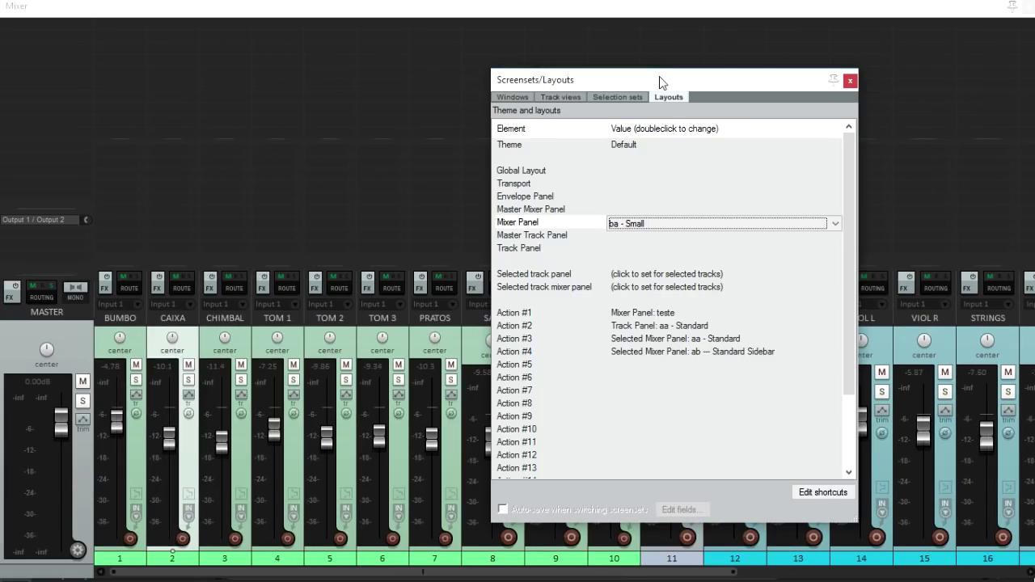
left_click_drag(678, 82, 825, 91)
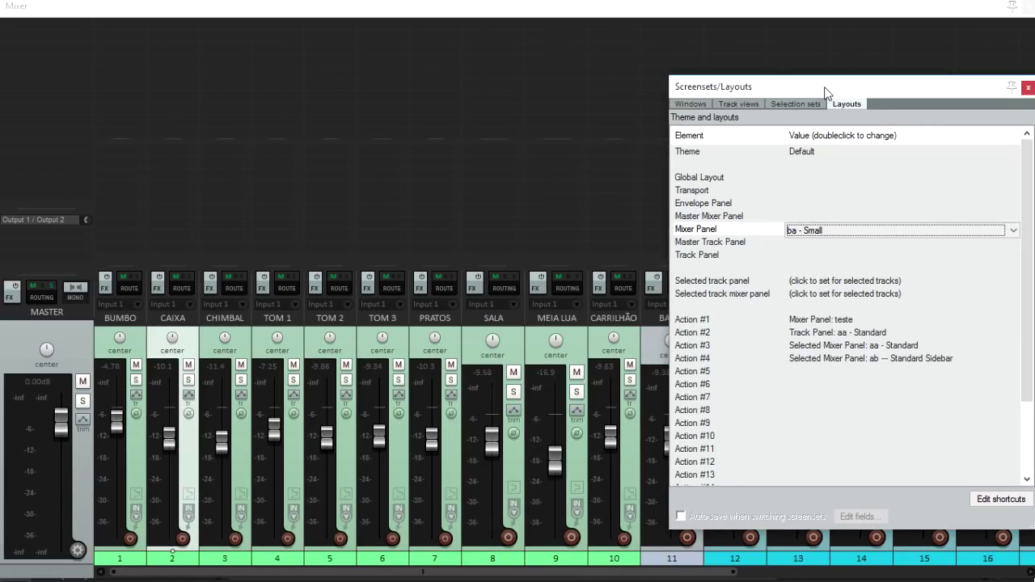
- Reset the Mixer Panel layout to the blank default entry and close the mixer
left_click(832, 231)
left_click(831, 230)
left_click(832, 230)
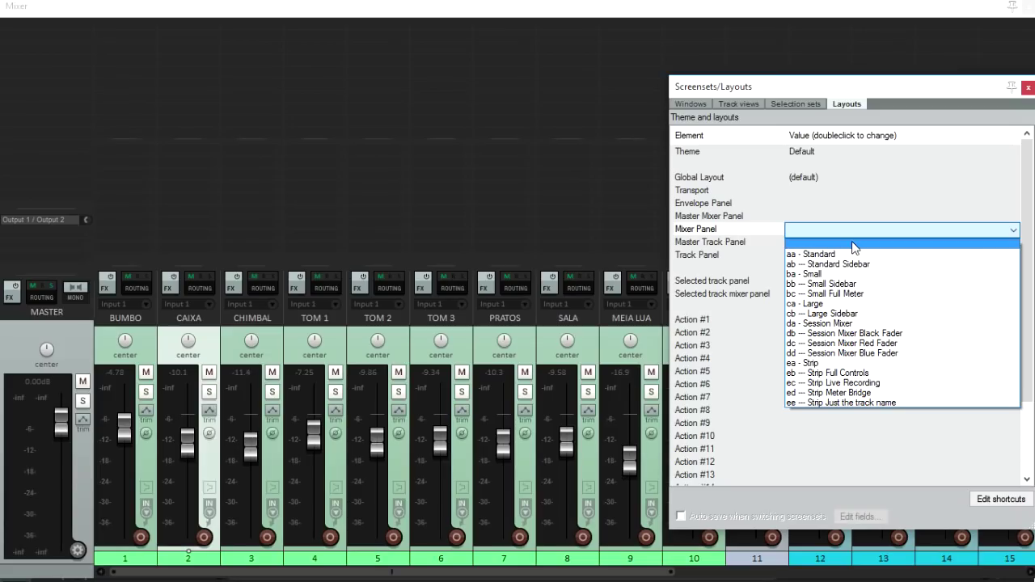
left_click(852, 241)
left_click_drag(828, 89, 780, 81)
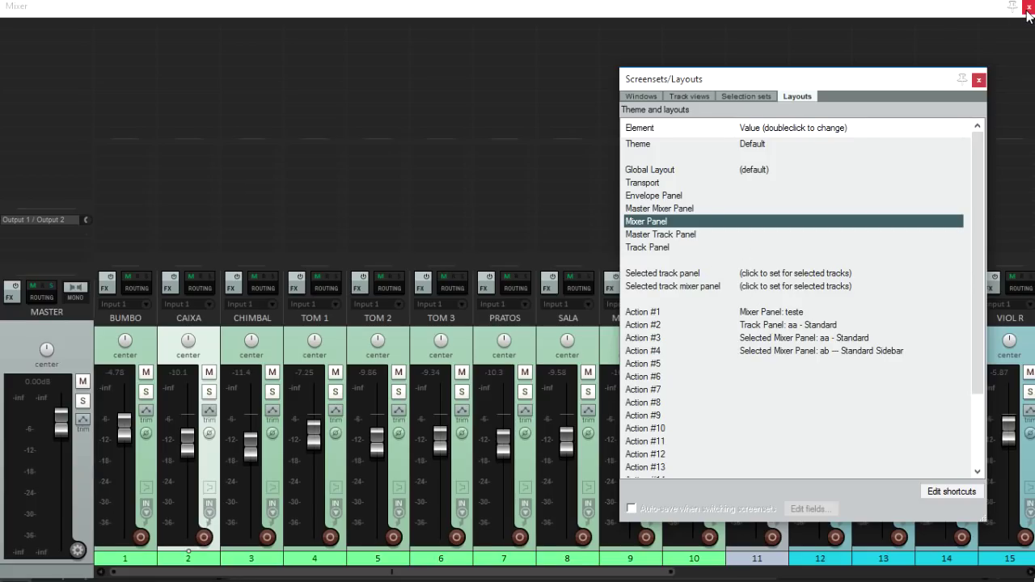
left_click(1029, 8)
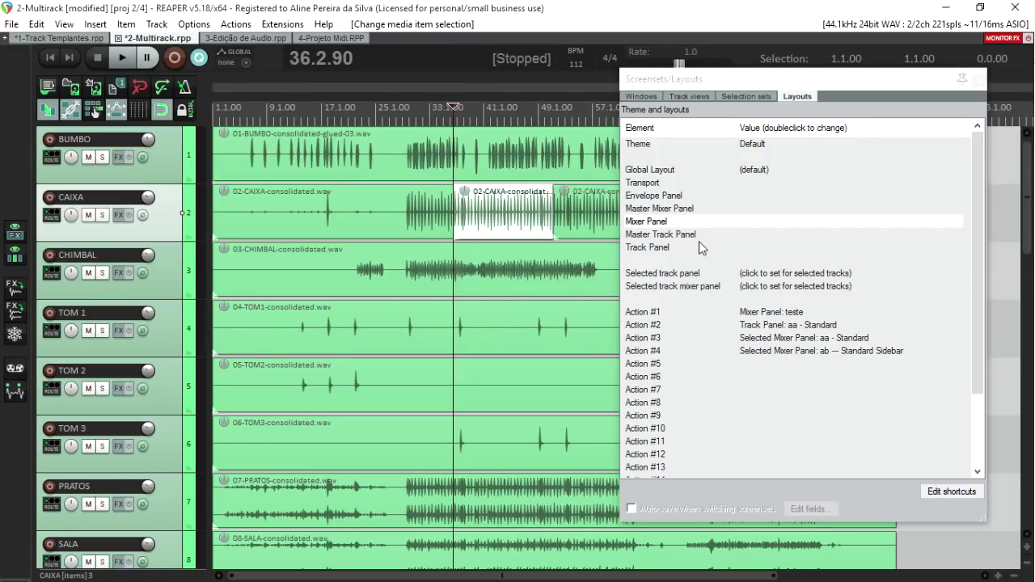
- Set the Track Panel layout to "ai --- Standard Live Recording"
double_click(756, 248)
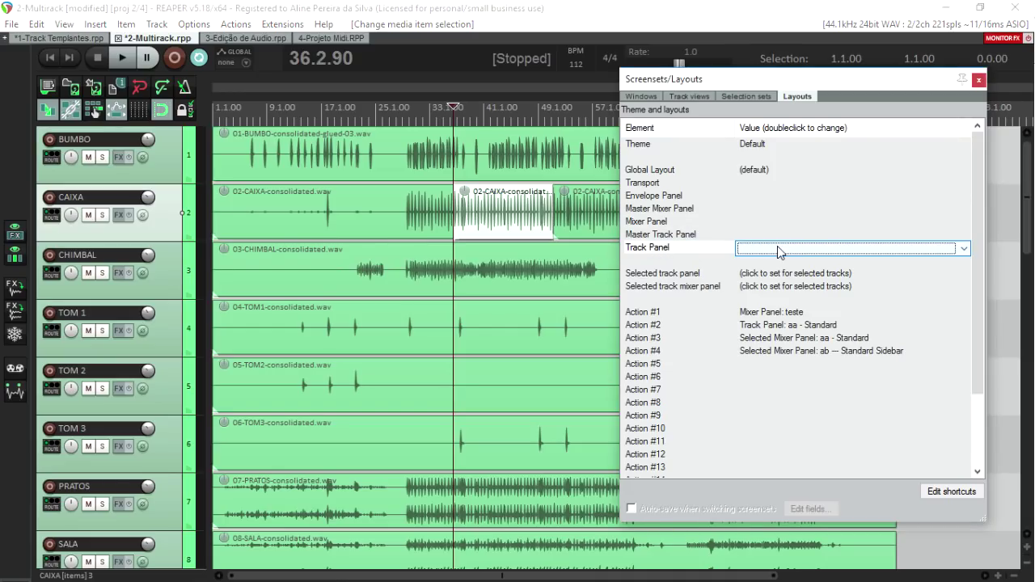
left_click(777, 249)
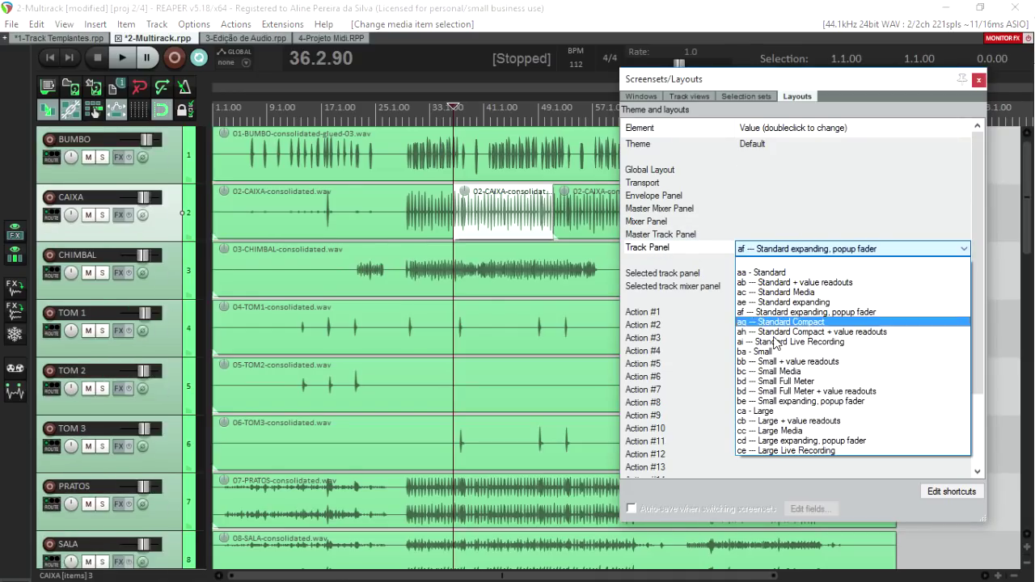
left_click(775, 341)
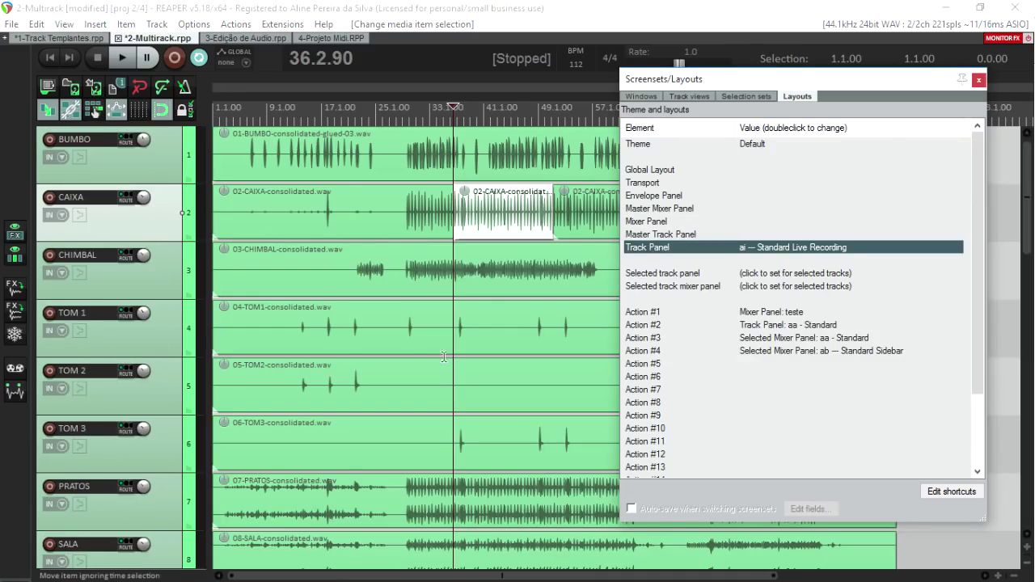
- Preview the "ce --- Large Live Recording" Track Panel layout and reset the panel to the blank default entry
double_click(782, 247)
left_click(779, 248)
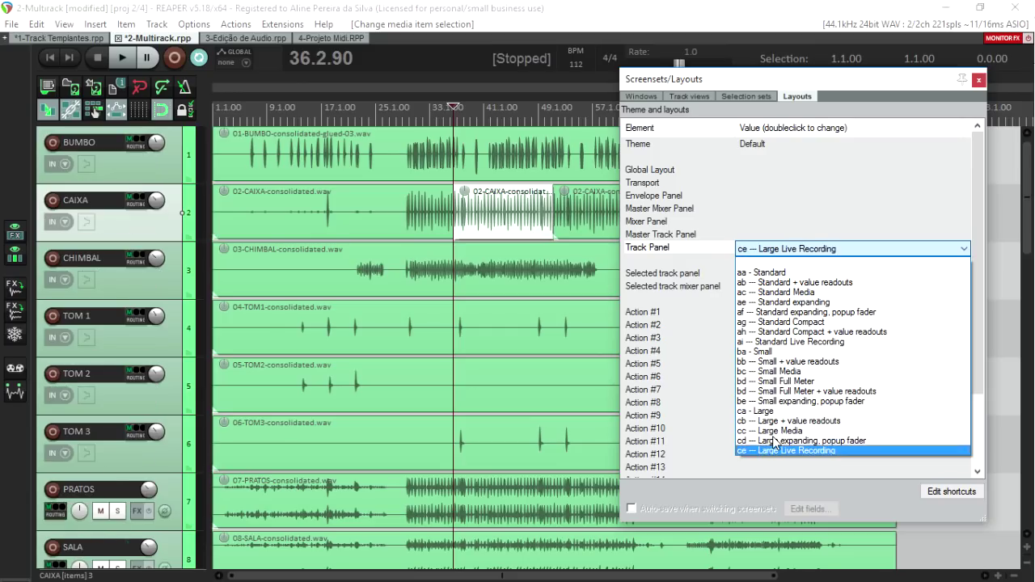
left_click(798, 262)
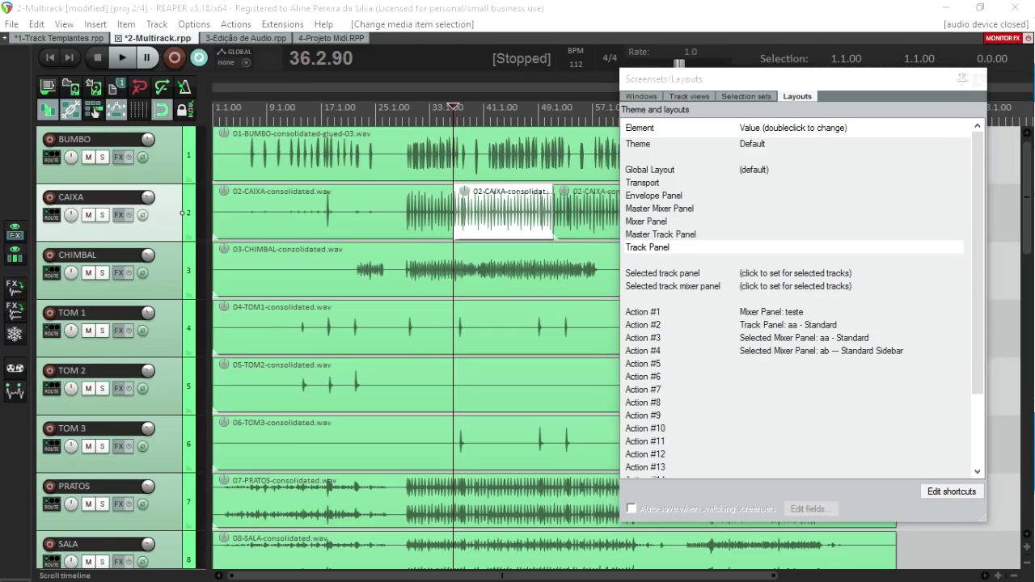
- Close the Screensets/Layouts window, and briefly show and hide the full mixer
left_click(980, 80)
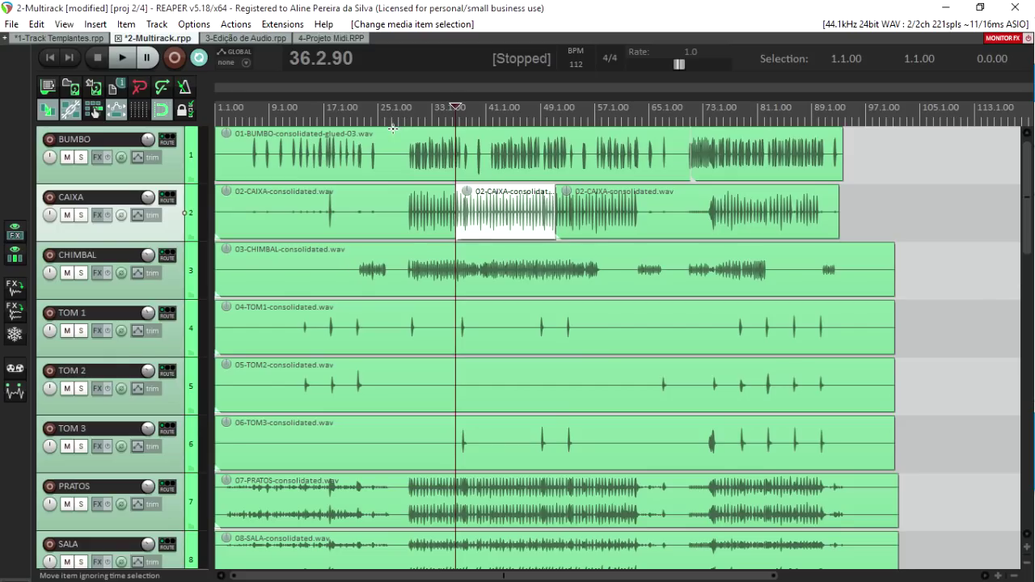
key("ctrl+m")
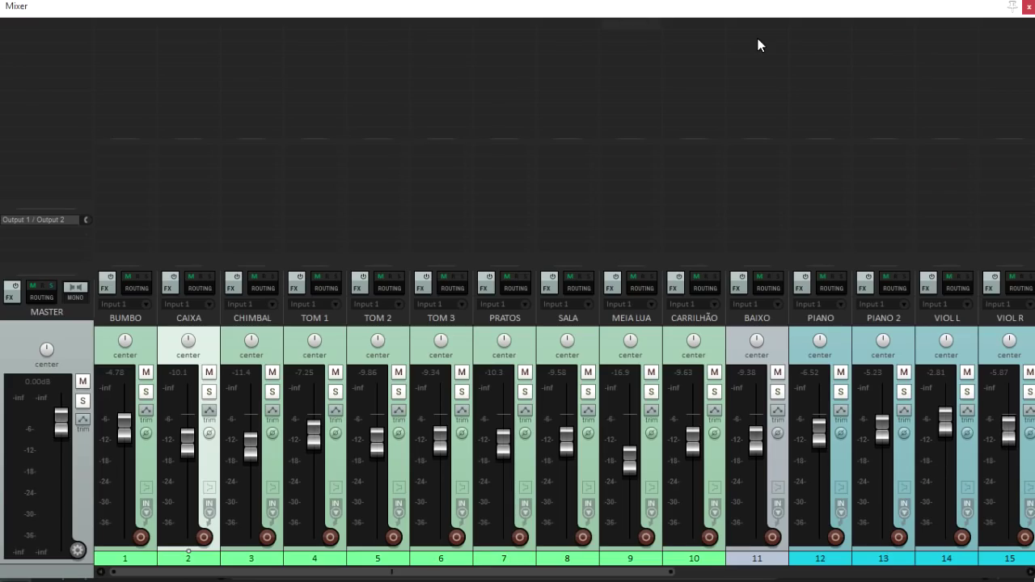
key("ctrl+m")
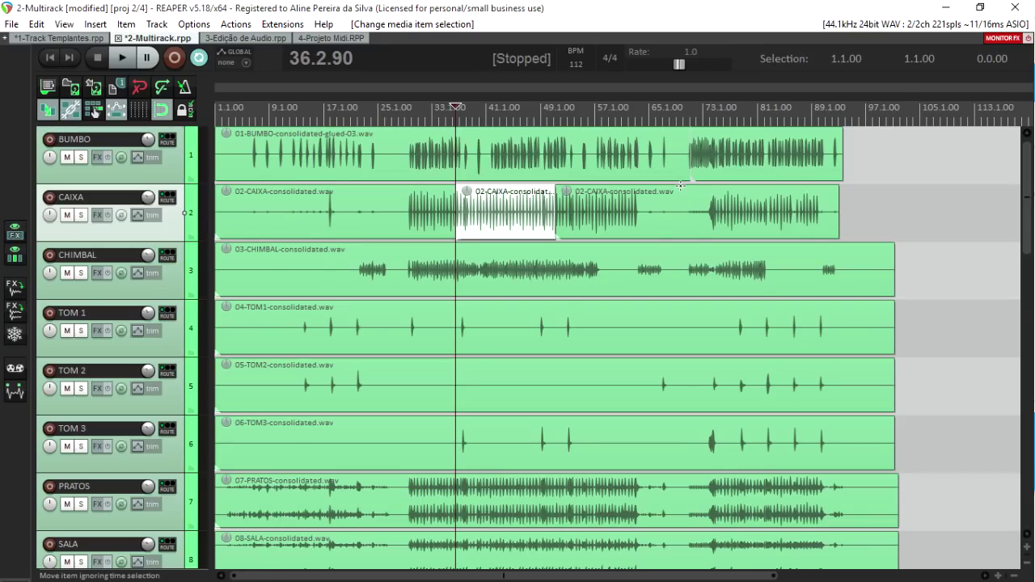
- Cycle through the TCP + MCP, Video and Limpo window screensets to compare their arrangements, finishing on Limpo
key("ctrl+m")
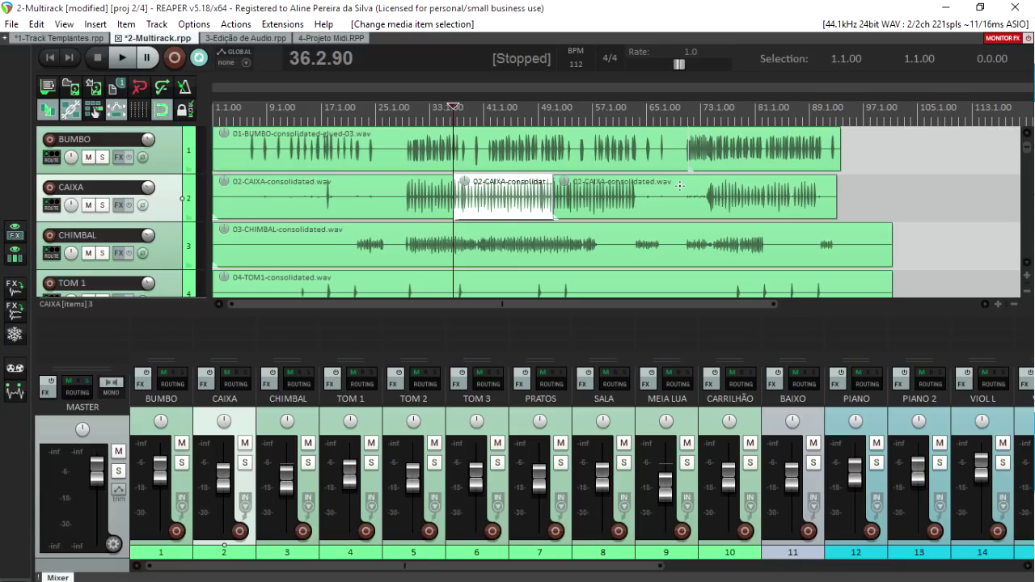
key("F7")
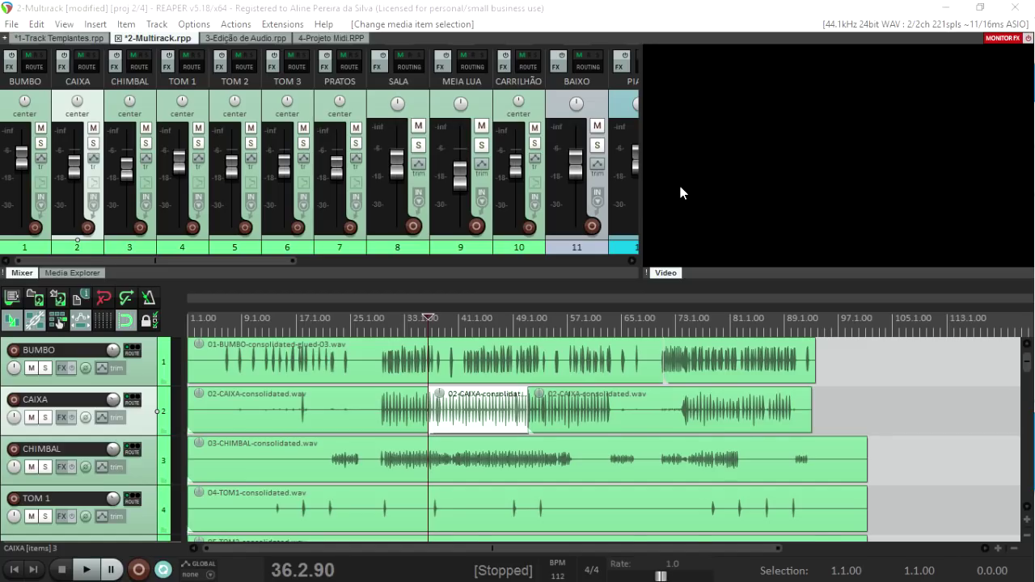
key("F7")
key("ctrl+m")
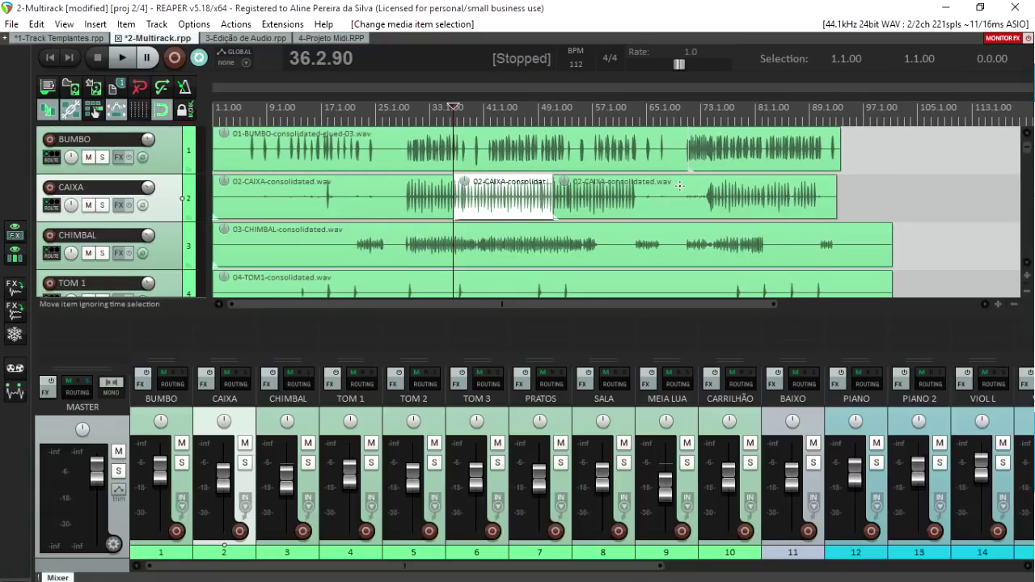
key("F8")
key("F7")
key("ctrl+m")
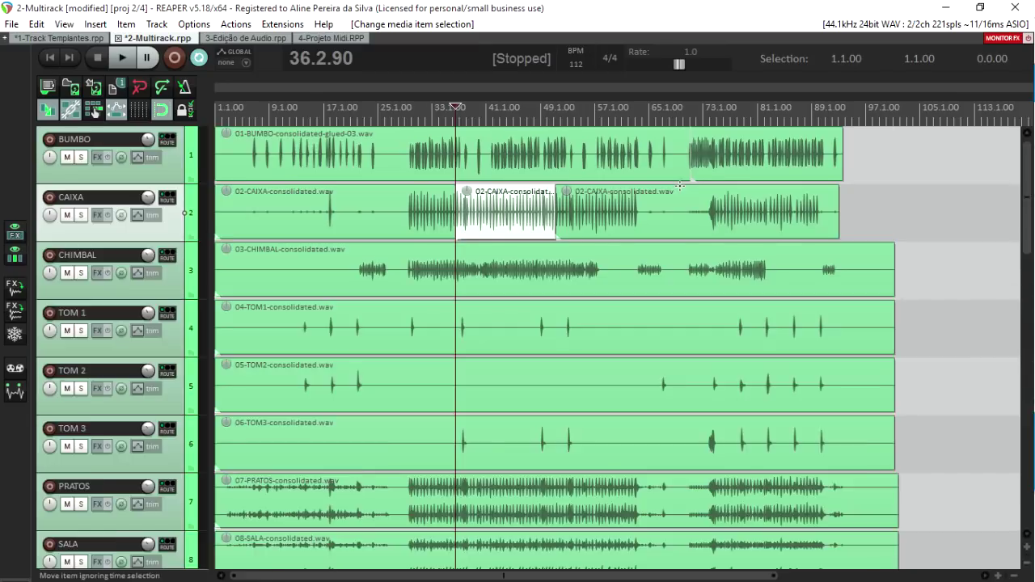
key("F8")
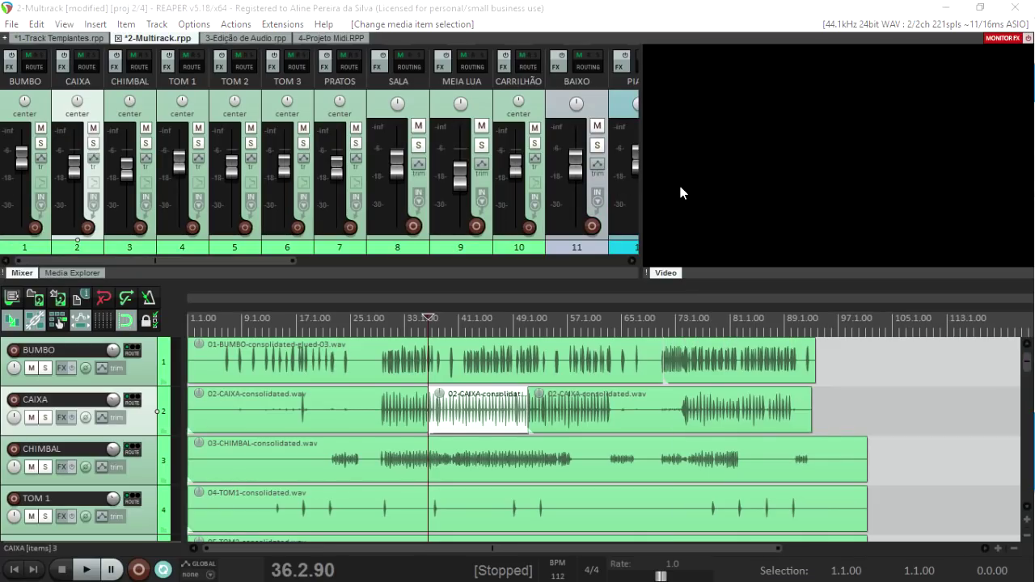
key("F7")
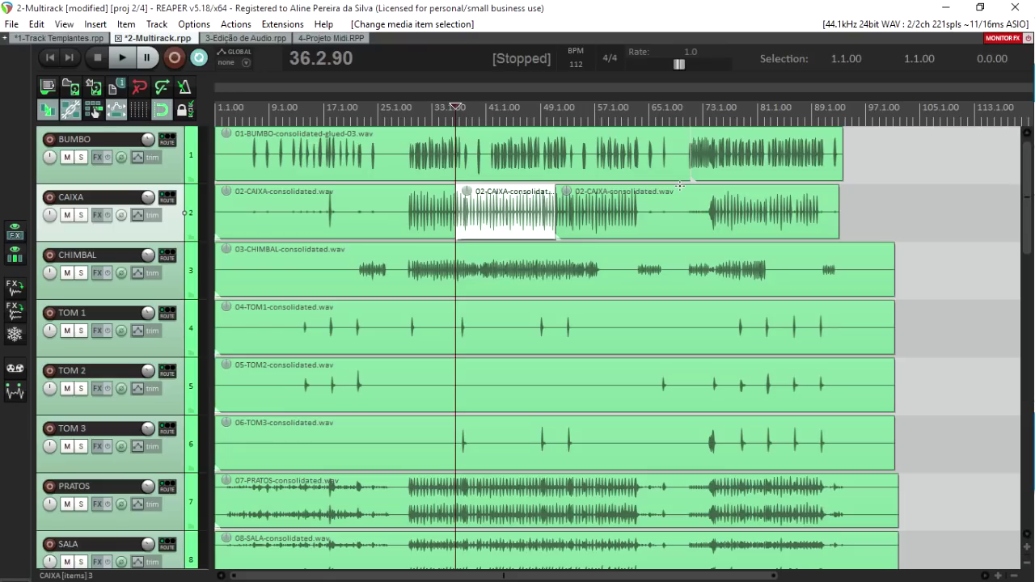
- Review the saved window screensets with their load and save keys, and close the Screensets/Layouts window
key("ctrl+e")
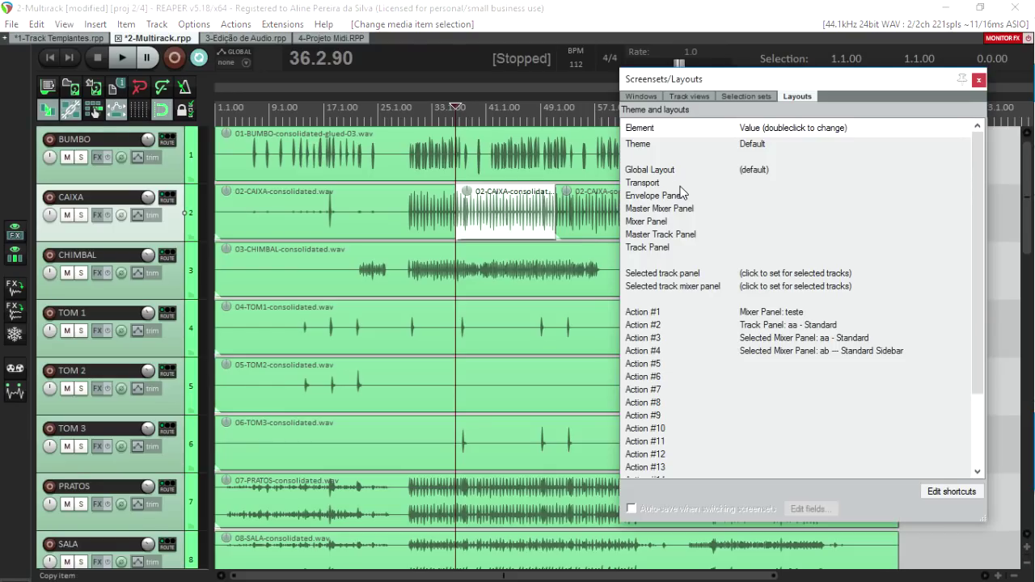
left_click_drag(700, 79, 536, 92)
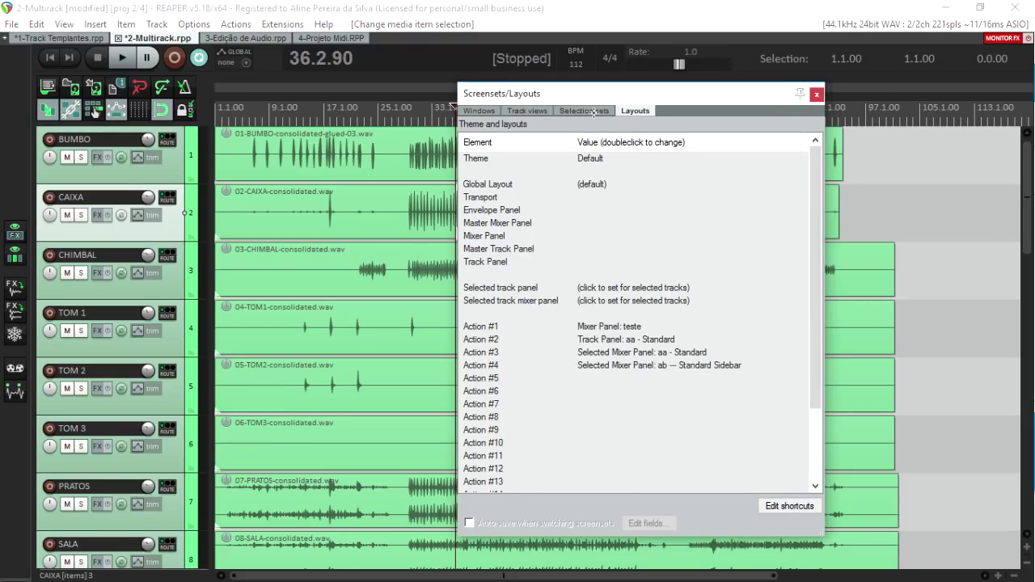
left_click(486, 111)
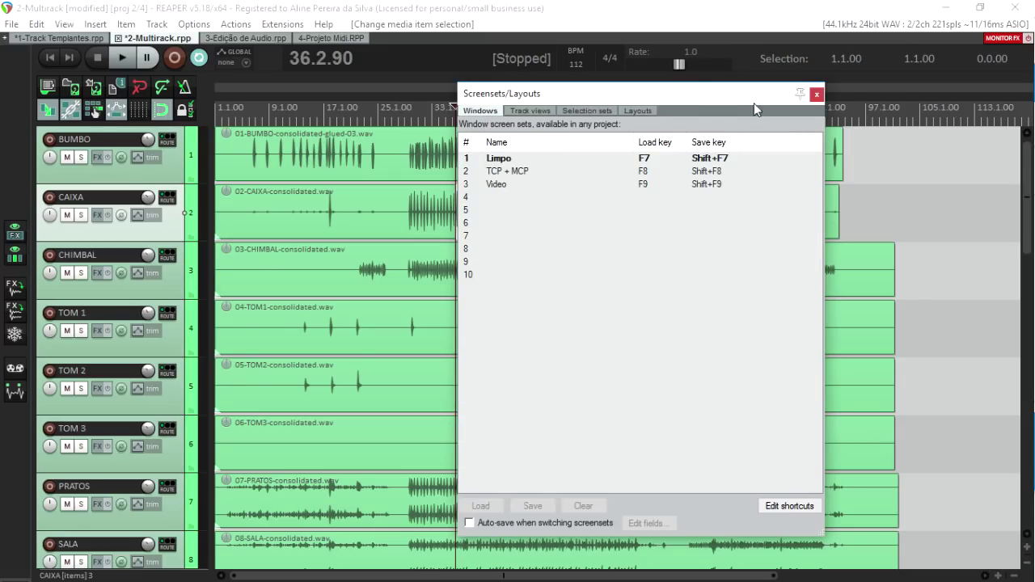
left_click(817, 94)
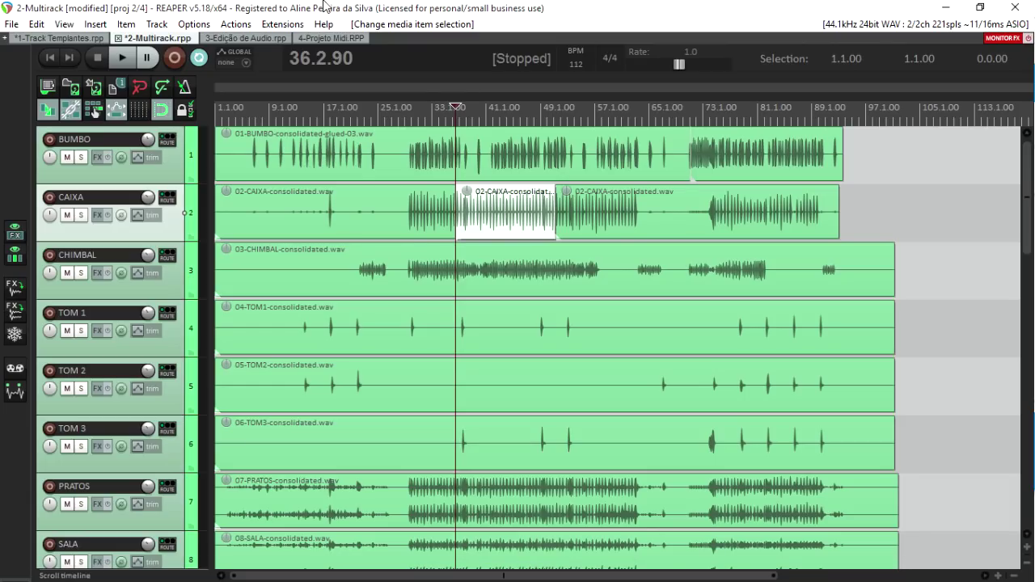
- Show the action list with its filter cleared, look over the available actions, and close the list
left_click(239, 24)
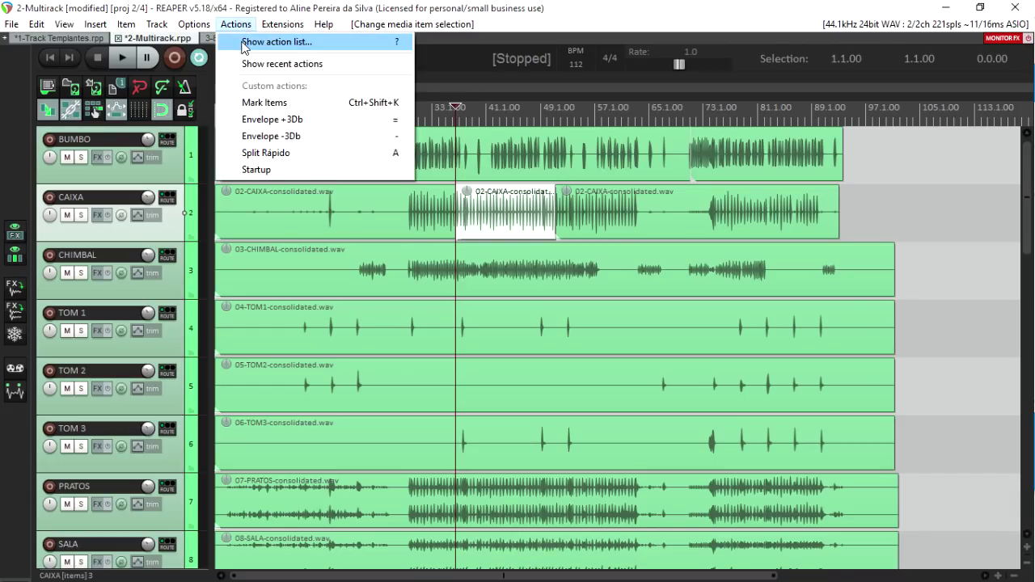
left_click(245, 47)
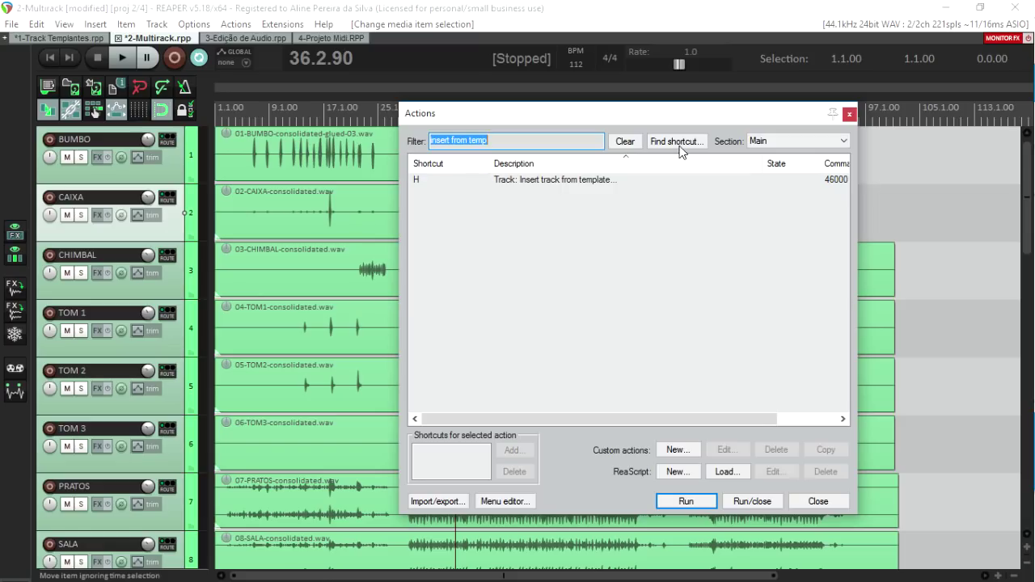
left_click(625, 143)
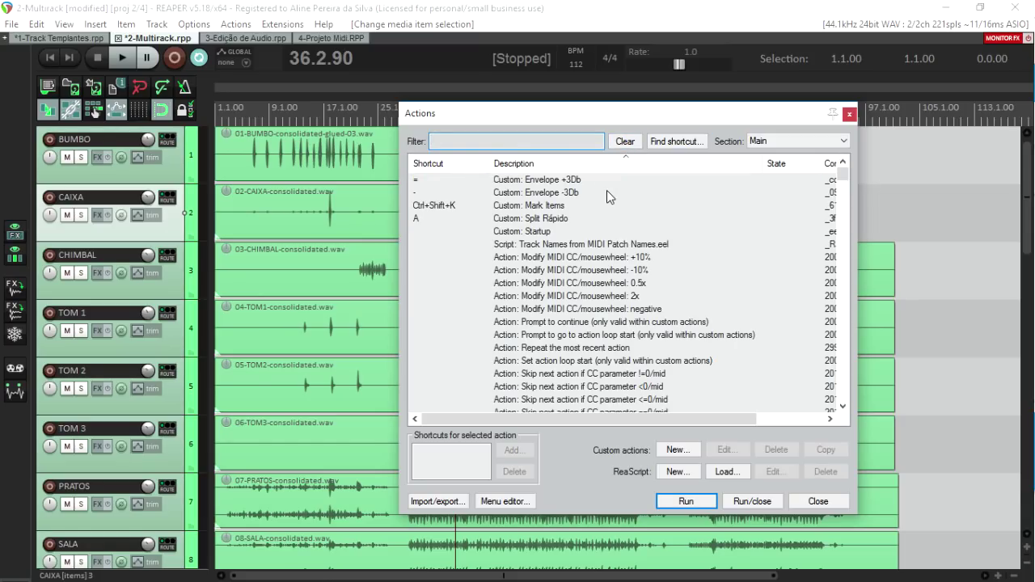
left_click_drag(620, 116, 587, 114)
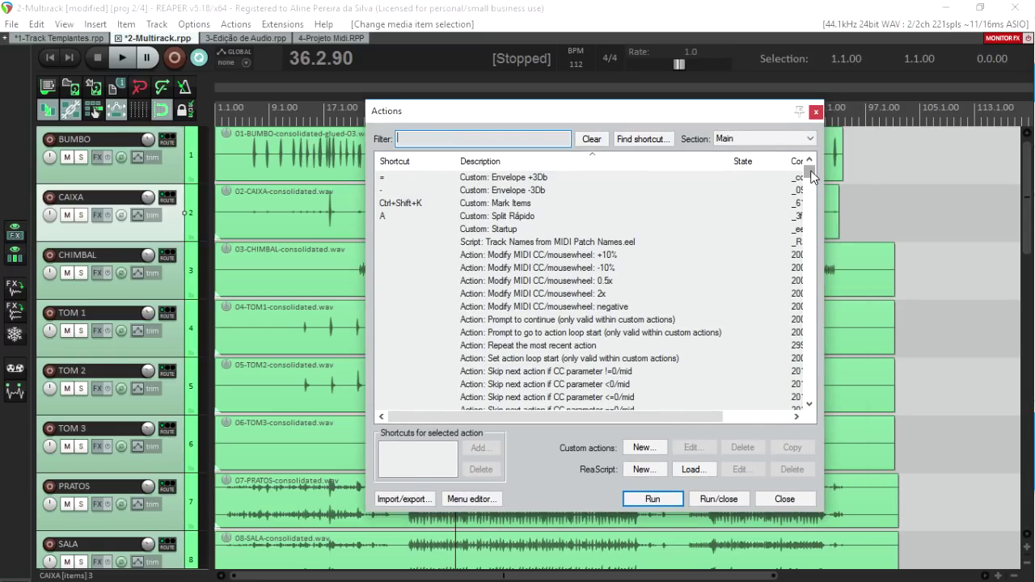
mouse_move(810, 175)
left_mouse_down()
mouse_move(813, 382)
mouse_move(821, 171)
left_mouse_up()
left_click_drag(680, 111, 672, 111)
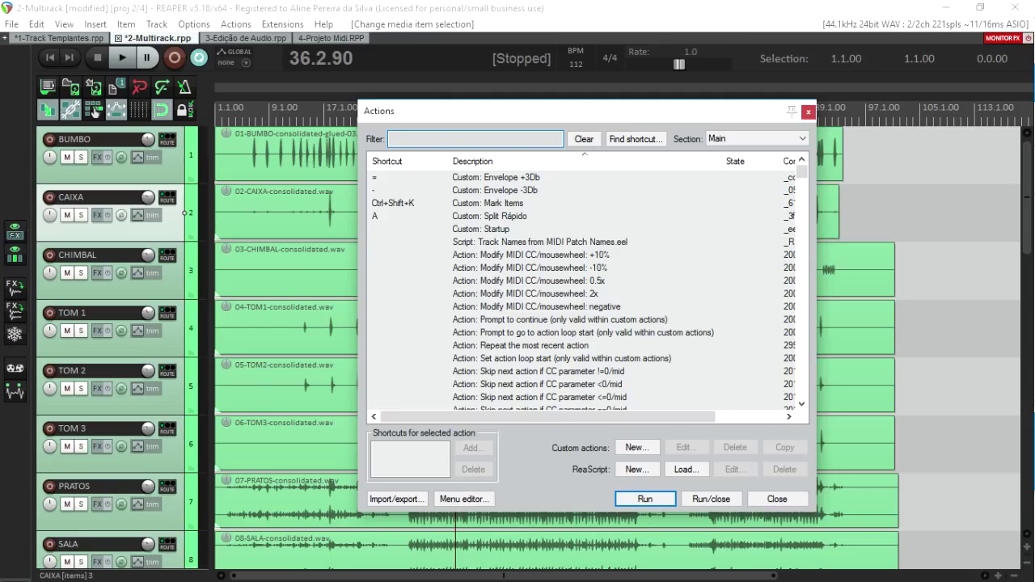
left_click(808, 111)
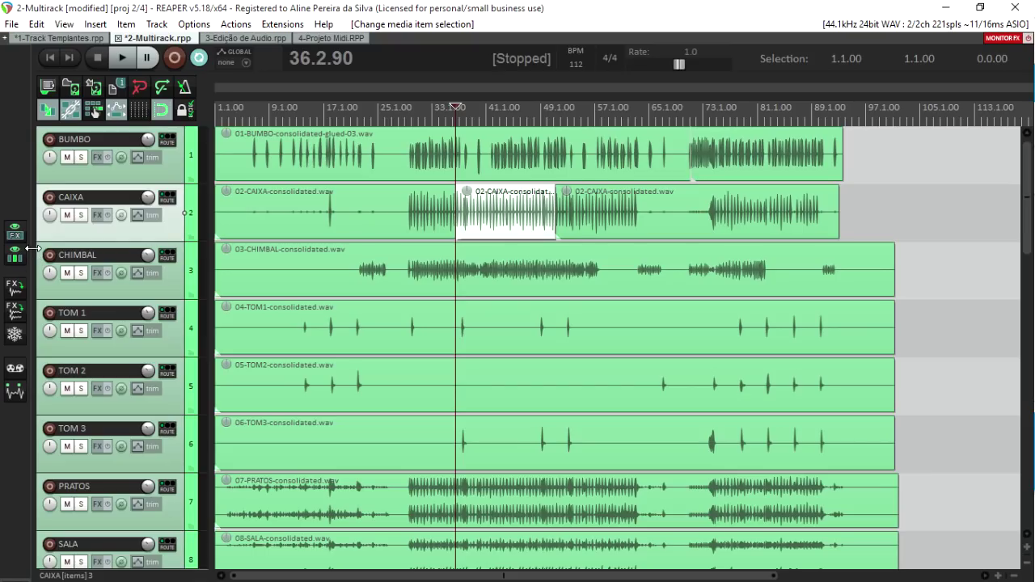
- Switch to the 4-Projeto Midi project and examine the render and freeze options for the Bateria track
left_click(327, 38)
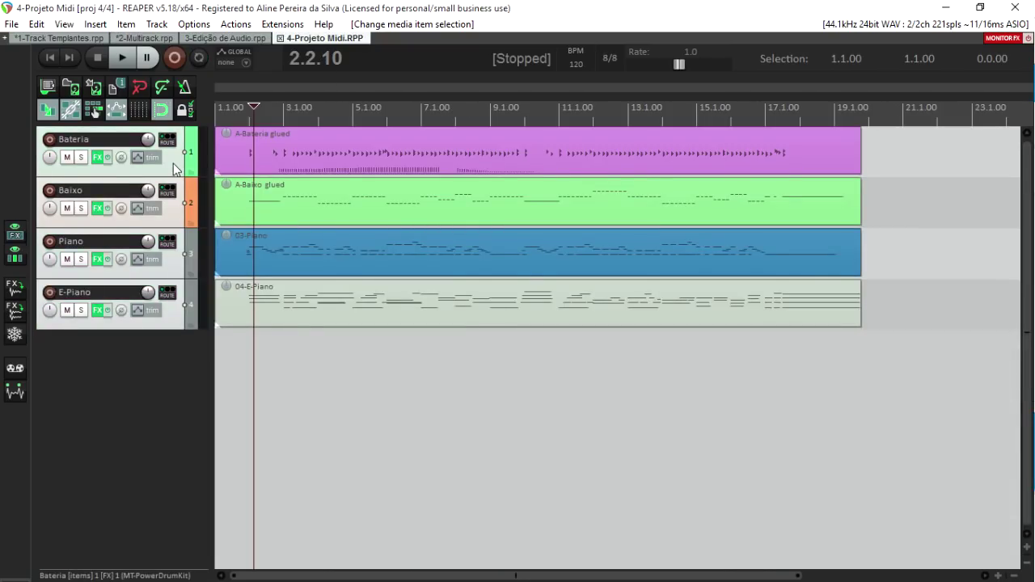
left_click(174, 166)
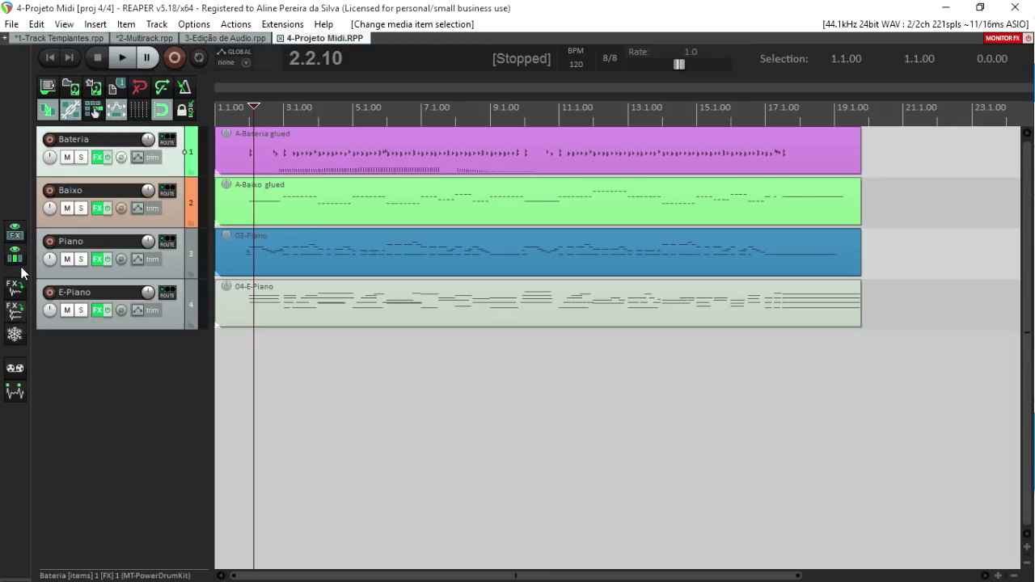
right_click(177, 163)
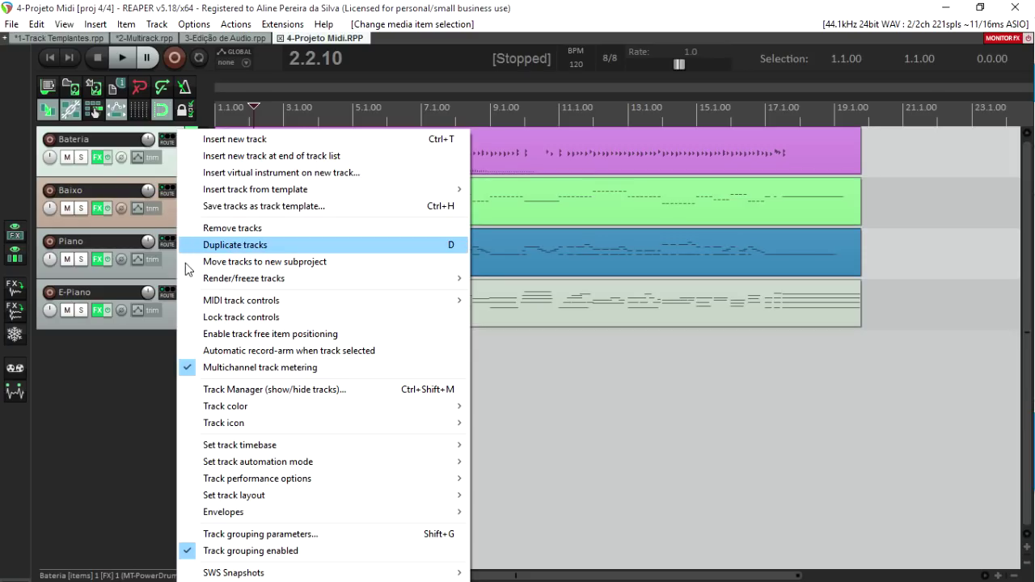
mouse_move(236, 280)
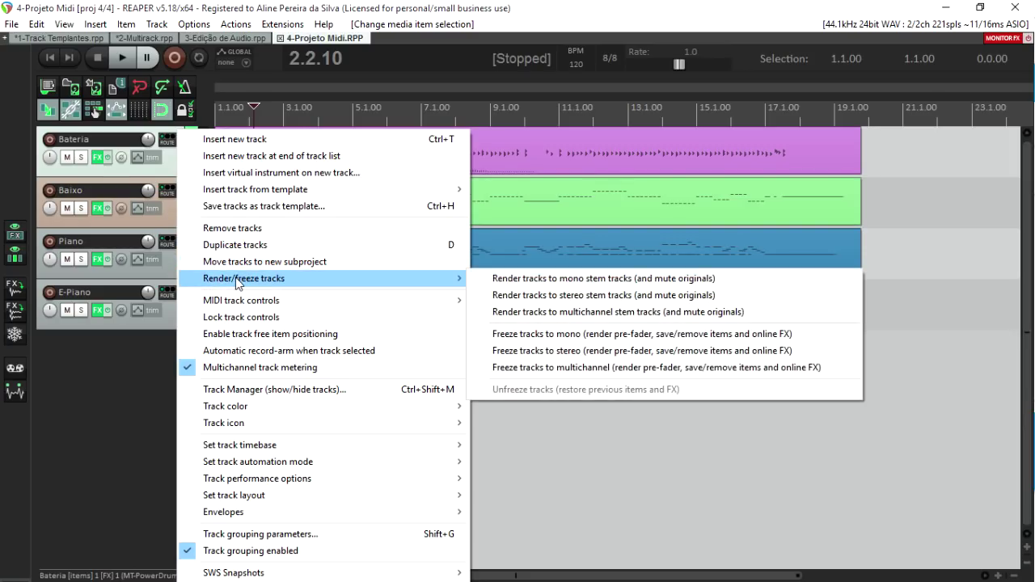
left_click(137, 342)
- Render the Bateria track to a mono stem track and undo the render
left_click(170, 174)
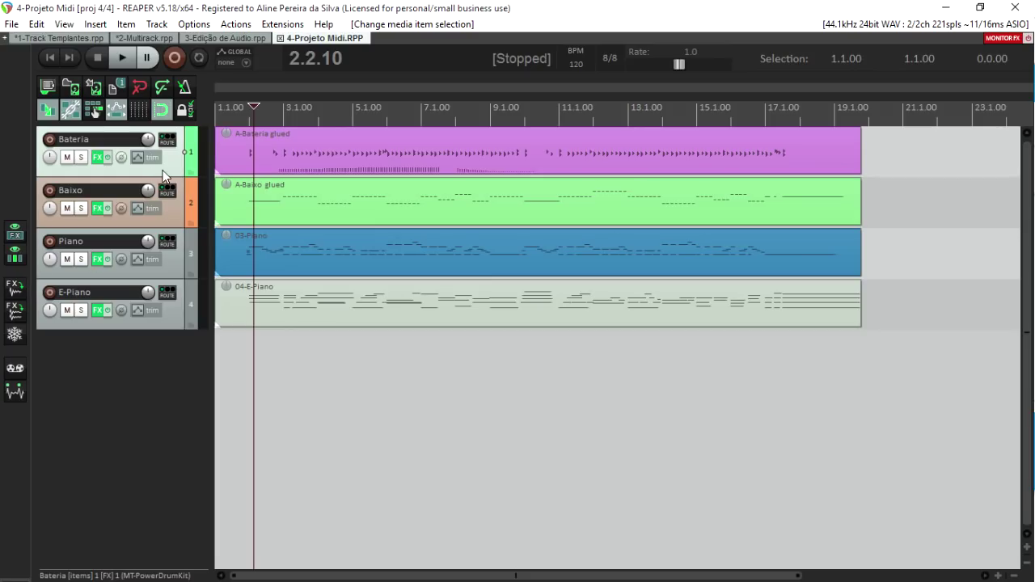
left_click(16, 295)
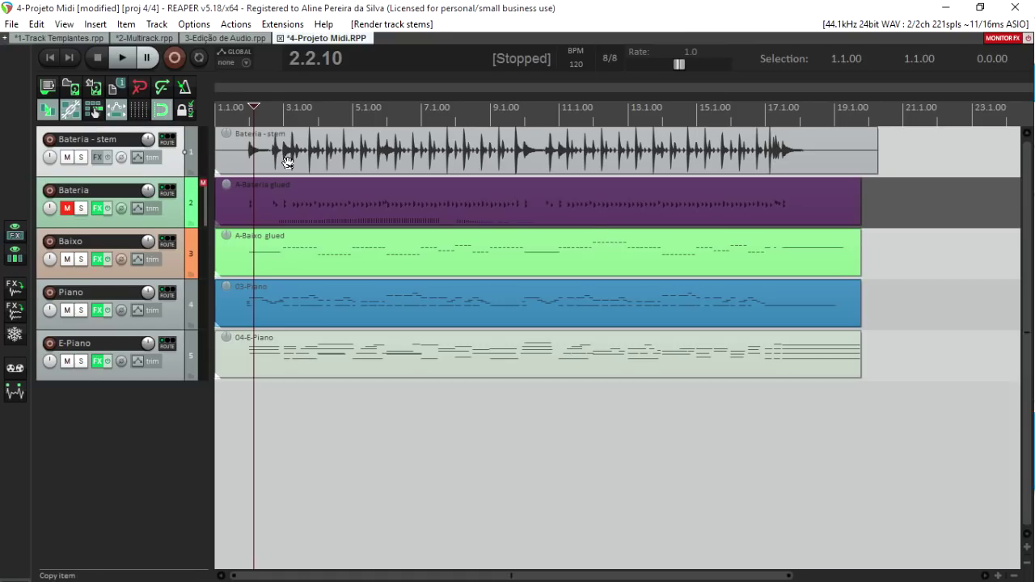
key("ctrl+z")
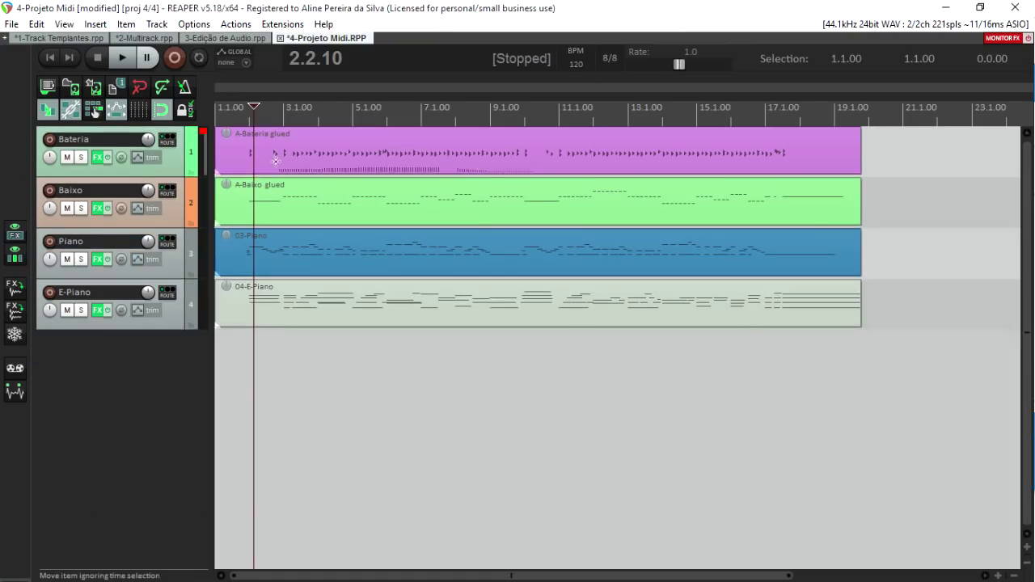
- Render all four tracks, from Bateria to E-Piano, to mono stem tracks and undo the render
left_click(173, 214)
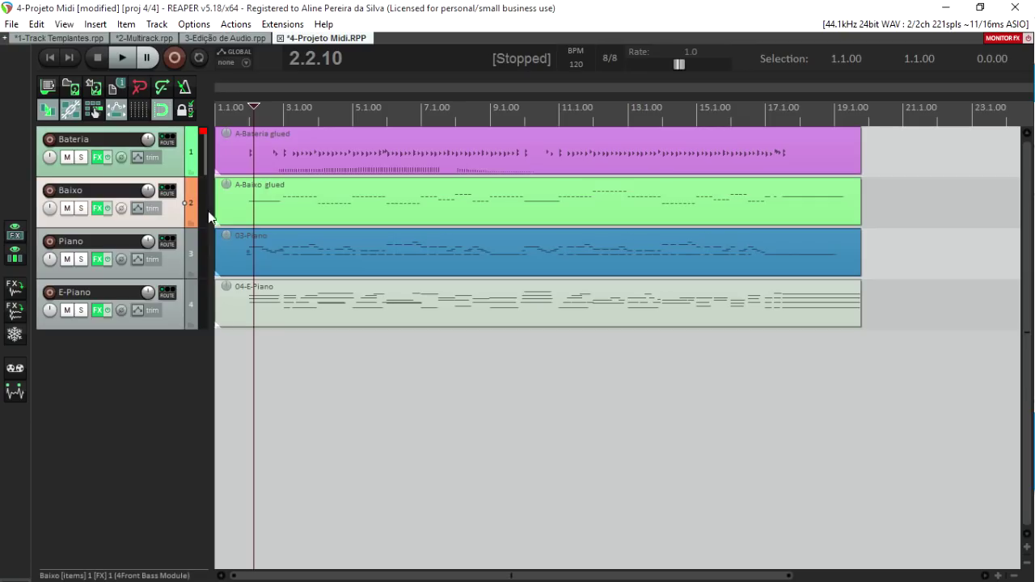
left_click(182, 153)
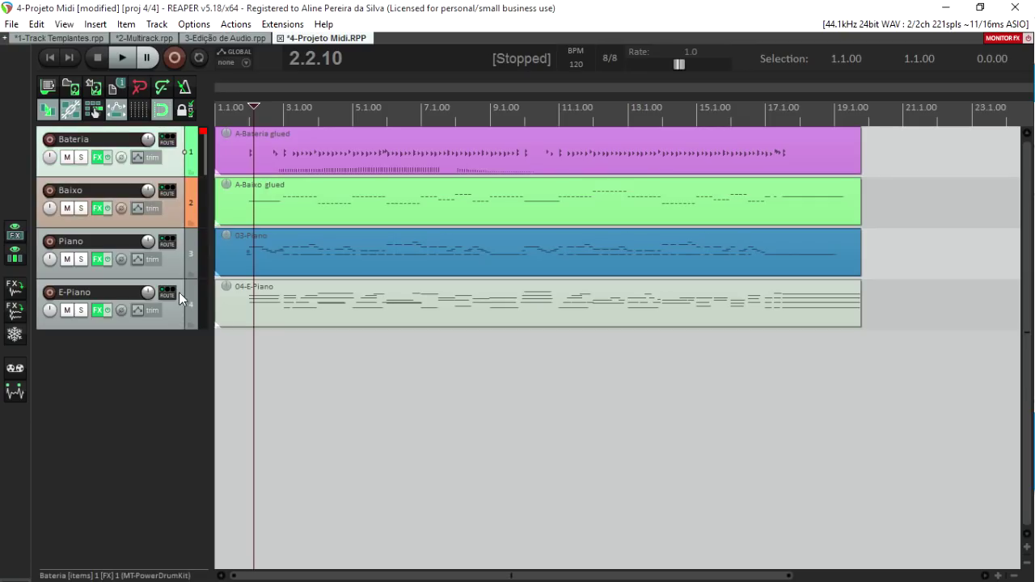
left_click(175, 318, "shift")
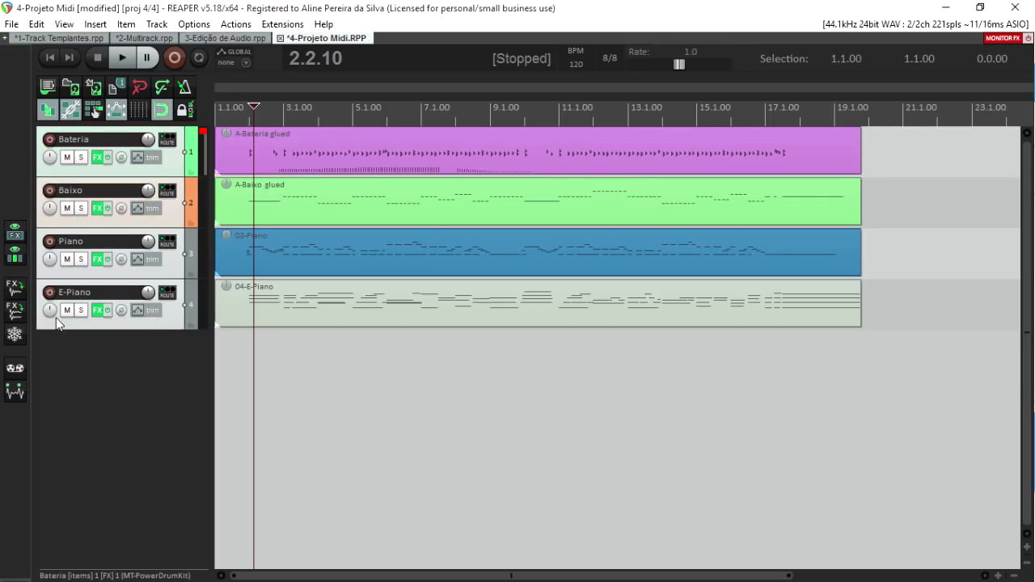
left_click(16, 296)
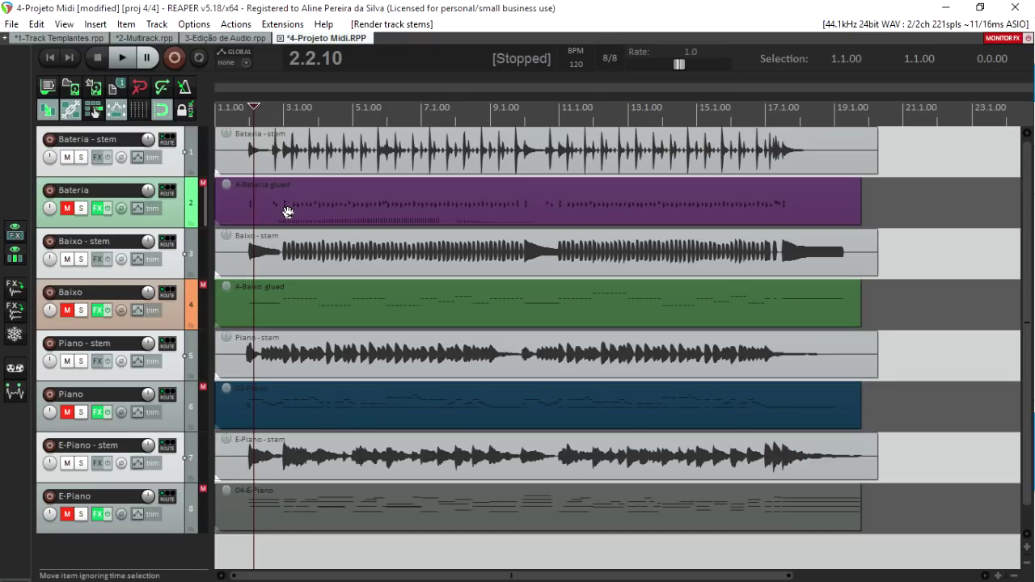
key("ctrl+z")
- Render the Bateria track to a stereo stem track and undo the render
left_click(179, 162)
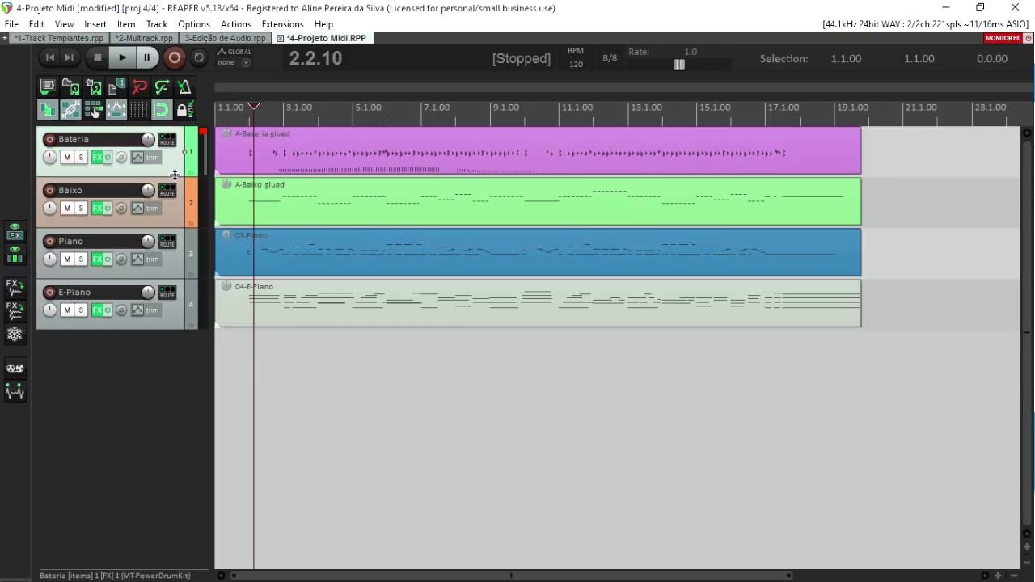
left_click(13, 317)
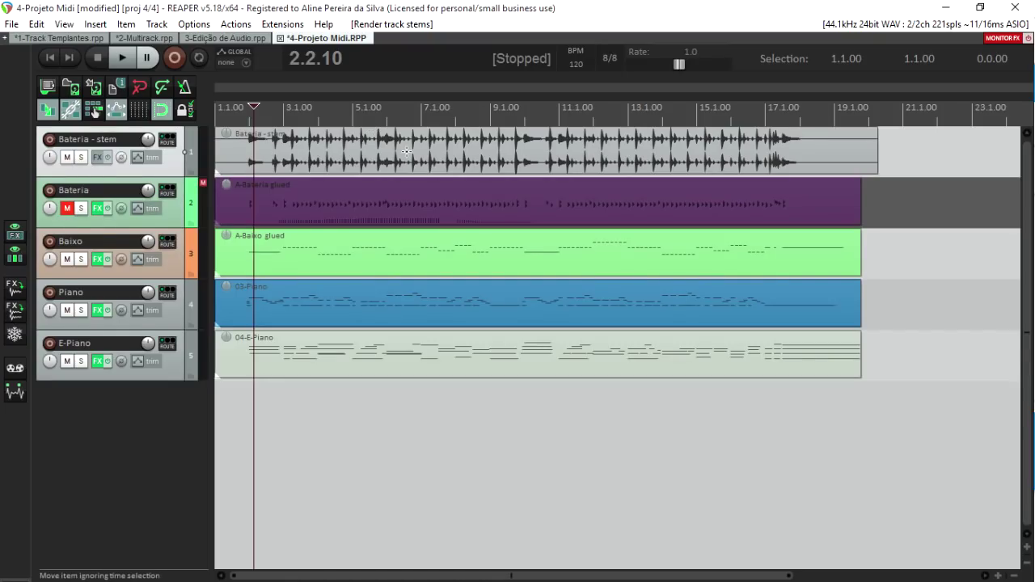
key("ctrl+z")
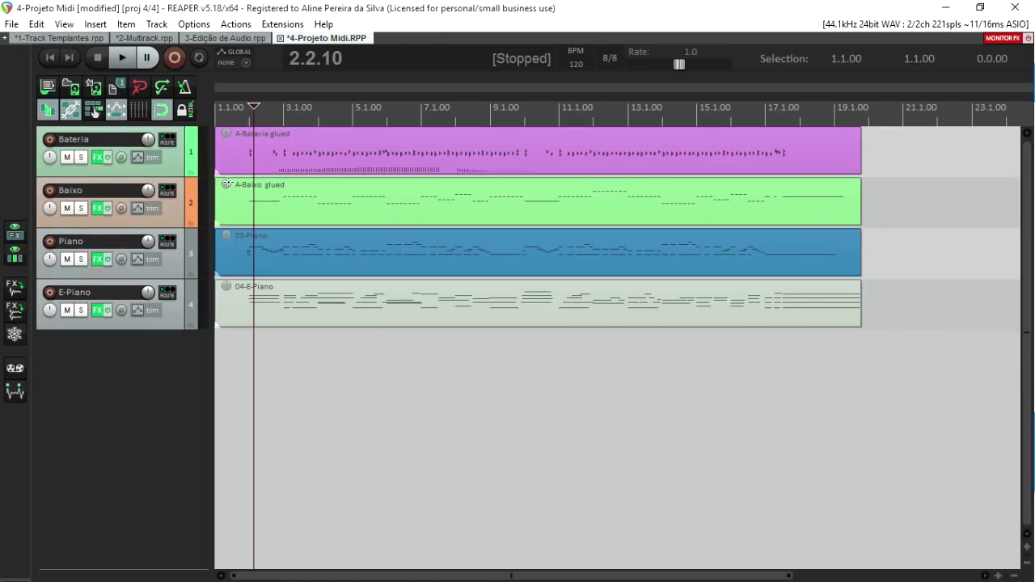
- Freeze the Bateria track to stereo audio
left_click(172, 166)
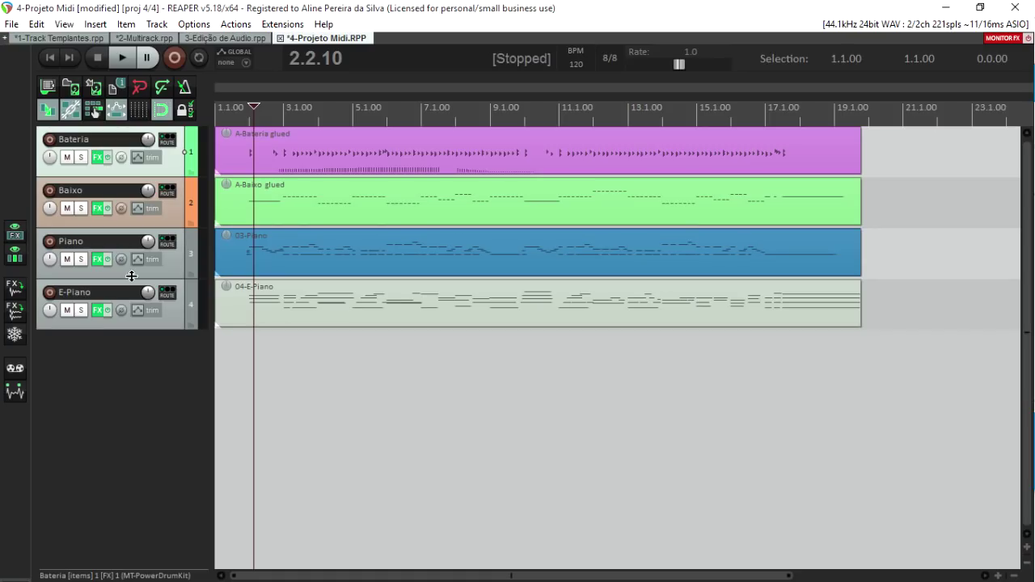
left_click(16, 336)
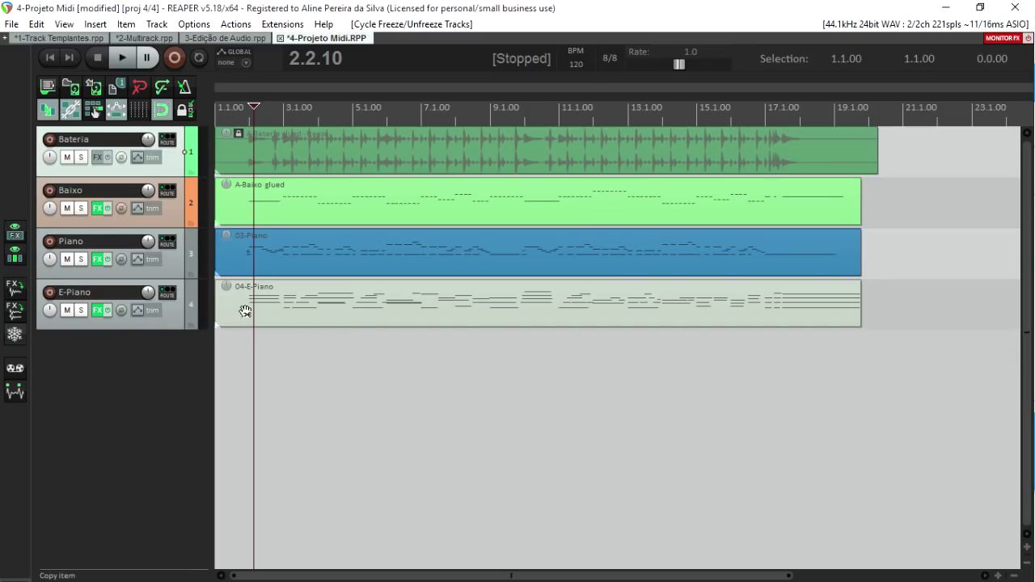
- Undo the Bateria freeze, and freeze and unfreeze all four tracks from Bateria to E-Piano together
key("ctrl+z")
left_click(171, 210)
key("ctrl+a")
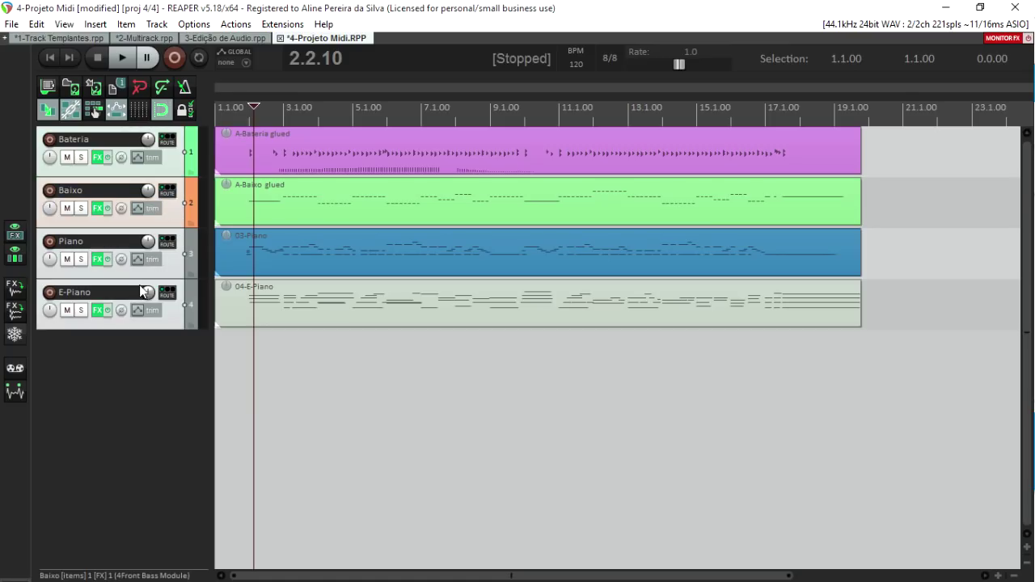
left_click(16, 335)
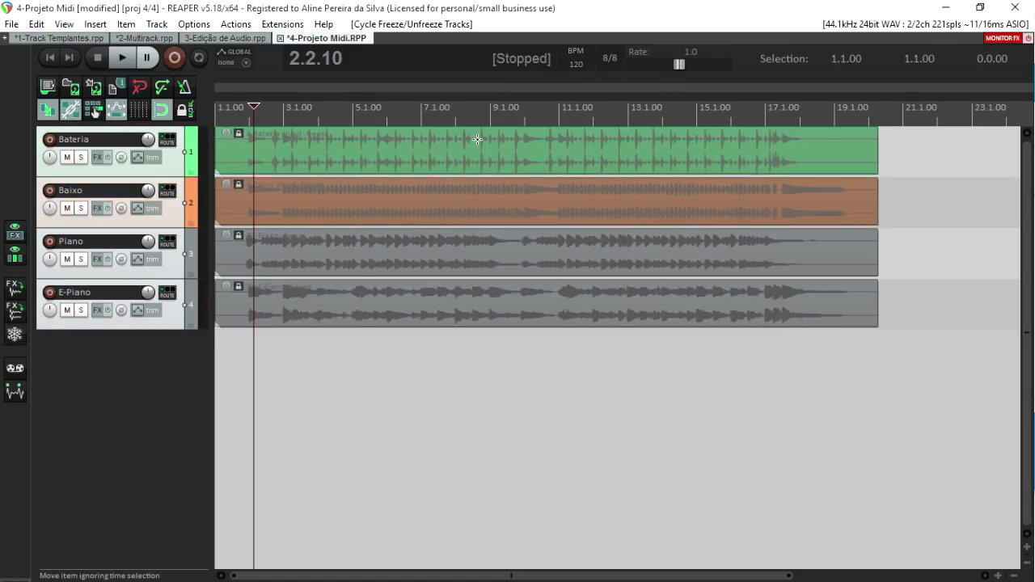
left_click(17, 336)
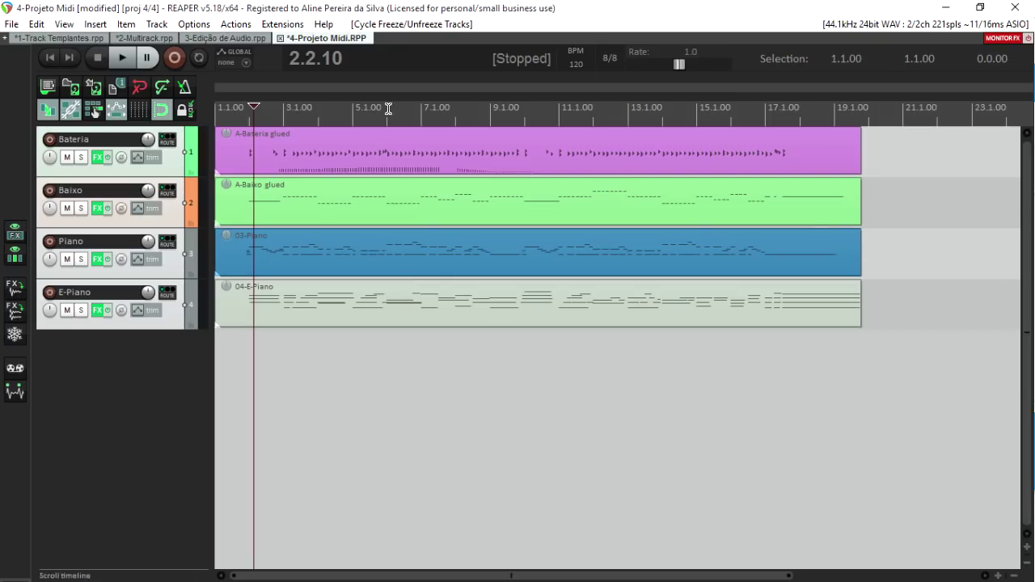
- In the 2-Multirack project, show only the tracks from GUITA CHORUS to TROMPETE and restore the full track list
left_click(137, 37)
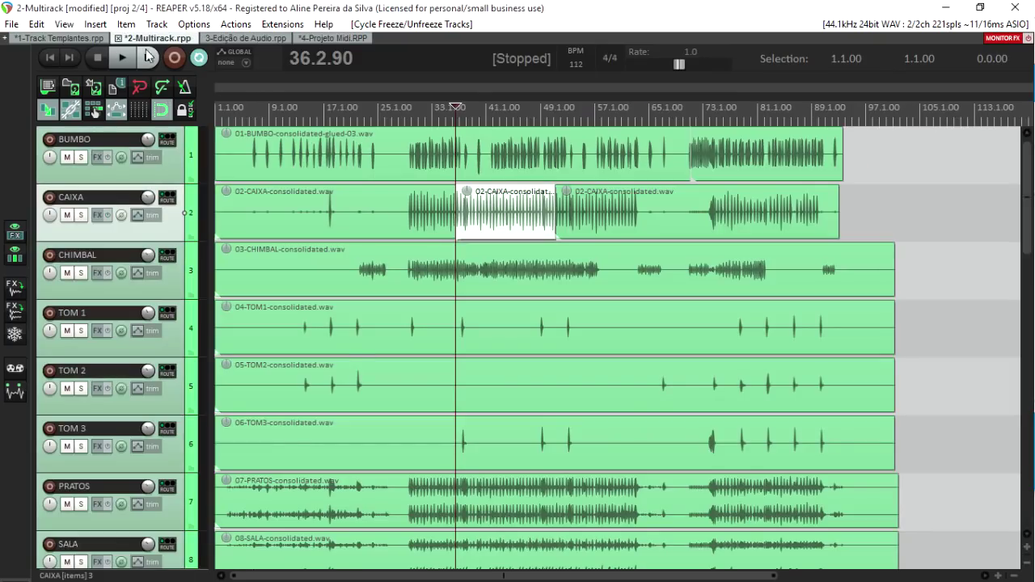
scroll(549, 200, "down", 2)
scroll(548, 200, "down", 15)
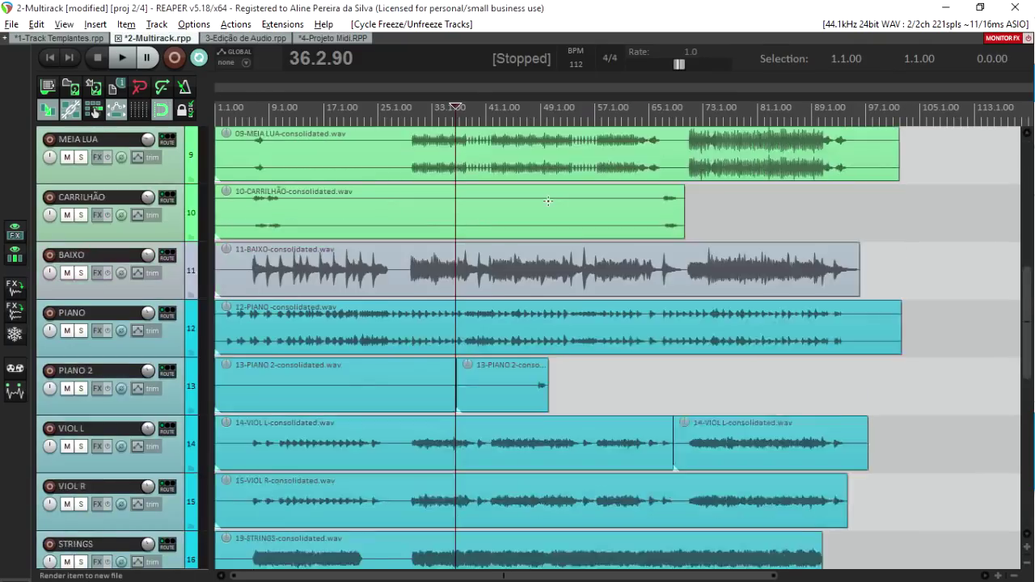
scroll(549, 201, "up", 9)
scroll(548, 201, "up", 8)
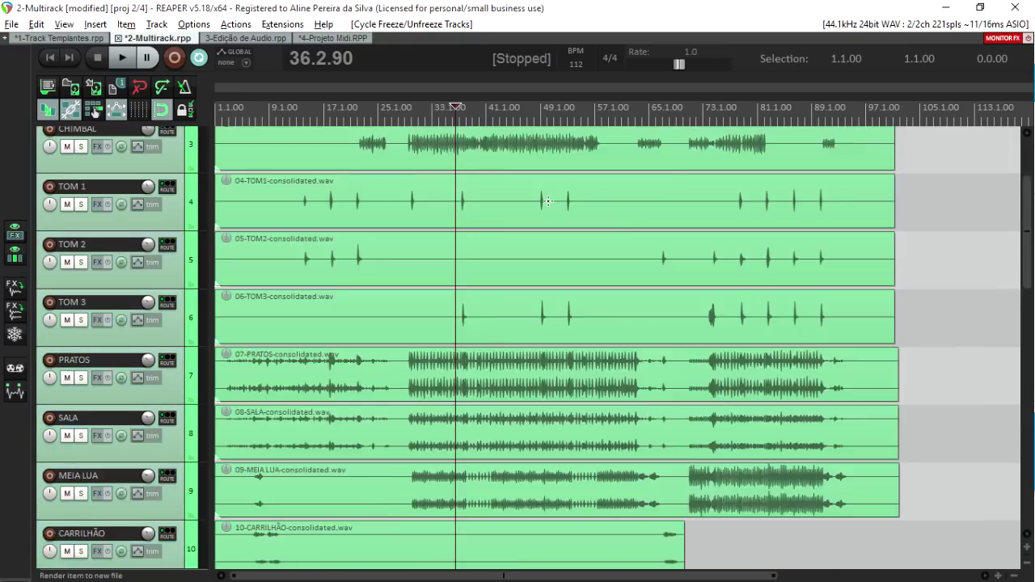
scroll(548, 201, "down", 15)
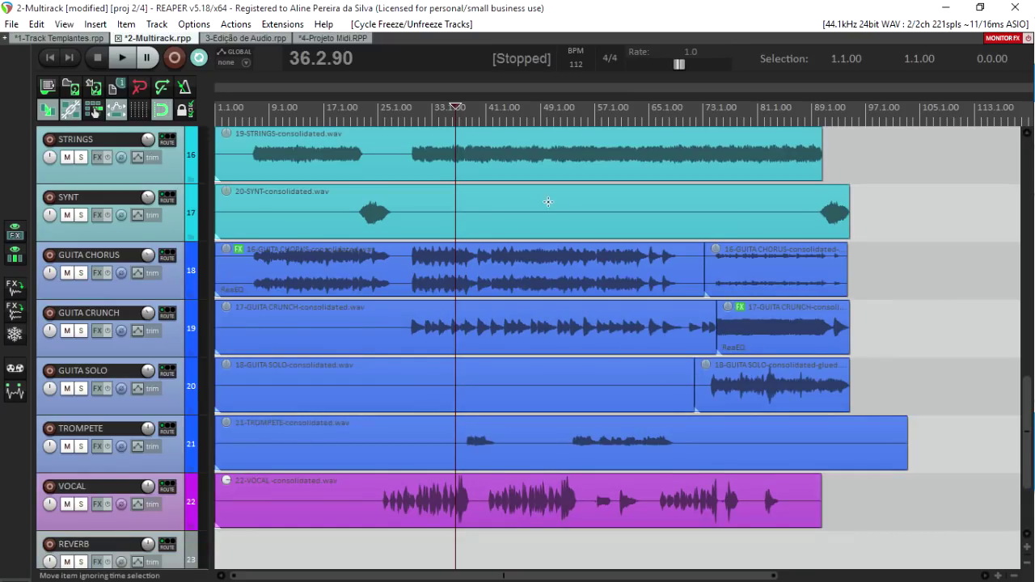
left_click(181, 287)
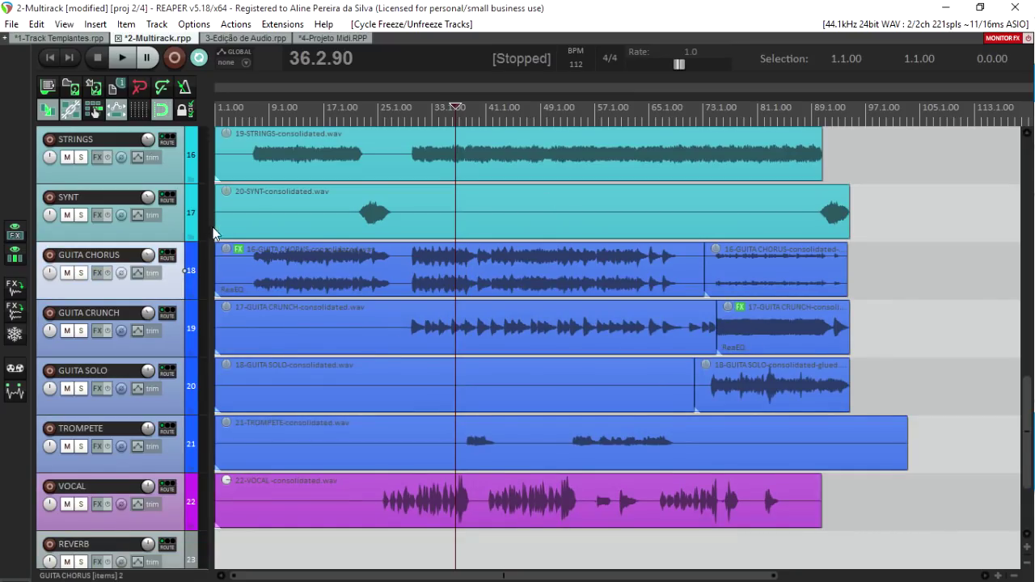
left_click(173, 458, "shift")
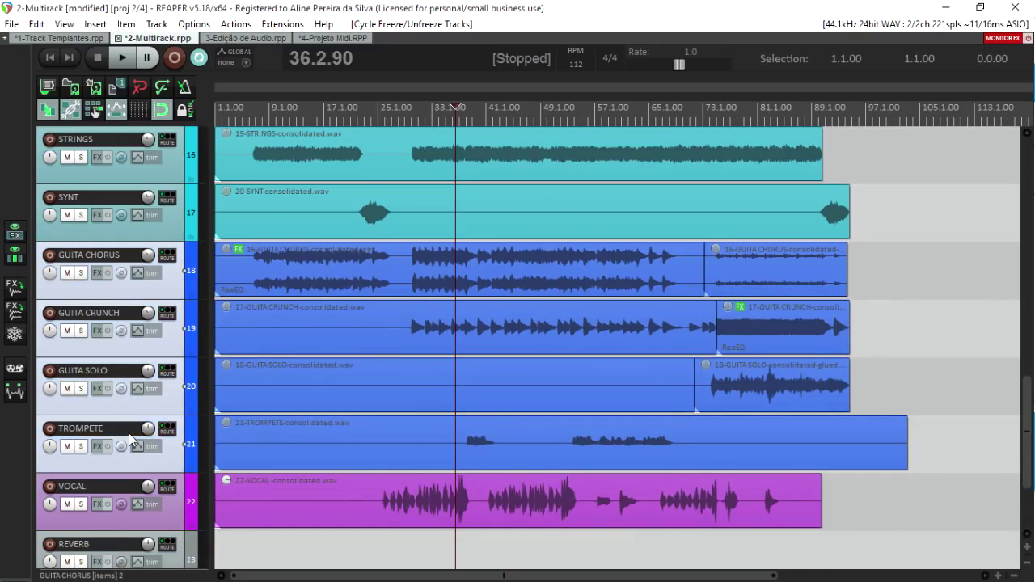
left_click(18, 259)
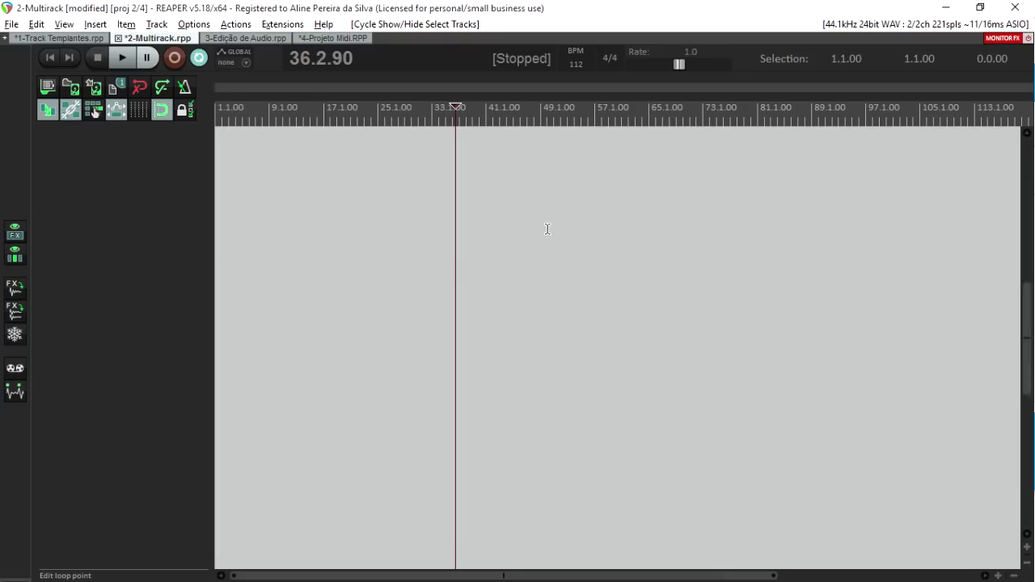
key("ctrl+z")
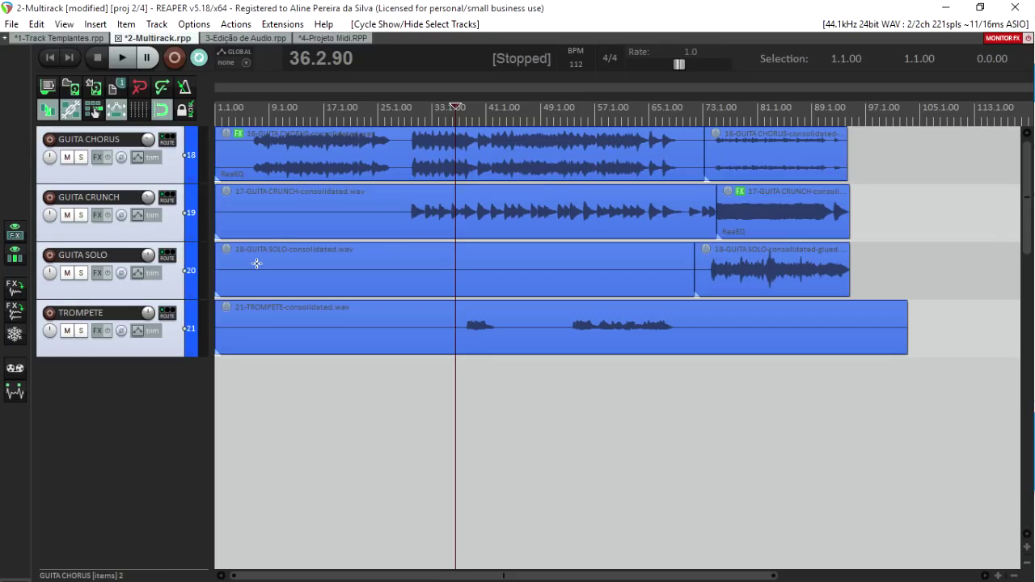
left_click(16, 257)
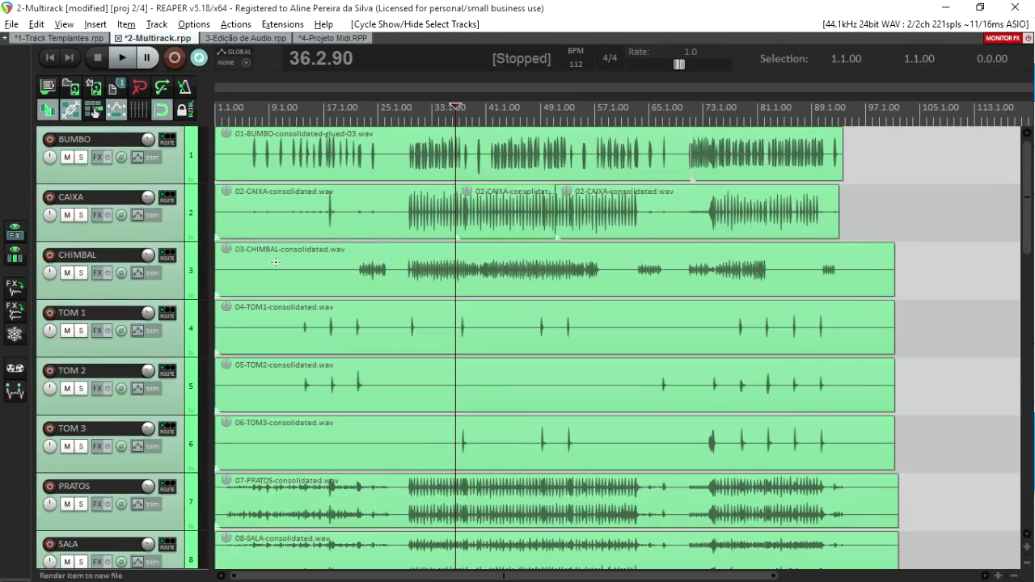
- Show only the BUMBO track and bring all the other tracks back into view
scroll(276, 262, "down", 10)
scroll(276, 262, "up", 10)
left_click(175, 166)
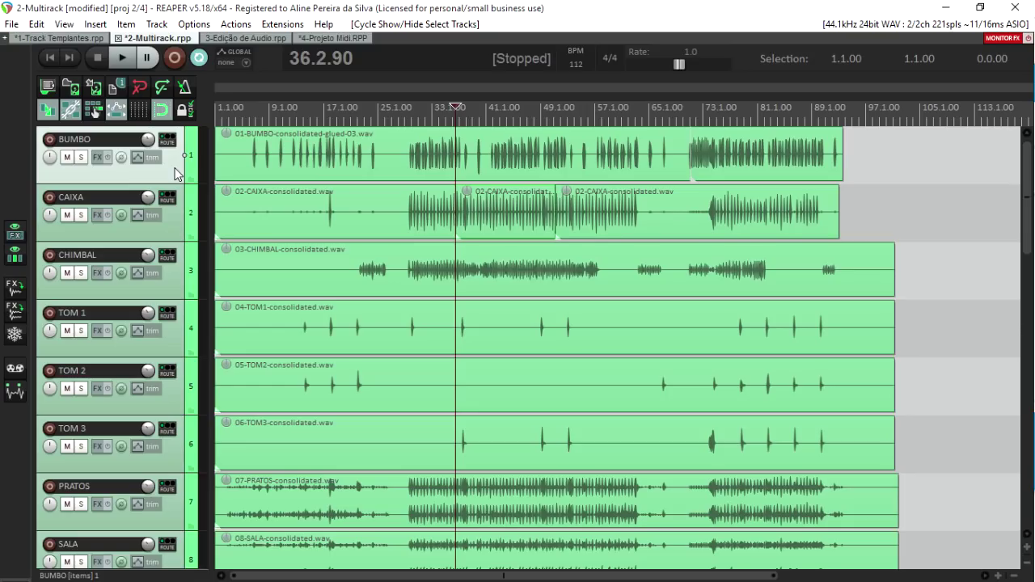
left_click(14, 255)
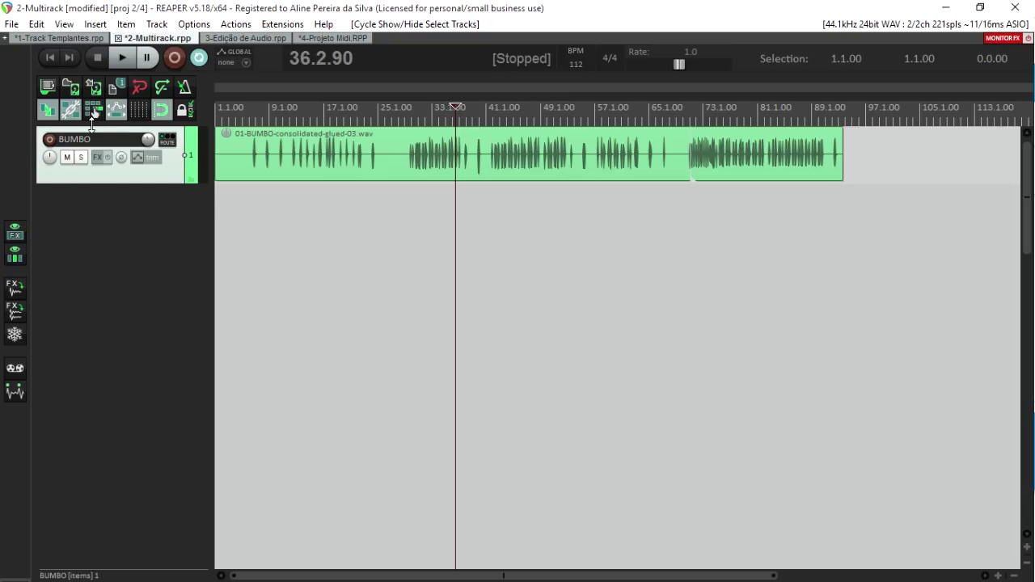
left_click(21, 257)
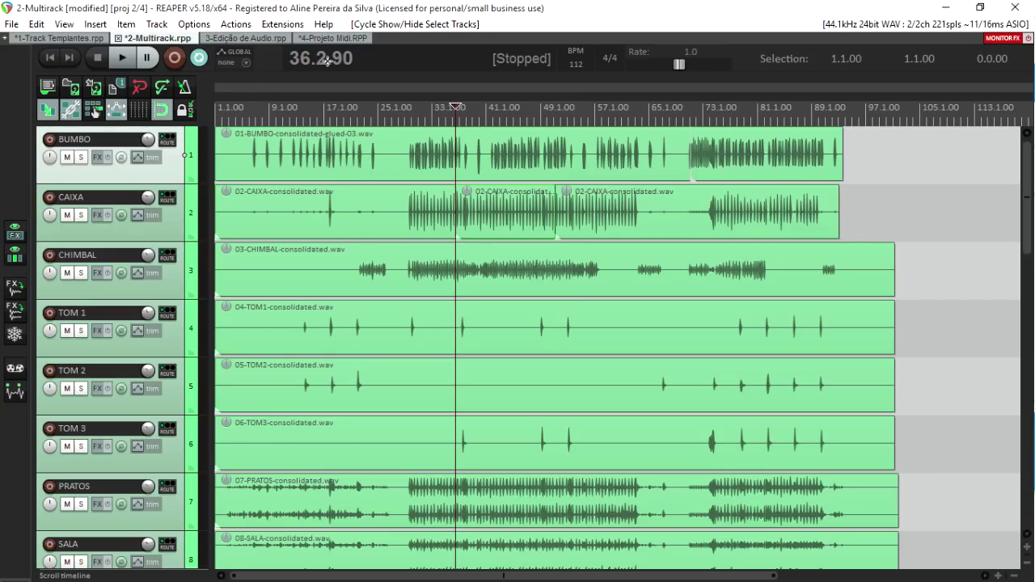
right_click(204, 87)
mouse_move(216, 119)
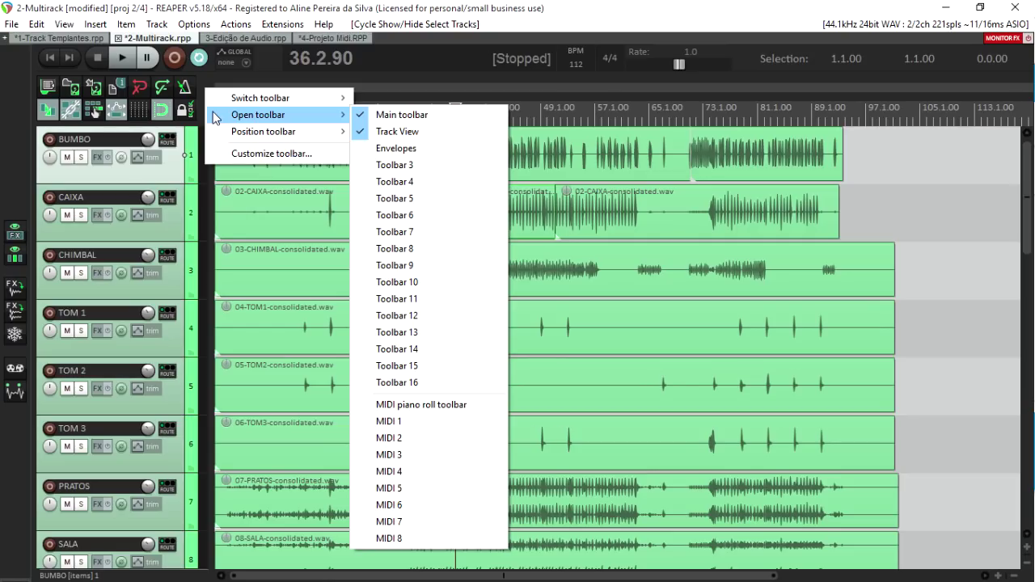
key("Escape")
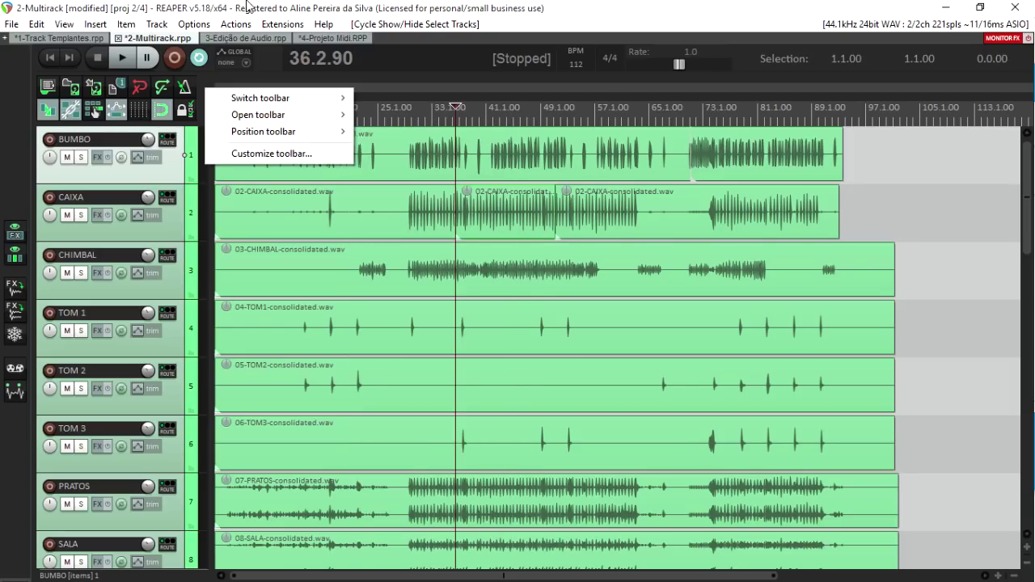
key("Escape")
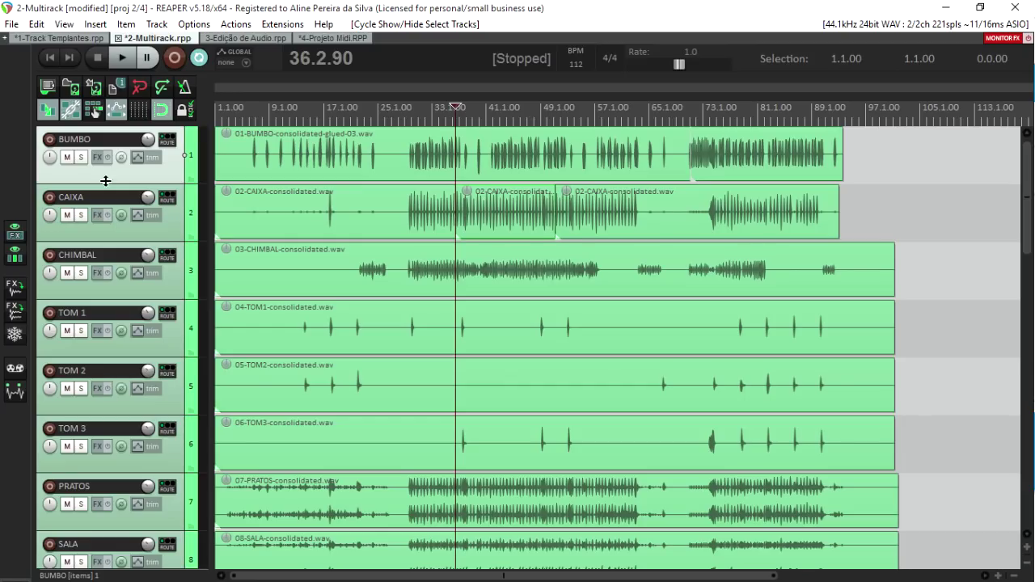
- Switch through the audio editing and MIDI projects to the 1-Track Templantes project
left_click(243, 39)
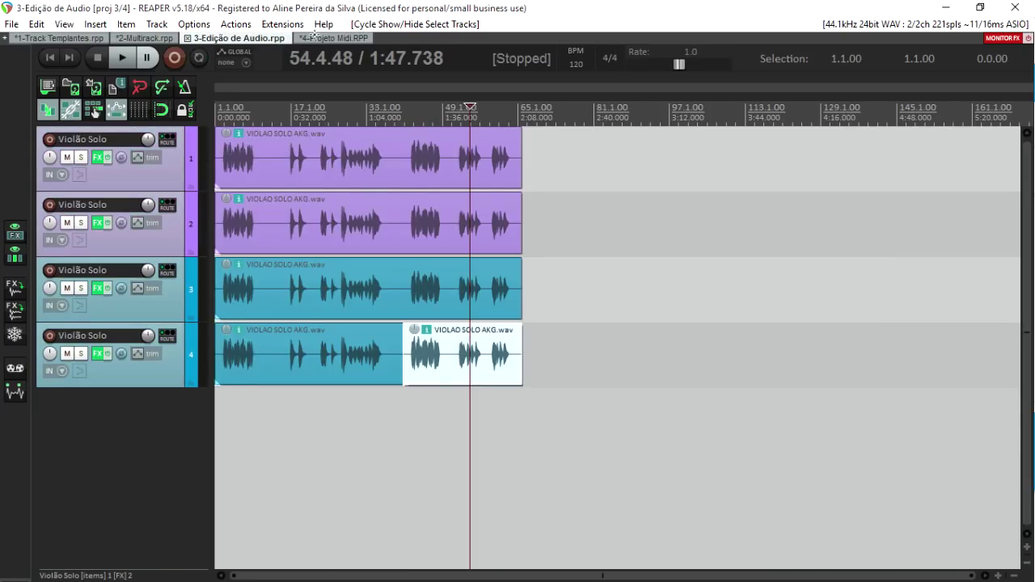
left_click(314, 37)
left_click(71, 38)
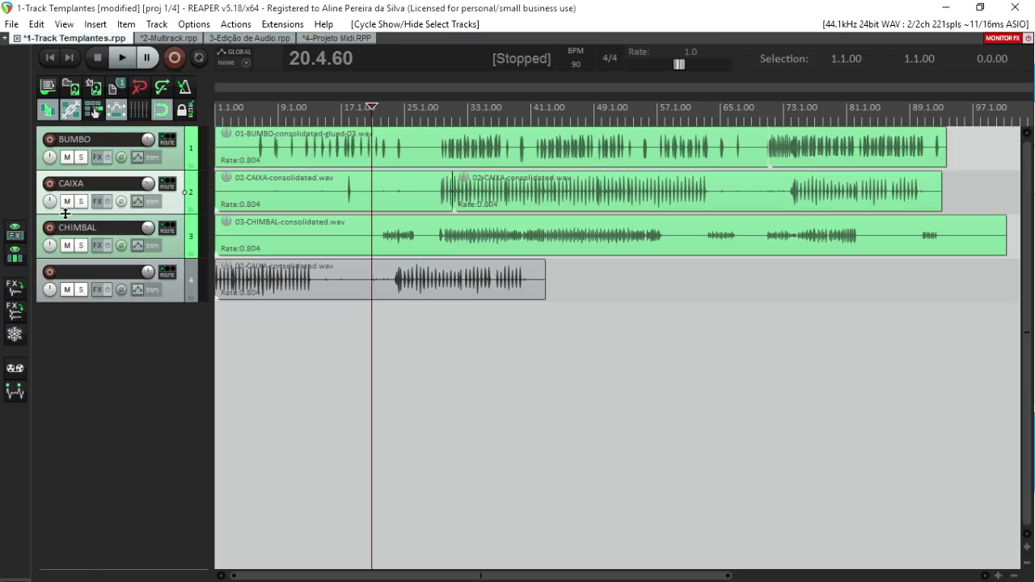
- Switch to the Hangouts broadcast window in Google Chrome to check it, and minimize it
key("alt+Tab")
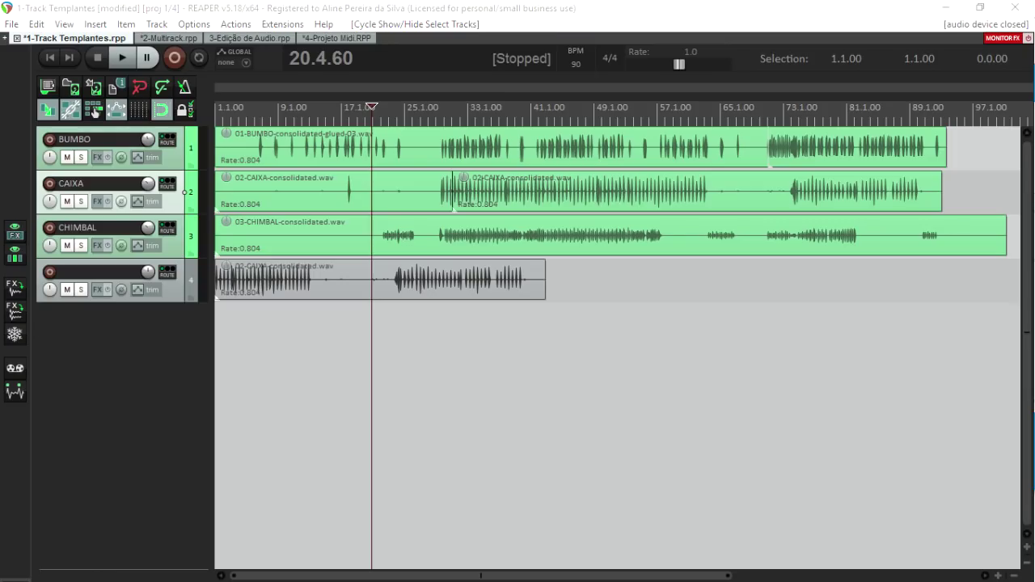
key("alt+Tab")
key("alt+Tab")
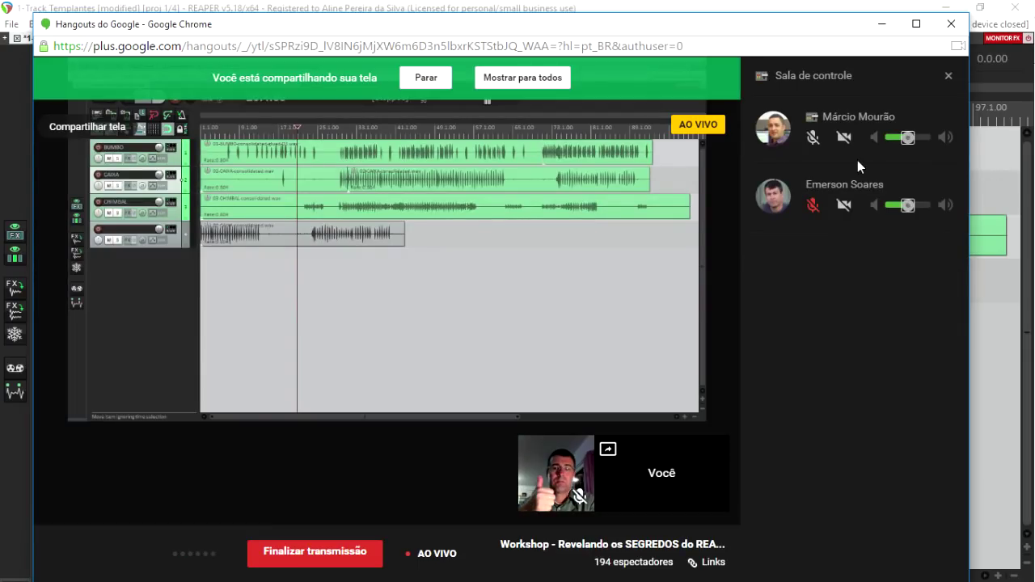
left_click(882, 24)
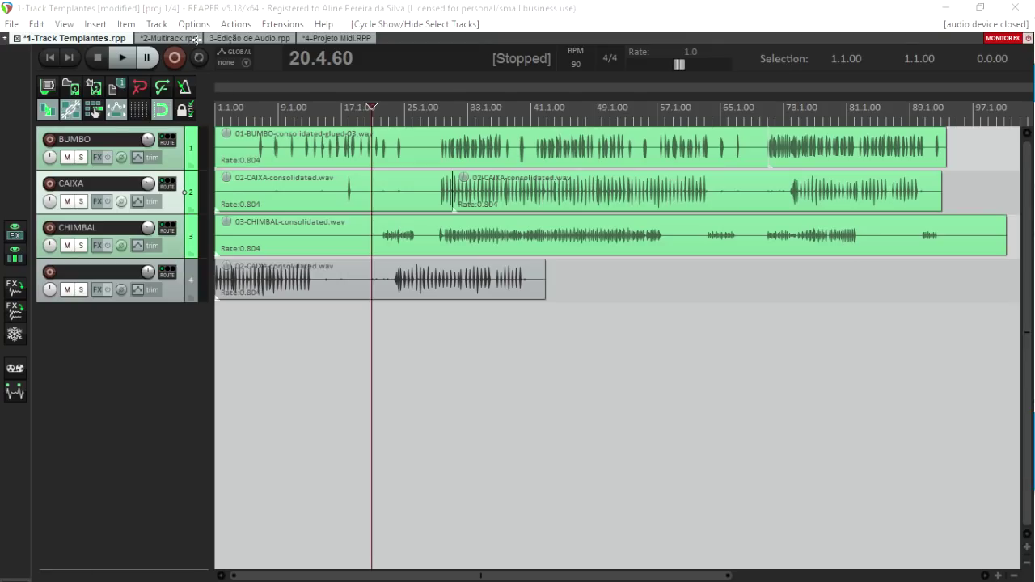
- Delete all tracks from the 1-Track Templantes project and return the edit cursor to the project start
left_click(178, 251)
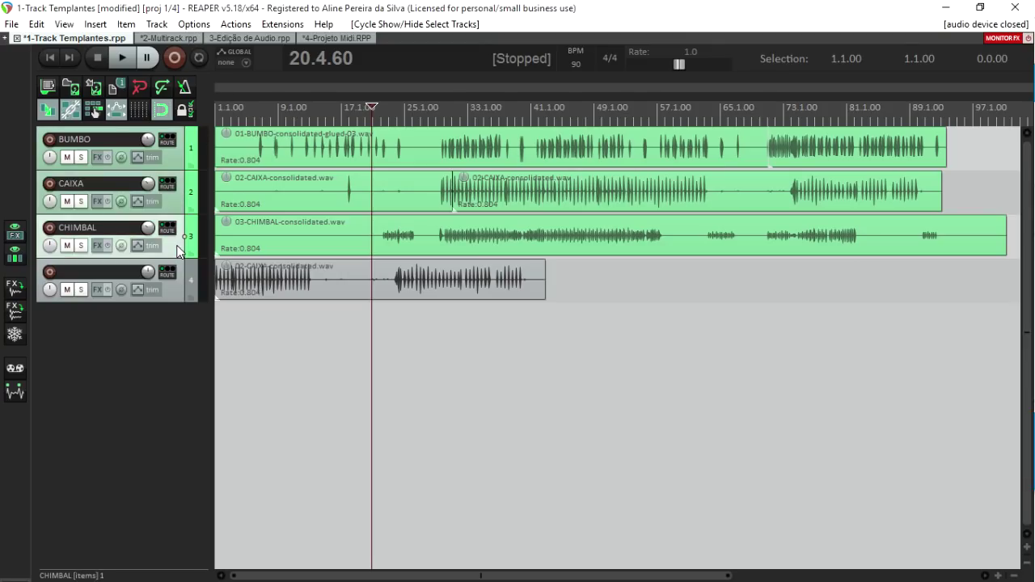
key("Delete")
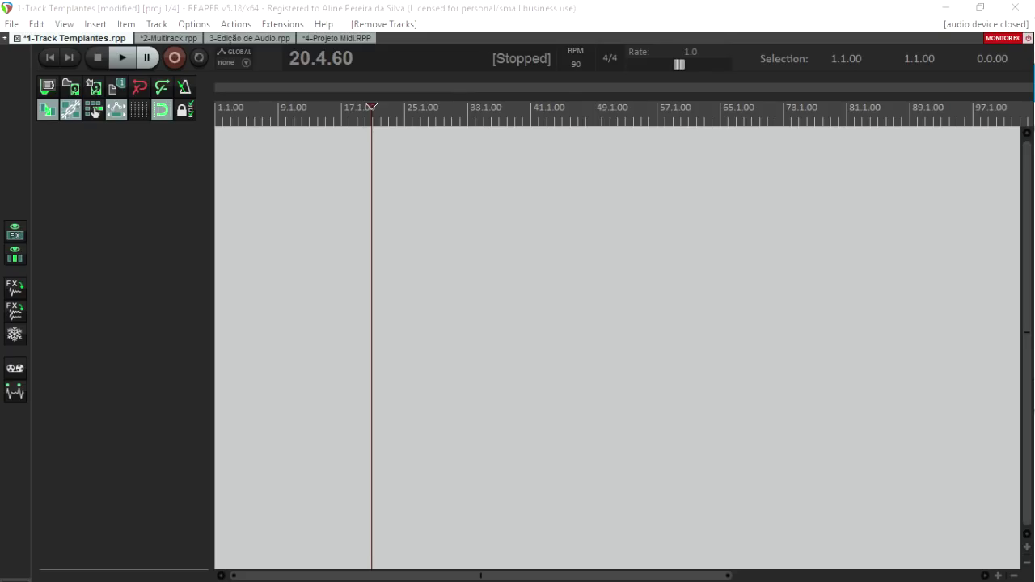
left_click(689, 112)
key("Home")
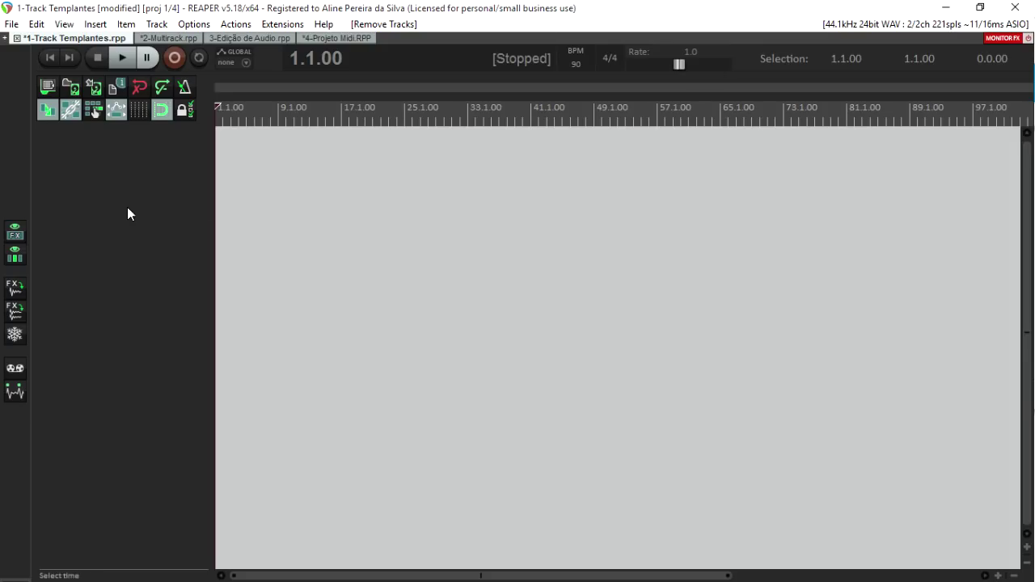
- Insert a new track with its input choices inspected, and delete the track
double_click(113, 172)
left_click_drag(108, 169, 108, 241)
left_click(108, 194)
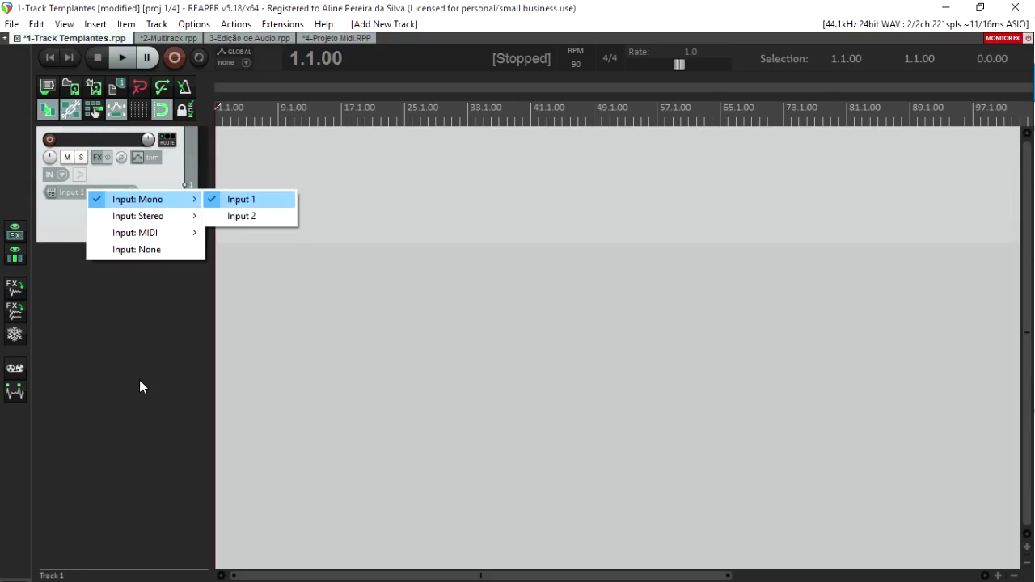
left_click(62, 232)
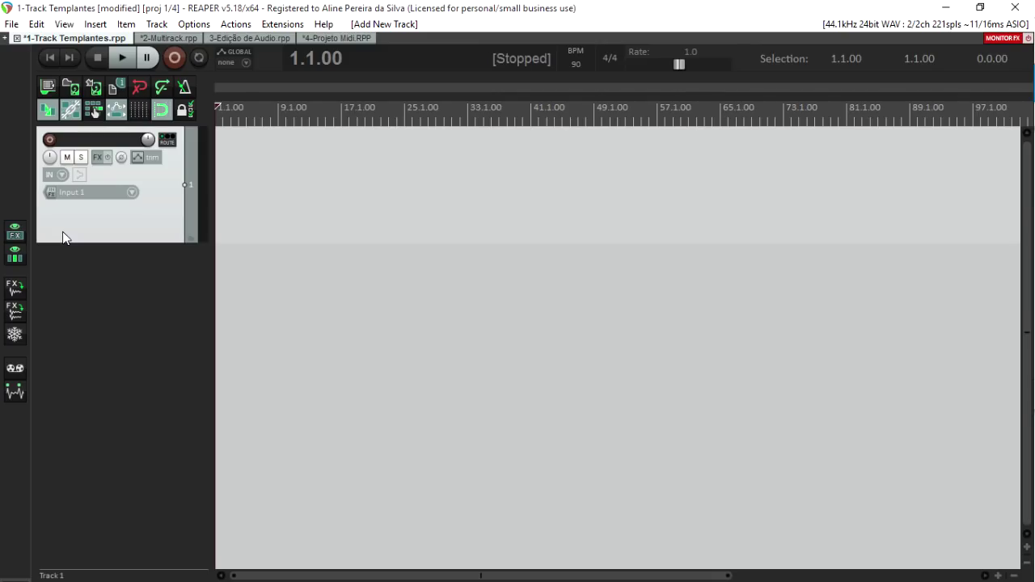
key("Delete")
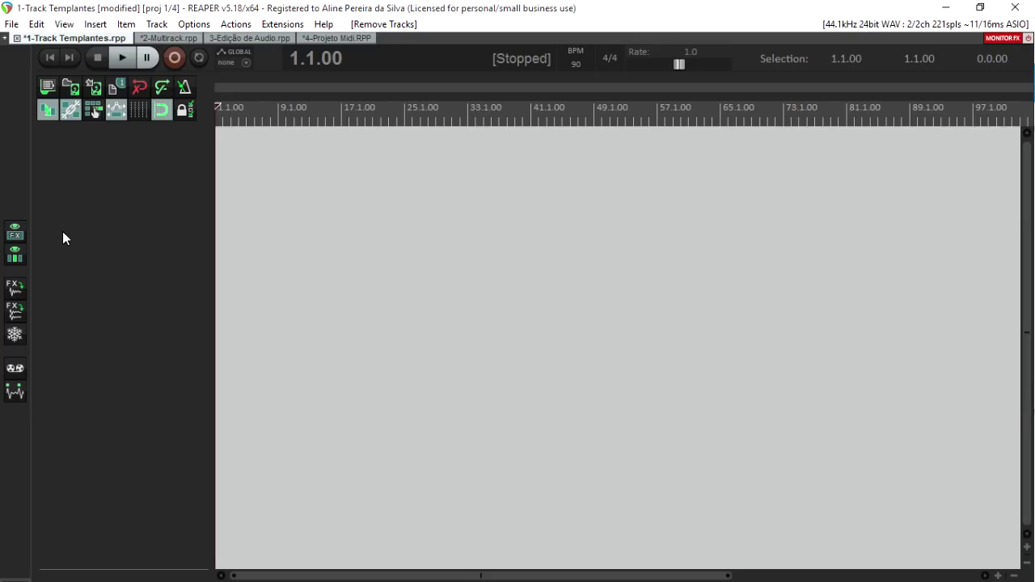
- Insert the drum recording tracks from the 8 Chanel Record track template in the Bateria category
right_click(89, 203)
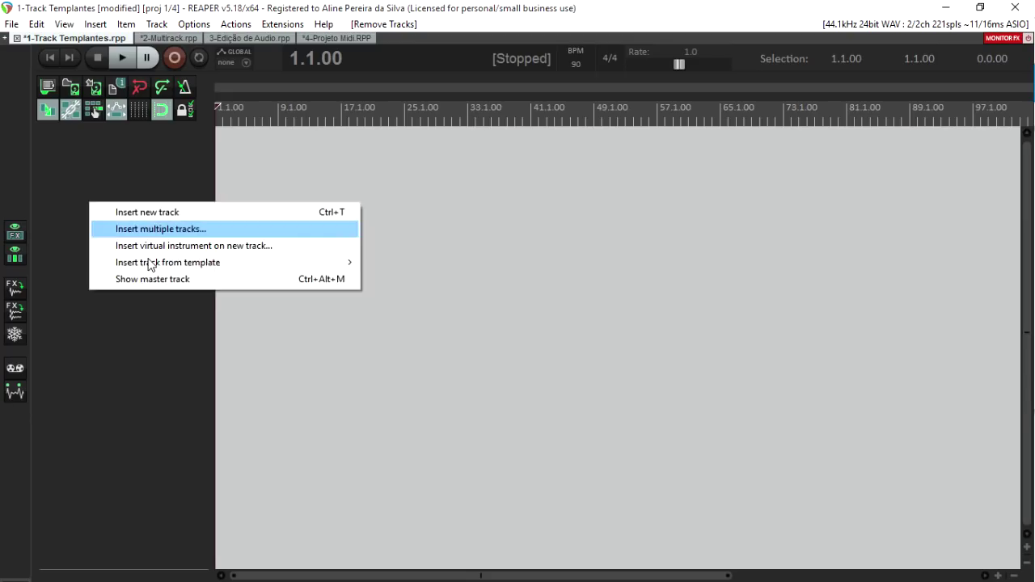
mouse_move(146, 264)
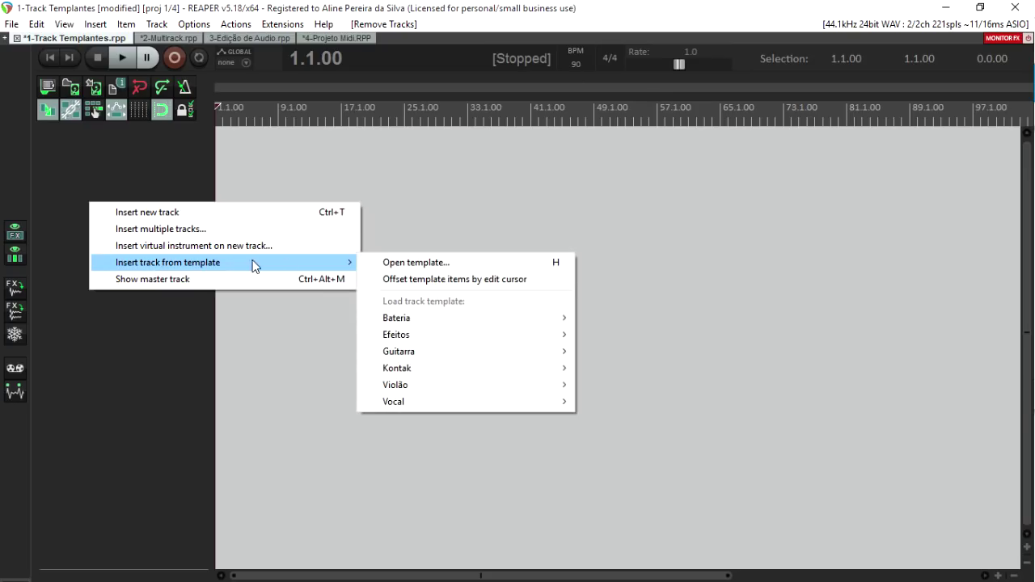
mouse_move(414, 319)
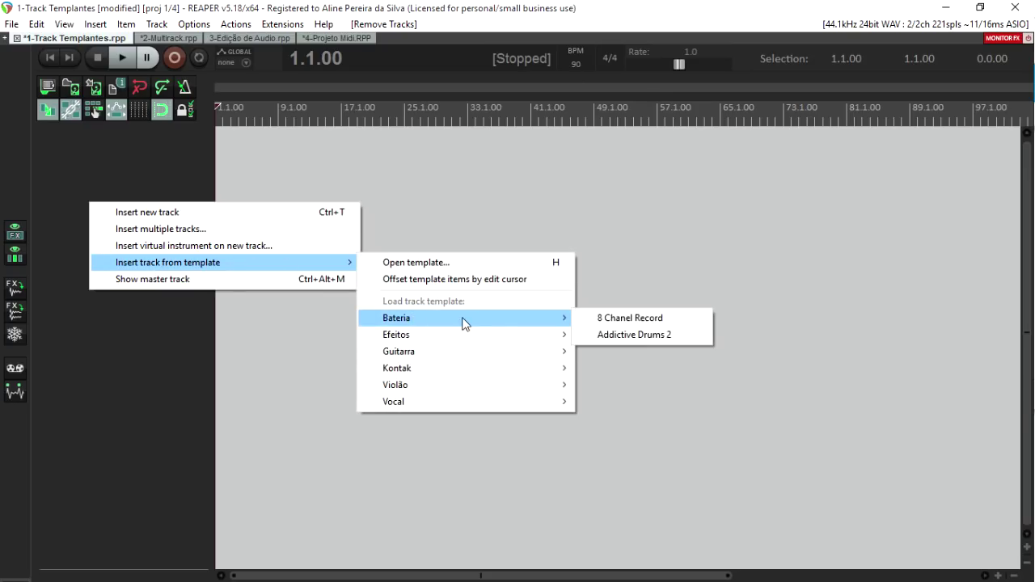
left_click(614, 320)
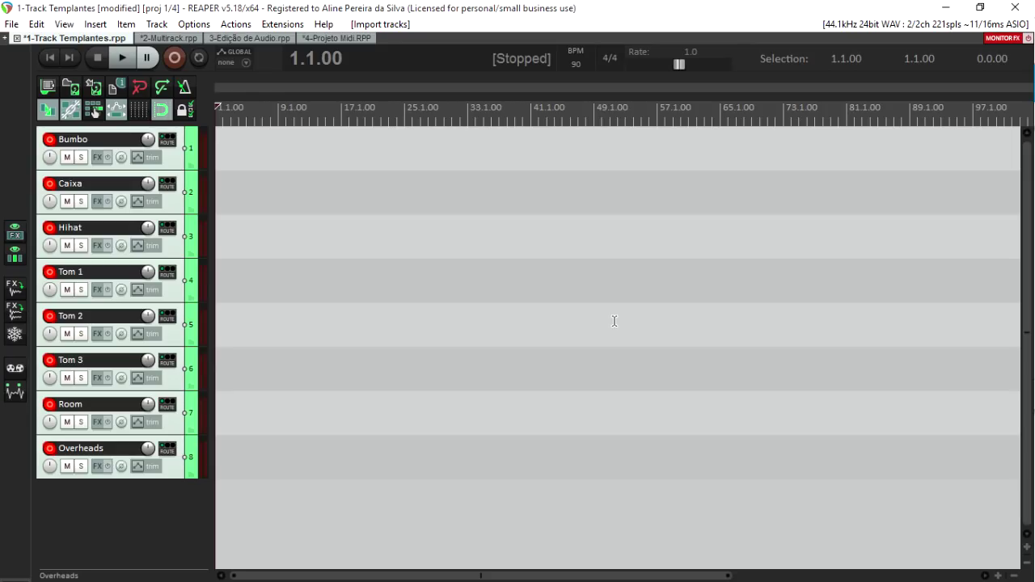
- Record a short test take on the eight armed drum tracks, and select all the recorded items
key("ctrl+r")
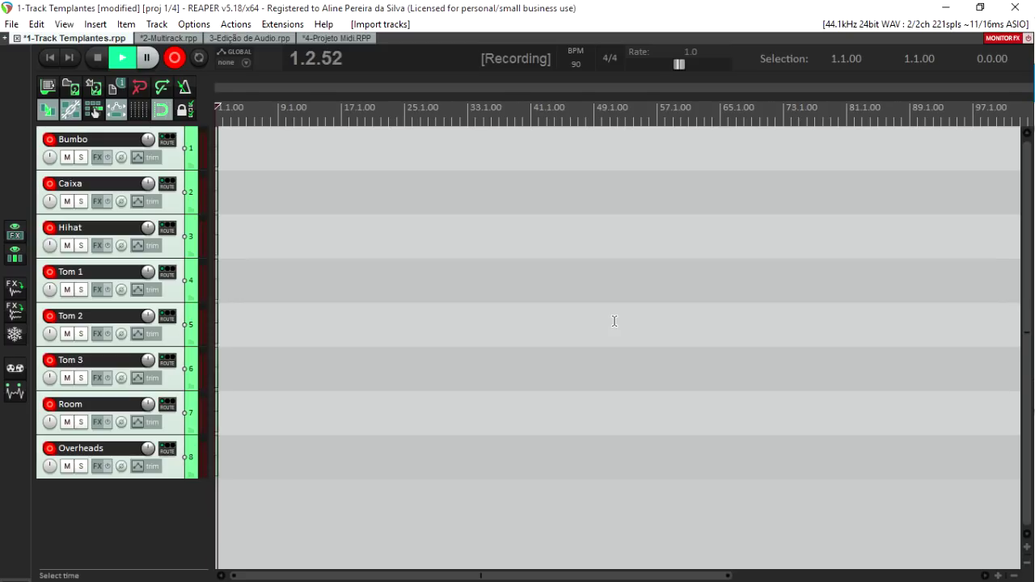
scroll(685, 330, "up", 3)
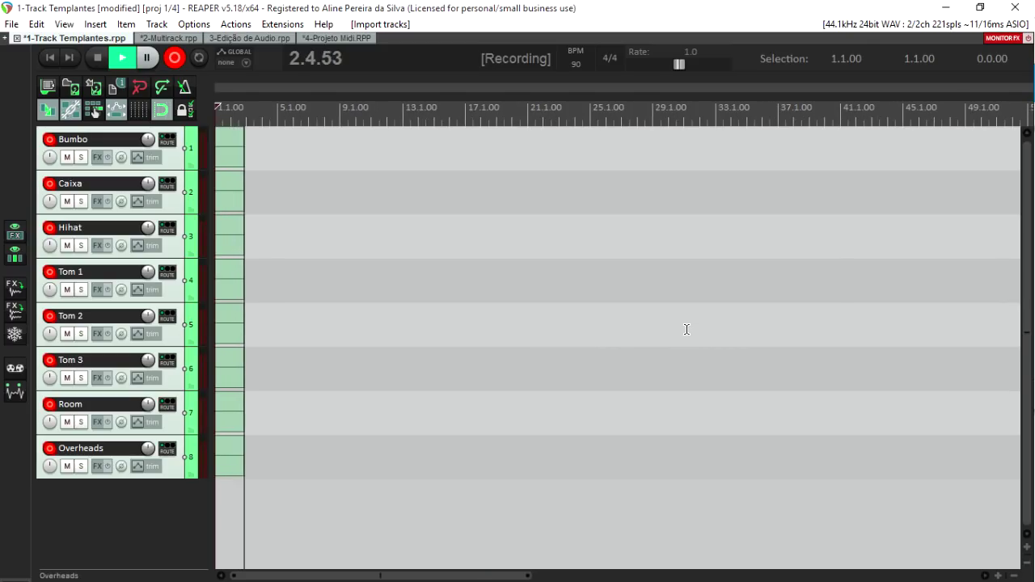
key("space")
scroll(687, 330, "up", 5)
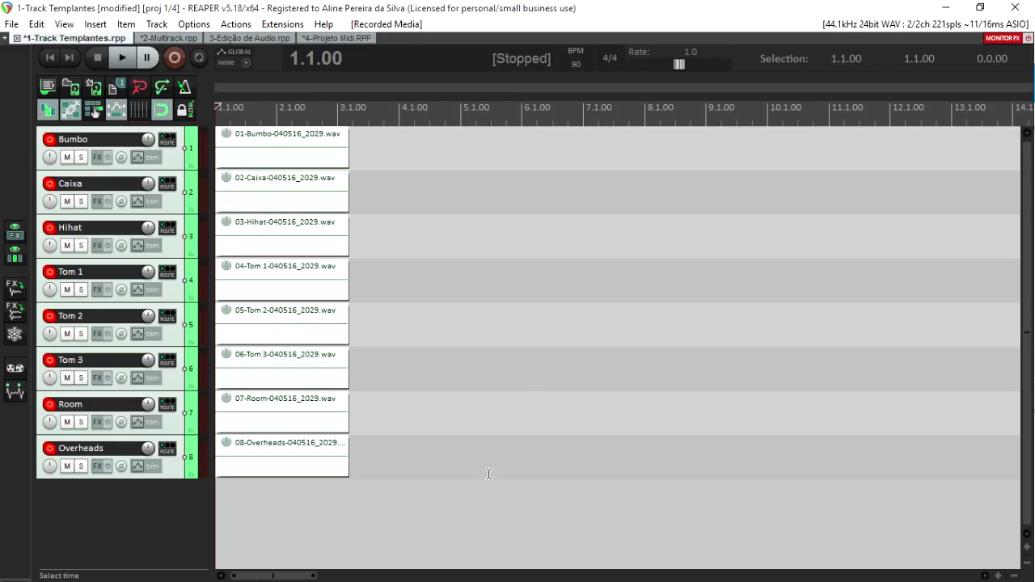
left_click(363, 359)
key("ctrl+a")
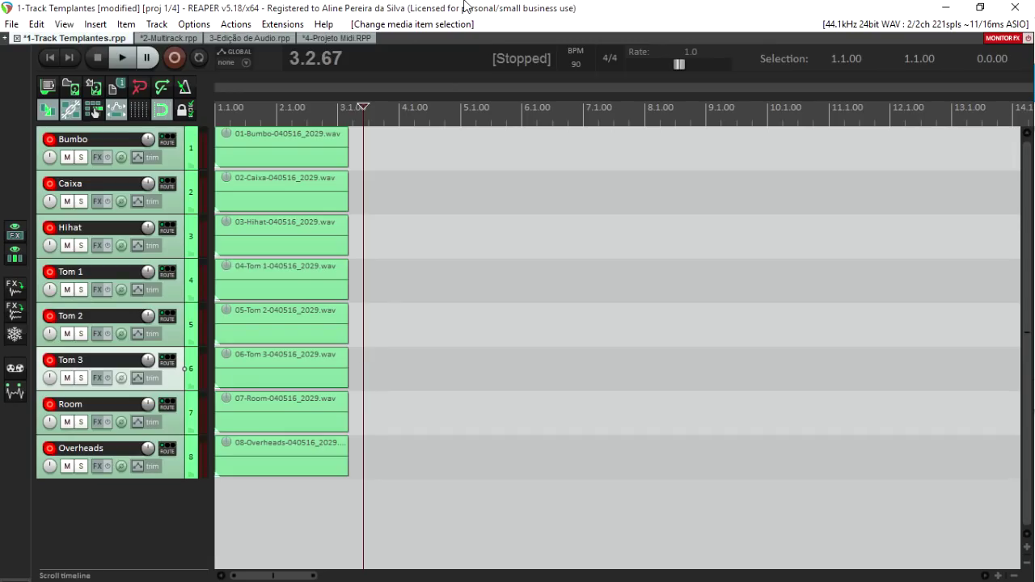
- Create a new project tab and insert the 8 Chanel Record track template from the Bateria category
key("ctrl+alt+n")
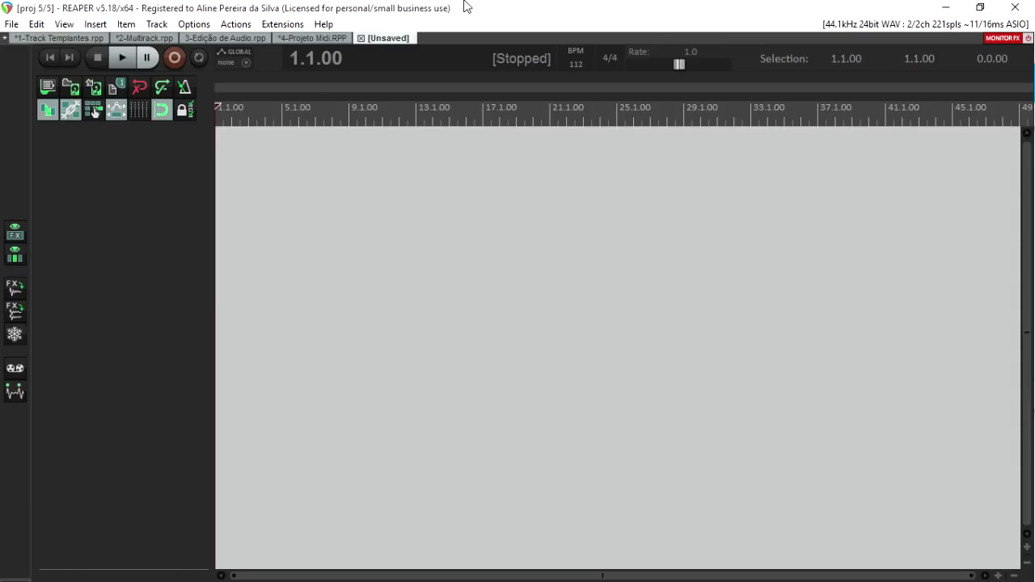
right_click(130, 215)
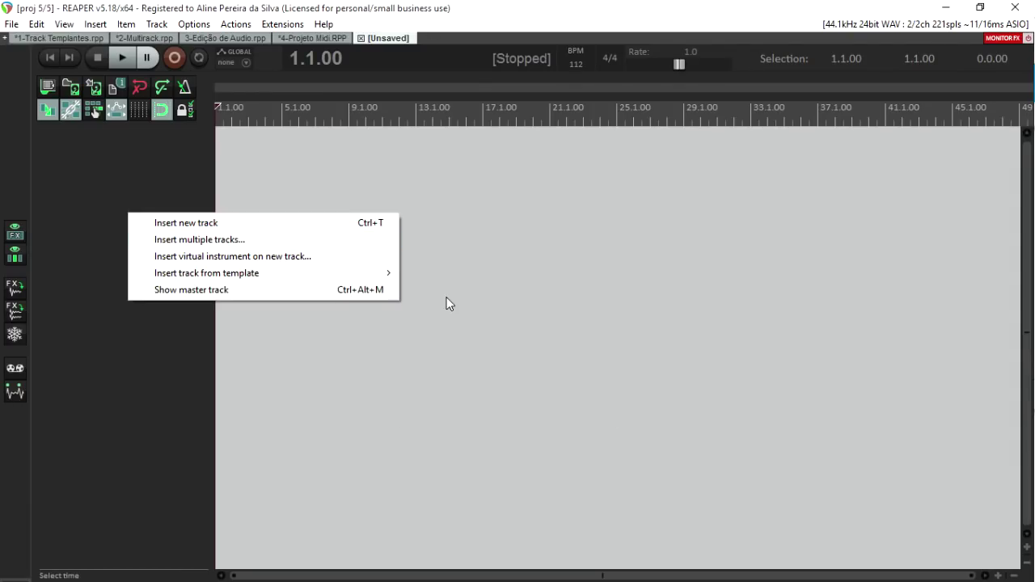
mouse_move(387, 273)
mouse_move(485, 328)
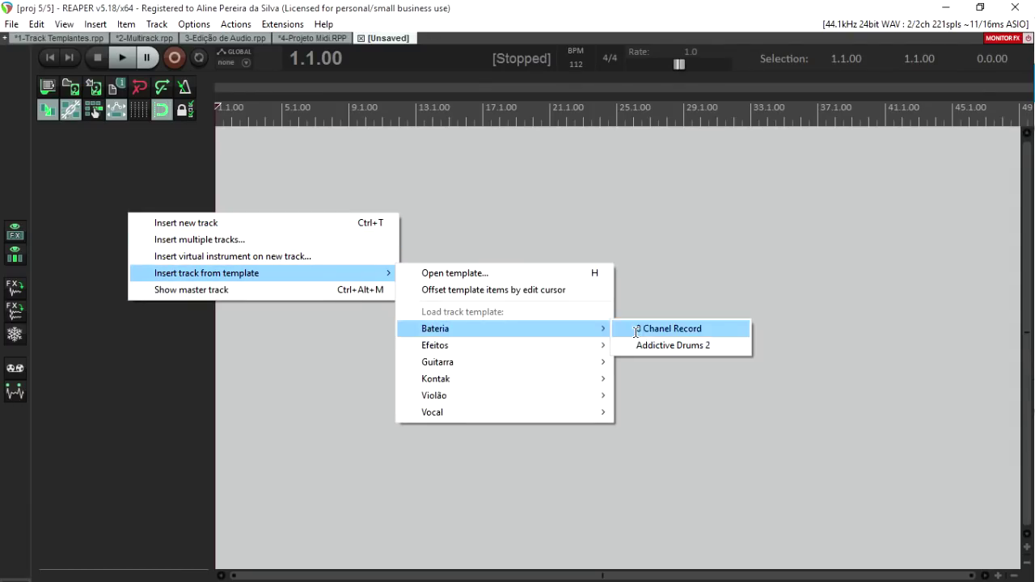
left_click(636, 328)
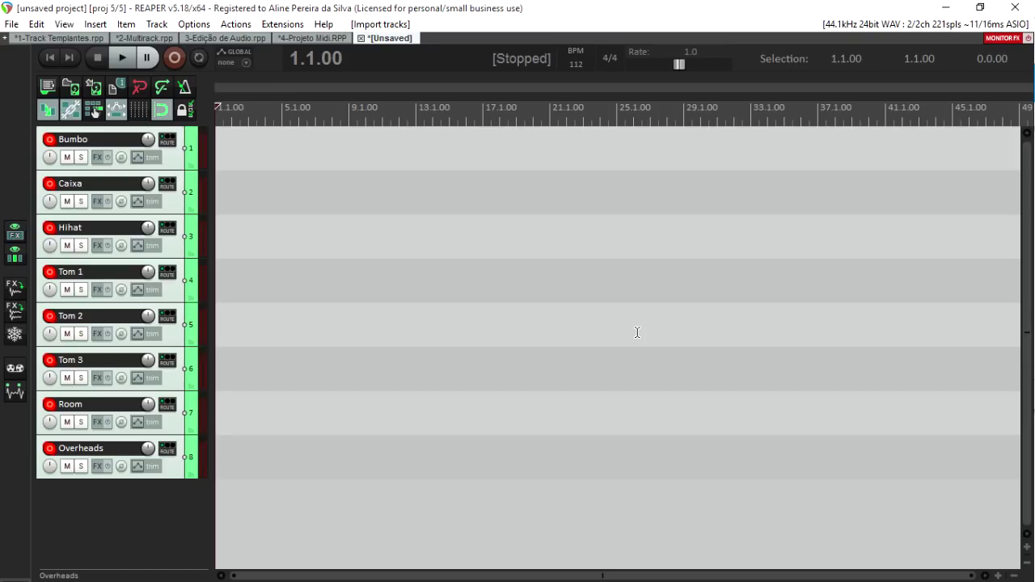
- Record a short take on the drum tracks in the new project, and delete all eight tracks
key("ctrl+r")
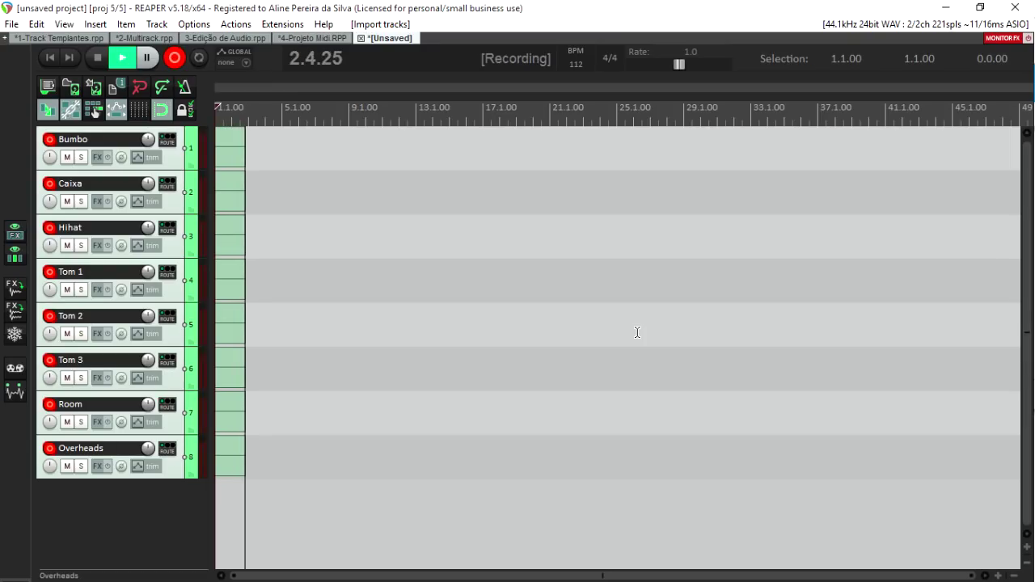
key("space")
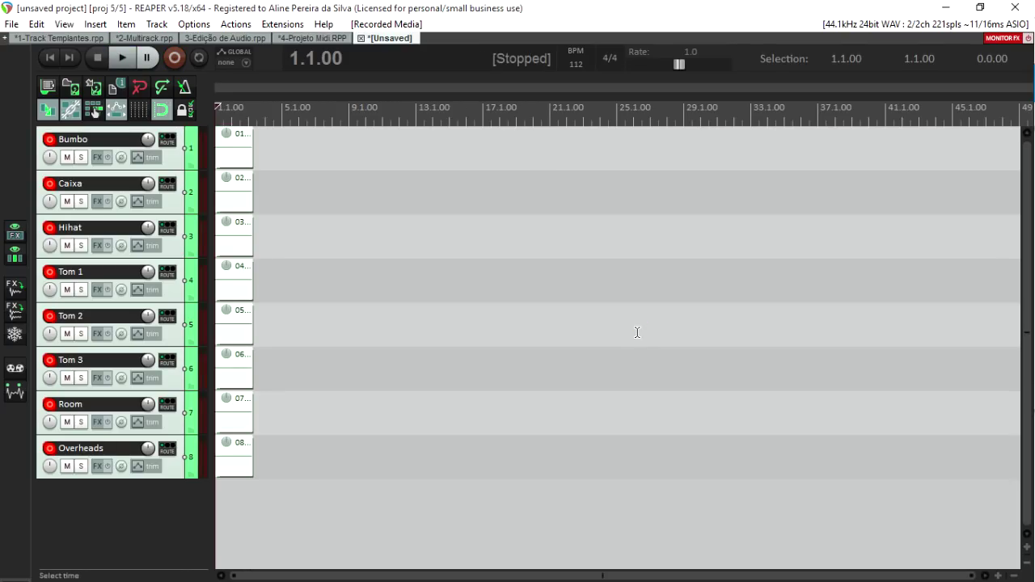
left_click(181, 239)
key("ctrl+a")
key("Delete")
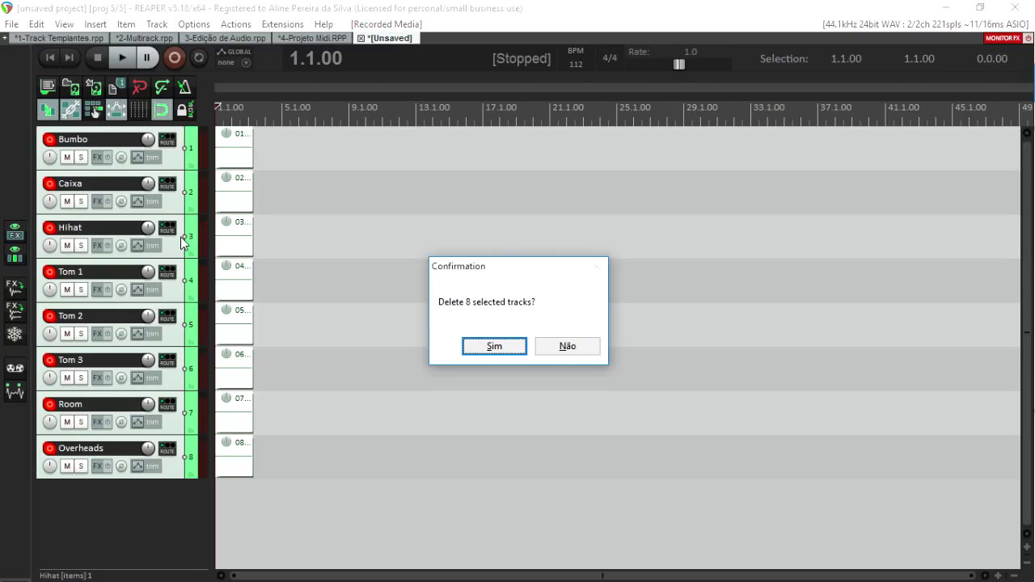
key("Return")
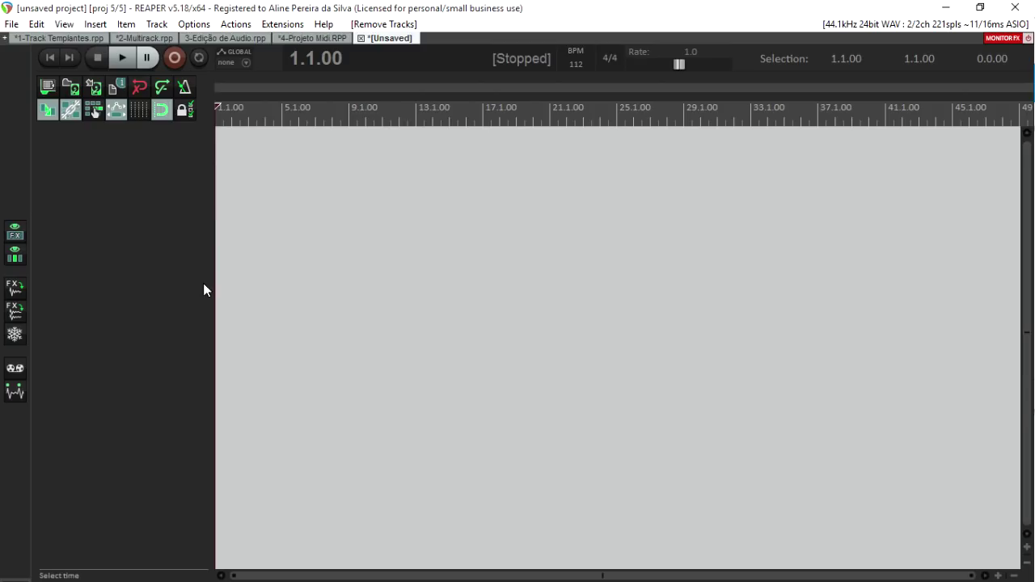
- Insert the Addictive Drums 2 track template from the Bateria category into the empty project
right_click(118, 192)
mouse_move(242, 250)
mouse_move(453, 309)
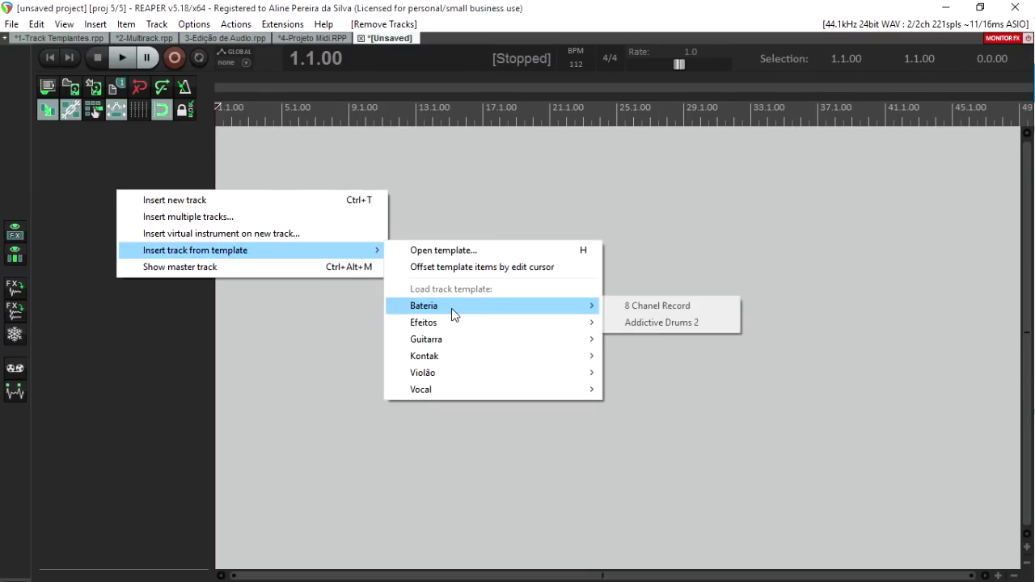
left_click(636, 324)
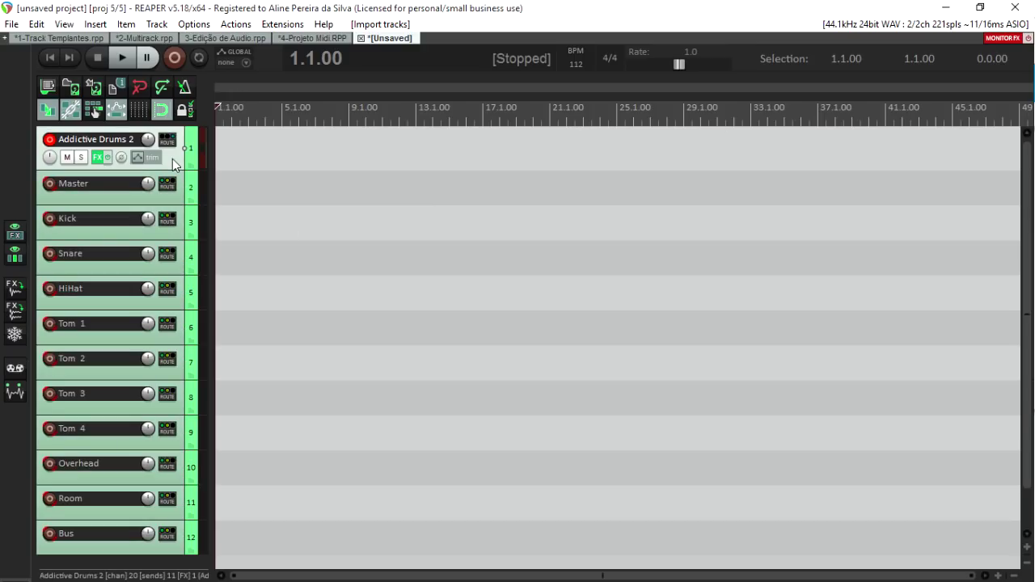
- Show the Virtual MIDI Keyboard and set it as the MIDI input of the Addictive Drums 2 track
left_click(64, 24)
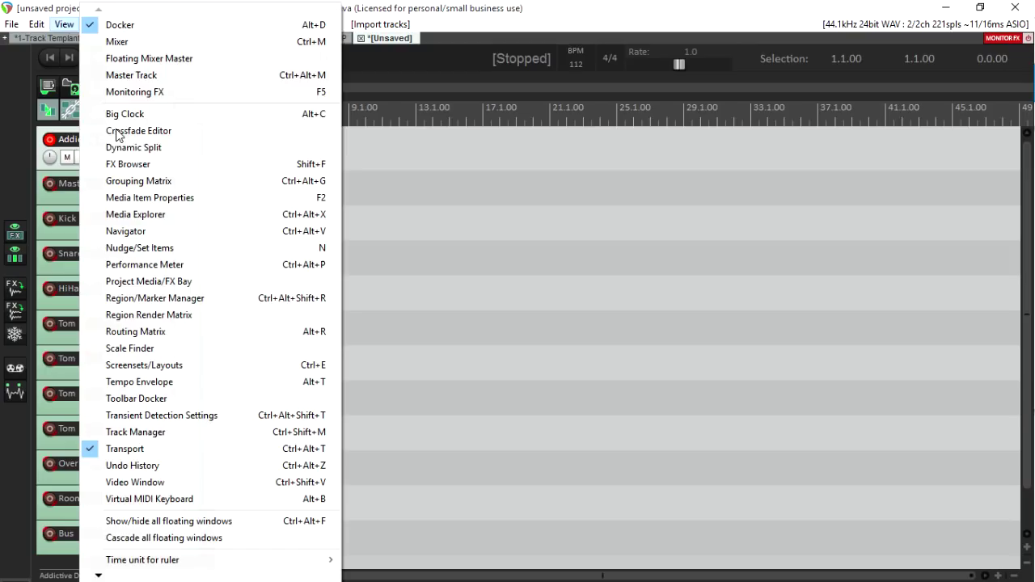
left_click(152, 499)
left_click(117, 192)
mouse_move(159, 252)
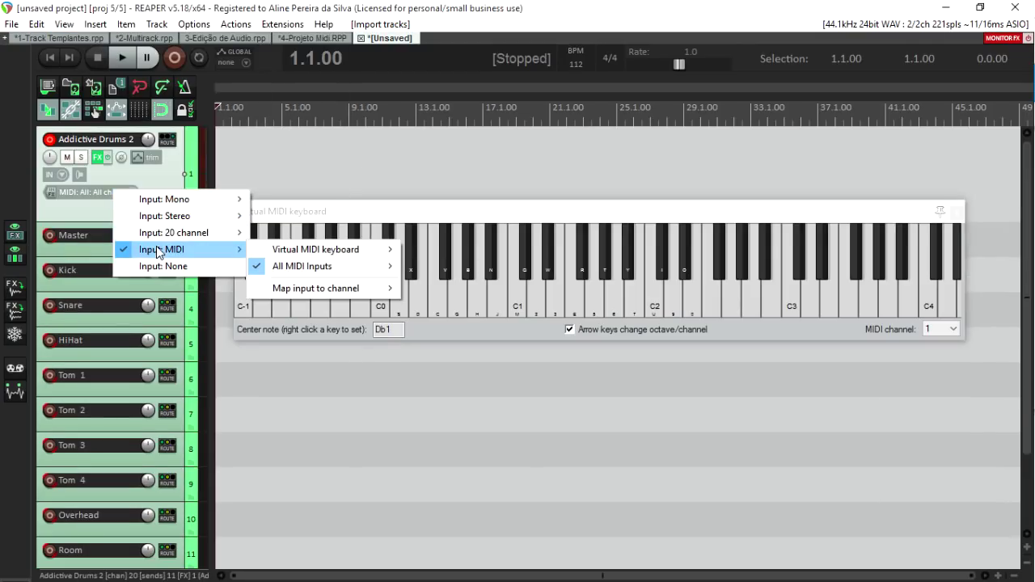
mouse_move(275, 250)
left_click(439, 250)
- Record a short MIDI drum pattern on the Addictive Drums 2 track using the virtual keys around C2, and close the keyboard
left_click_drag(634, 289, 654, 303)
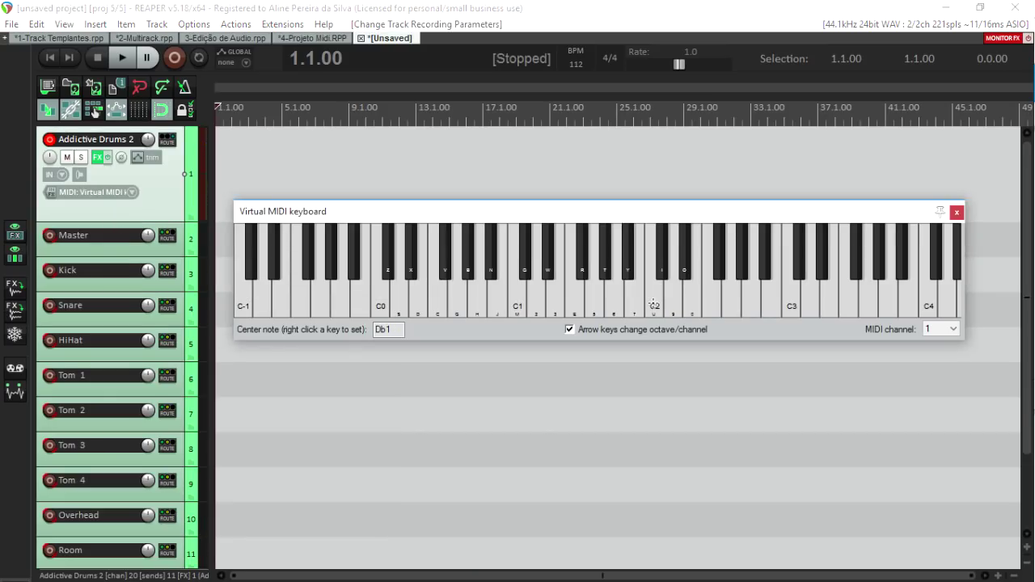
left_click(654, 304)
left_click(407, 10)
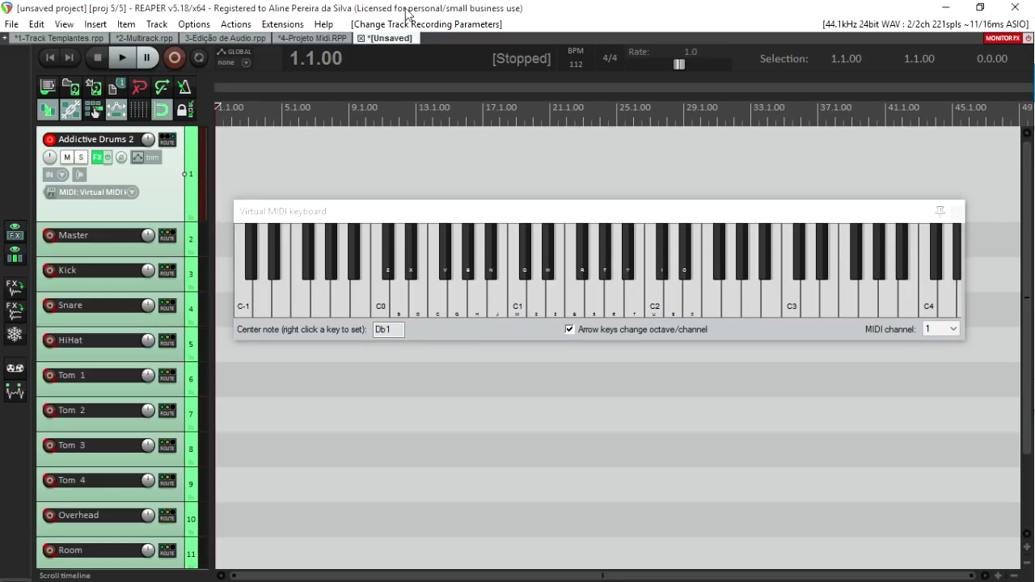
key("ctrl+r")
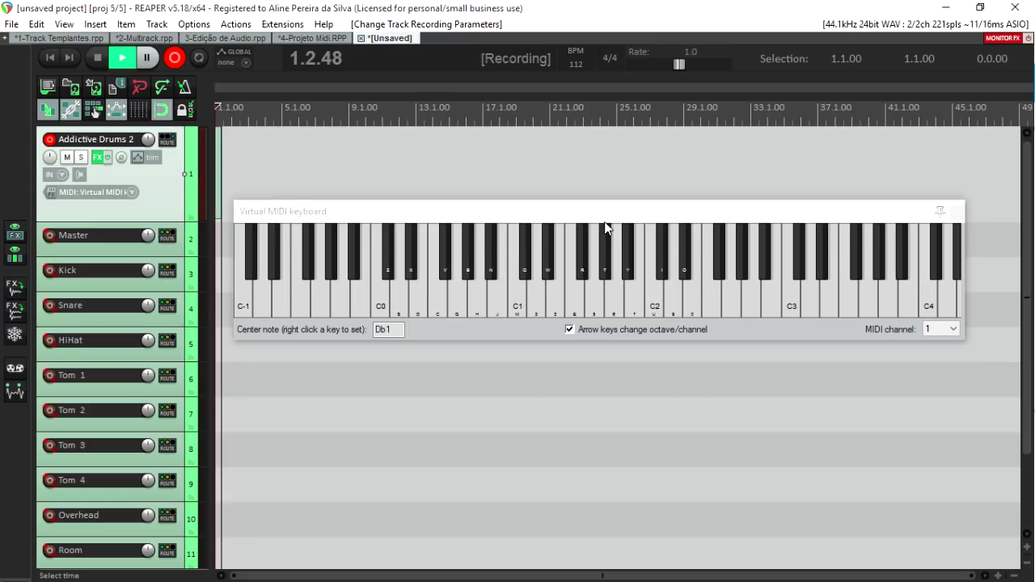
left_click(667, 306)
left_click(669, 306)
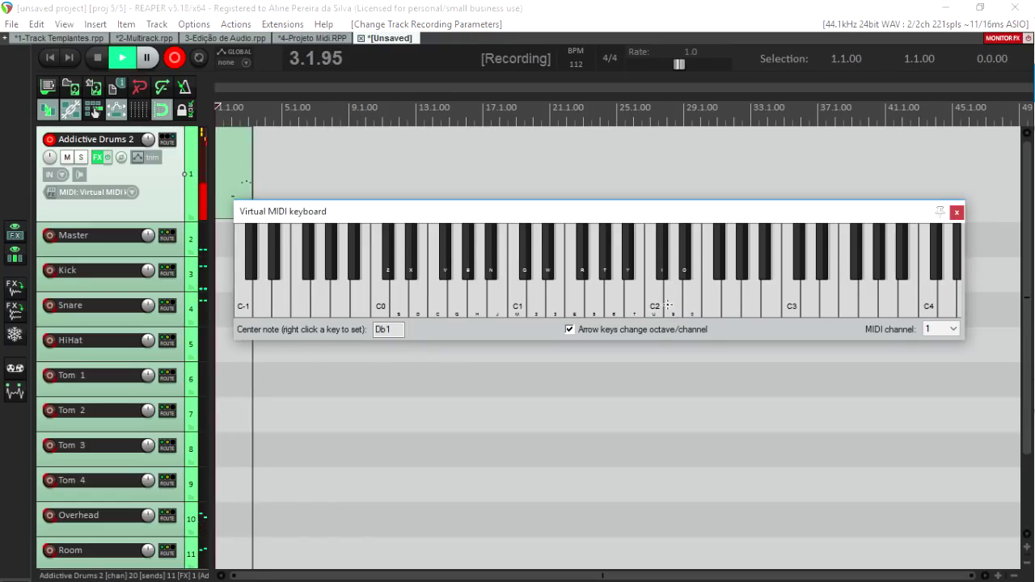
left_click(658, 304)
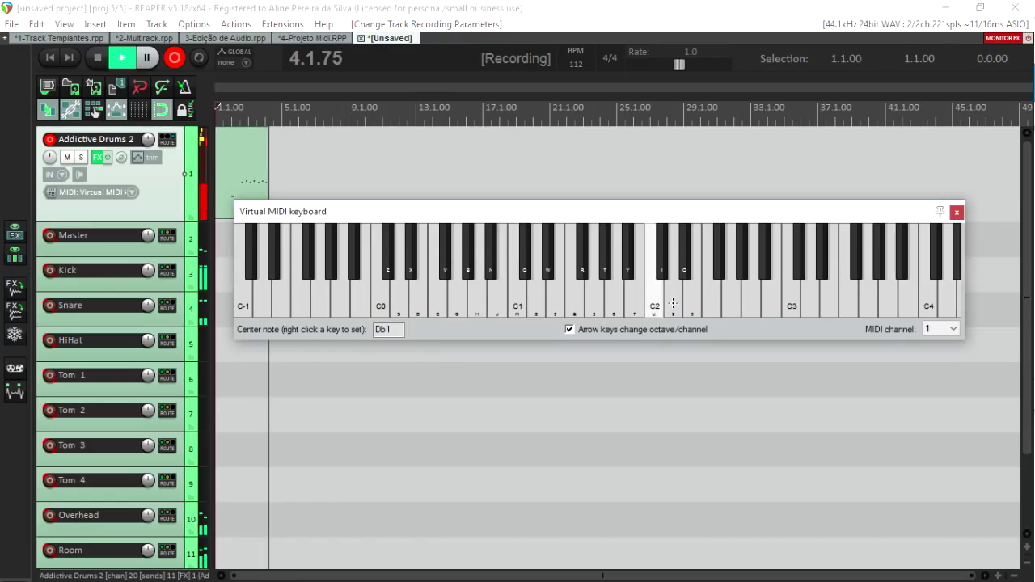
left_click(669, 304)
left_click(667, 306)
left_click(662, 306)
left_click(663, 305)
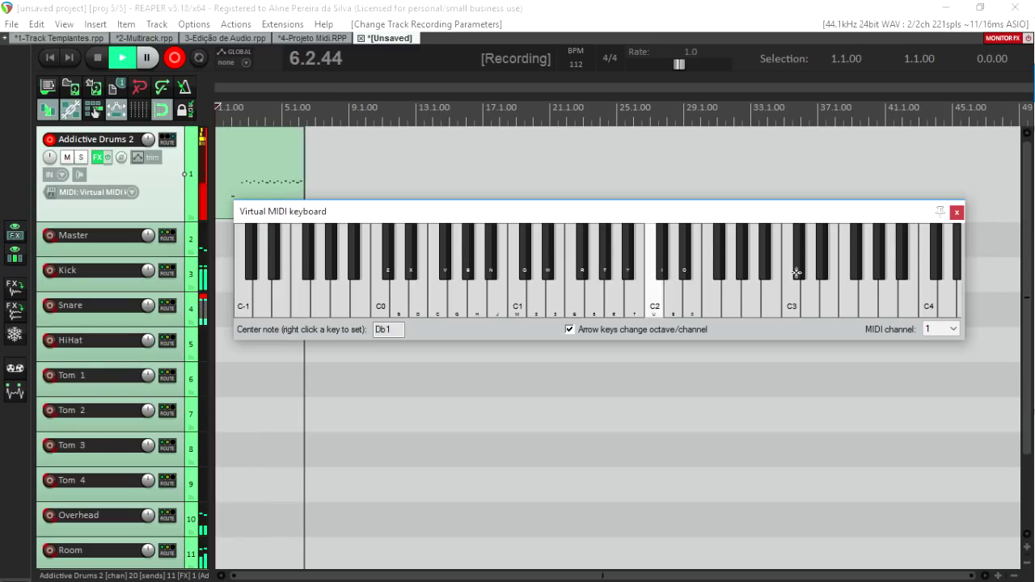
left_click(961, 213)
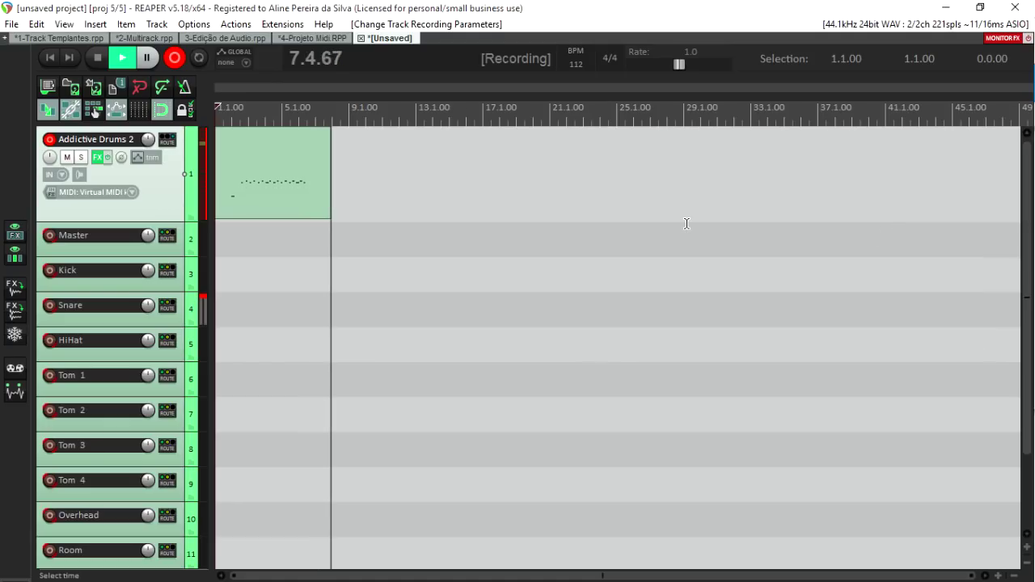
key("space")
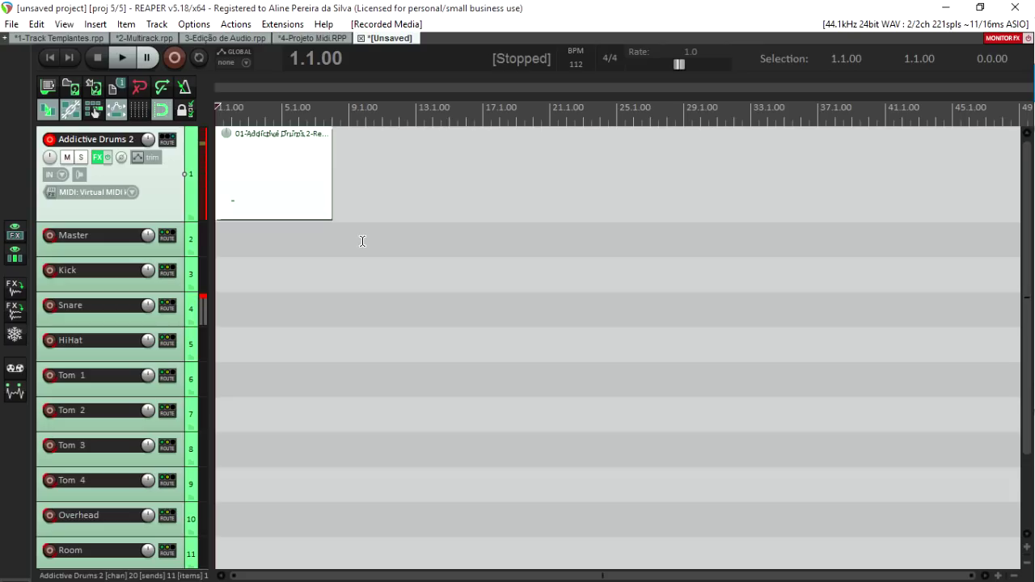
- With Addictive Drums 2 disarmed and its separate output tracks armed, record the drum outputs as audio, and disarm those tracks
left_click(50, 140)
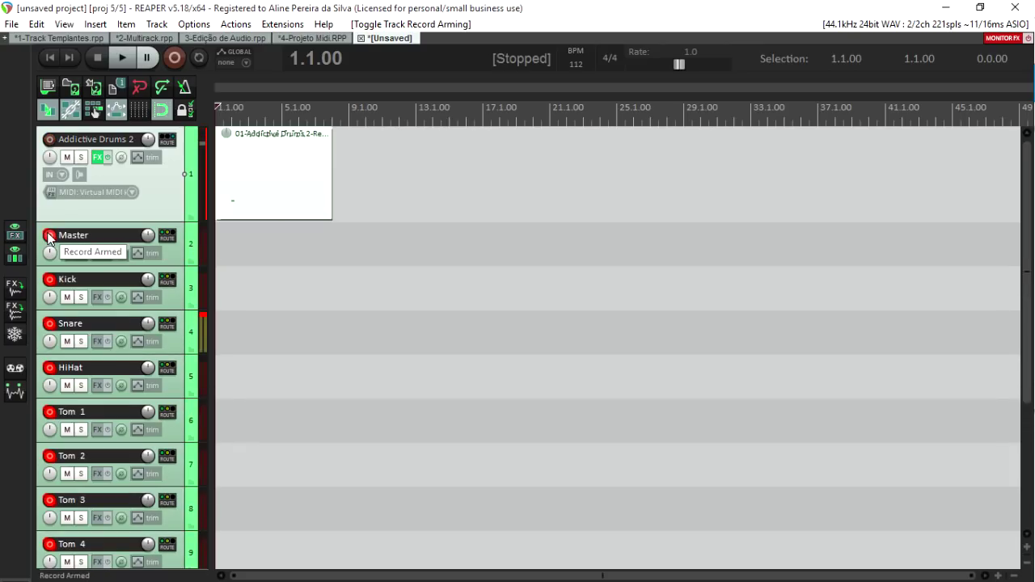
key("ctrl+r")
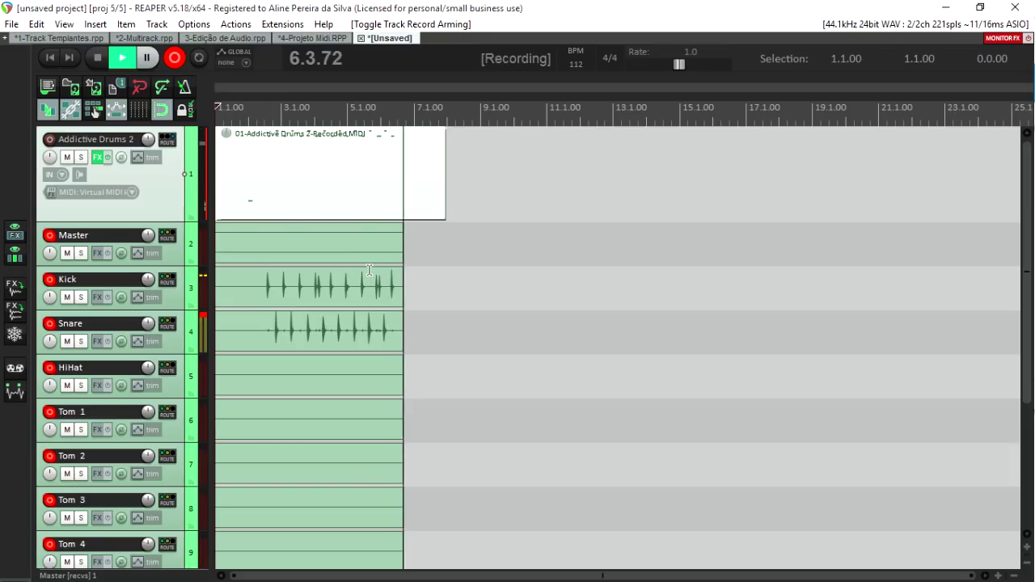
key("space")
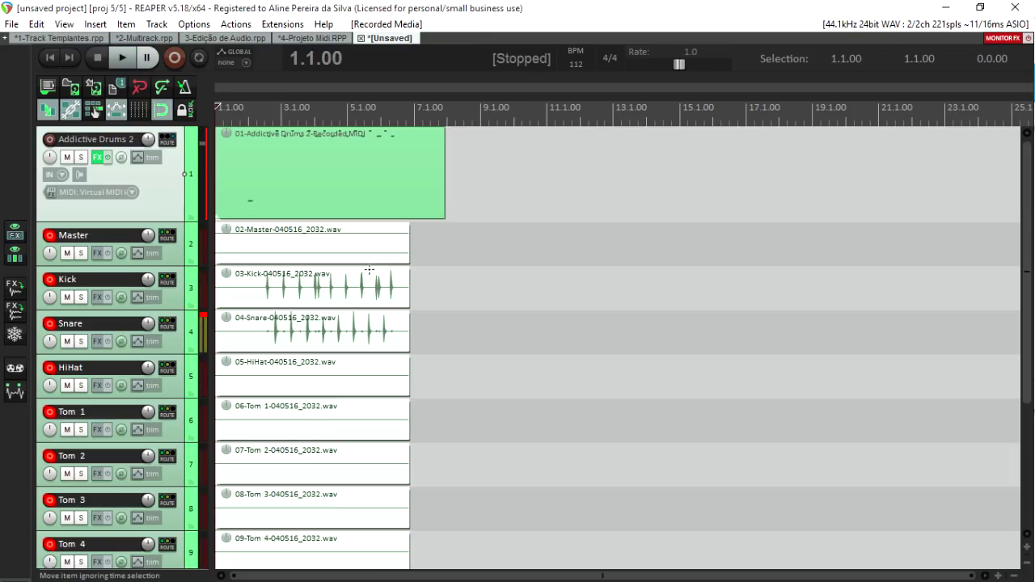
left_click(49, 236)
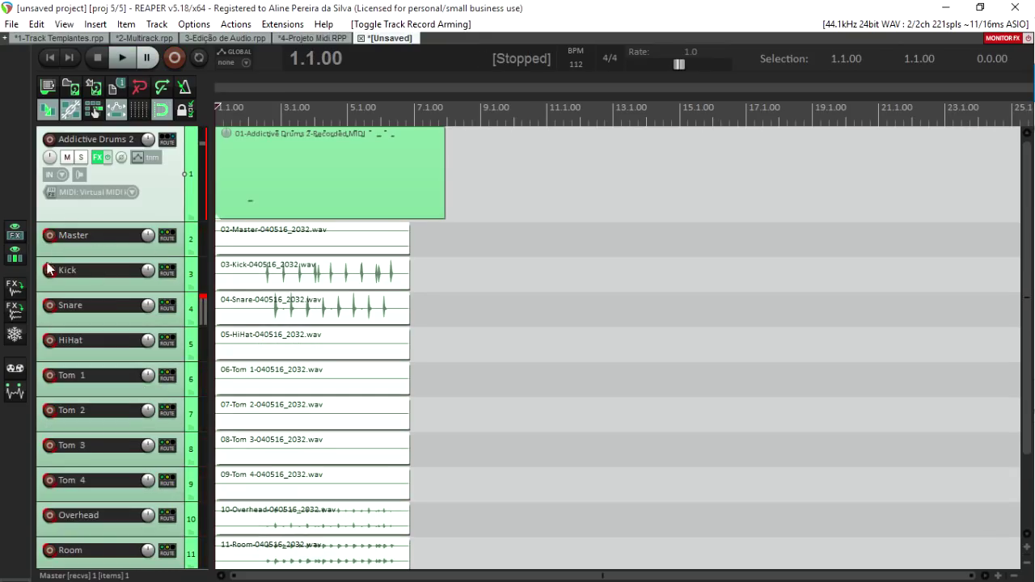
- Select all the recorded items and bypass the effects on the Addictive Drums 2 track
left_click(460, 282)
key("ctrl+a")
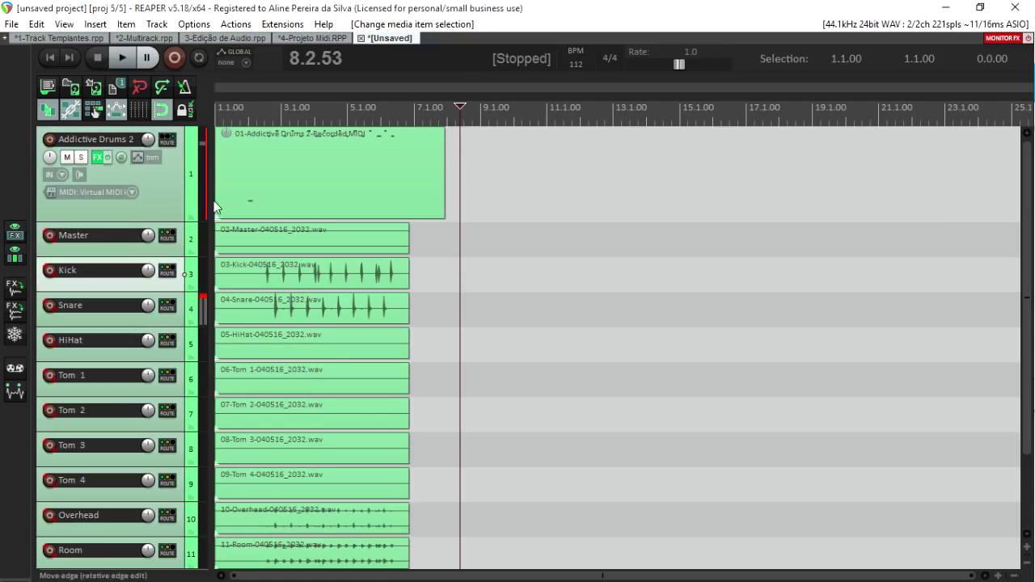
left_click(109, 159)
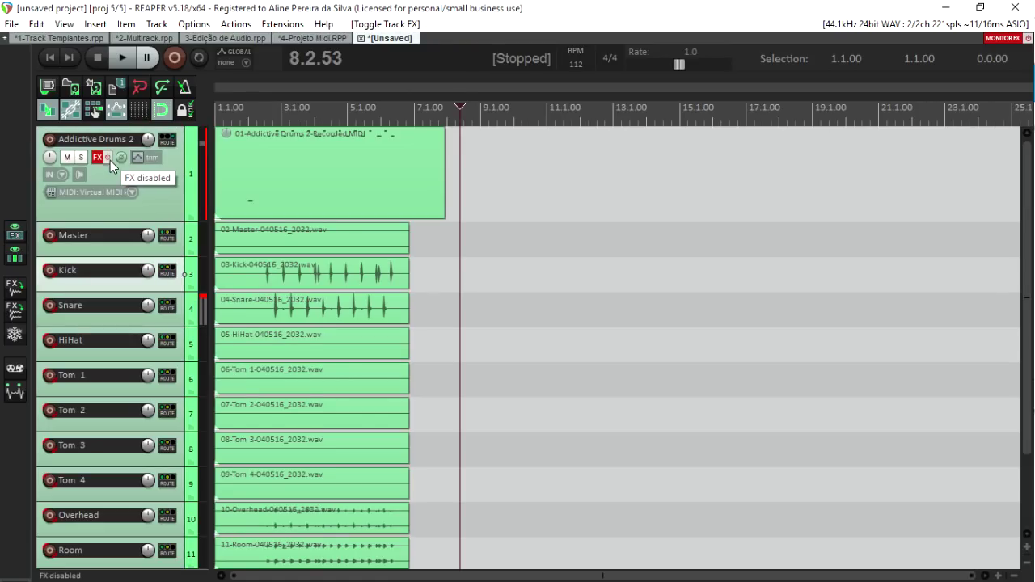
left_click(155, 212)
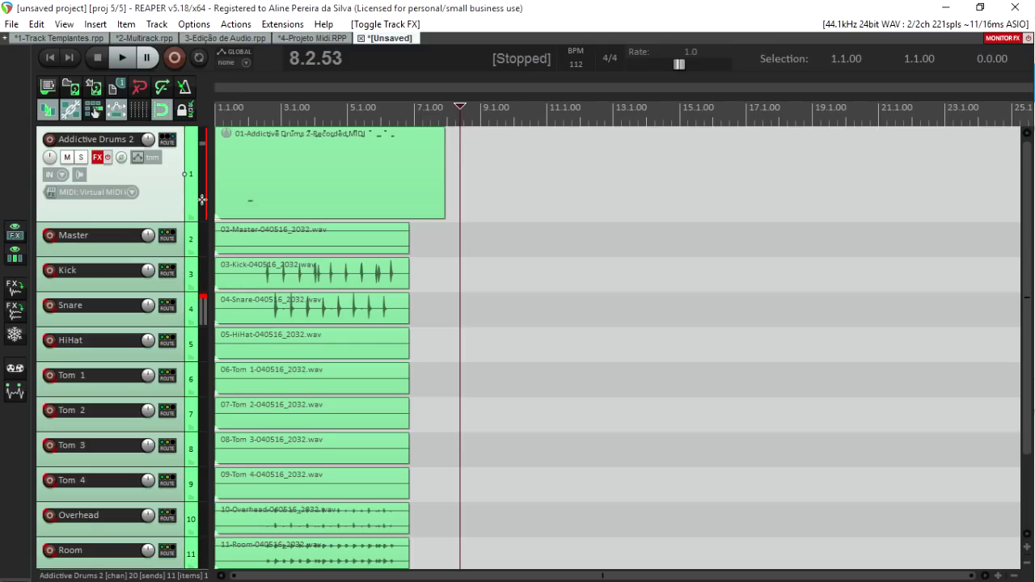
- Place the edit cursor at about bar 2, beat 2, and examine the audio waveforms recorded on the separate drum tracks
left_click(279, 117)
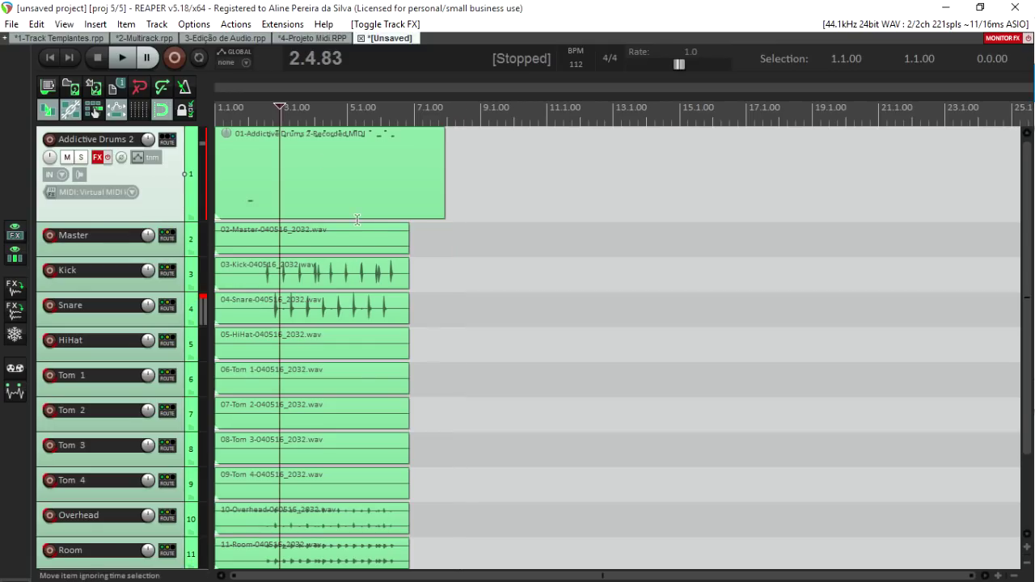
scroll(366, 234, "down", 2)
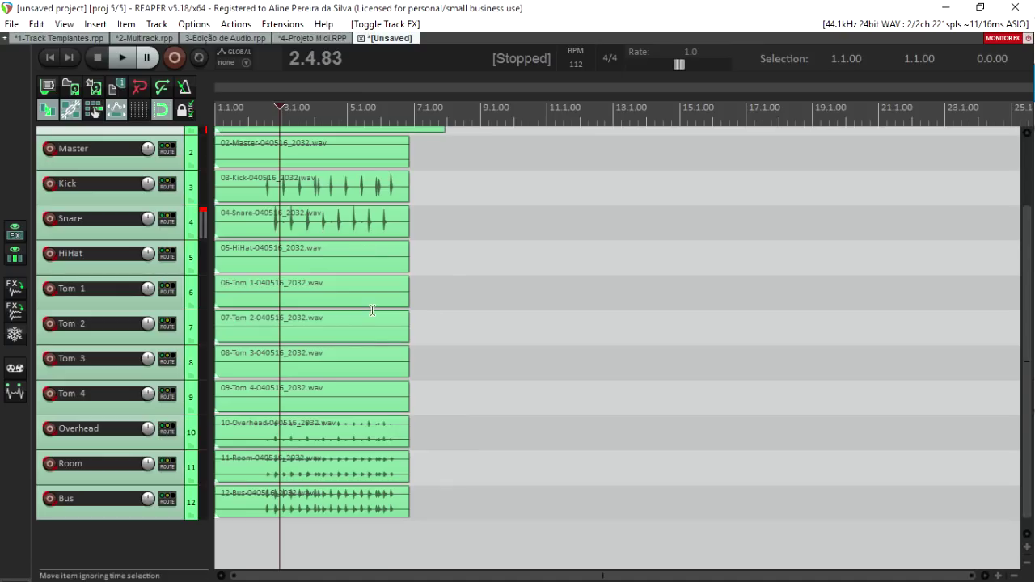
scroll(404, 287, "up", 2)
scroll(405, 287, "down", 1)
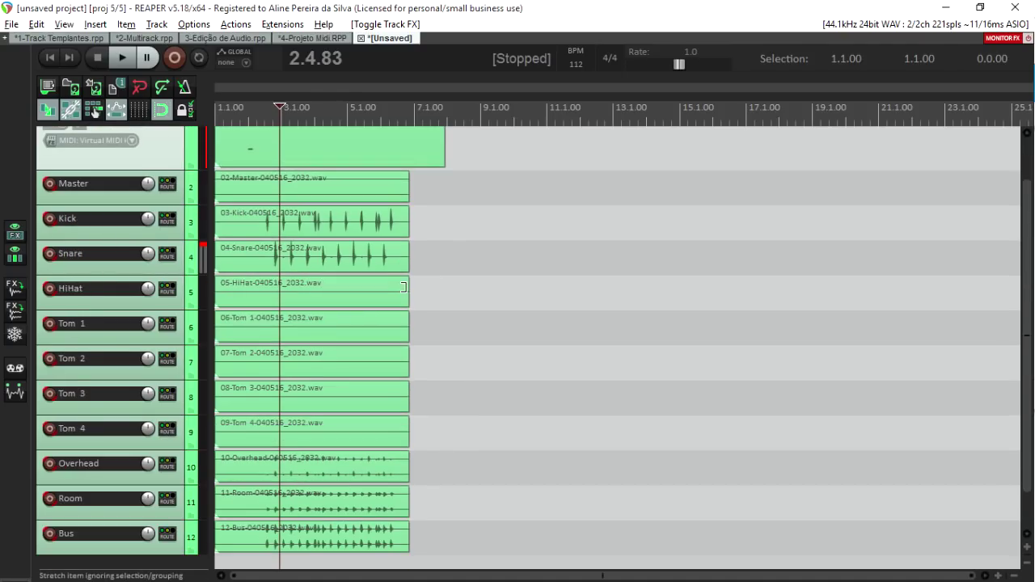
left_click(259, 110)
scroll(260, 110, "up", 3)
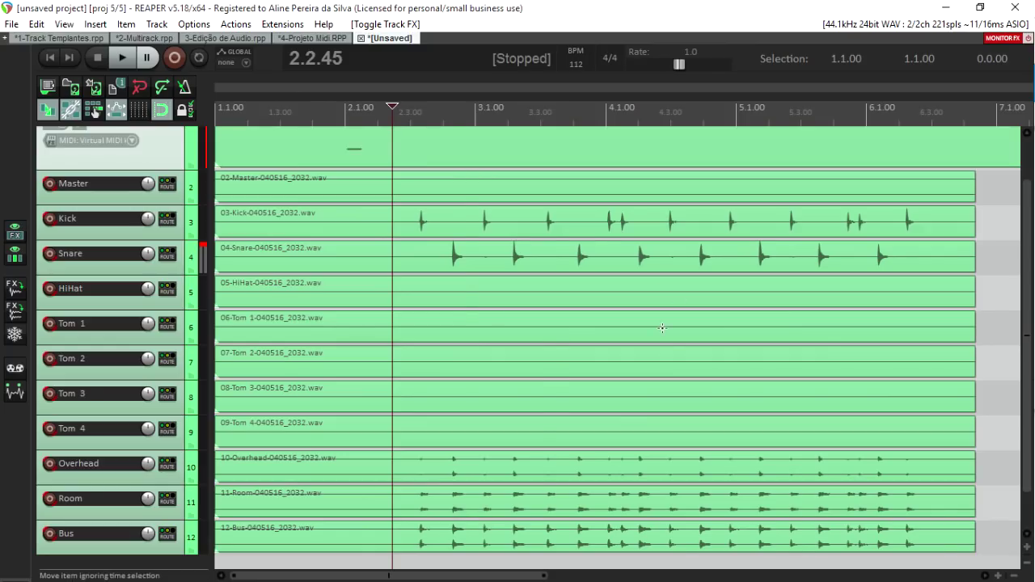
- Place the edit cursor just before the first kick hit in bar 2 and play back the recorded drum audio
scroll(663, 328, "up", 1)
left_click(113, 202)
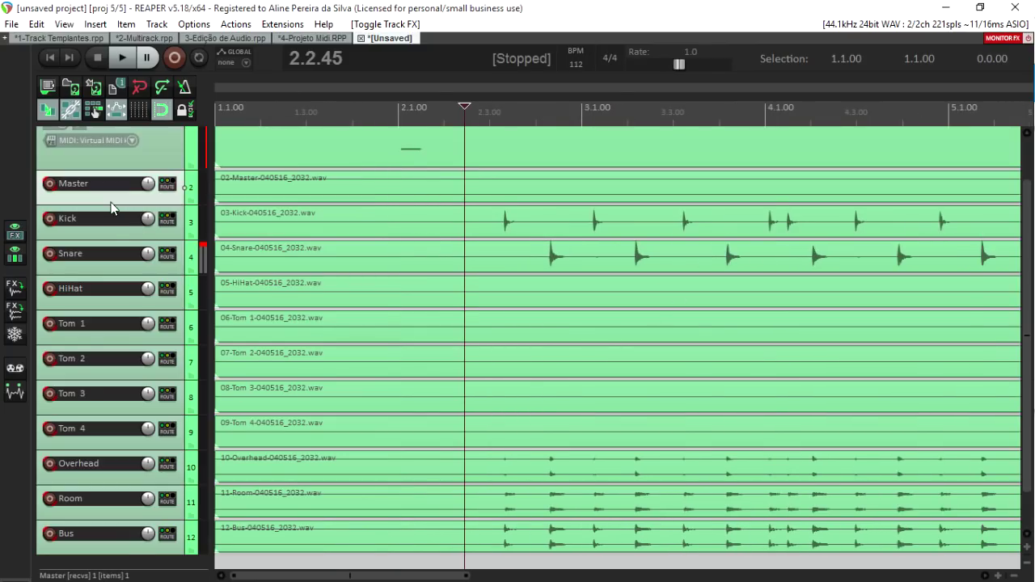
left_click(108, 232)
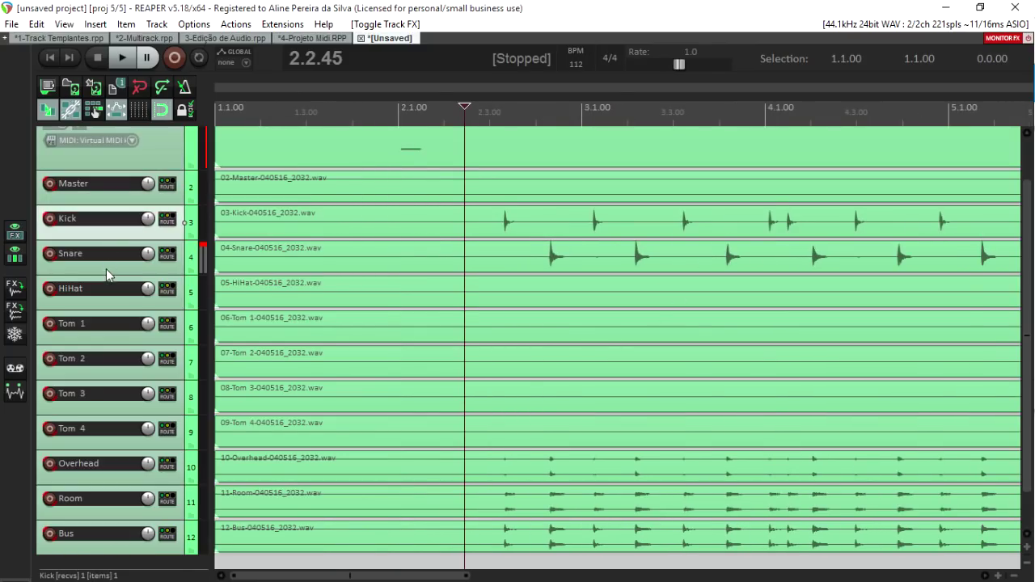
left_click(500, 117)
scroll(526, 193, "down", 1)
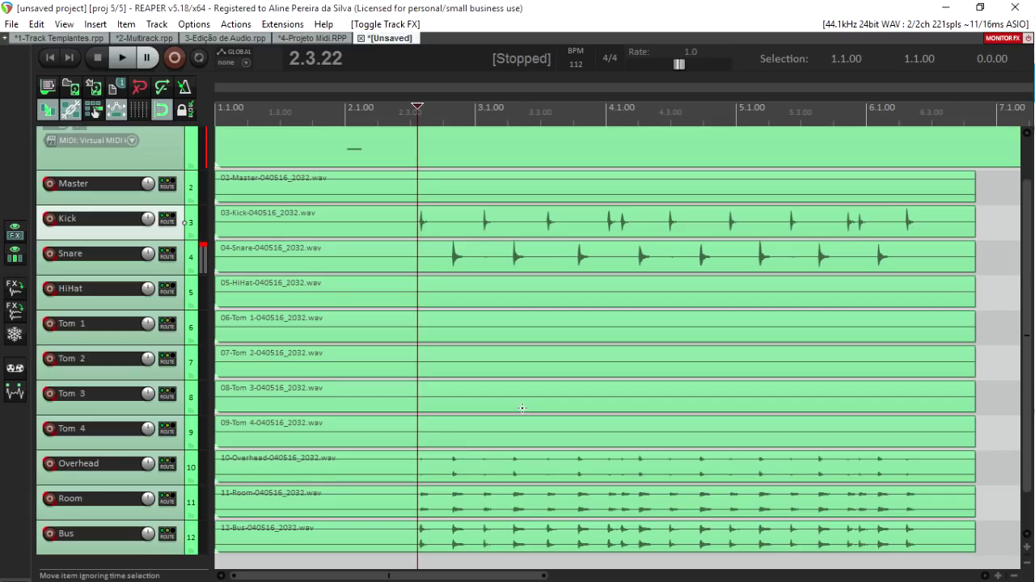
scroll(527, 407, "up", 2)
key("space")
scroll(550, 400, "down", 2)
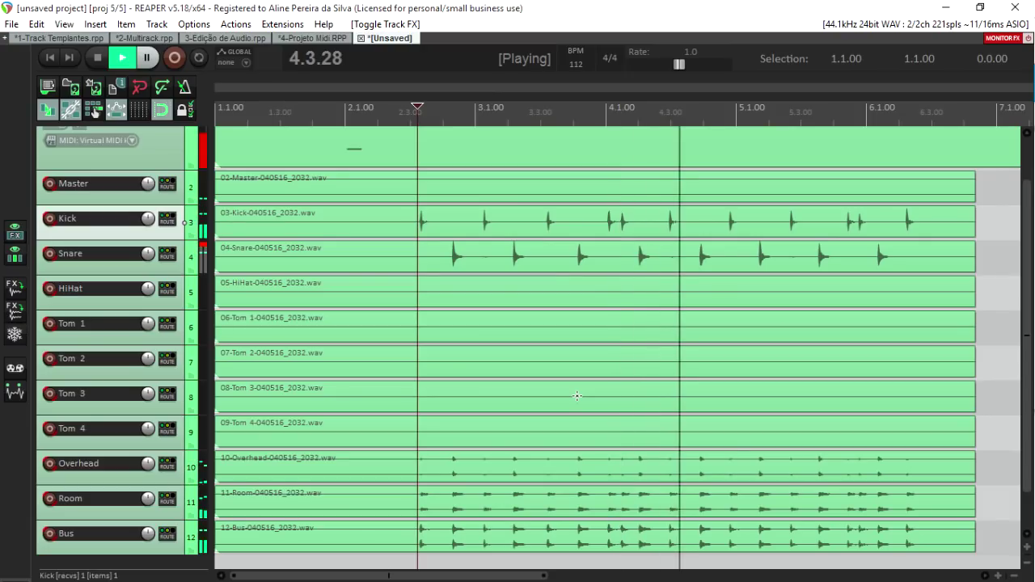
key("space")
scroll(576, 395, "down", 4)
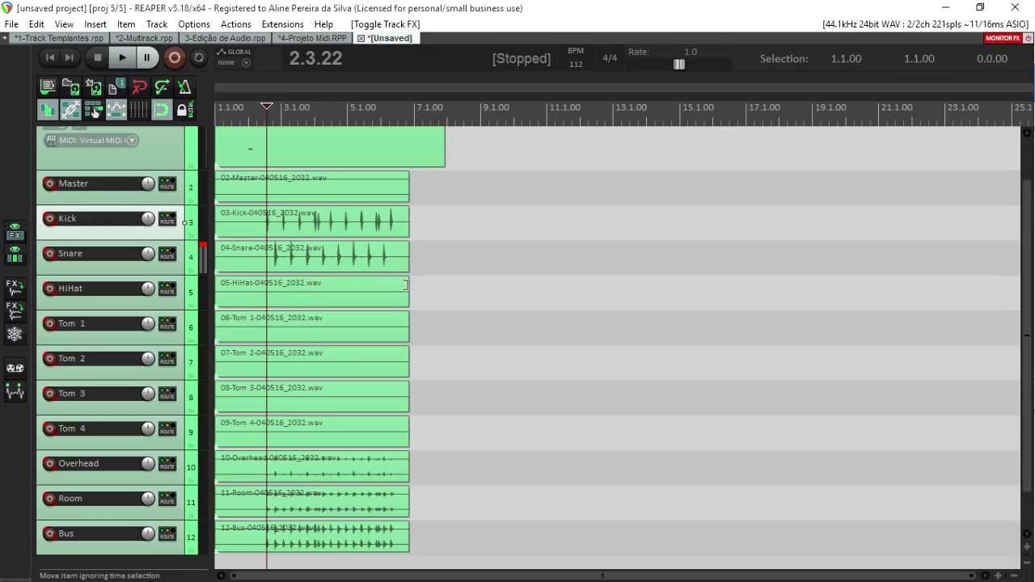
- Open the Addictive Drums 2 instrument, examine its kit page and mixer channels, and close it
scroll(437, 234, "up", 2)
left_click(97, 157)
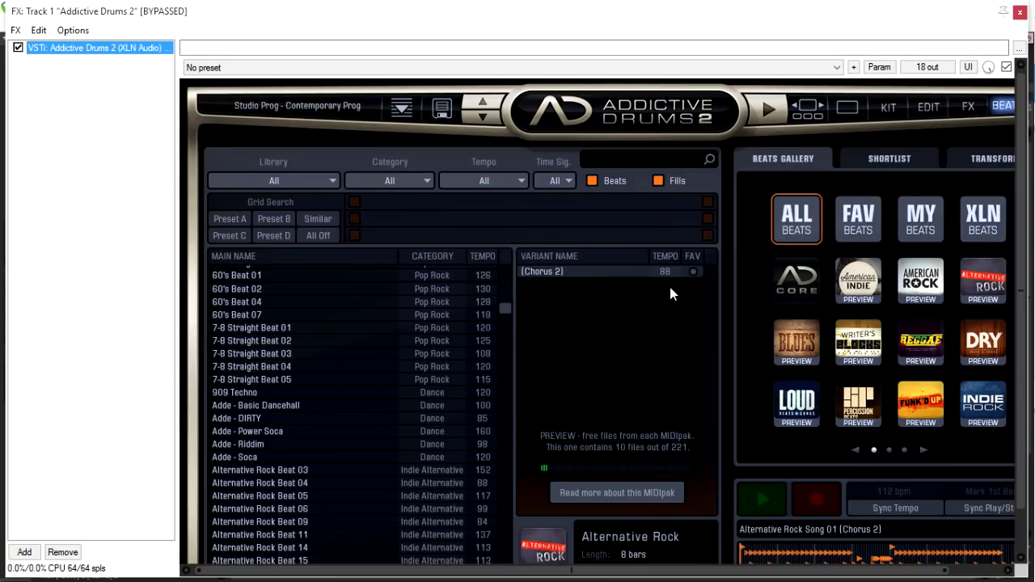
left_click(888, 107)
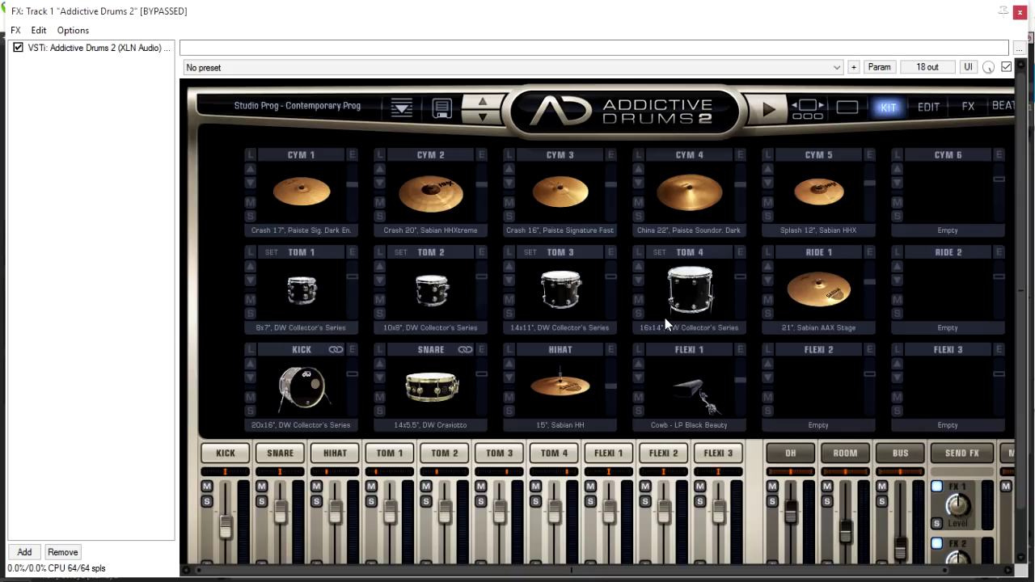
left_click(1022, 14)
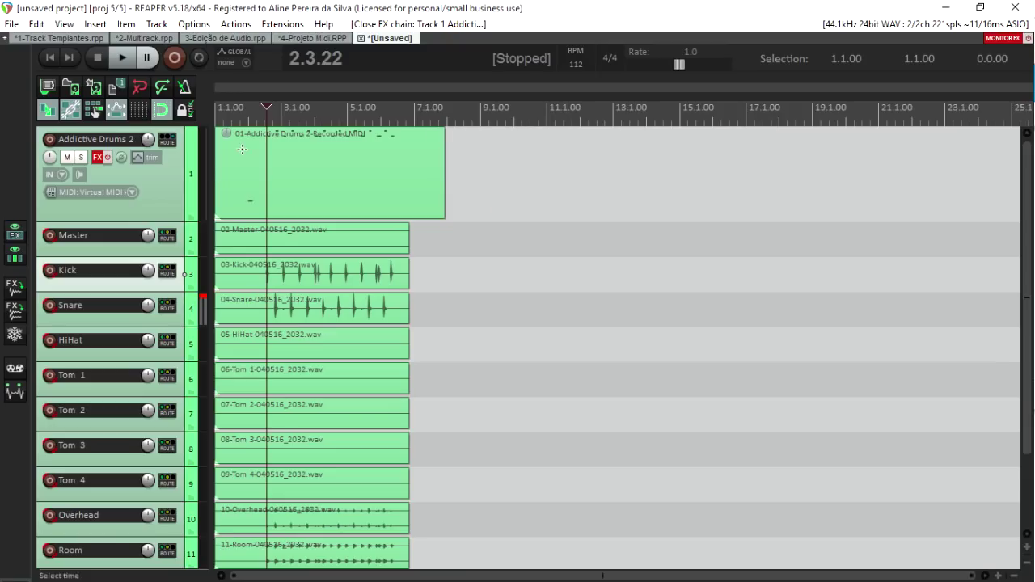
- Delete all the drum tracks from the project and return the edit cursor to the project start
left_click(109, 160)
scroll(189, 221, "down", 2)
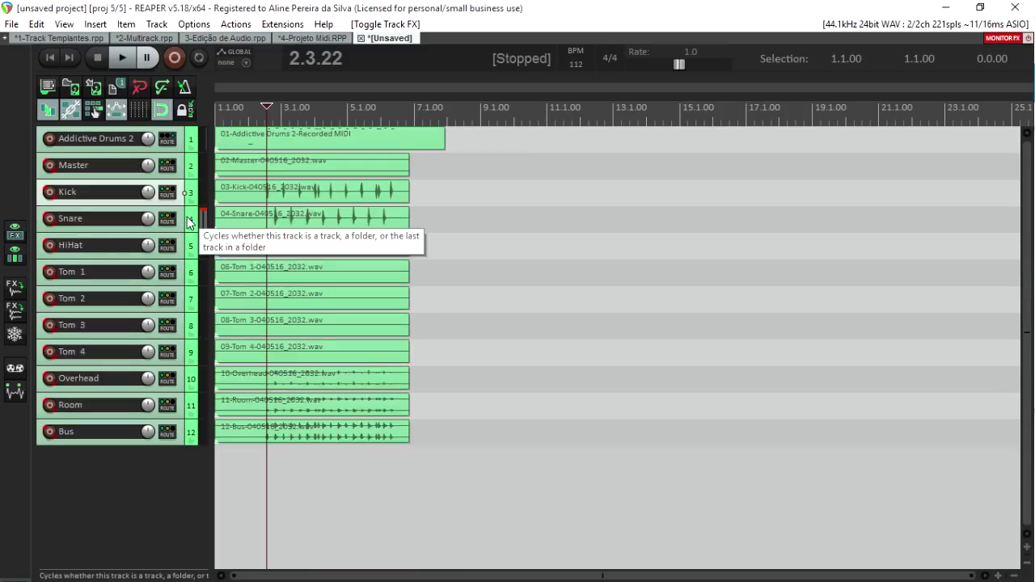
scroll(190, 217, "up", 2)
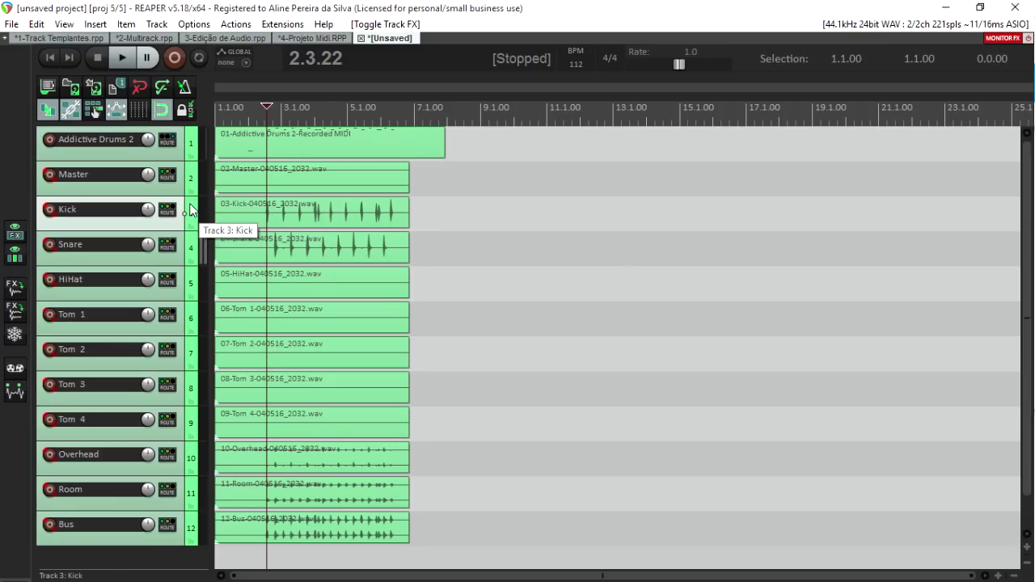
key("ctrl+a")
key("Delete")
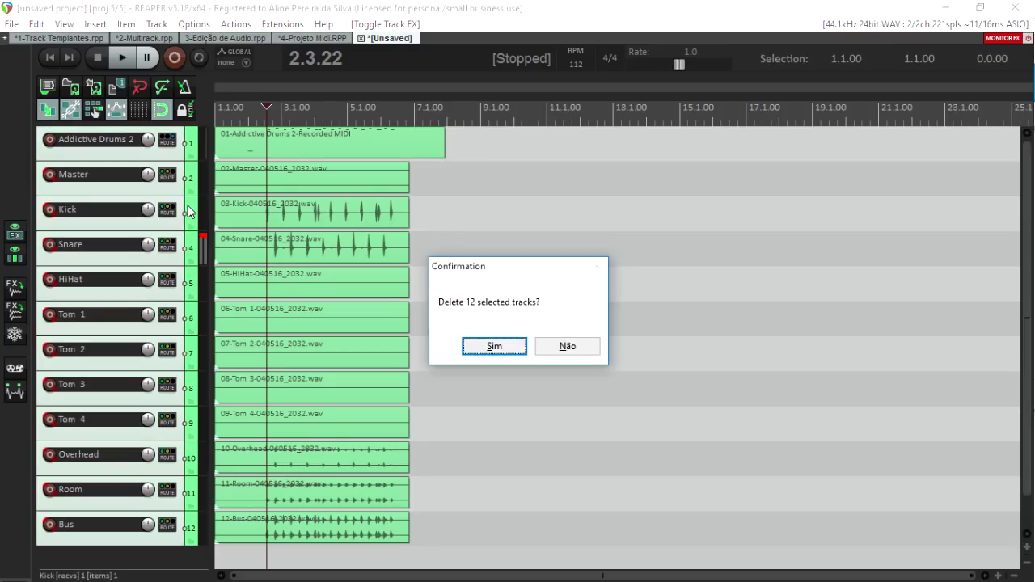
key("Return")
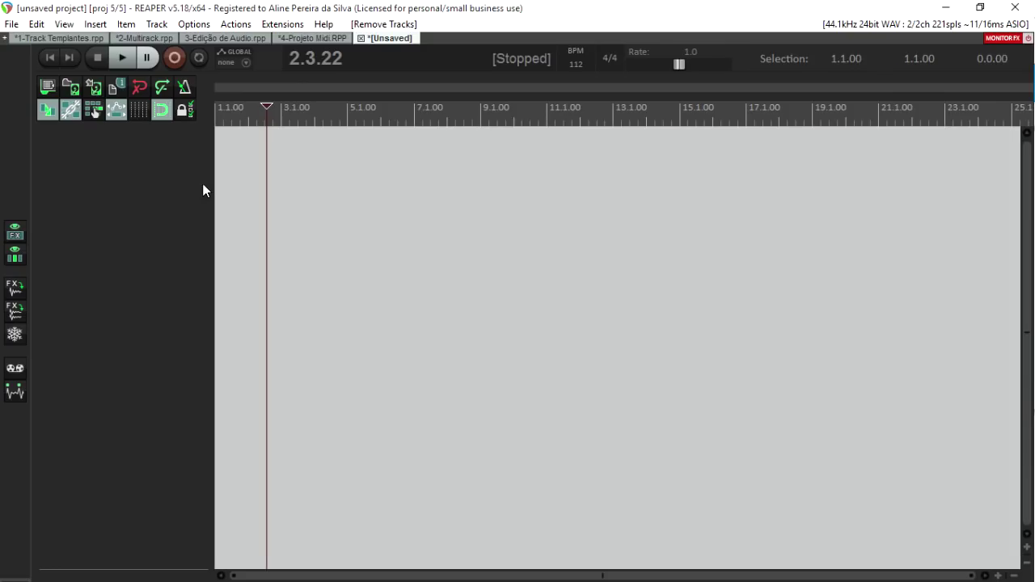
left_click(337, 121)
key("Home")
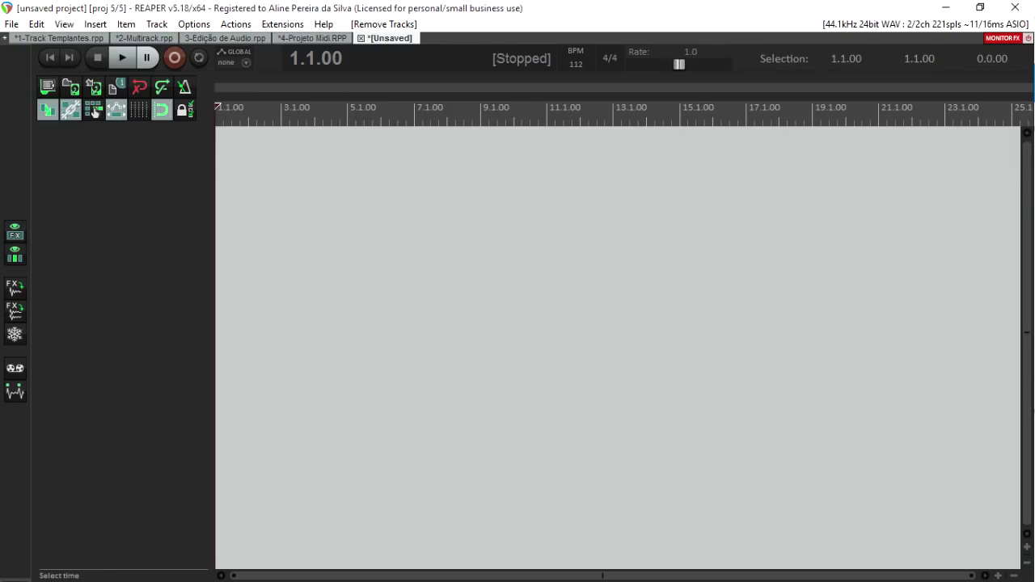
- Insert the multi-output Kontakt 5 tracks from the Kontakt track templates
key("alt+Tab")
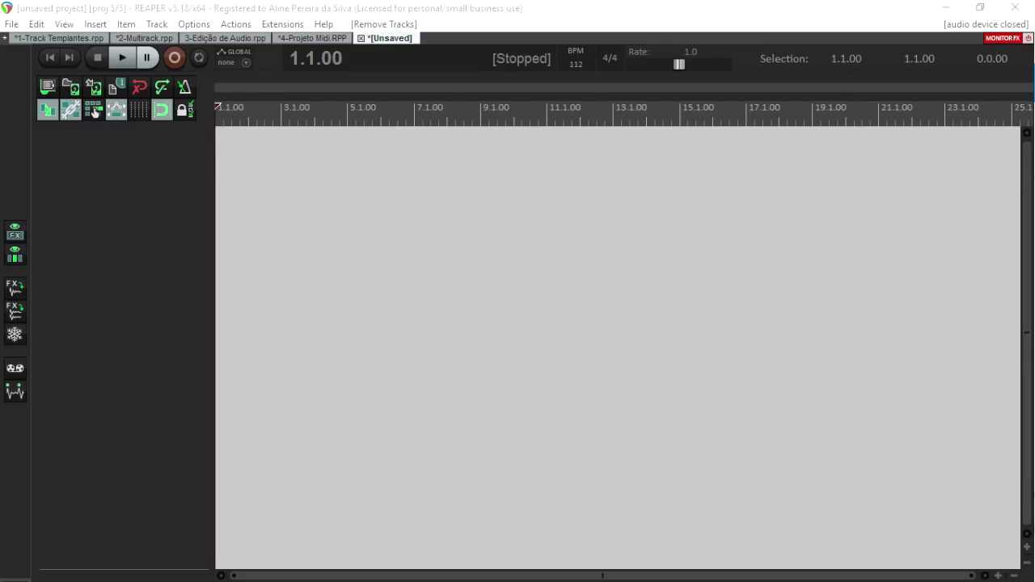
right_click(150, 200)
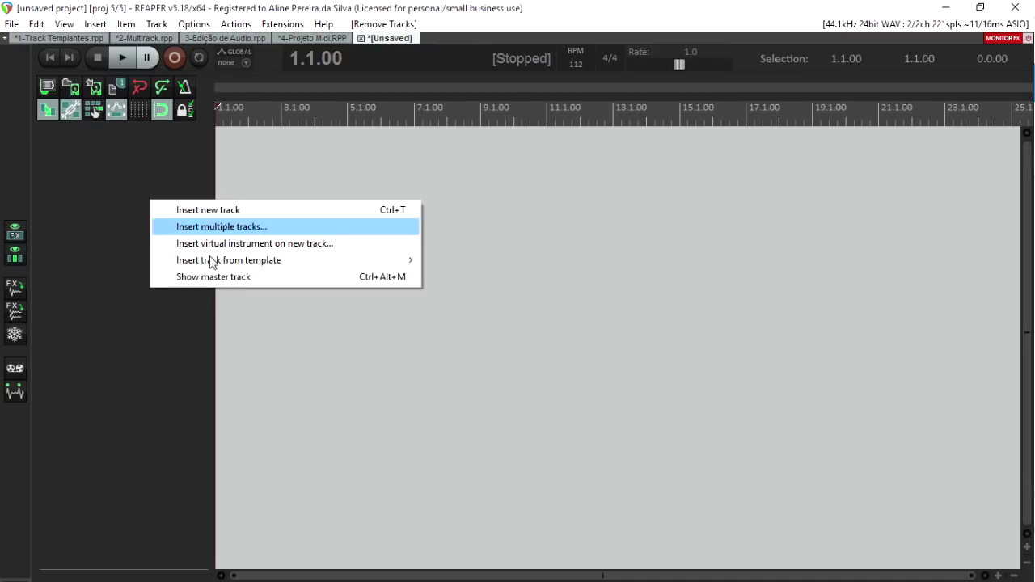
mouse_move(211, 263)
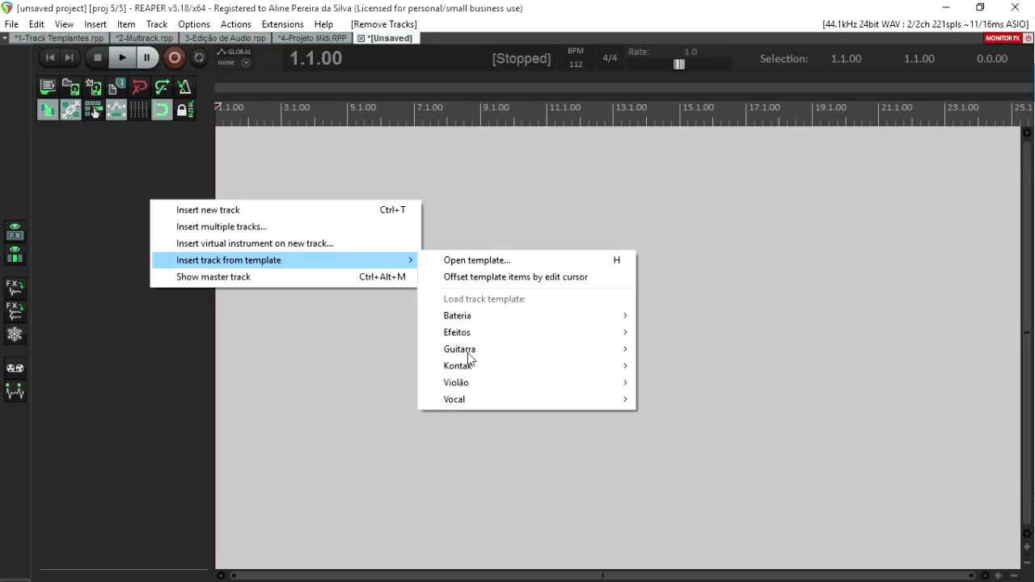
mouse_move(469, 366)
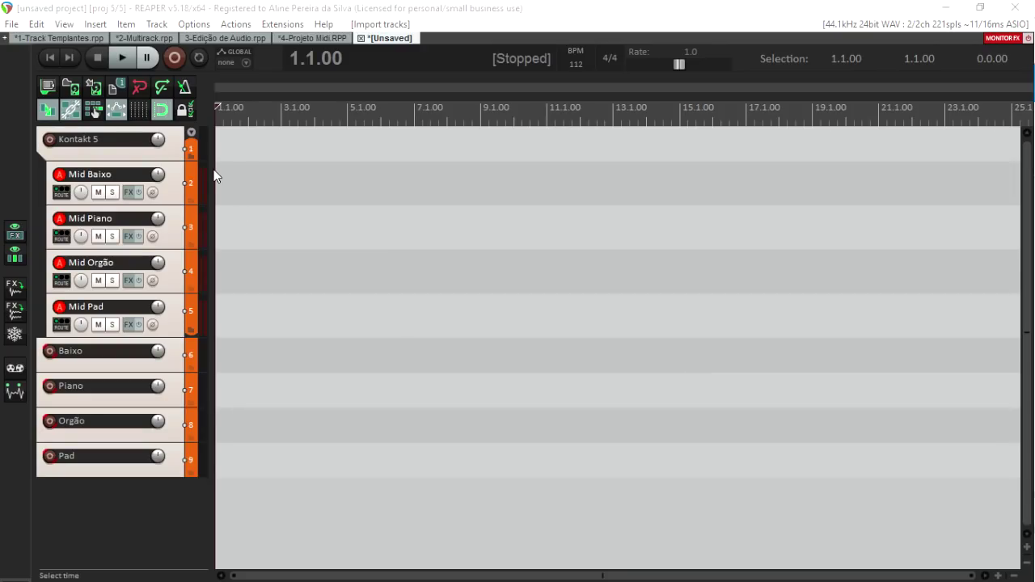
- Select the Kontakt 5, Mid and audio tracks one after another and examine which ones arm automatically for recording
left_click(169, 149)
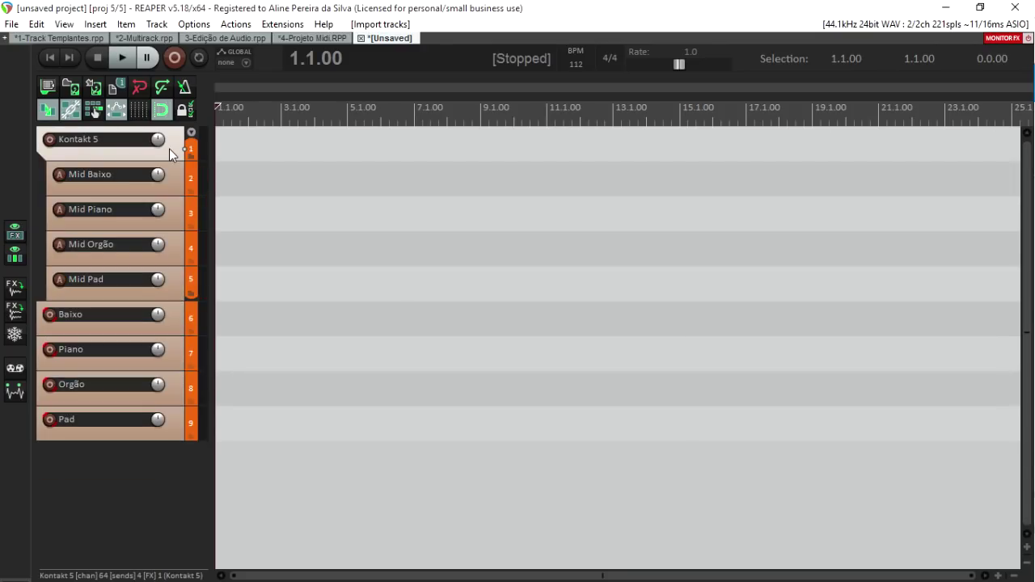
key("Down")
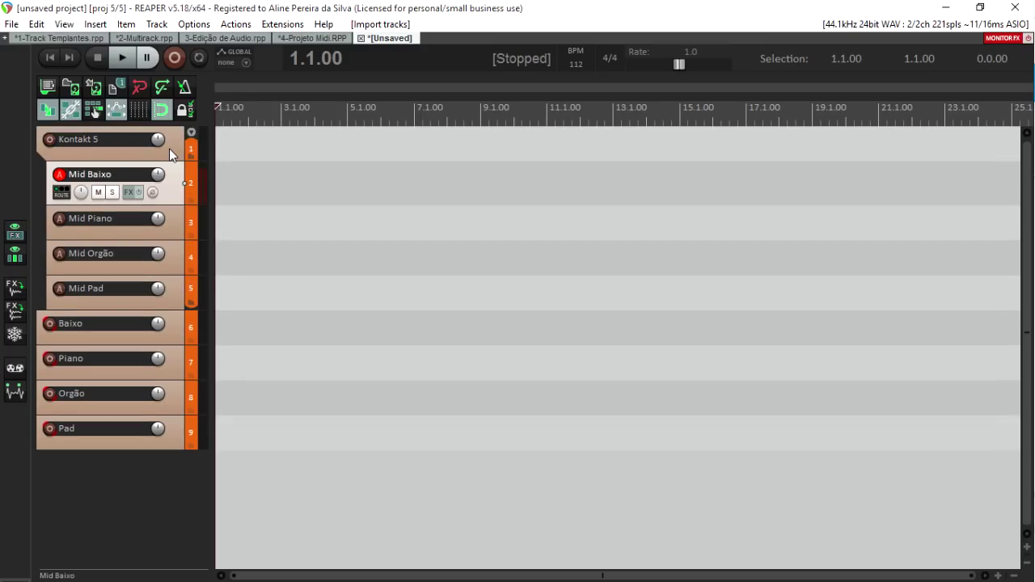
key("Down")
key("Down")
key("Up")
key("Up")
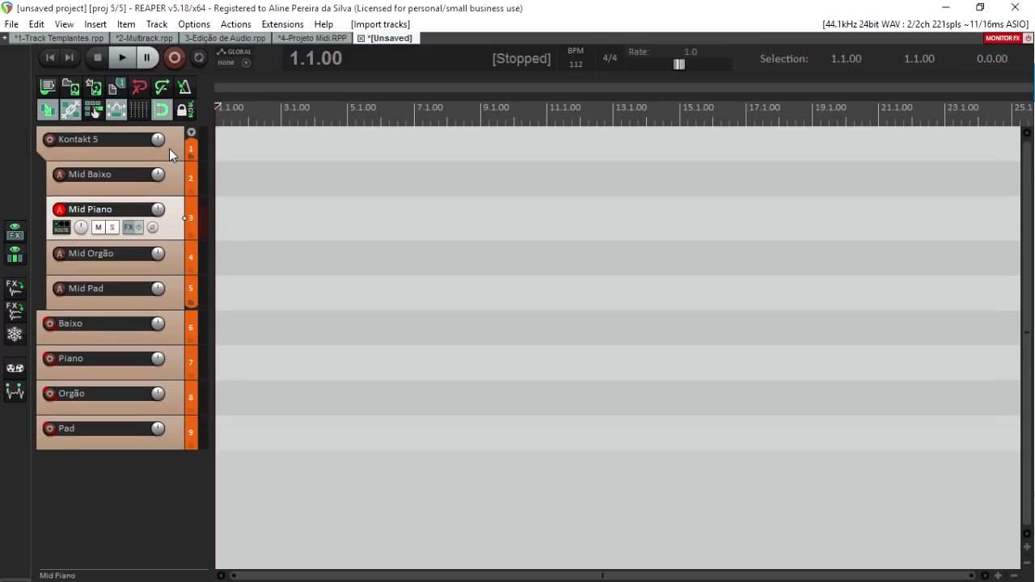
key("Down")
key("Down")
key("Down")
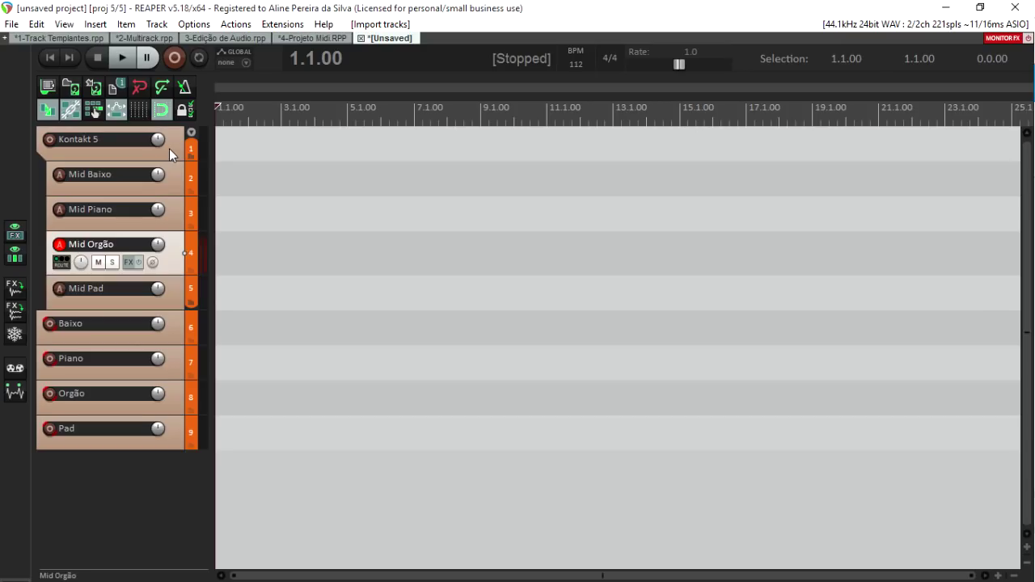
key("Down")
key("Down")
key("Down")
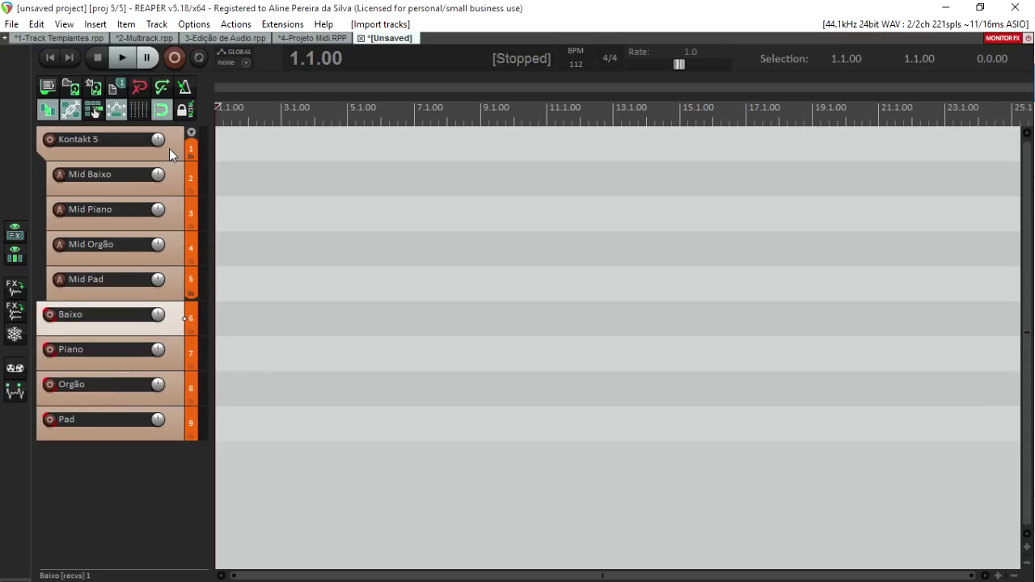
key("Down")
key("Up")
key("Up")
key("Up")
- Open the Kontakt 5 instrument, examine the MIDI channel and output assigned to each instrument, and close it
left_click(169, 149)
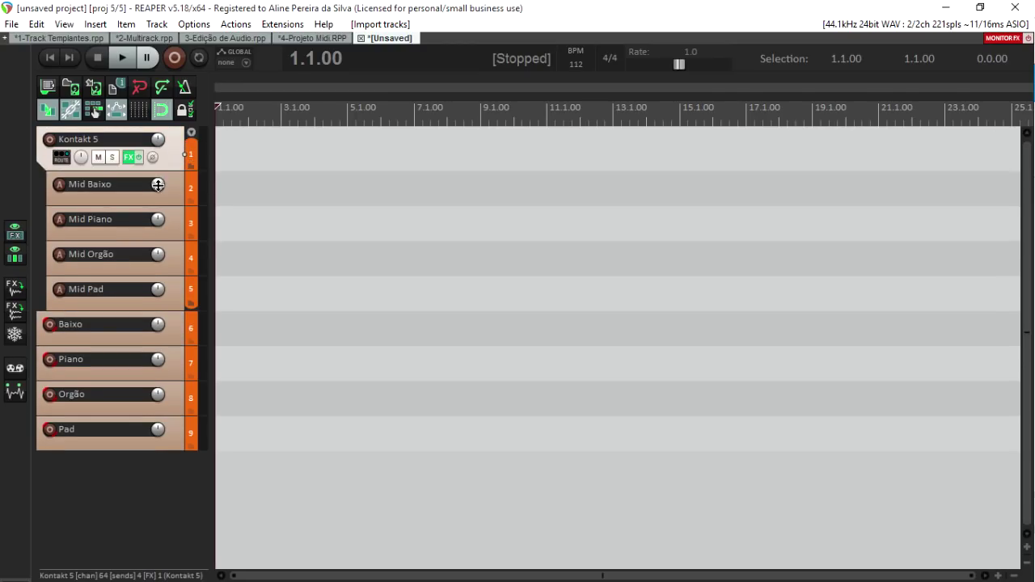
right_click(129, 159)
left_click(186, 213)
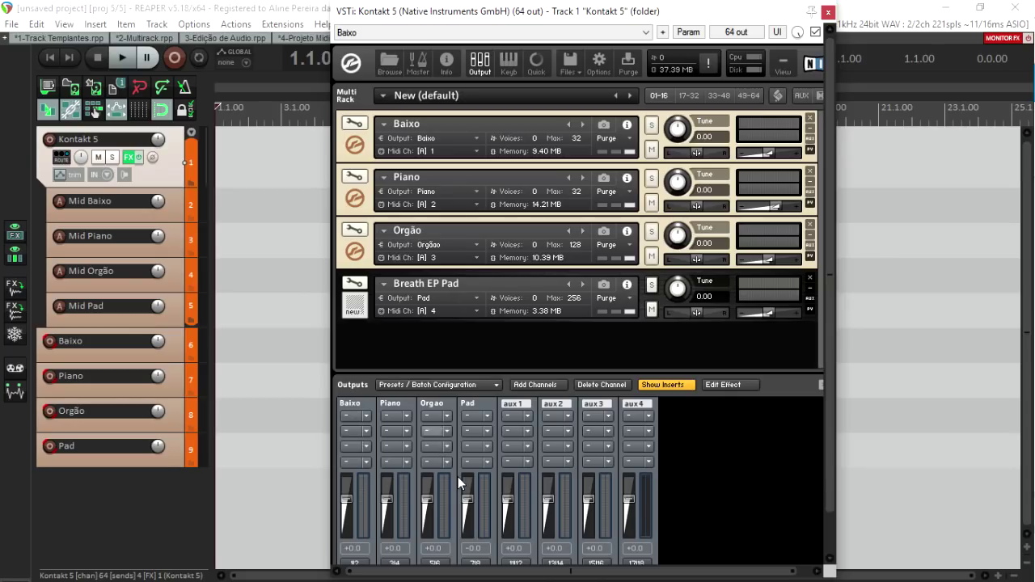
mouse_move(451, 15)
left_mouse_down()
mouse_move(453, 5)
mouse_move(453, 27)
left_mouse_up()
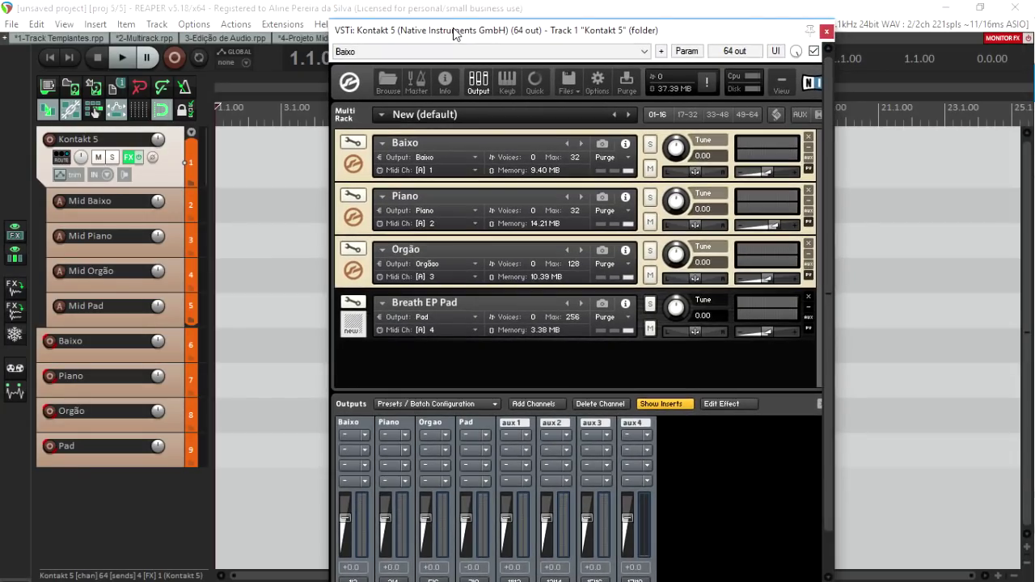
left_click(827, 33)
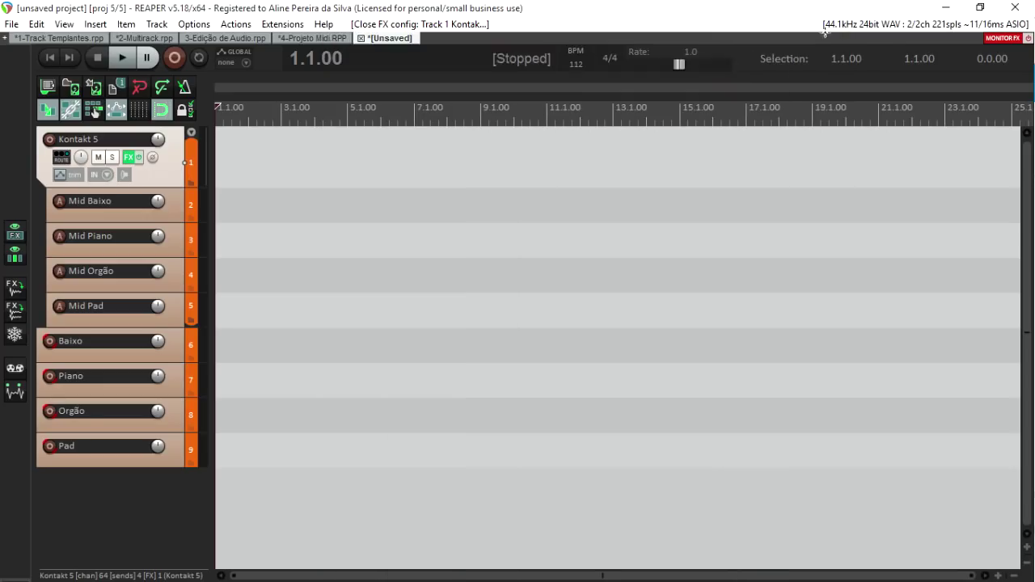
- Select the Mid Baixo track and show the virtual MIDI keyboard
left_click(175, 204)
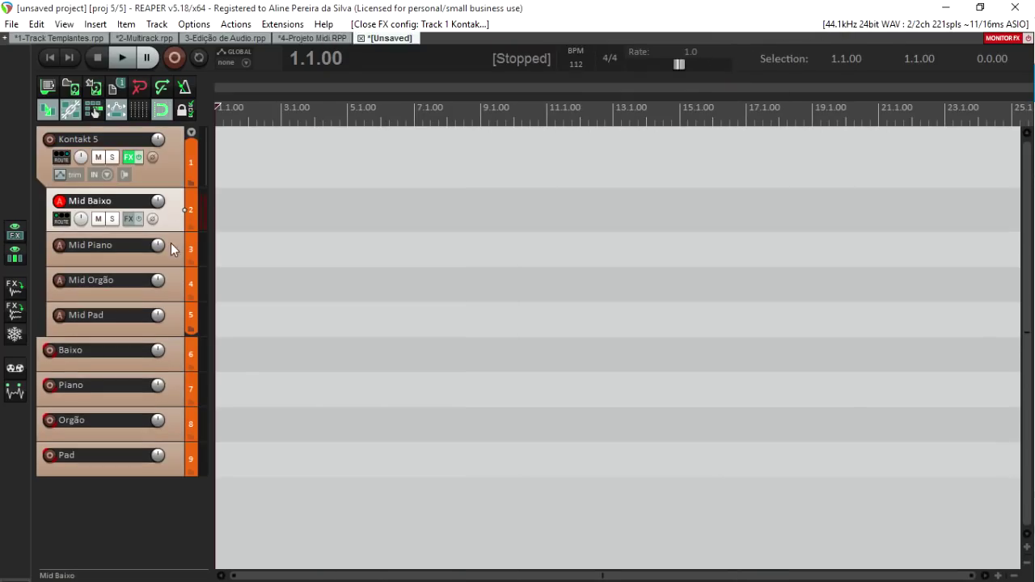
left_click(65, 24)
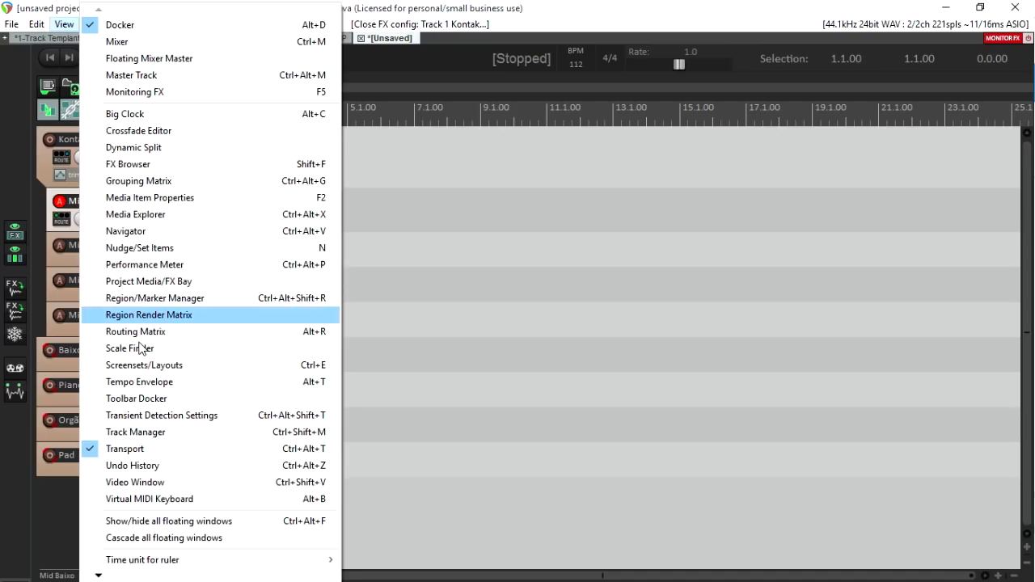
left_click(150, 500)
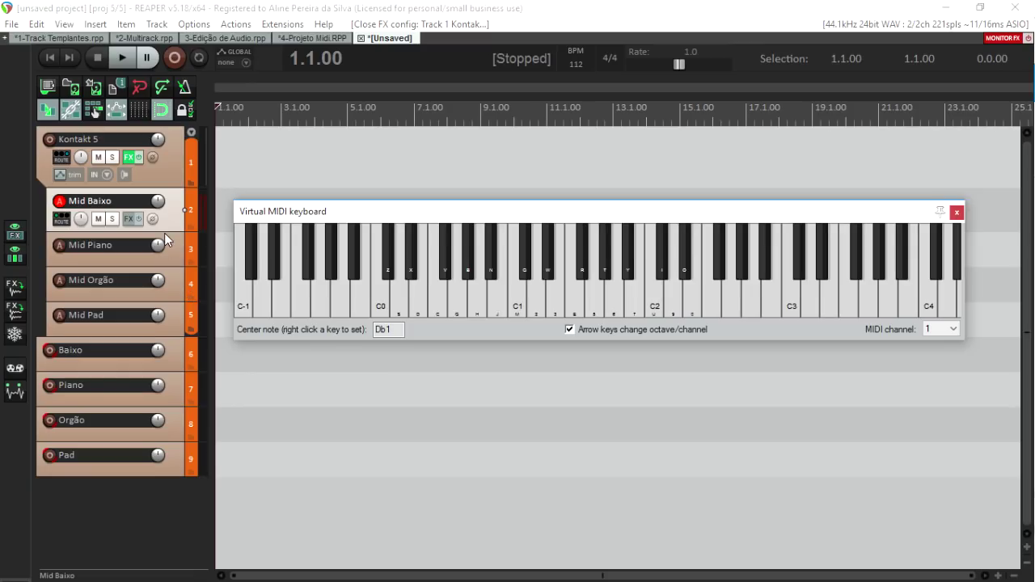
- Set the Mid Baixo track's MIDI input to the virtual MIDI keyboard on all channels, and play test notes on the keys
left_click_drag(164, 233, 153, 270)
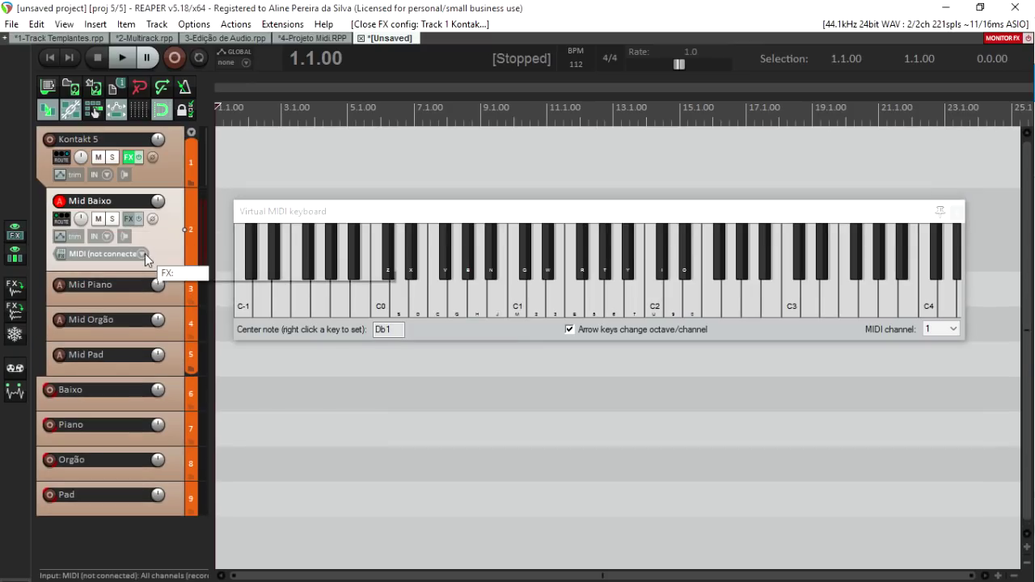
left_click(144, 255)
mouse_move(194, 298)
mouse_move(348, 296)
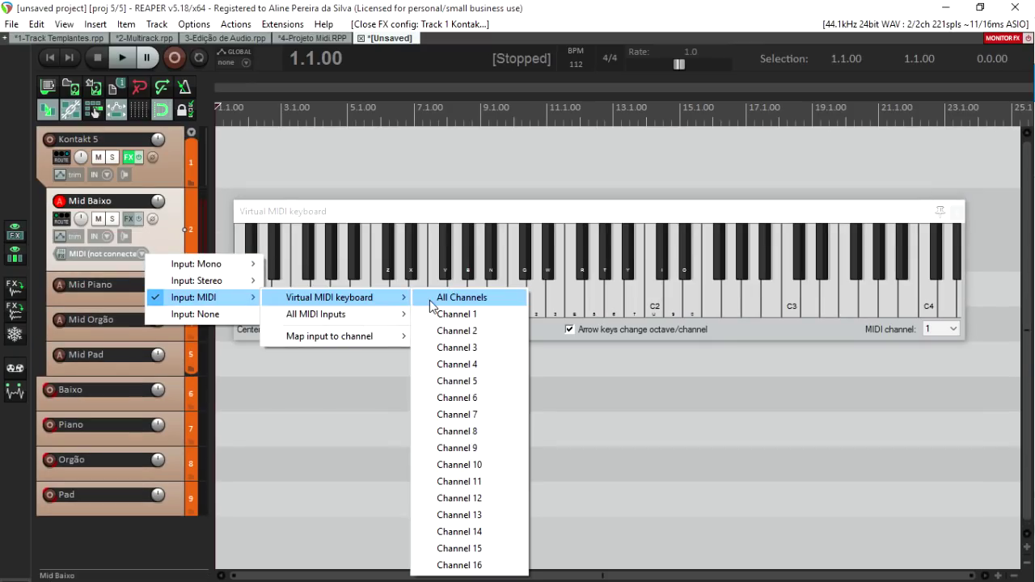
left_click(413, 293)
left_click_drag(413, 292, 665, 305)
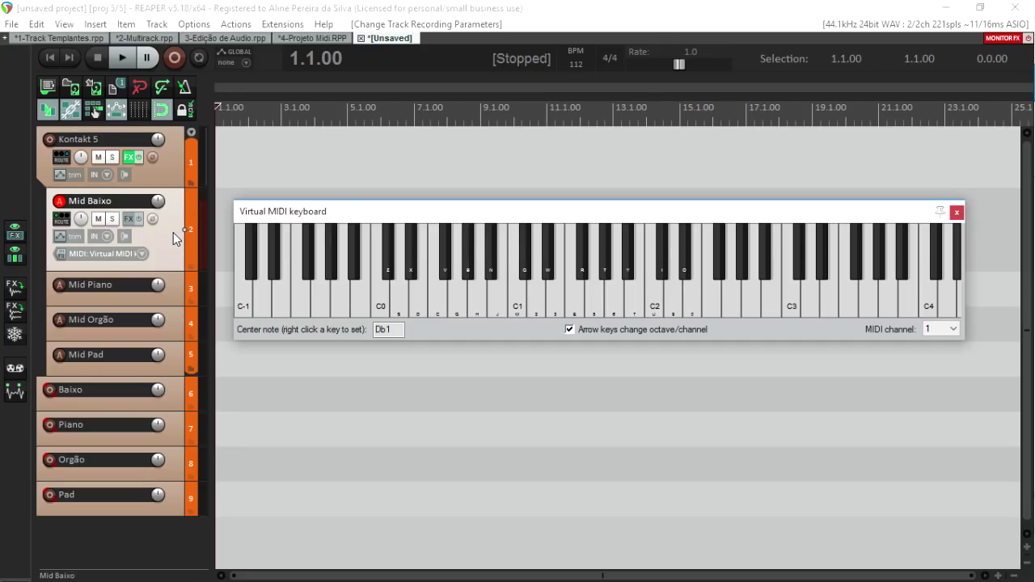
- Set the Mid Piano track's MIDI input to the virtual MIDI keyboard on all channels
left_click(174, 283)
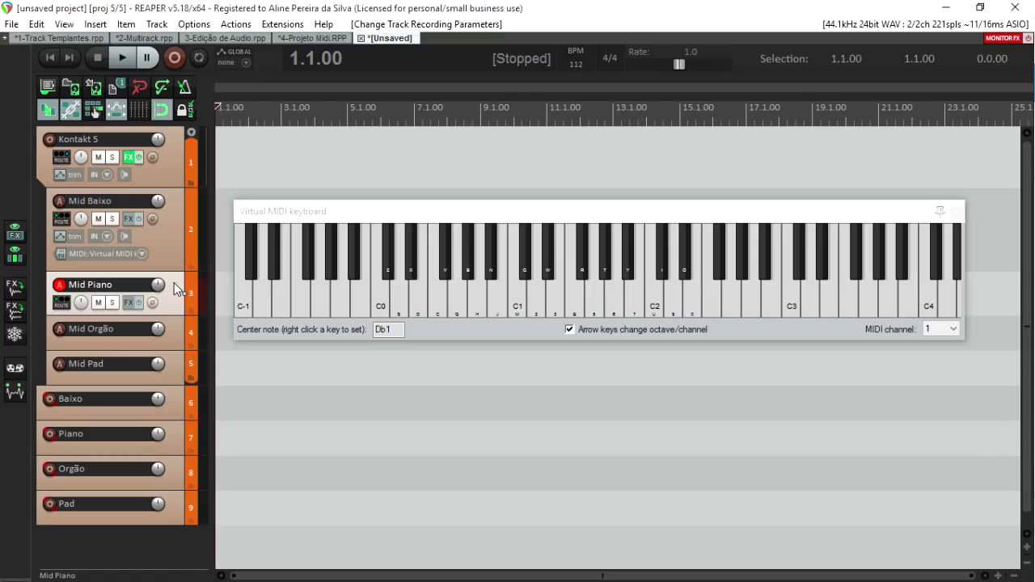
left_click_drag(141, 313, 134, 359)
left_click(142, 338)
mouse_move(210, 382)
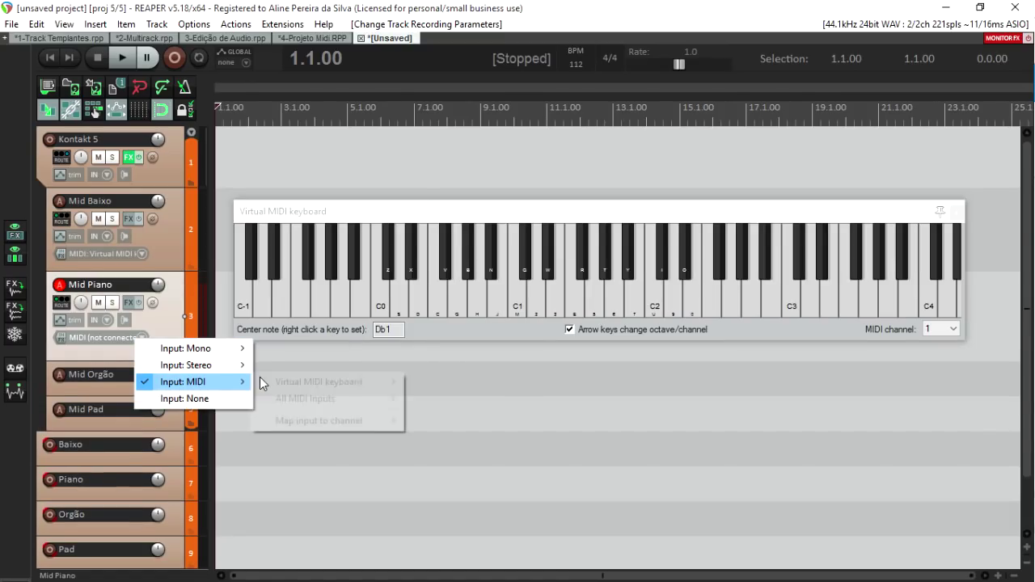
mouse_move(324, 382)
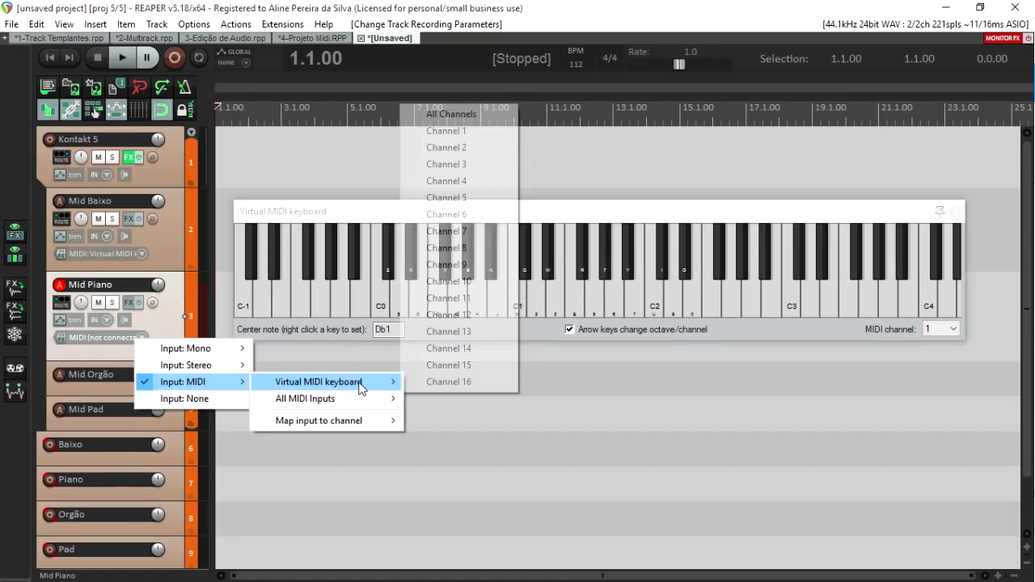
left_click(482, 114)
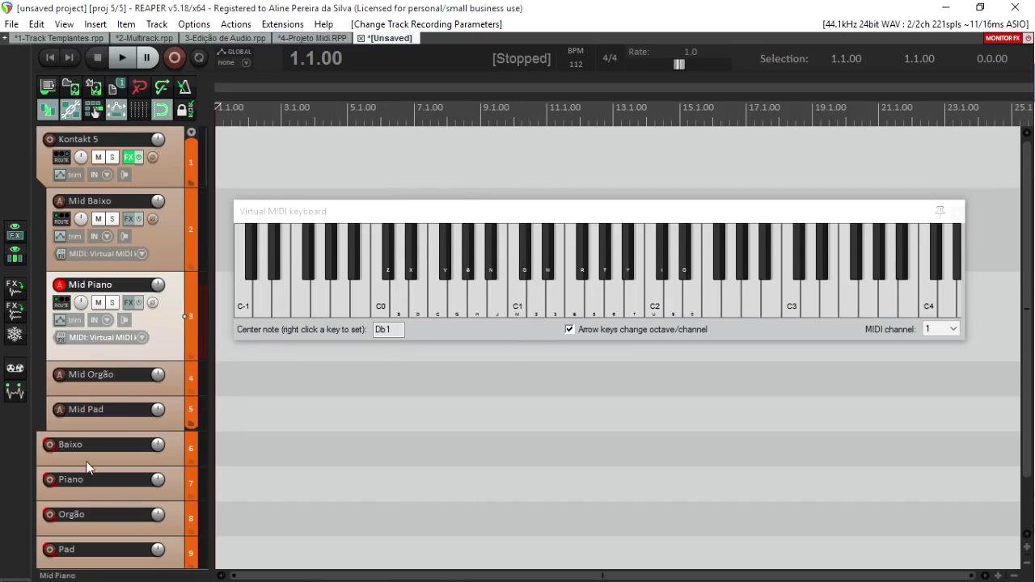
- Play several test notes across the virtual MIDI keyboard to hear the Mid Piano track
left_click(559, 303)
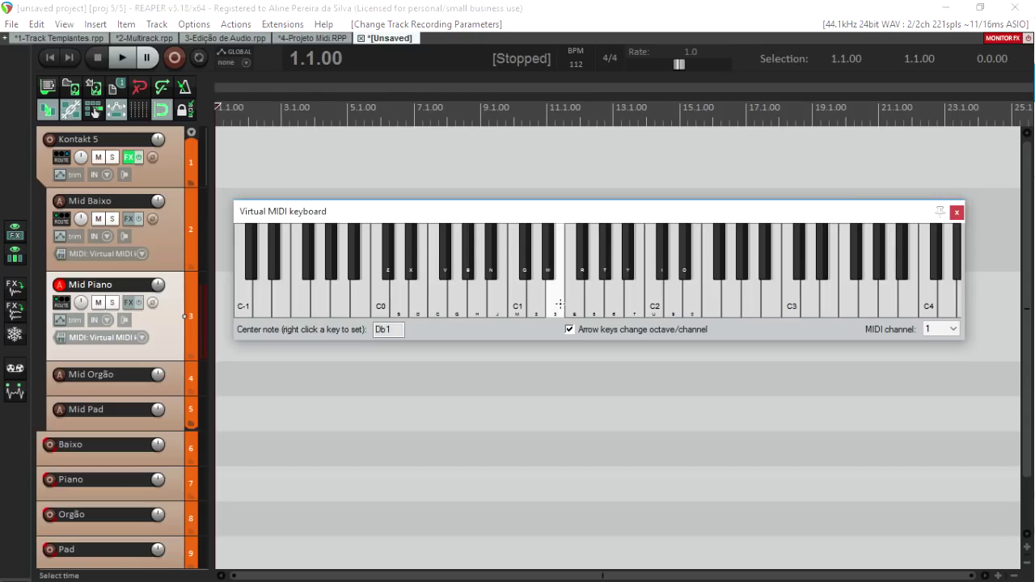
left_click(627, 305)
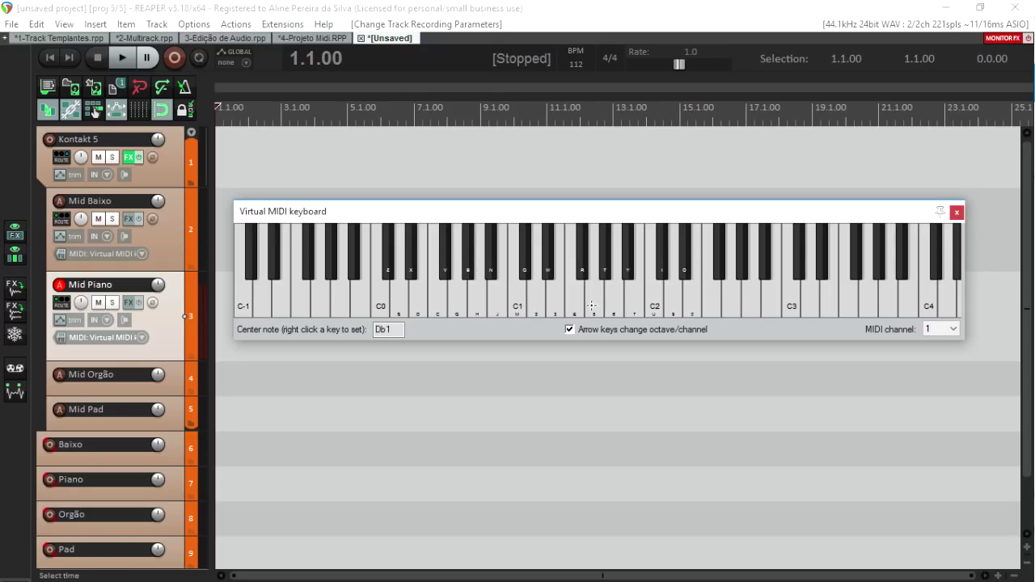
left_click(725, 301)
left_click(789, 299)
- Set the Mid Orgão track's MIDI input to the virtual MIDI keyboard on all channels, and play a test note
left_click(177, 383)
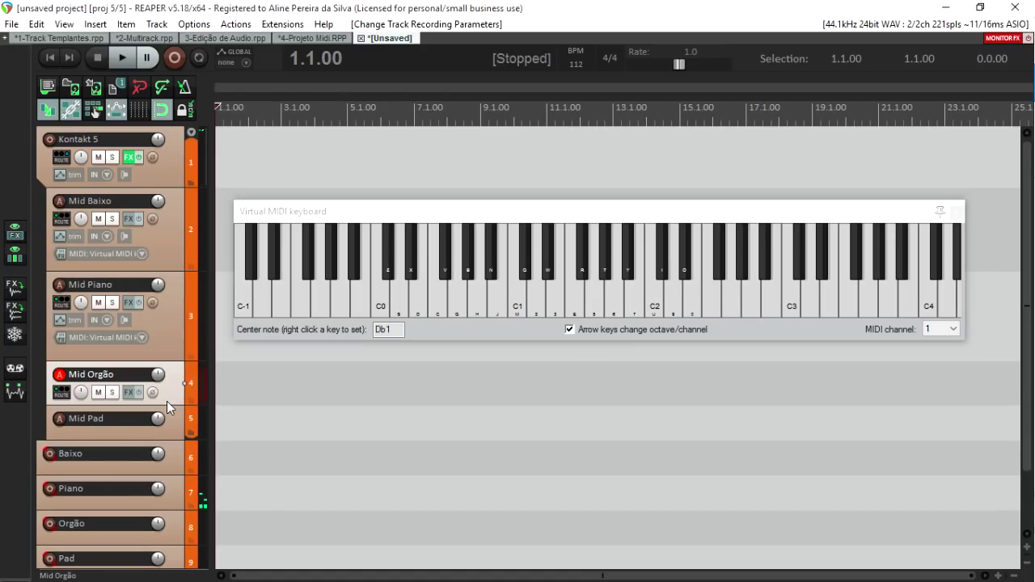
left_click(142, 434)
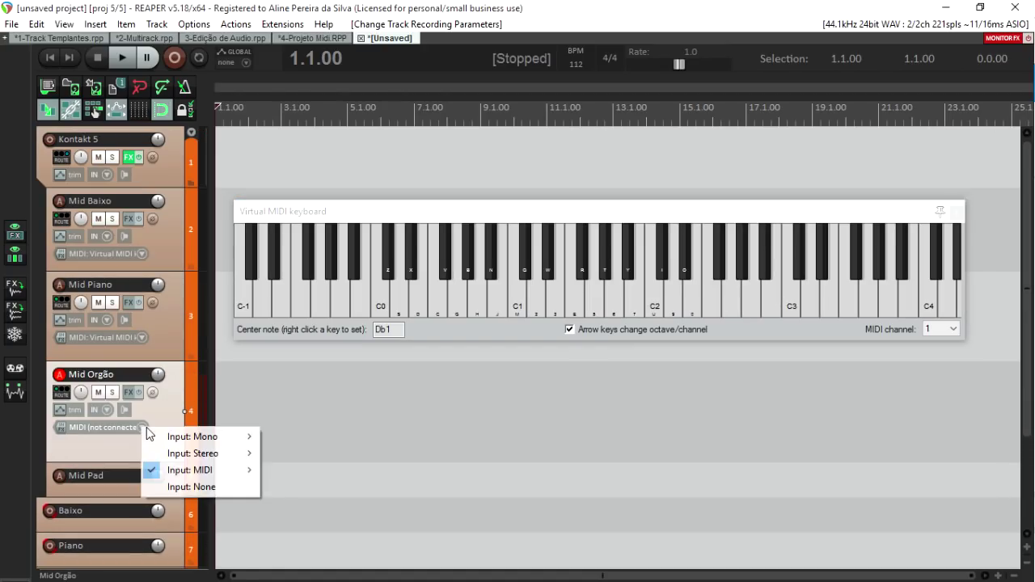
mouse_move(202, 470)
mouse_move(325, 470)
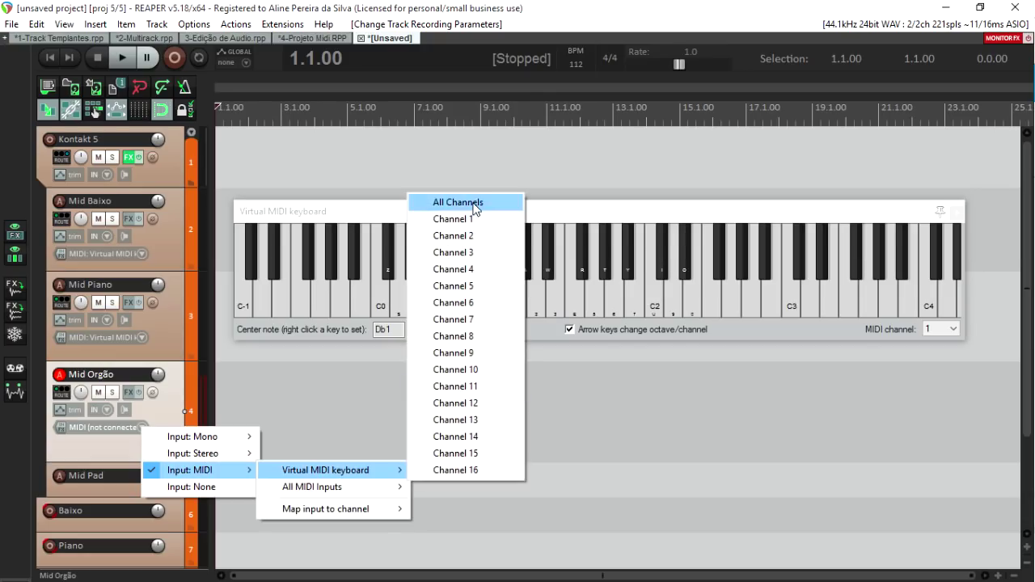
left_click(441, 202)
left_click(724, 295)
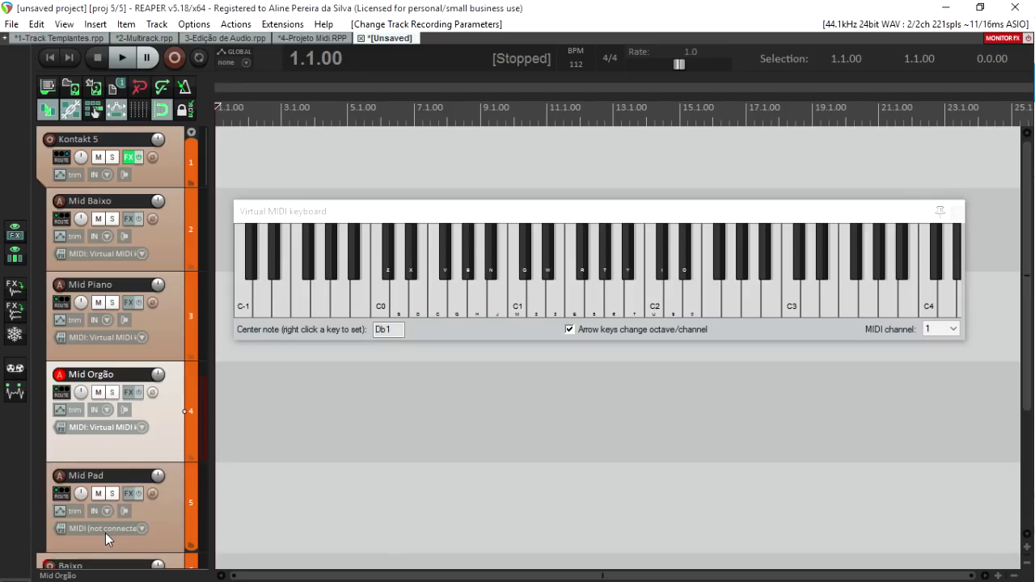
- Set the Mid Pad track's MIDI input to the virtual MIDI keyboard on all channels, and select that track
left_click(117, 526)
mouse_move(173, 498)
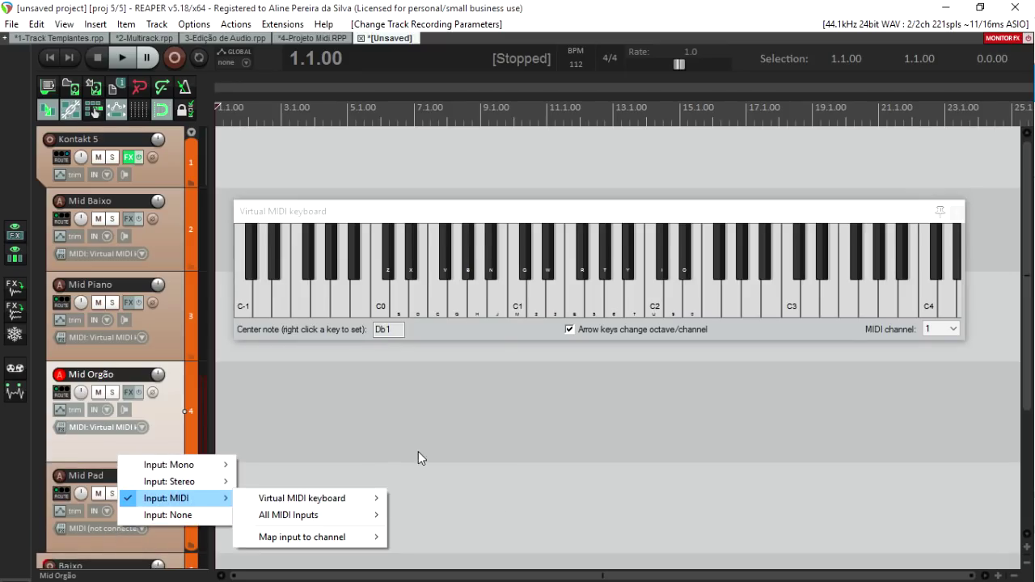
mouse_move(381, 497)
left_click(448, 233)
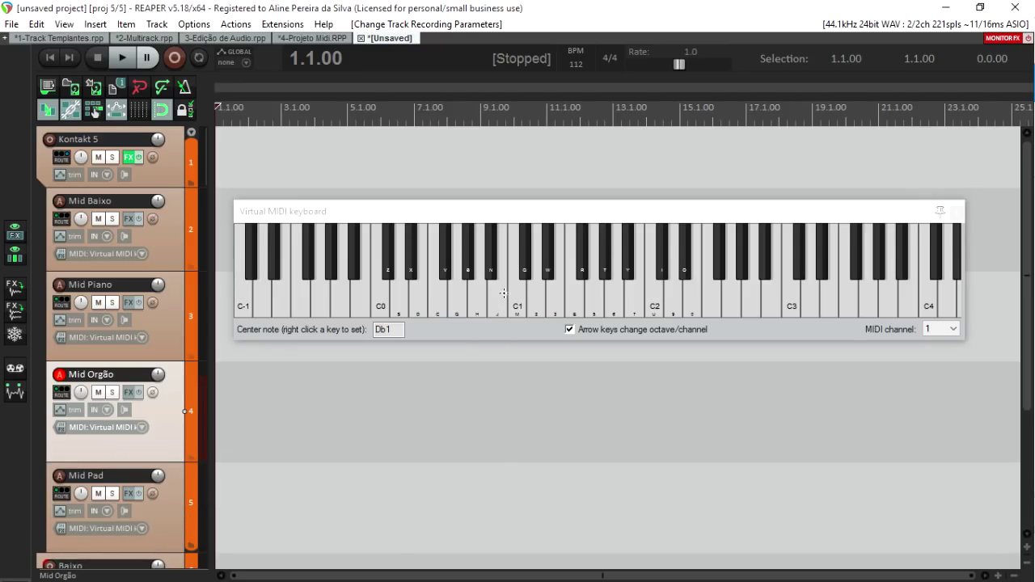
left_click(182, 503)
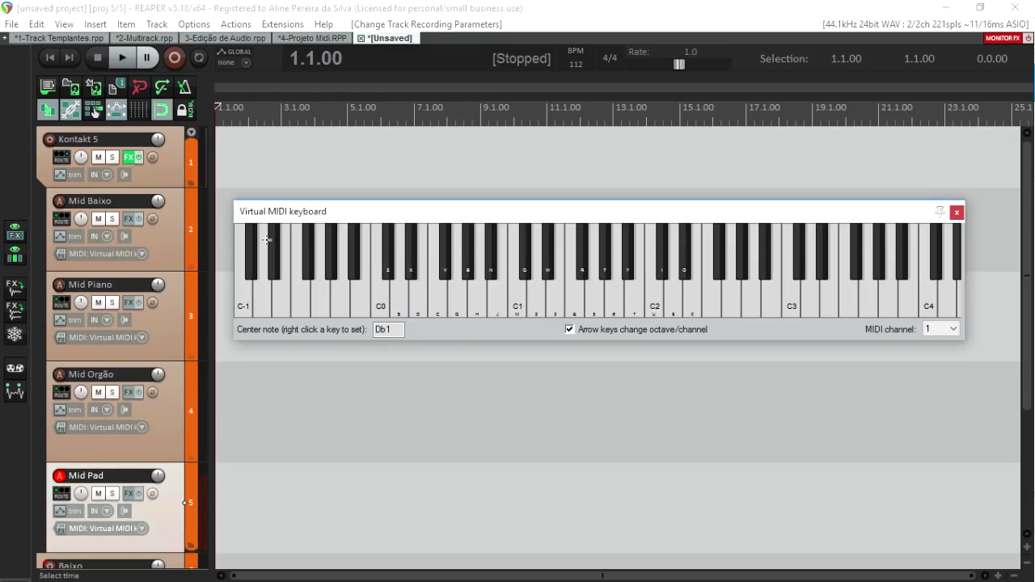
- Select the Mid Baixo and Mid Piano tracks in turn to check their automatic record arming
left_click(177, 253)
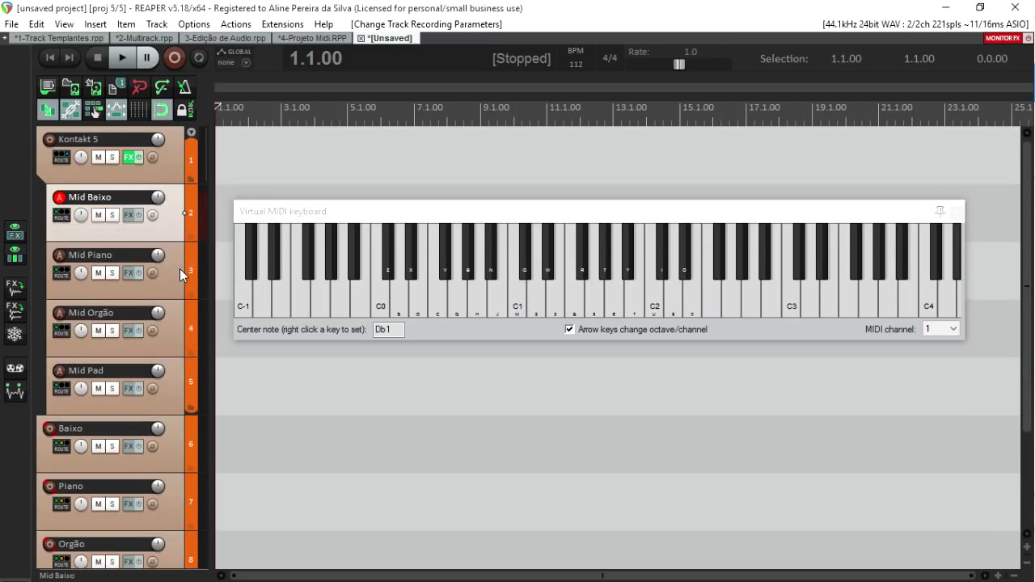
left_click(179, 268)
left_click(182, 218)
- Arm the grouped Baixo, Piano, Orgão and Pad audio tracks for recording, and close the virtual MIDI keyboard
left_click(171, 428)
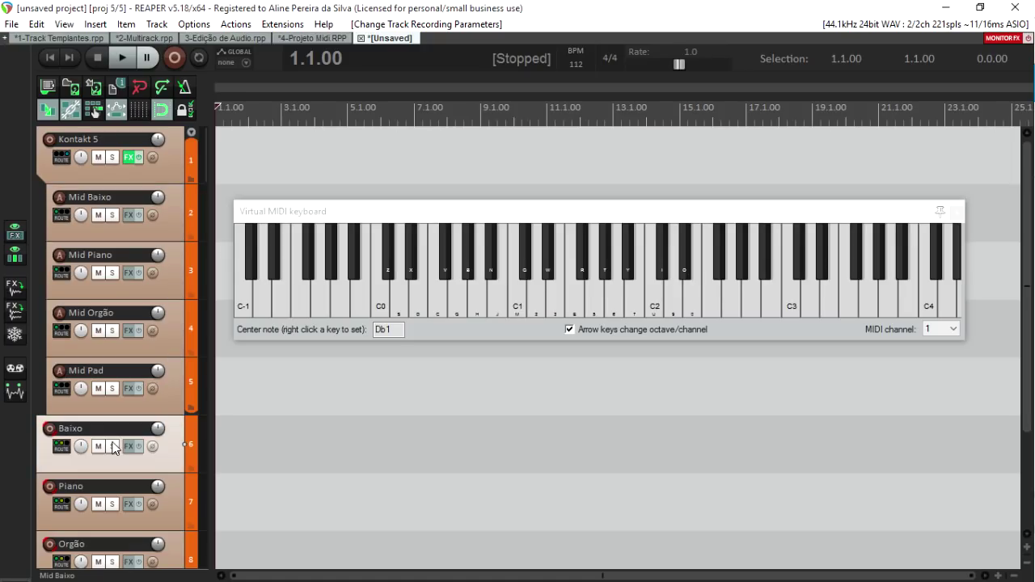
left_click(50, 434)
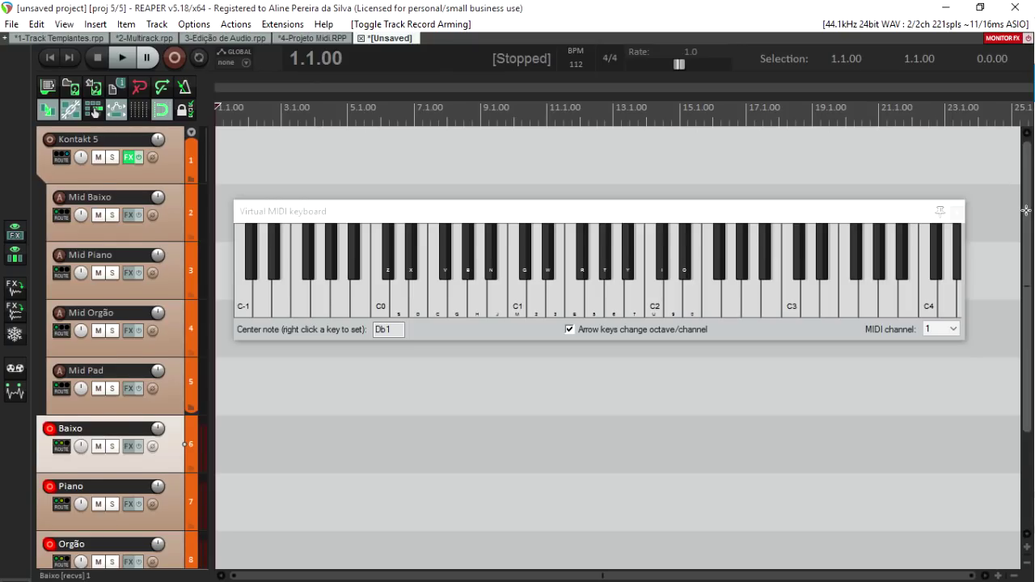
scroll(1019, 284, "down", 1)
scroll(1007, 222, "up", 2)
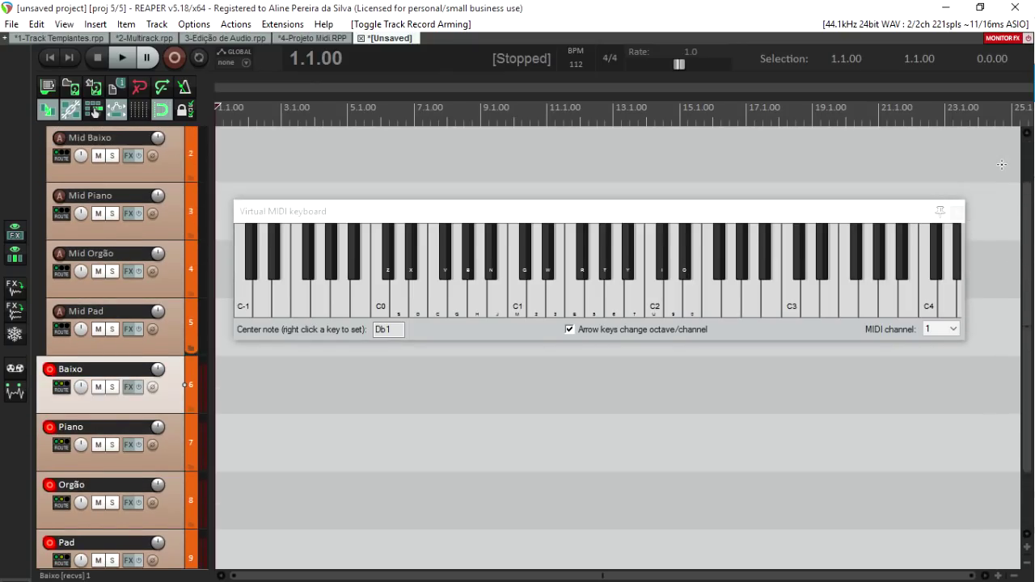
left_click(954, 215)
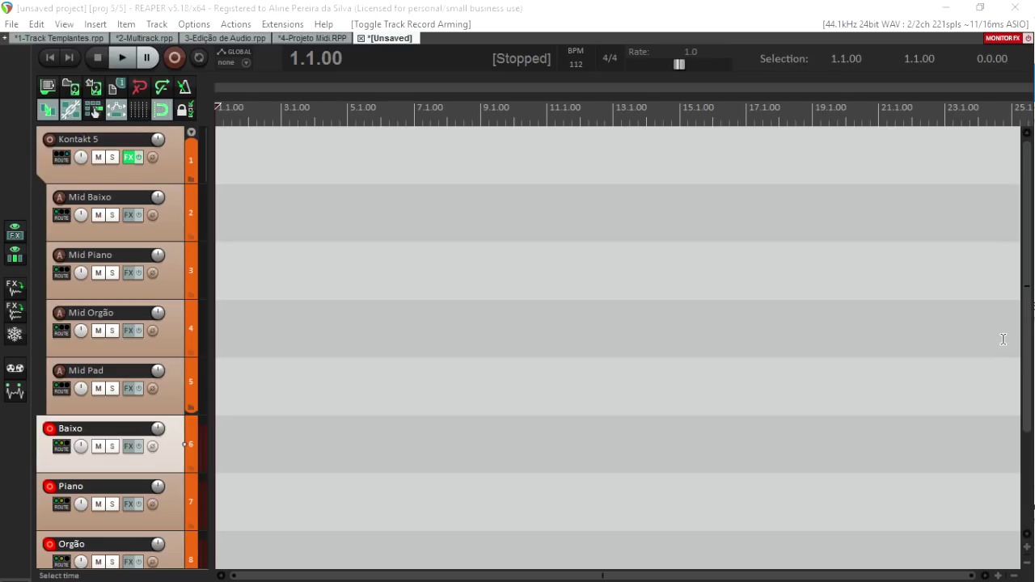
- Switch to the 2-Multirack project and examine its track list from BUMBO down to DELAY
left_click(165, 176)
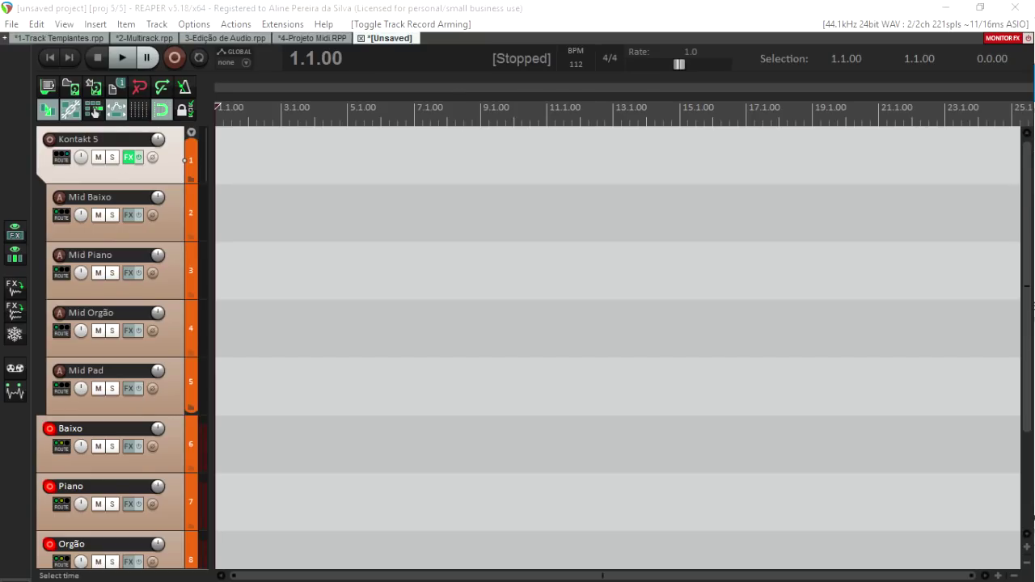
left_click(144, 38)
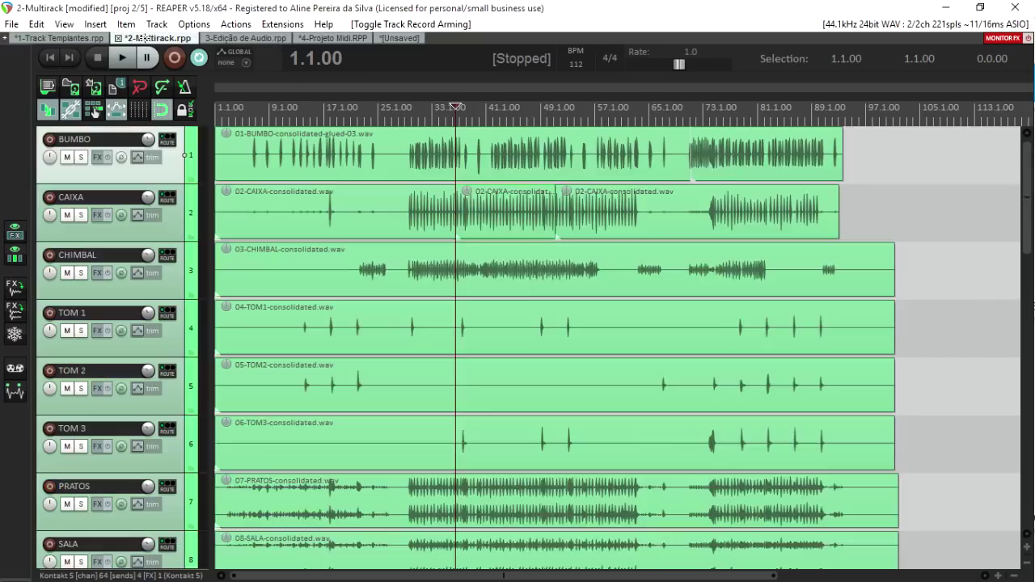
scroll(266, 228, "down", 5)
scroll(267, 228, "up", 1)
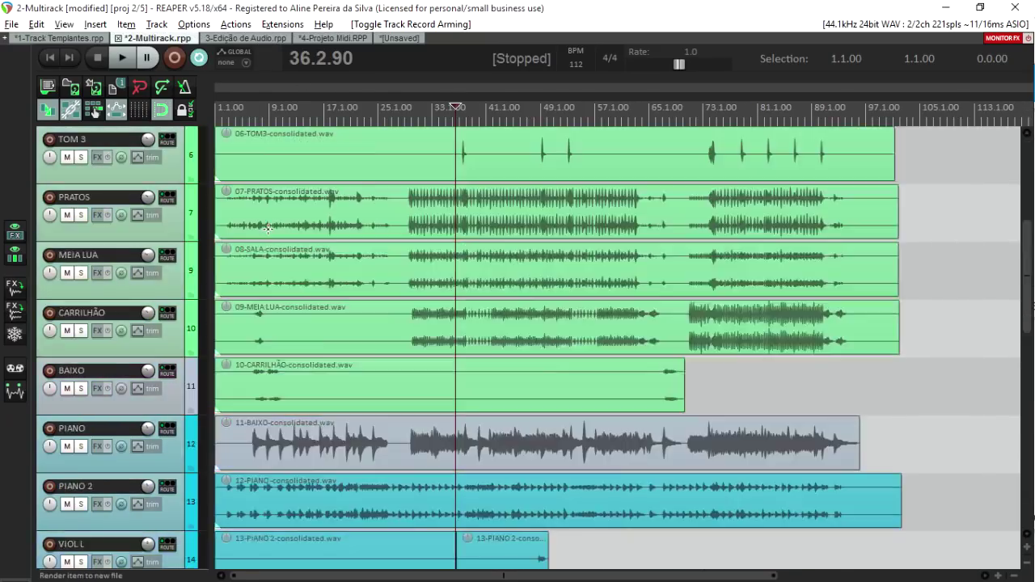
scroll(267, 228, "up", 5)
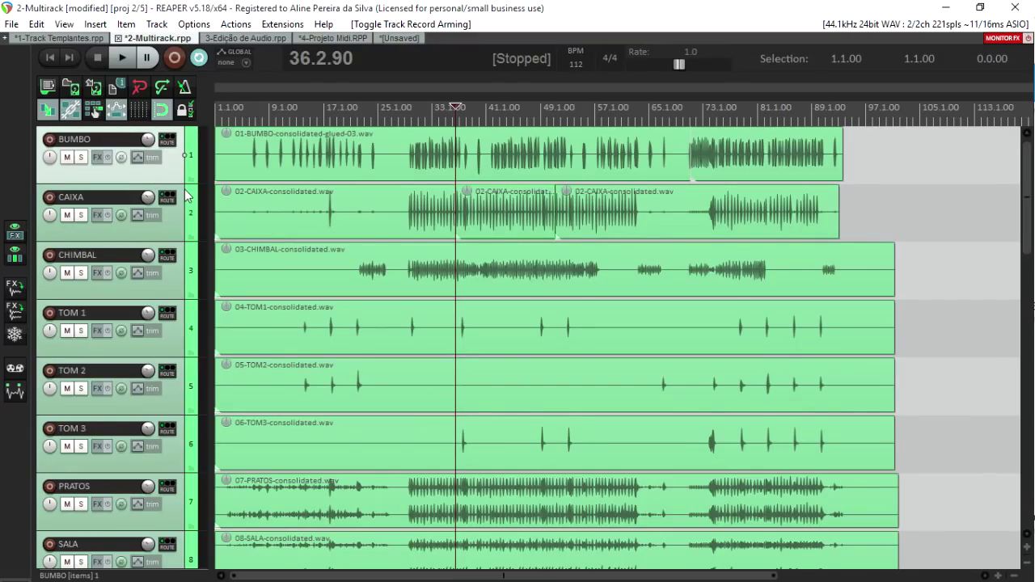
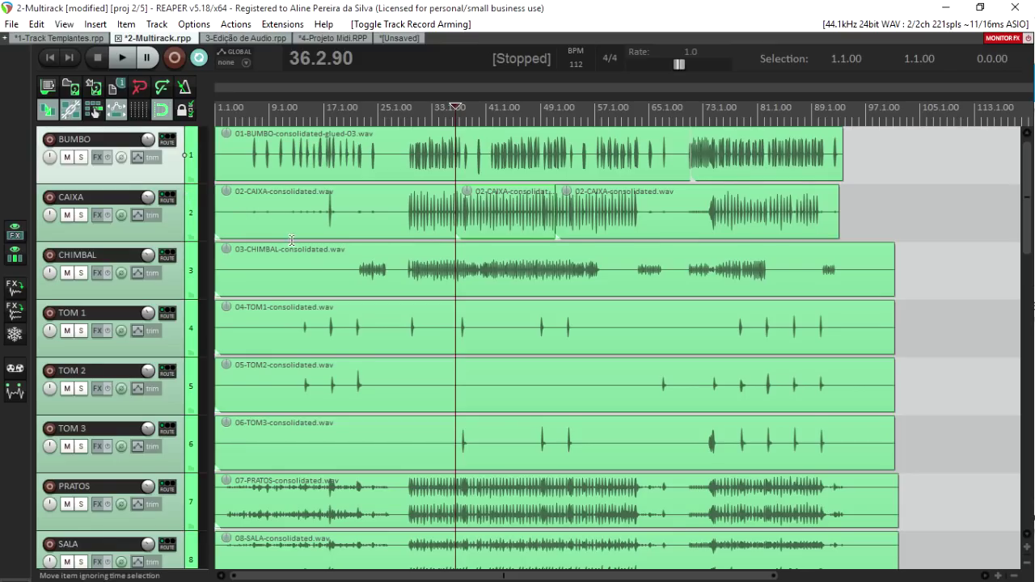
scroll(301, 272, "down", 10)
scroll(171, 486, "down", 3)
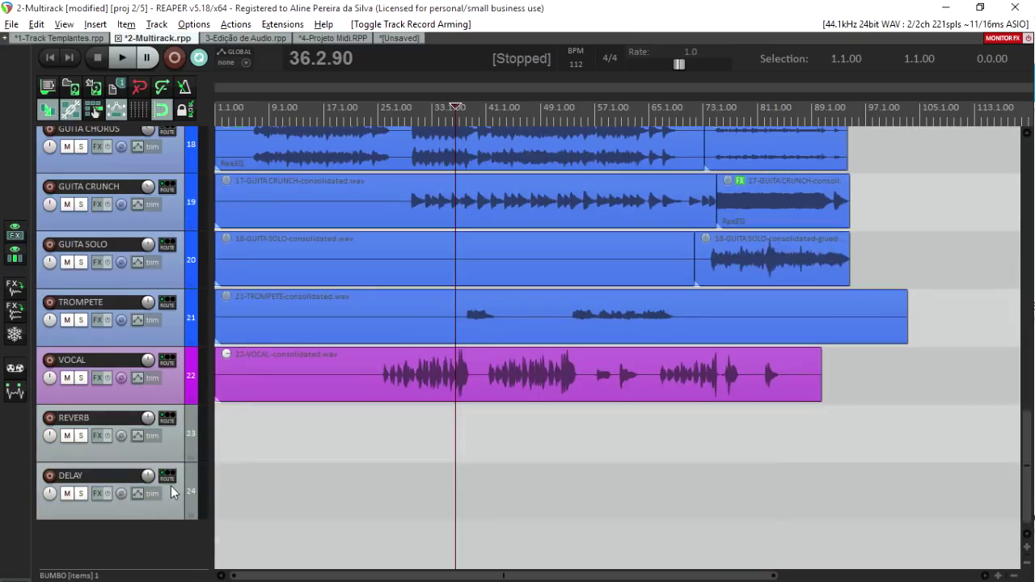
scroll(198, 409, "up", 10)
scroll(198, 409, "up", 8)
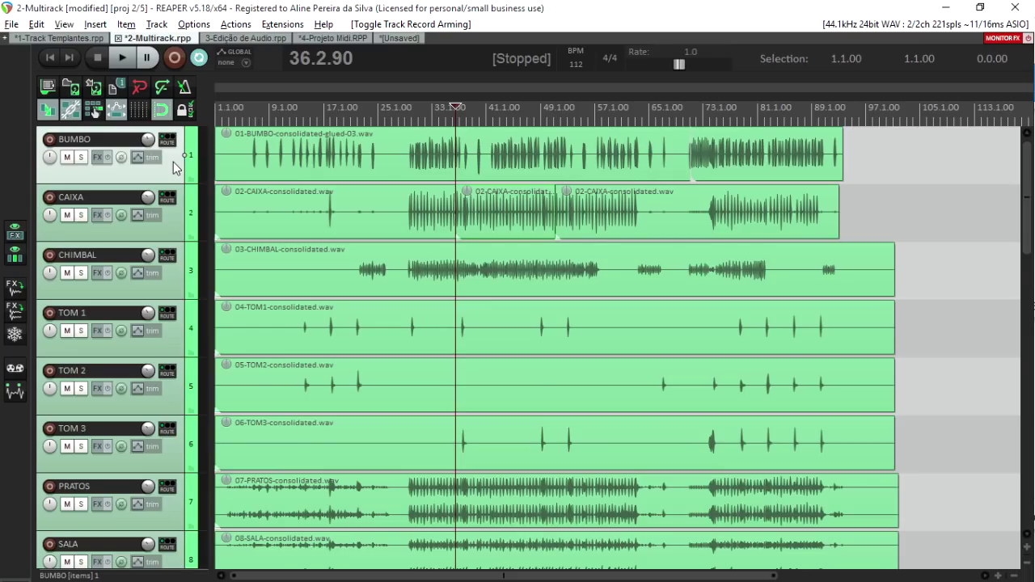
- Insert a new empty track and move it above the BUMBO track
key("ctrl+t")
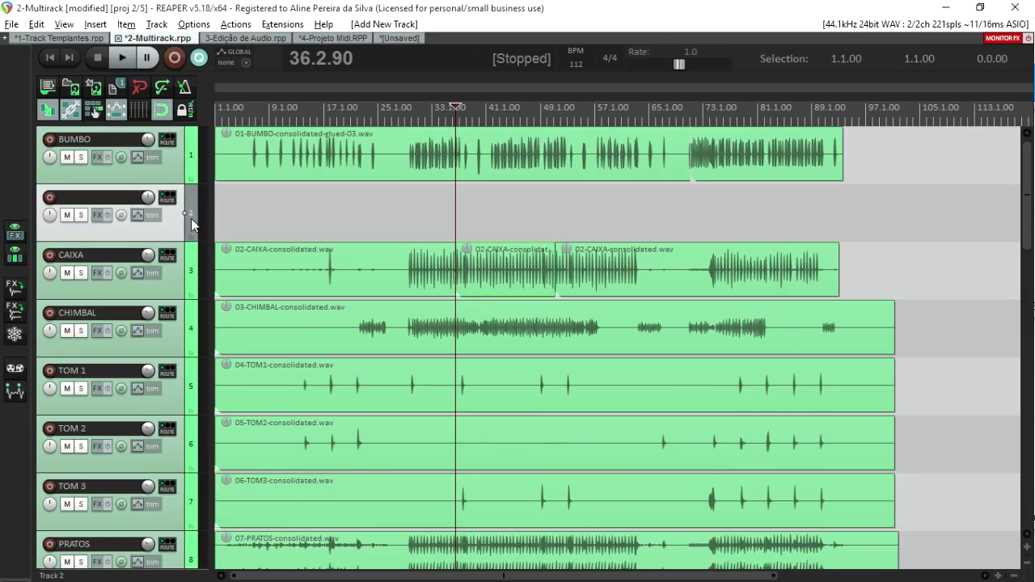
key("ctrl+alt+h")
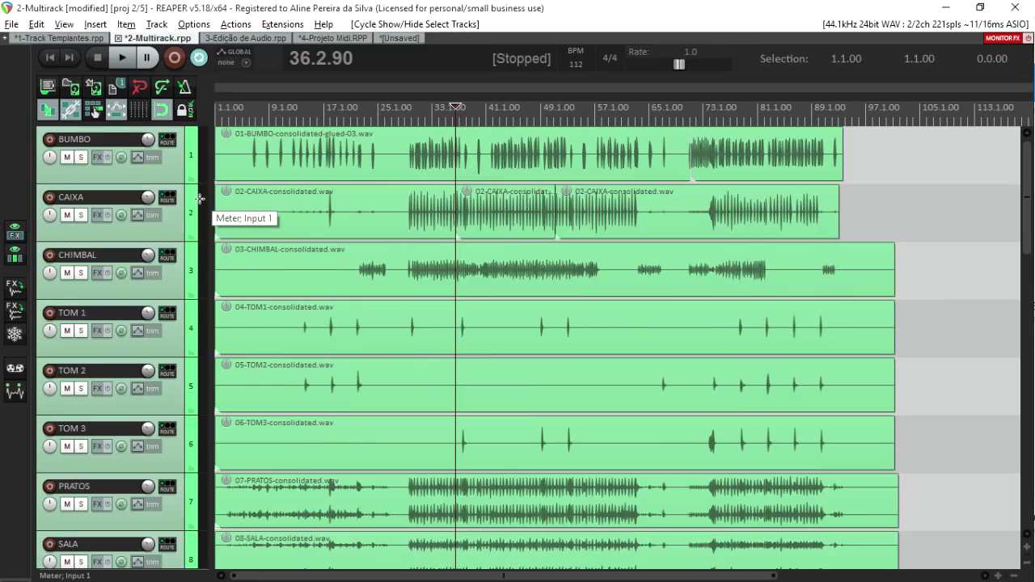
left_click_drag(193, 208, 183, 140)
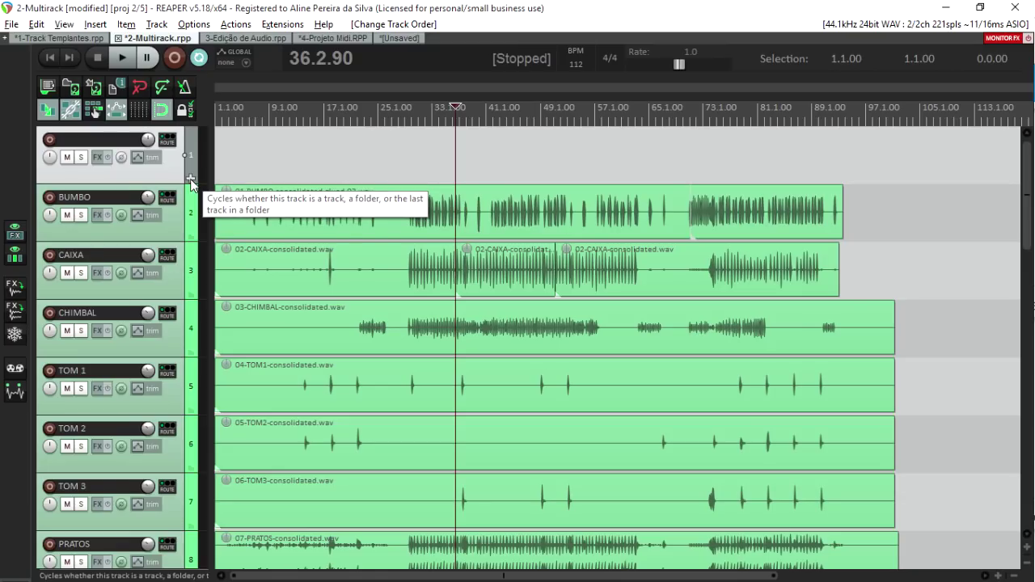
- Make the new first track a folder and set CARRILHÃO as the last track in it
left_click(191, 180)
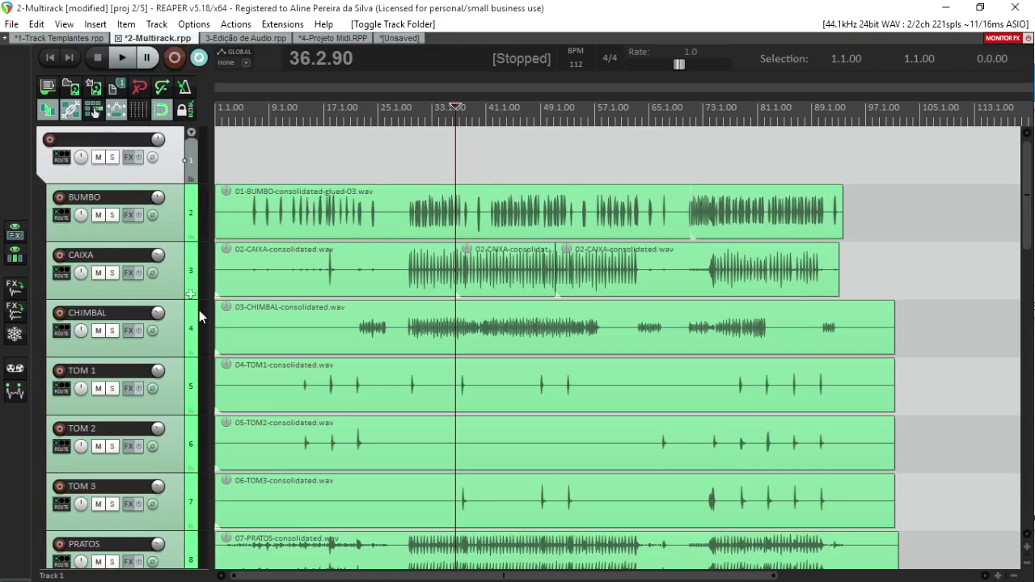
scroll(199, 310, "down", 1)
scroll(200, 310, "down", 5)
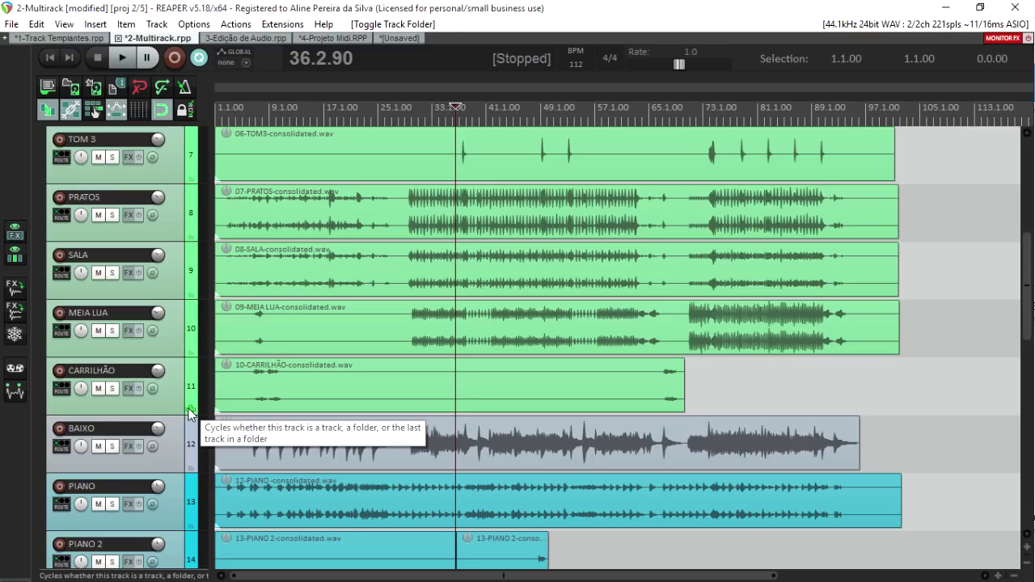
left_click(192, 410)
left_click(192, 410)
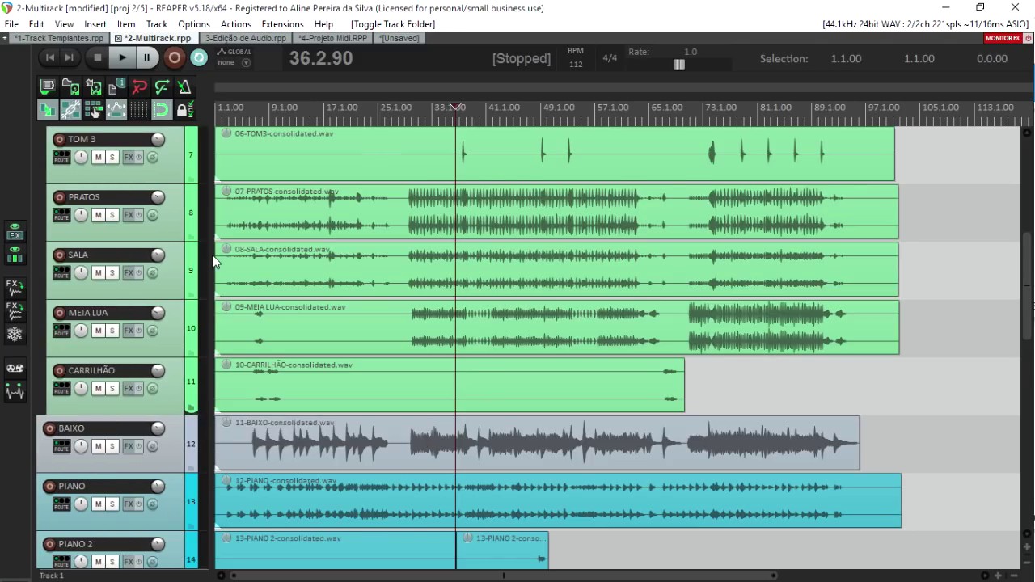
- Collapse the drum folder's child tracks to a small height and select the unnamed folder track
scroll(202, 324, "up", 6)
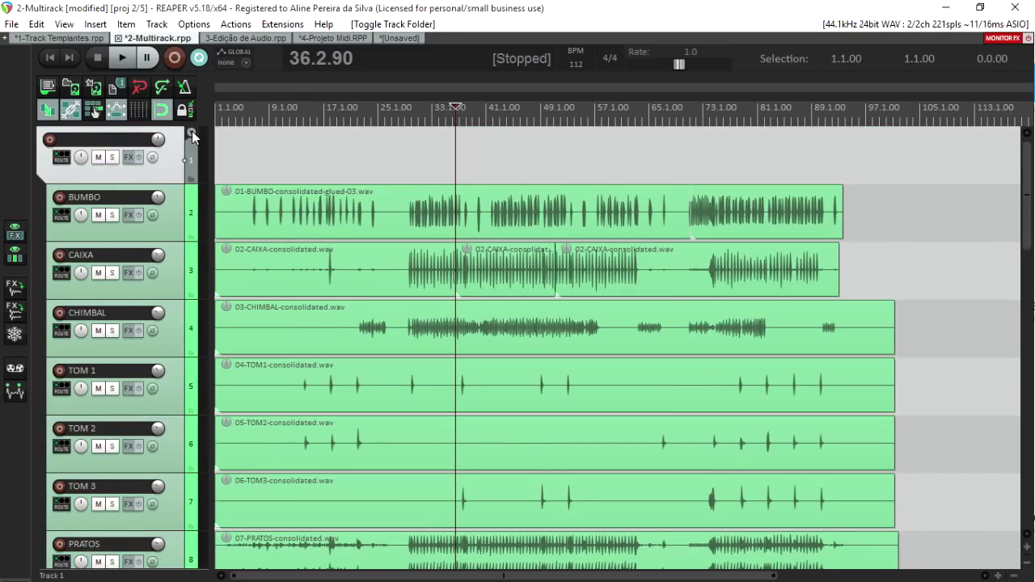
left_click(192, 131)
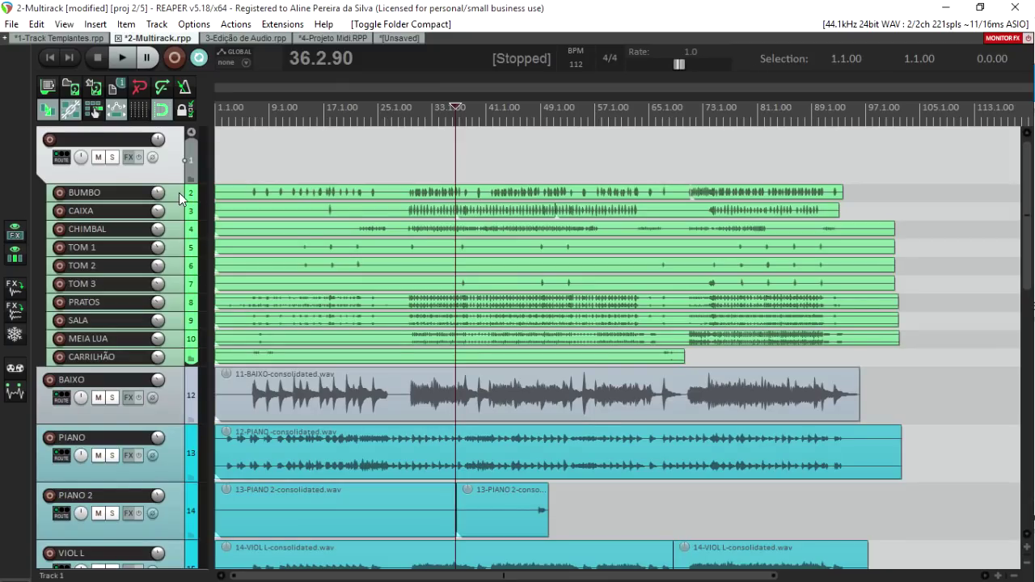
left_click(180, 201)
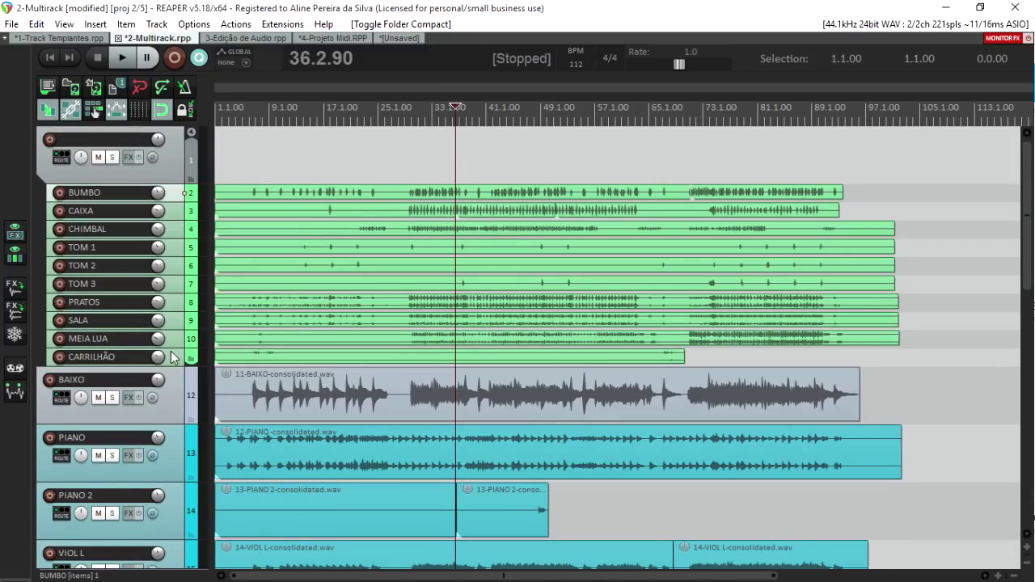
left_click(167, 148)
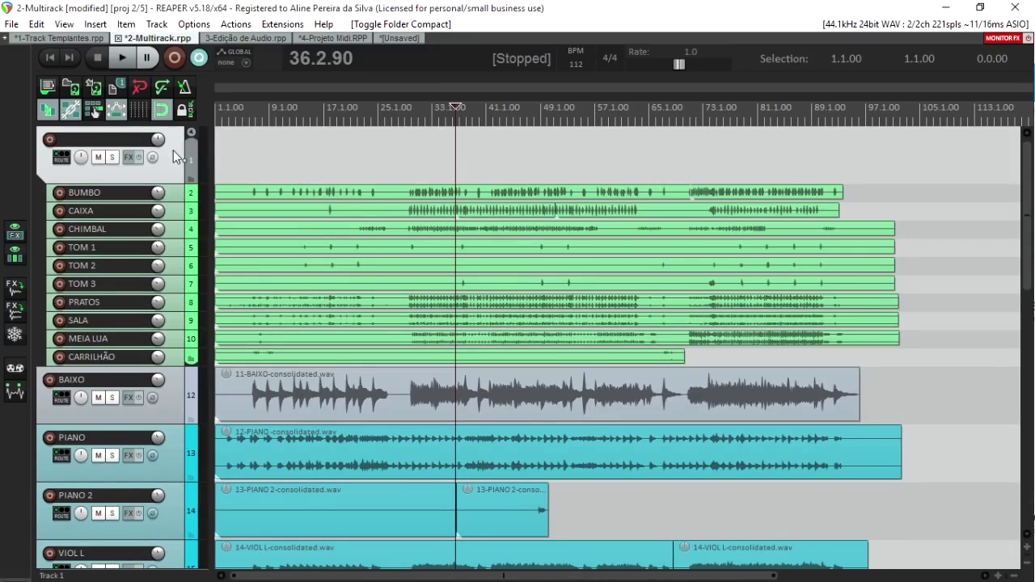
- Name the folder track above BUMBO "Bateria"
double_click(129, 138)
type("Bateria")
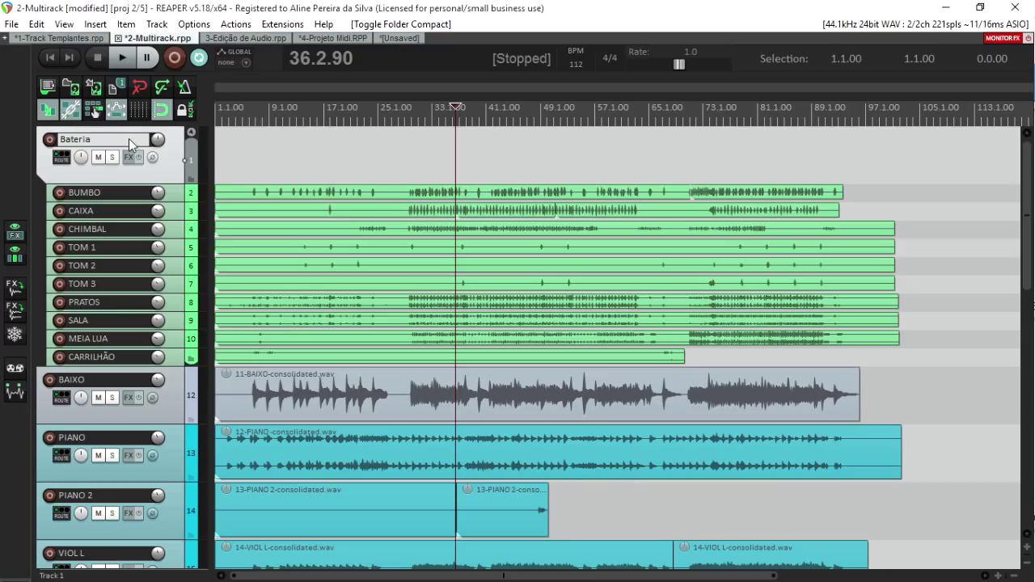
key("Return")
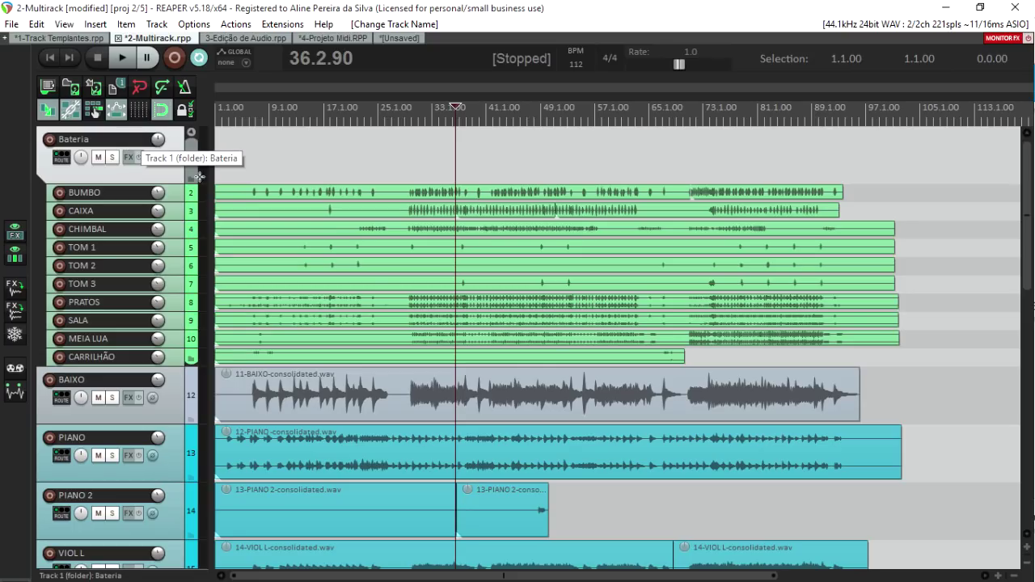
- View the effects browser for the Bateria folder track, close it without adding anything, and keep the folder track selected
left_click(129, 159)
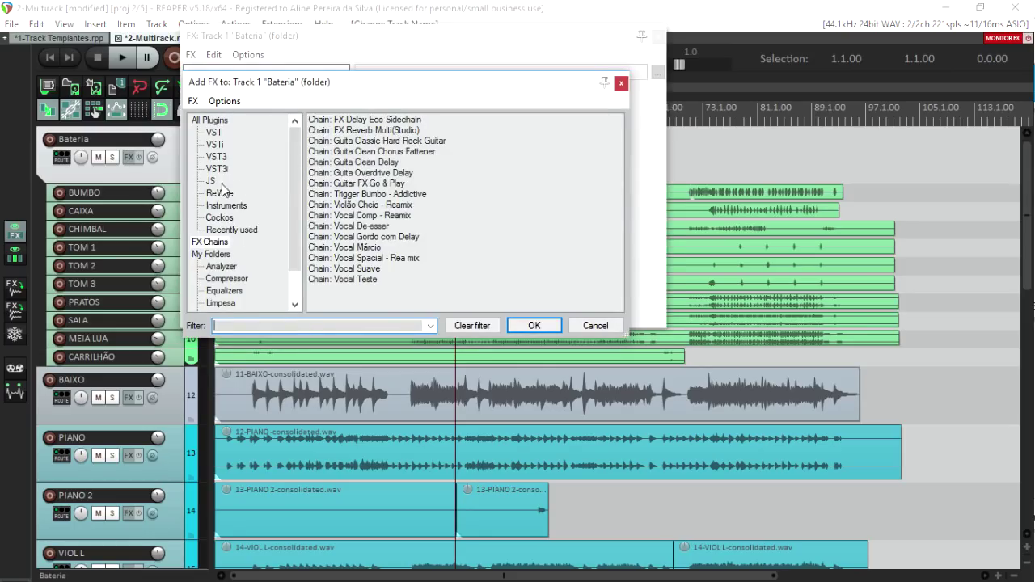
left_click(622, 83)
left_click(658, 36)
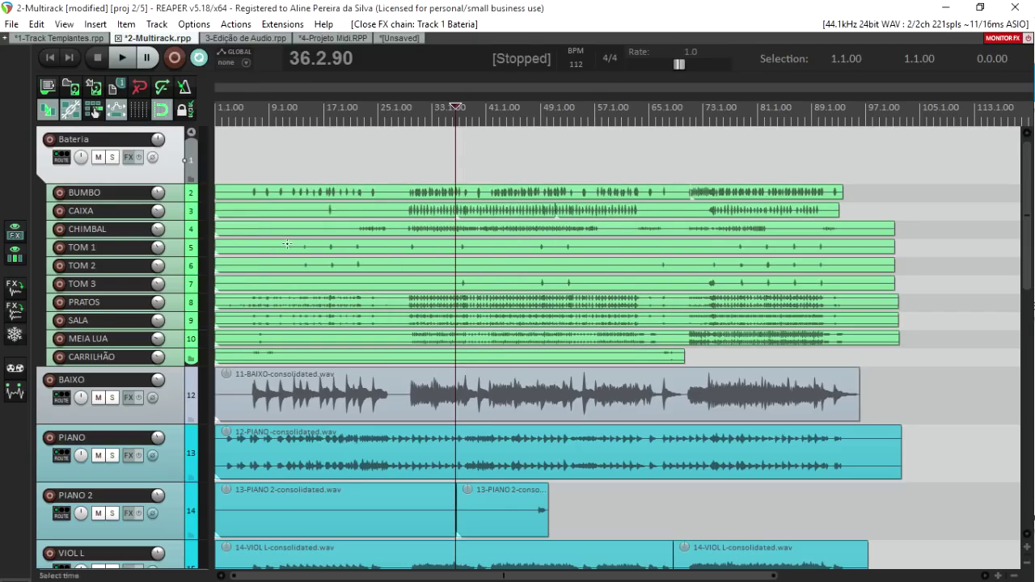
left_click(173, 201)
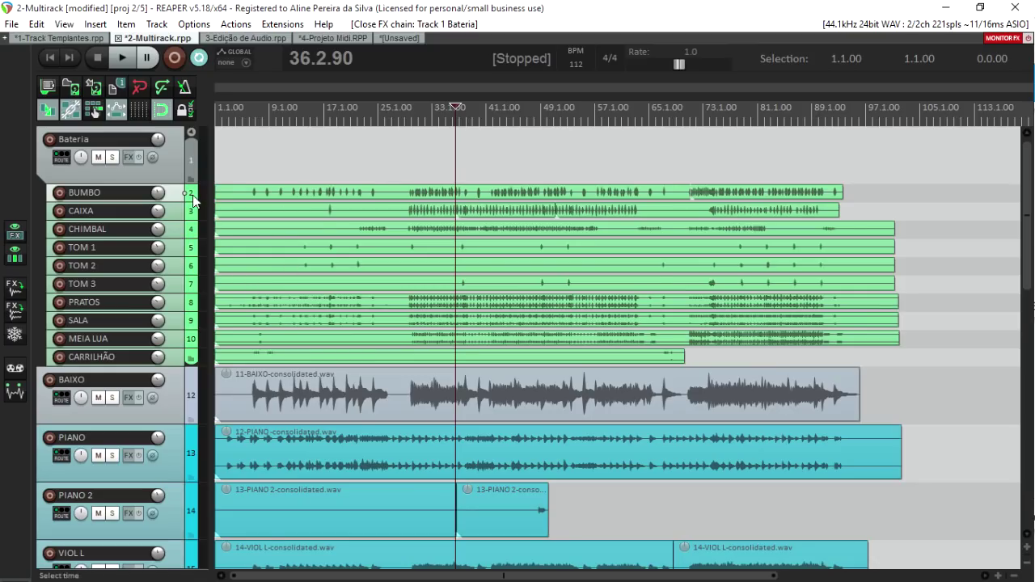
left_click(172, 158)
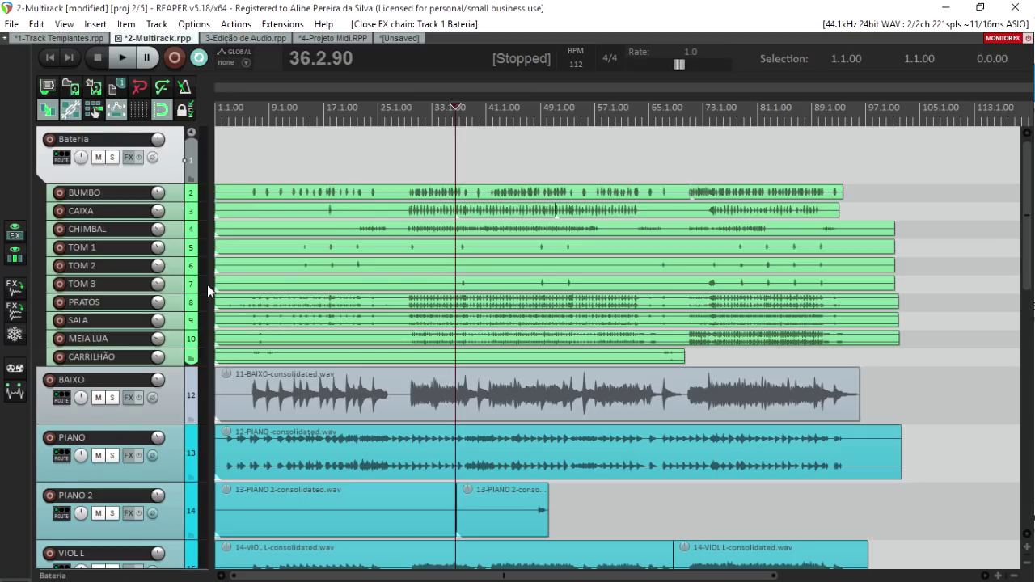
- Make the Bateria folder track taller and cycle its child tracks through the compact states, ending with them fully collapsed
scroll(197, 378, "down", 8)
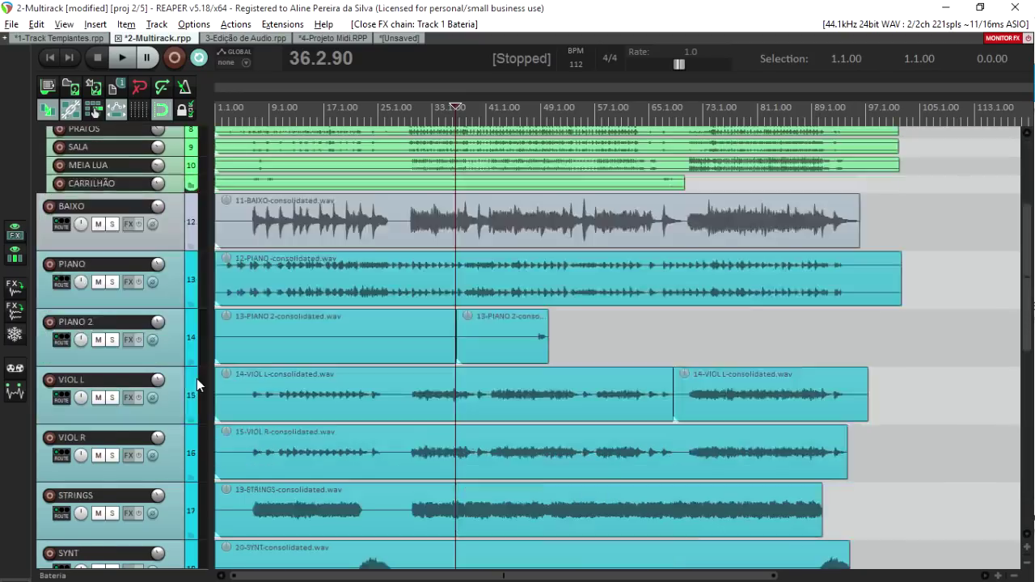
scroll(197, 379, "up", 8)
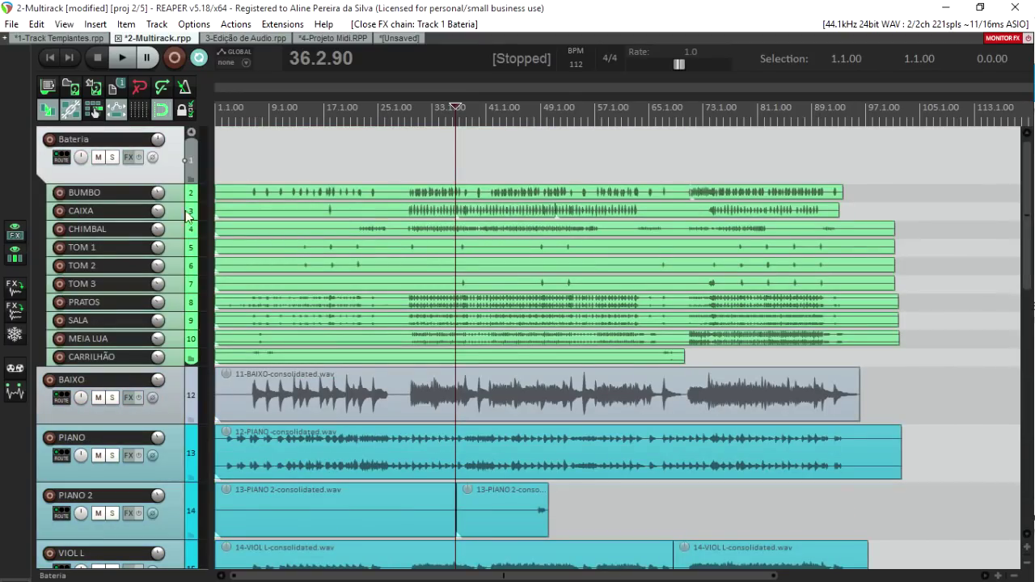
left_click_drag(181, 181, 174, 207)
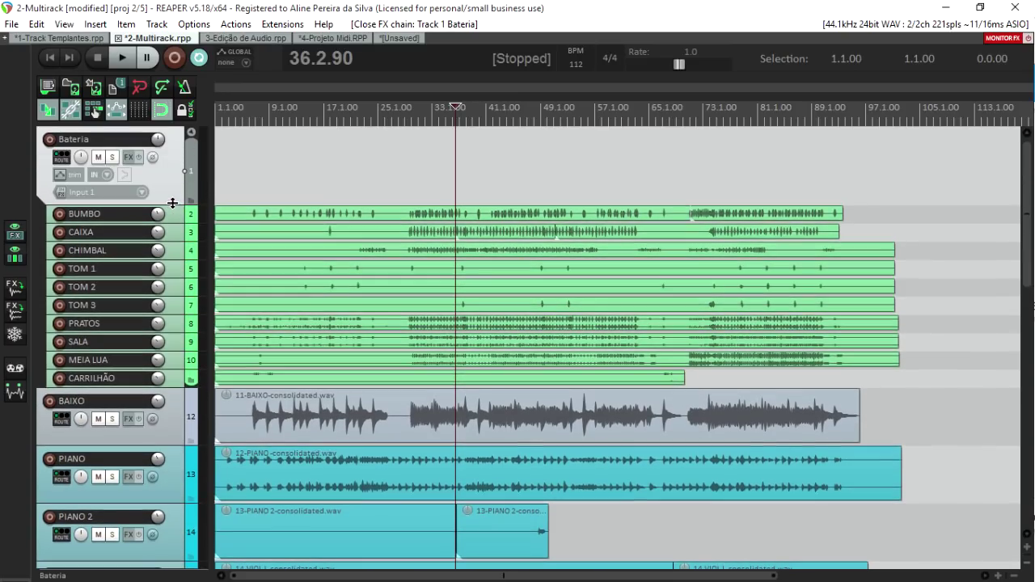
left_click(192, 131)
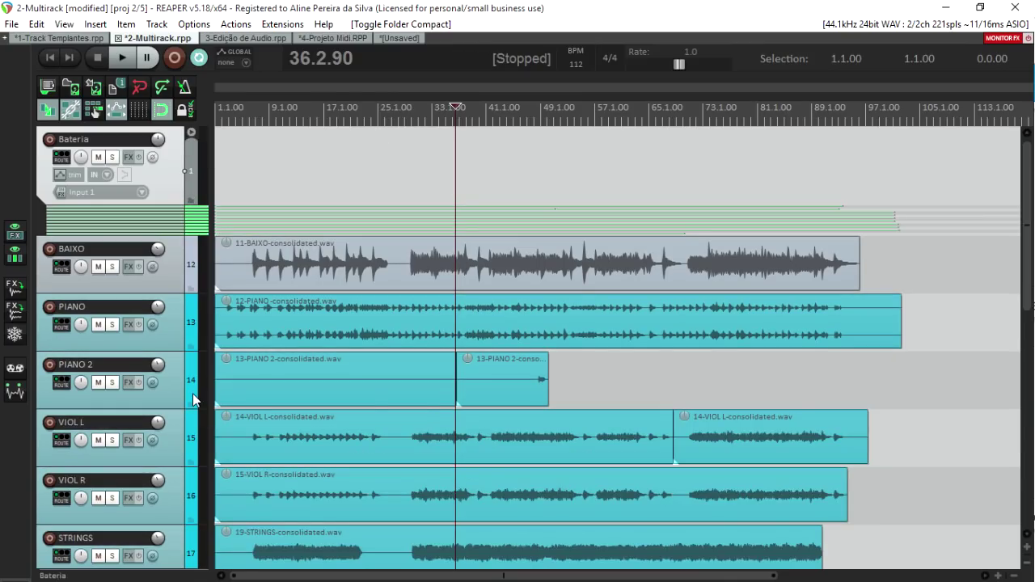
left_click(192, 133)
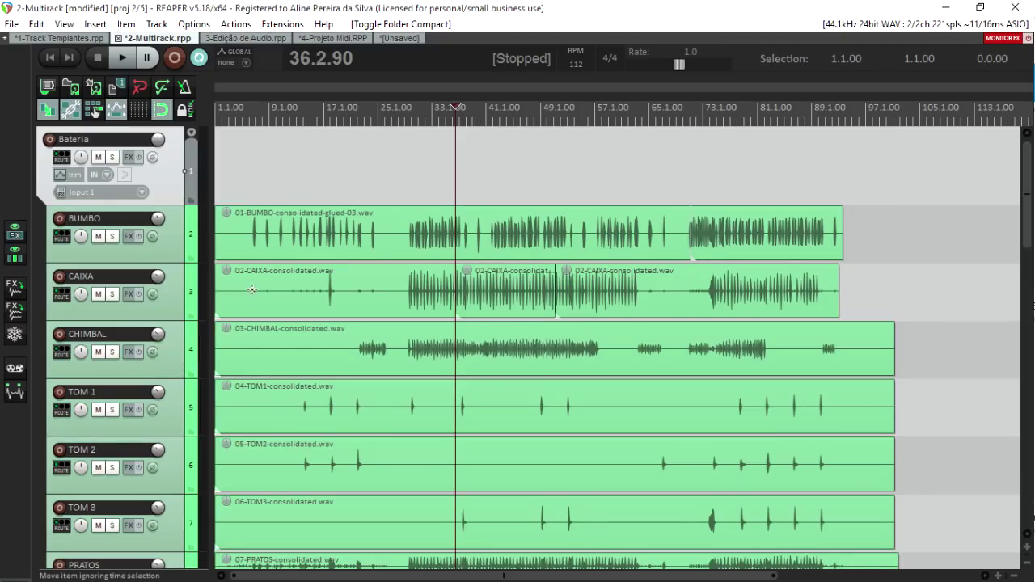
left_click(191, 131)
left_click(191, 131)
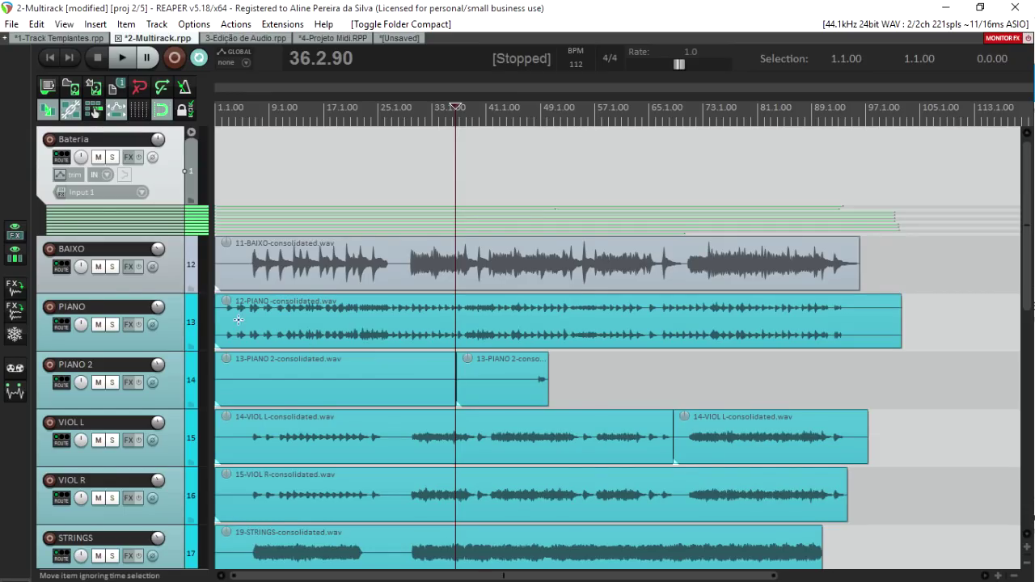
- Examine the tracks below the collapsed Bateria folder, from BAIXO down to DELAY
scroll(239, 325, "down", 3)
scroll(239, 324, "up", 2)
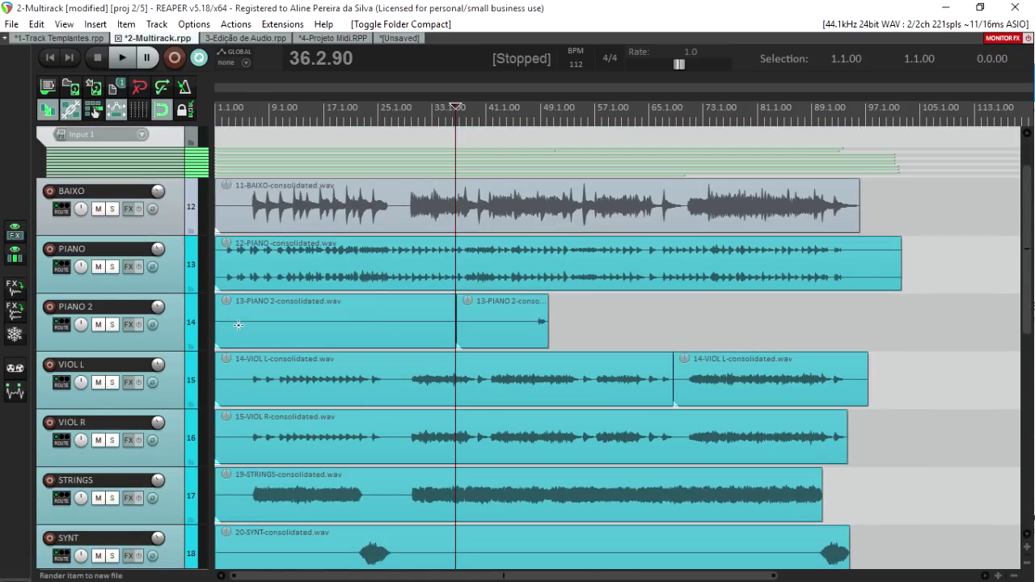
left_click(188, 272)
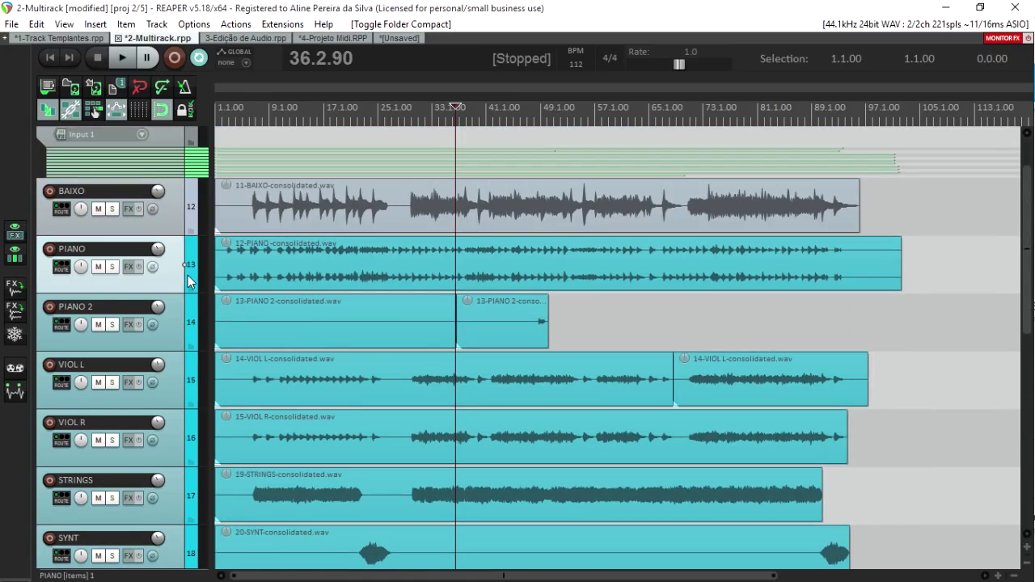
scroll(188, 287, "down", 6)
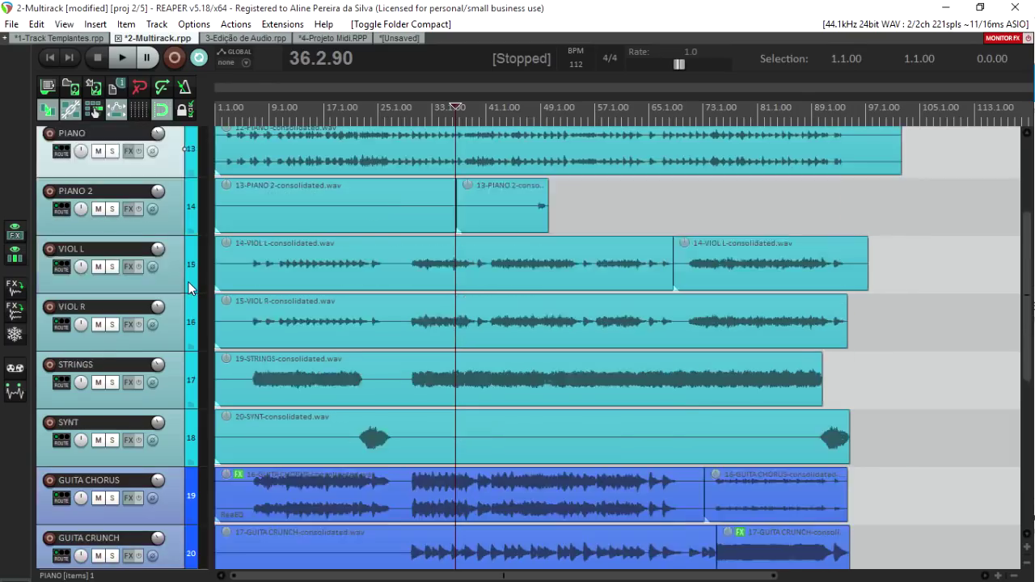
scroll(189, 283, "up", 7)
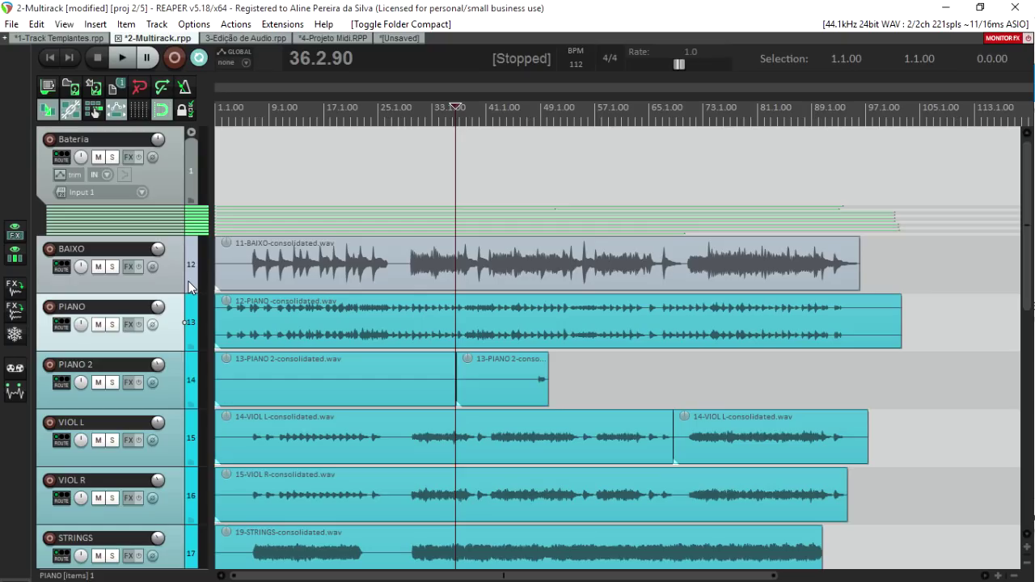
left_click(178, 162)
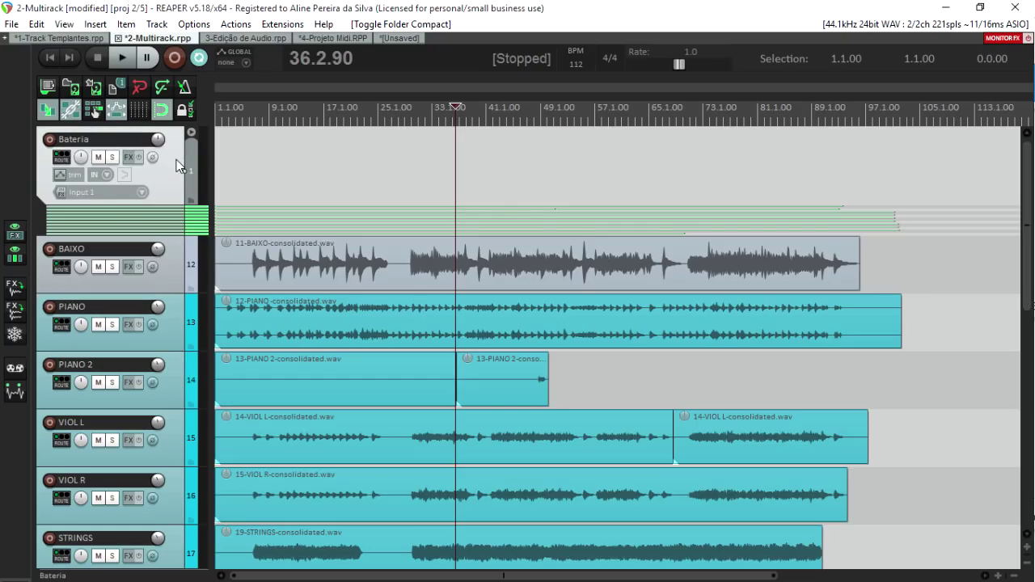
scroll(237, 169, "down", 5)
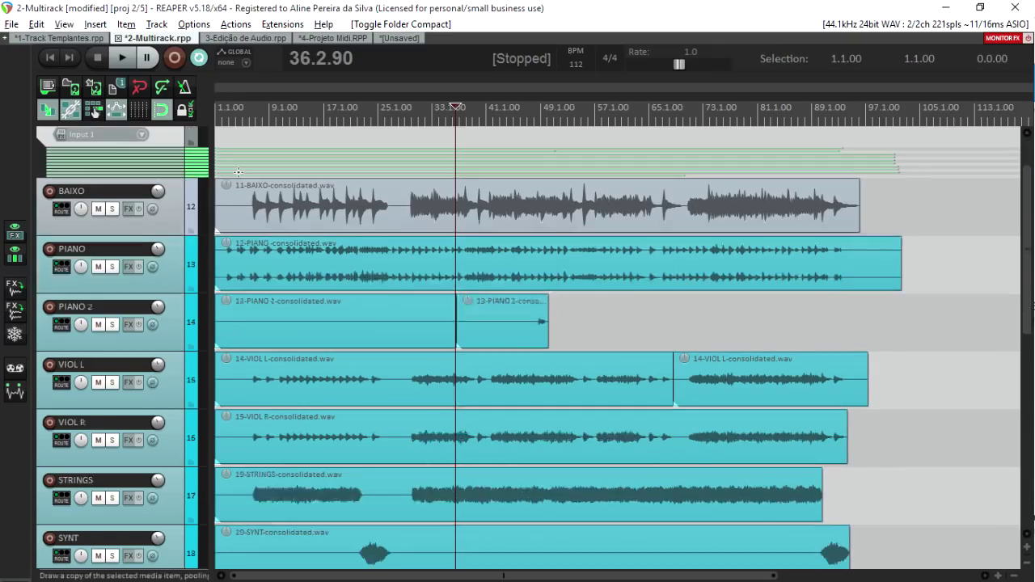
scroll(239, 172, "down", 3)
- Select the REVERB track, briefly view the mixer, and review the instrument tracks above it
left_click(169, 446)
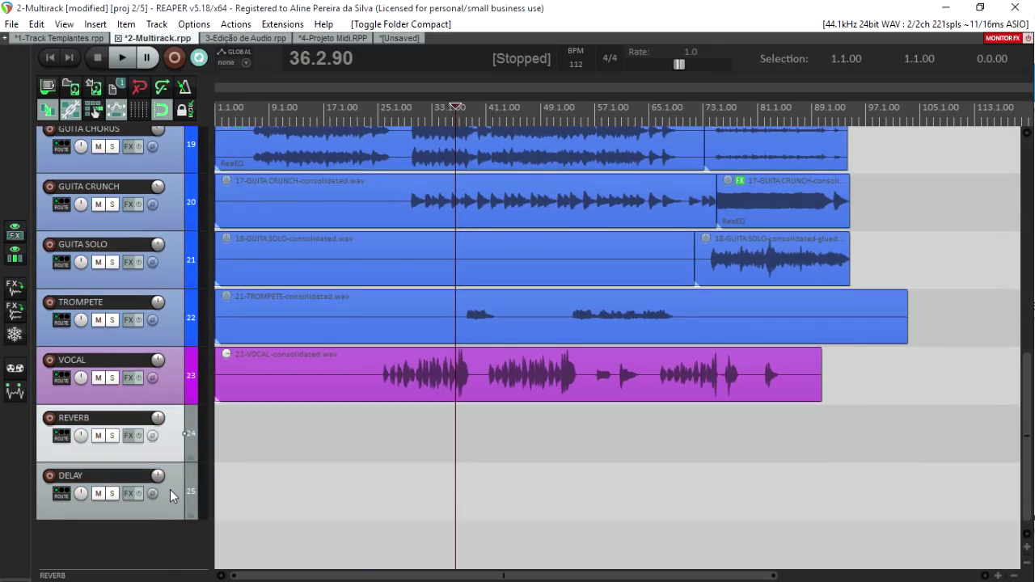
key("ctrl+m")
key("ctrl+m")
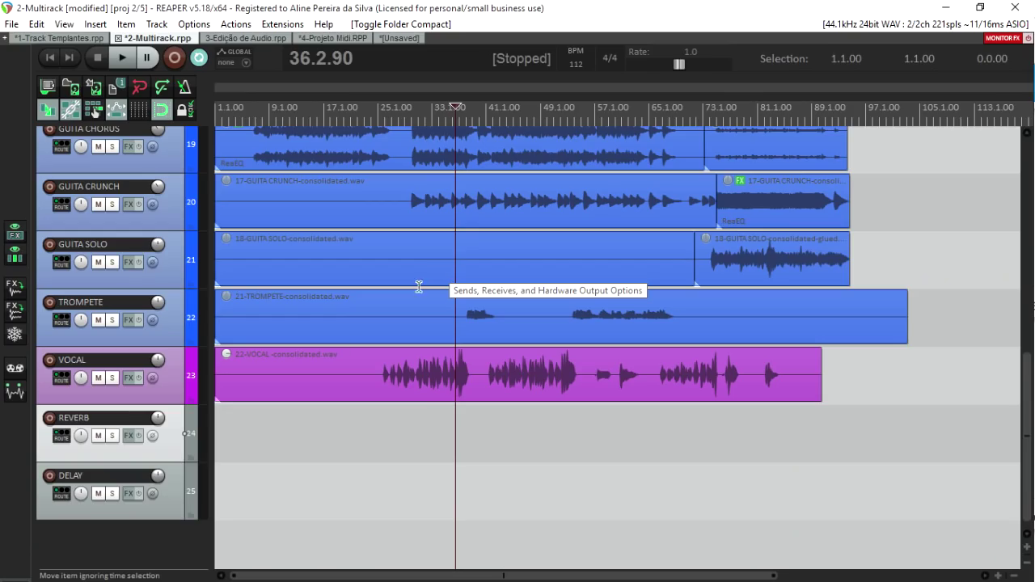
scroll(260, 378, "up", 5)
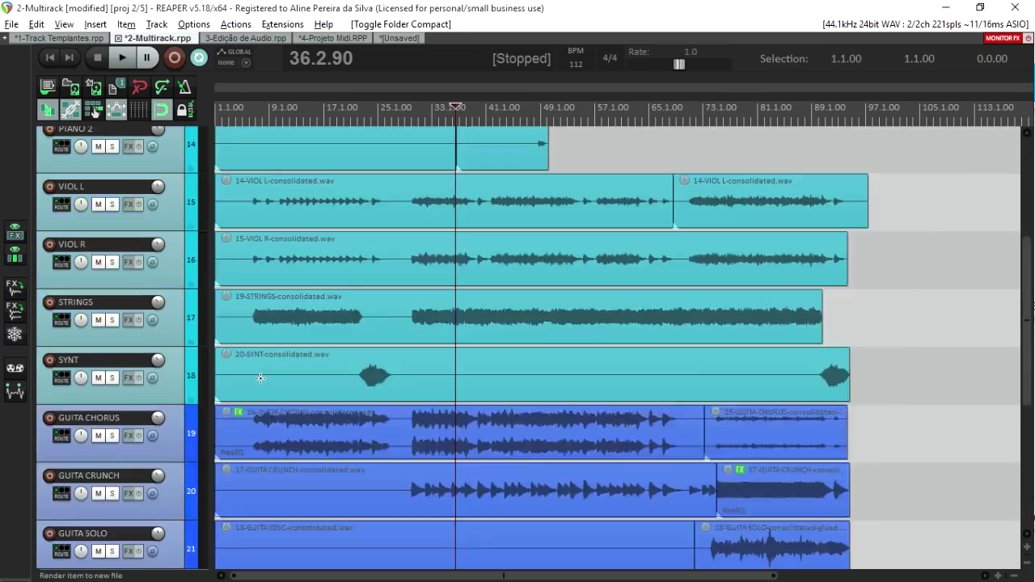
scroll(261, 377, "up", 3)
scroll(250, 387, "down", 8)
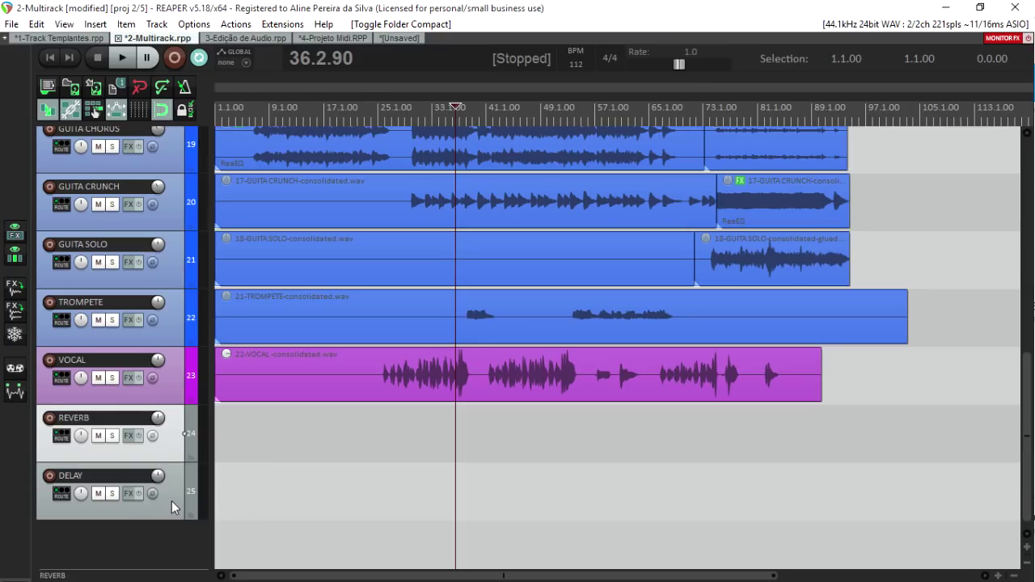
- Open the Routing Matrix with the REVERB track selected and move its window up to show more of the source tracks
left_click(174, 500)
left_click(176, 432)
key("alt+r")
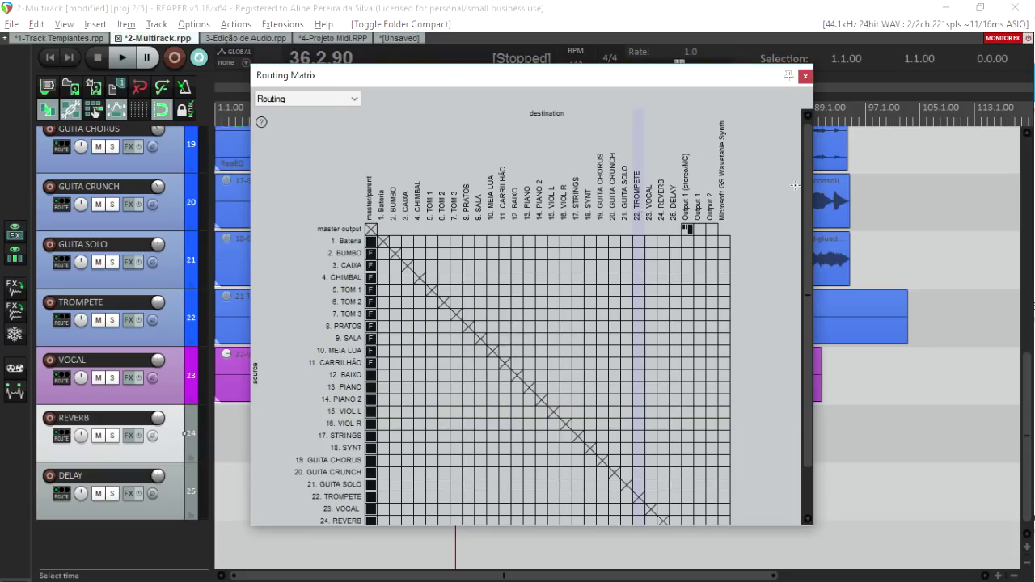
scroll(808, 195, "down", 1)
scroll(808, 195, "down", 2)
scroll(808, 179, "up", 3)
left_click_drag(694, 76, 707, 30)
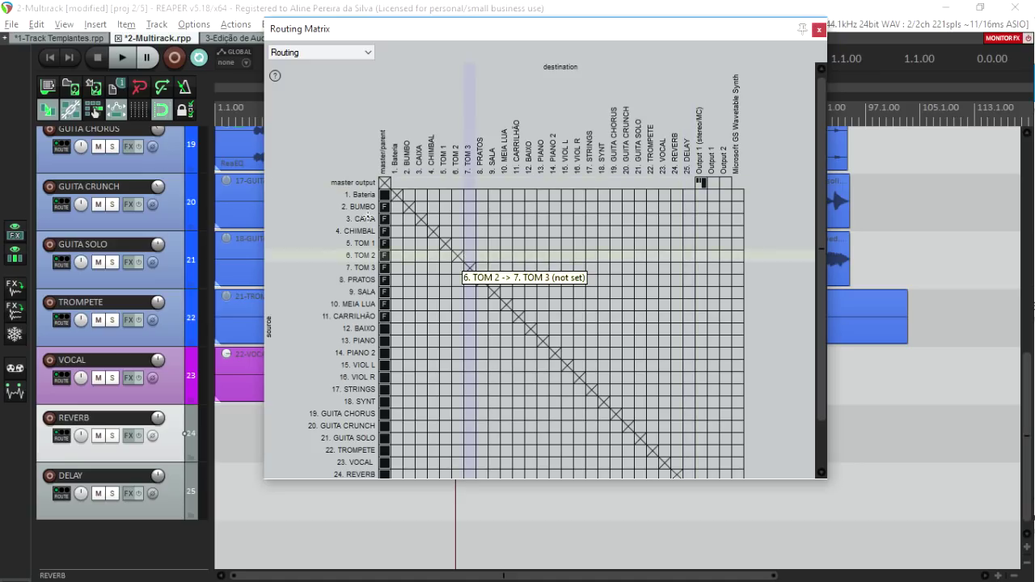
- Create sends to the REVERB track from each drum track, BUMBO through CARRILHÃO, in the Routing Matrix
left_click(676, 207)
left_click(676, 219)
left_click(676, 231)
left_click(676, 243)
left_click(677, 255)
left_click(676, 268)
left_click(676, 280)
left_click(676, 292)
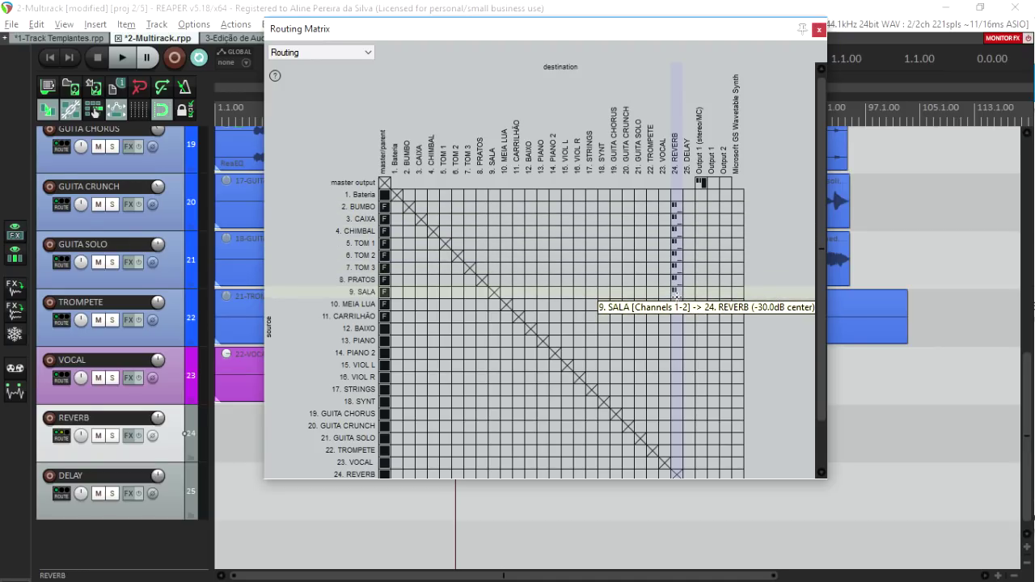
left_click(676, 304)
left_click(676, 316)
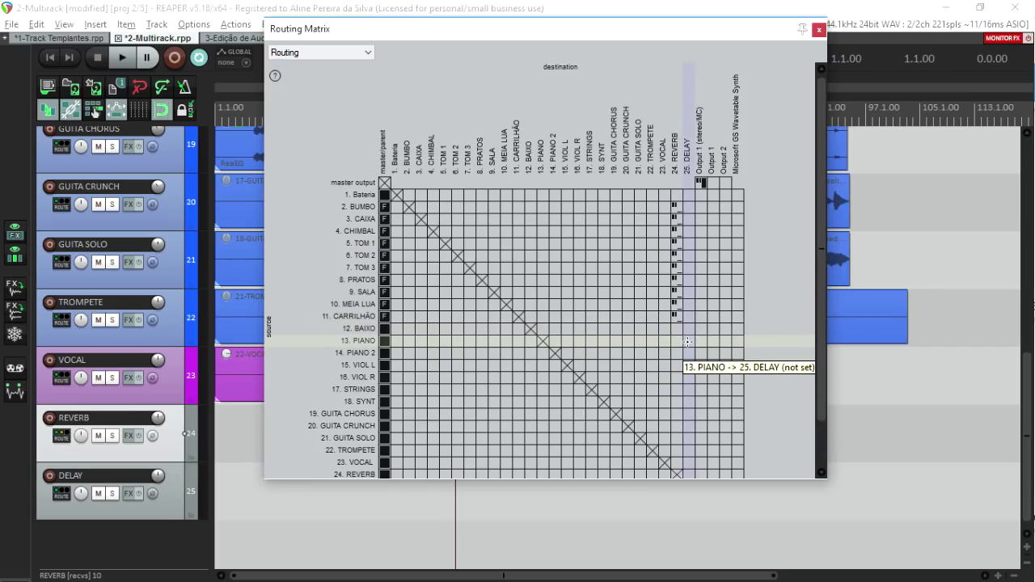
- Create sends to the DELAY track from PIANO through SYNT, and check the sends in the mixer
left_click_drag(688, 342, 686, 401)
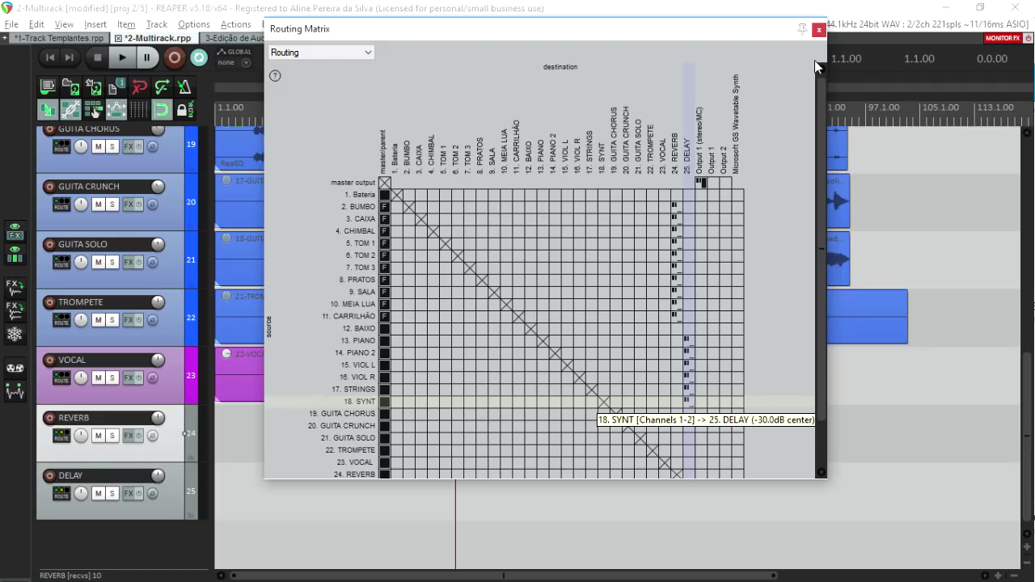
left_click(819, 29)
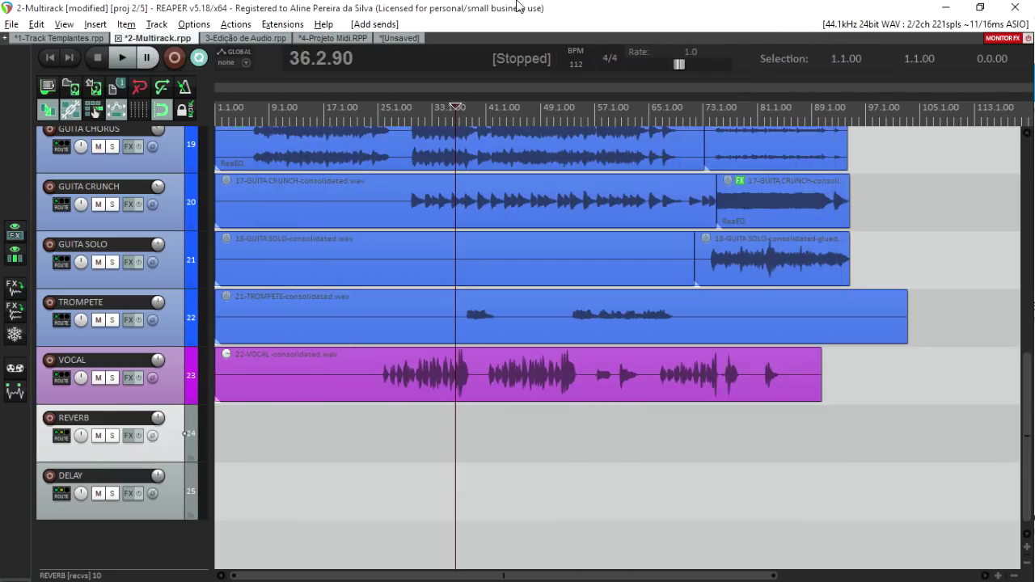
key("ctrl+m")
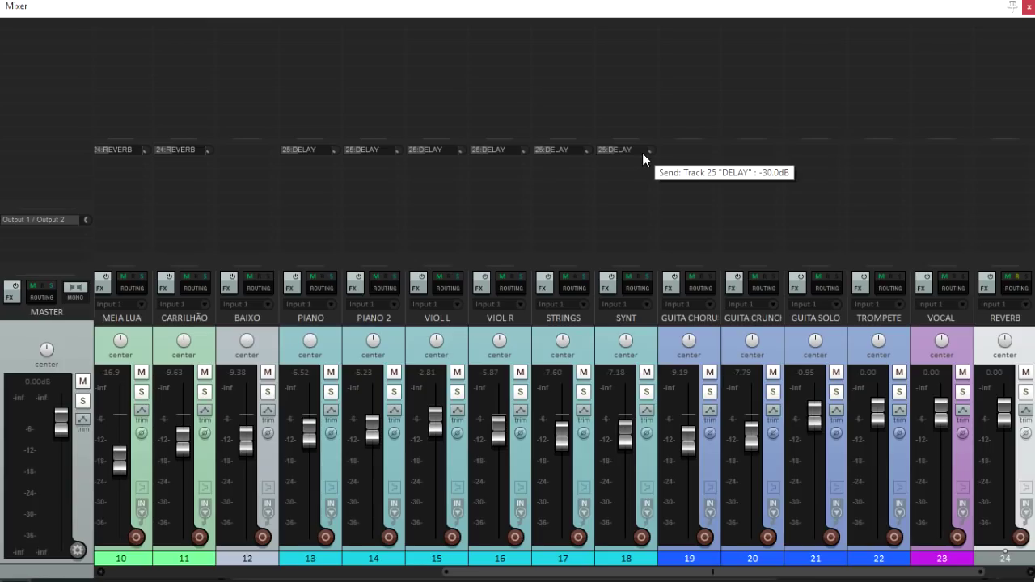
key("ctrl+m")
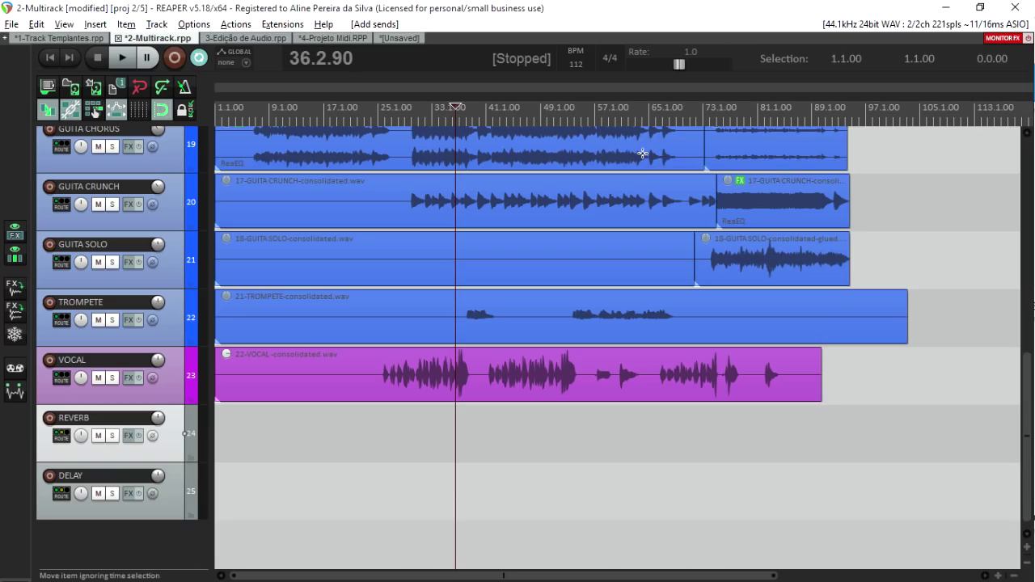
- Reopen the Routing Matrix and remove all the track sends to REVERB and DELAY
key("alt+r")
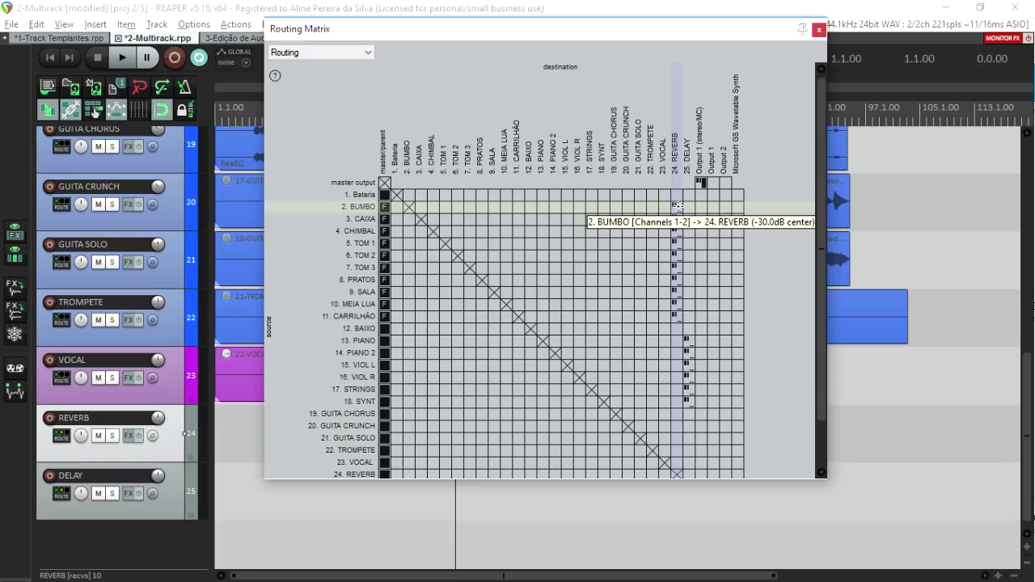
mouse_move(675, 243)
left_mouse_down()
mouse_move(673, 315)
mouse_move(687, 344)
mouse_move(675, 302)
left_mouse_up()
left_click(674, 316)
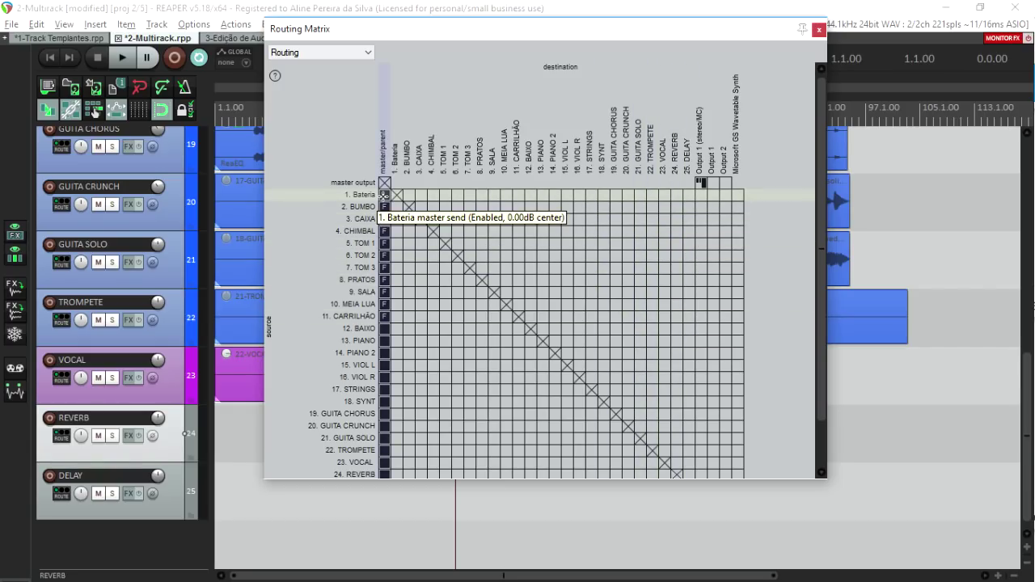
- In the Routing Matrix, disable the master sends of tracks 1 to 24, and route tracks 2 BUMBO through 19 GUITA CHORUS to 24 REVERB
left_click_drag(383, 194, 383, 474)
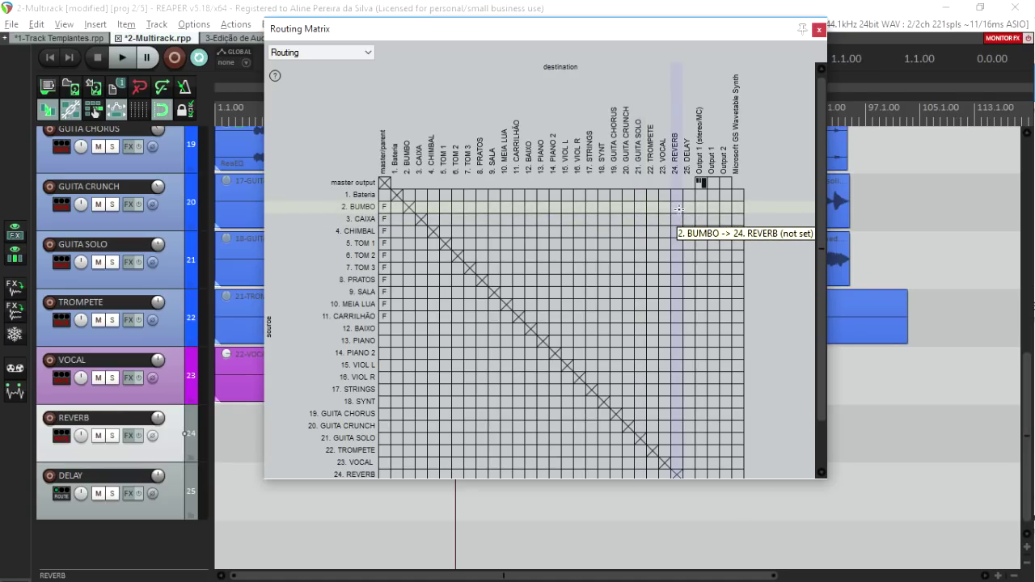
left_click_drag(677, 209, 678, 421)
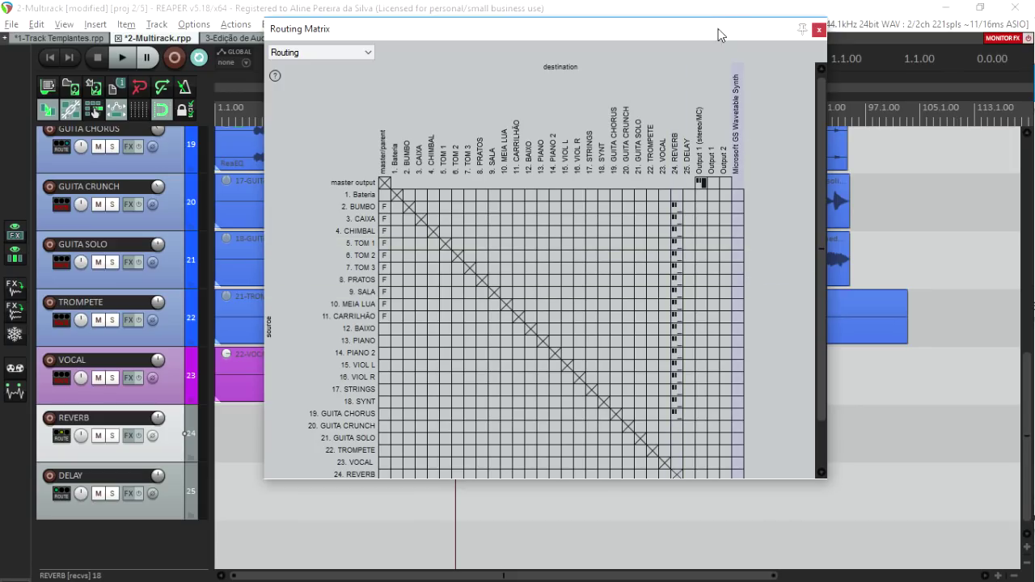
left_click_drag(718, 31, 723, 33)
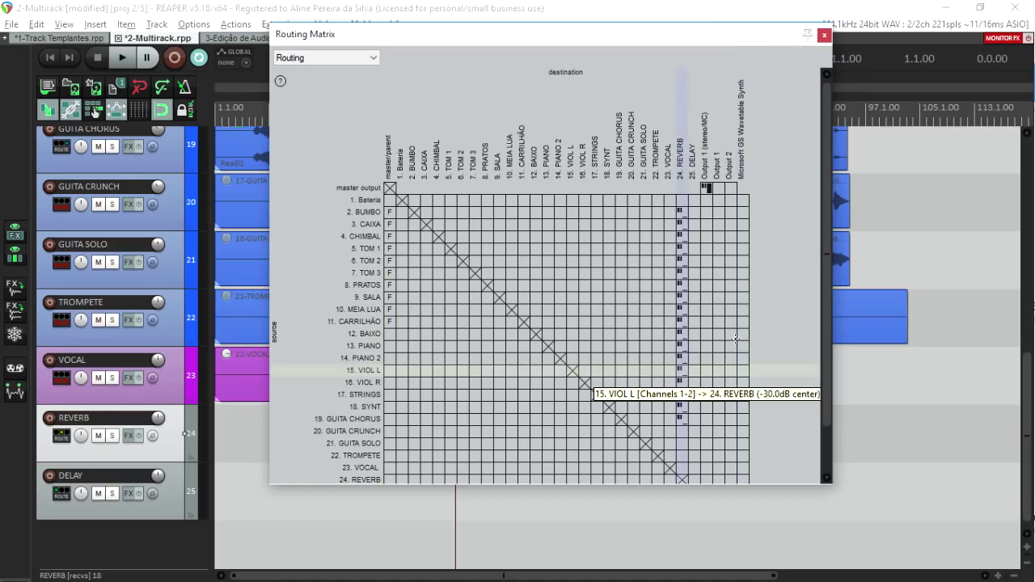
left_click_drag(532, 34, 532, 52)
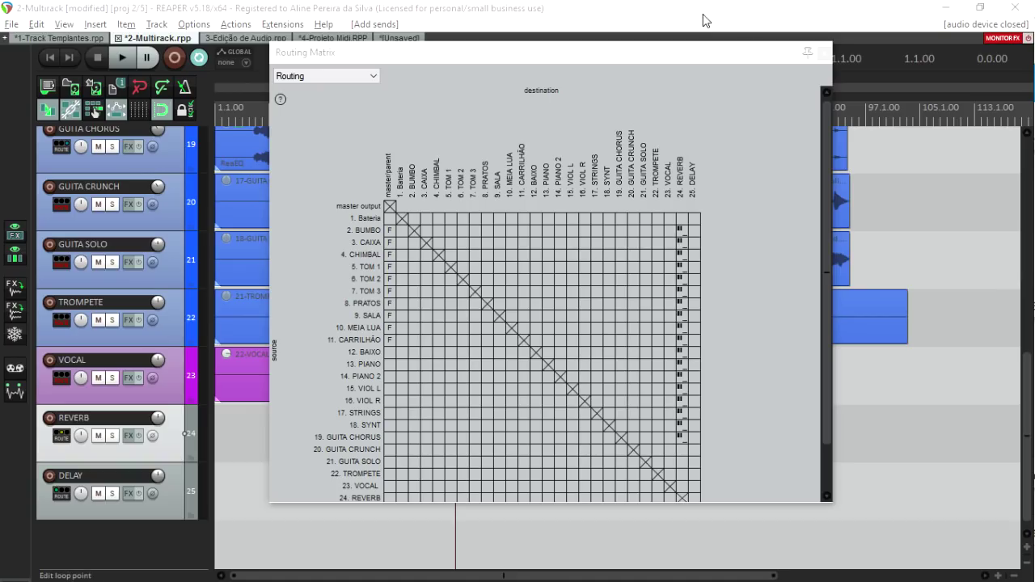
left_click(825, 53)
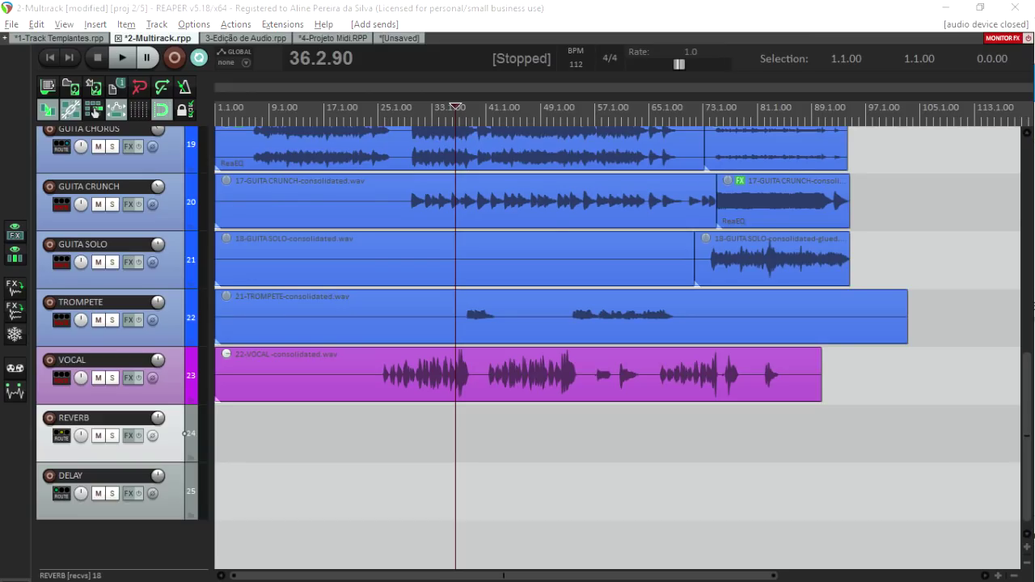
- Switch to the 3-Edição de Audio project and move the VIOLAO SOLO AKG.wav item on track 2 further along the timeline
key("ctrl+Tab")
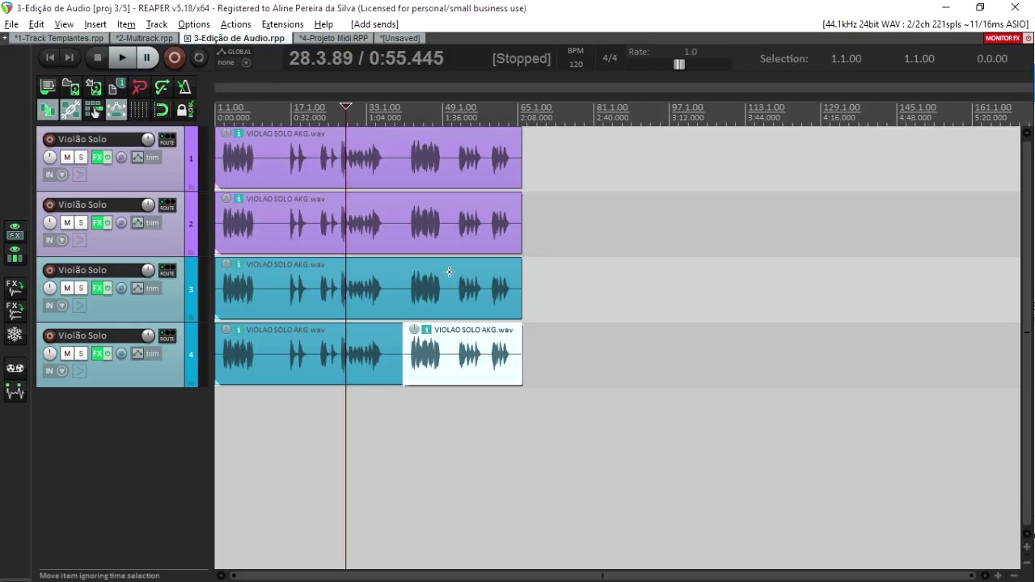
left_click(620, 351)
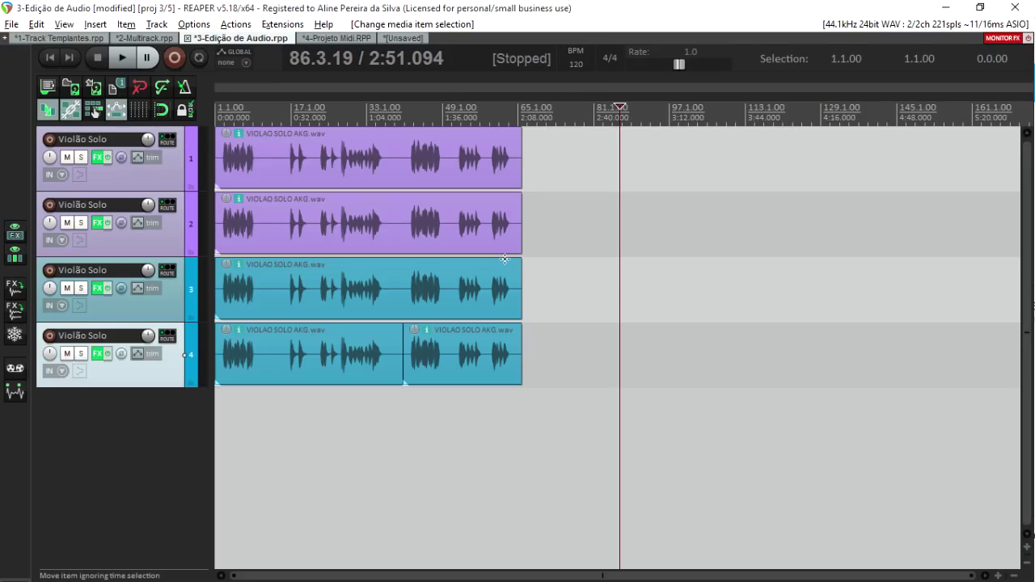
left_click(373, 227)
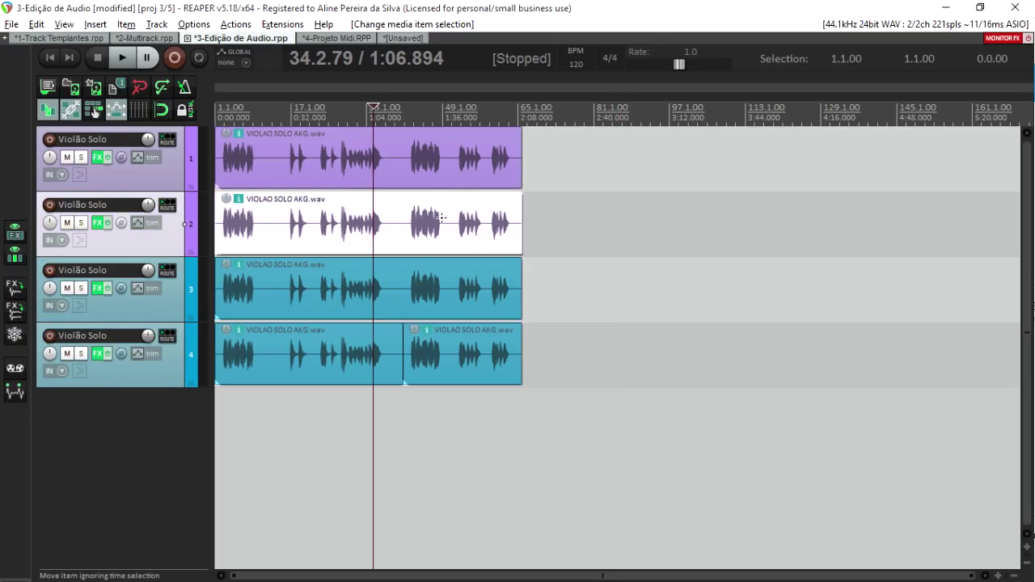
left_click_drag(296, 233, 340, 254)
- Split the track 2 item at 51.2.33 and move its second part further along the timeline, leaving a gap
left_click(453, 243)
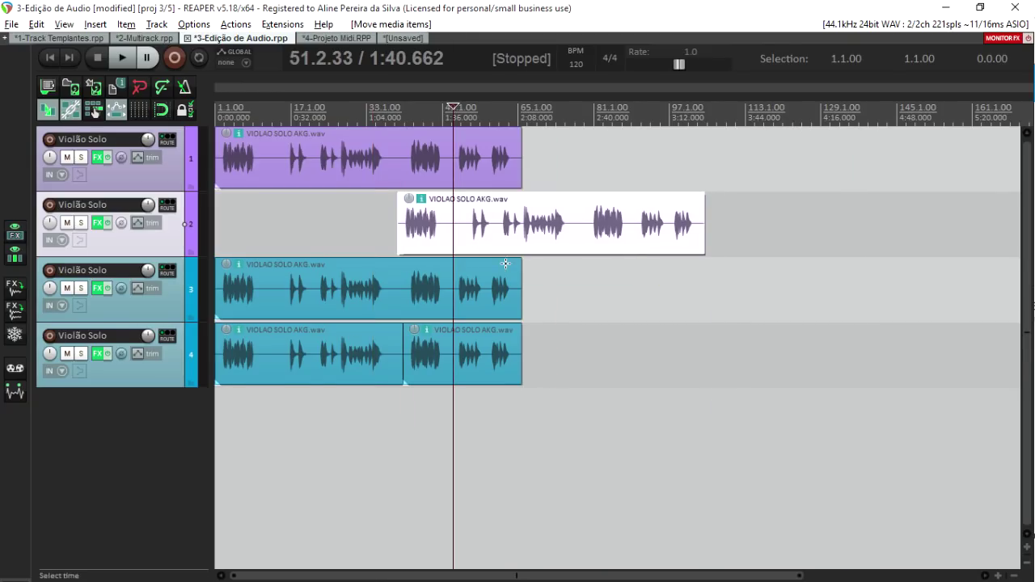
key("s")
left_click_drag(542, 225, 576, 228)
scroll(584, 234, "down", 2)
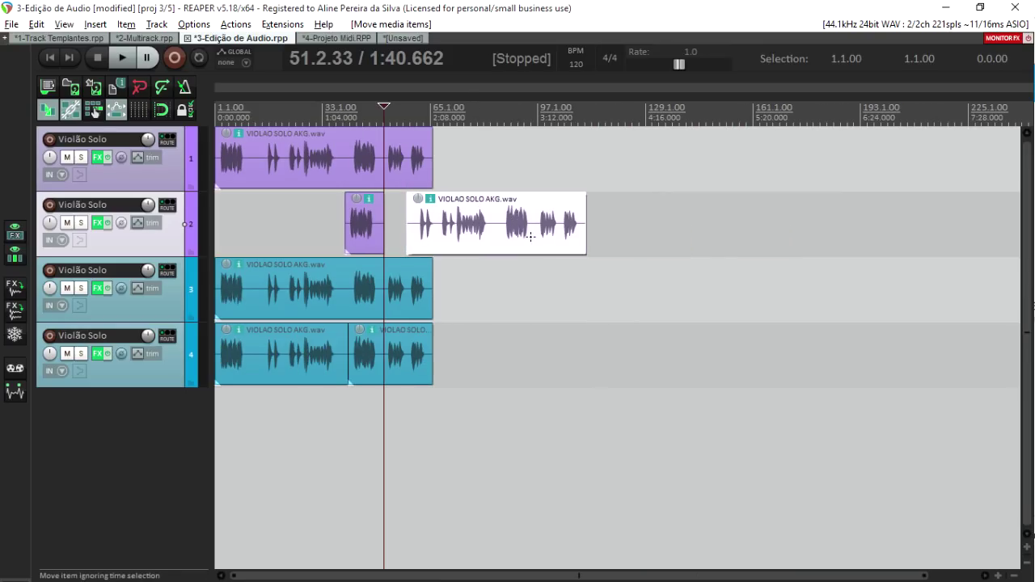
- Copy the longer split piece on track 2 once after itself, and duplicate the resulting pair of items two more times along the track
left_click_drag(485, 226, 682, 228)
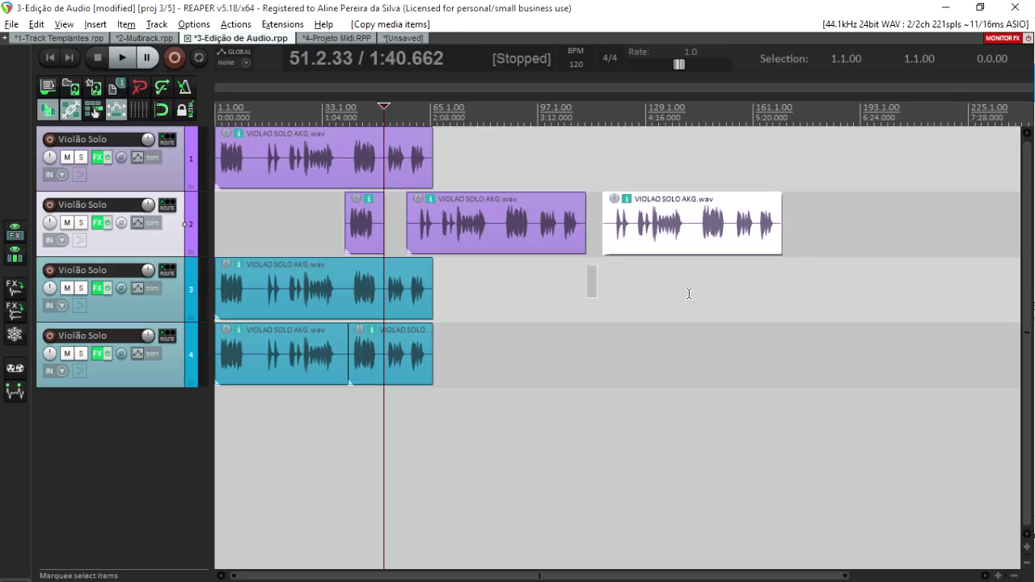
left_click(690, 295)
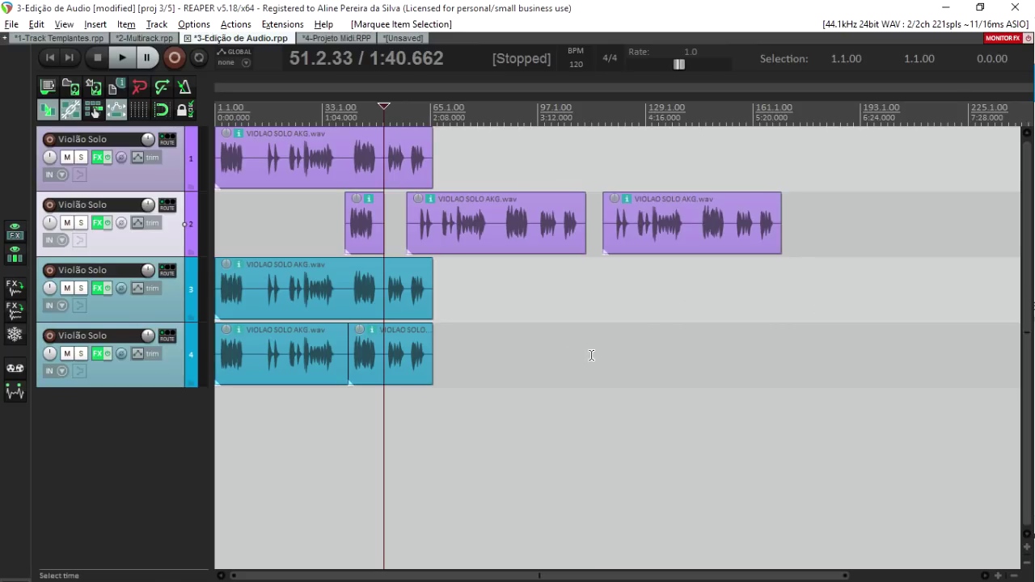
left_click_drag(729, 357, 507, 192)
scroll(528, 216, "down", 4)
left_click_drag(316, 234, 671, 231)
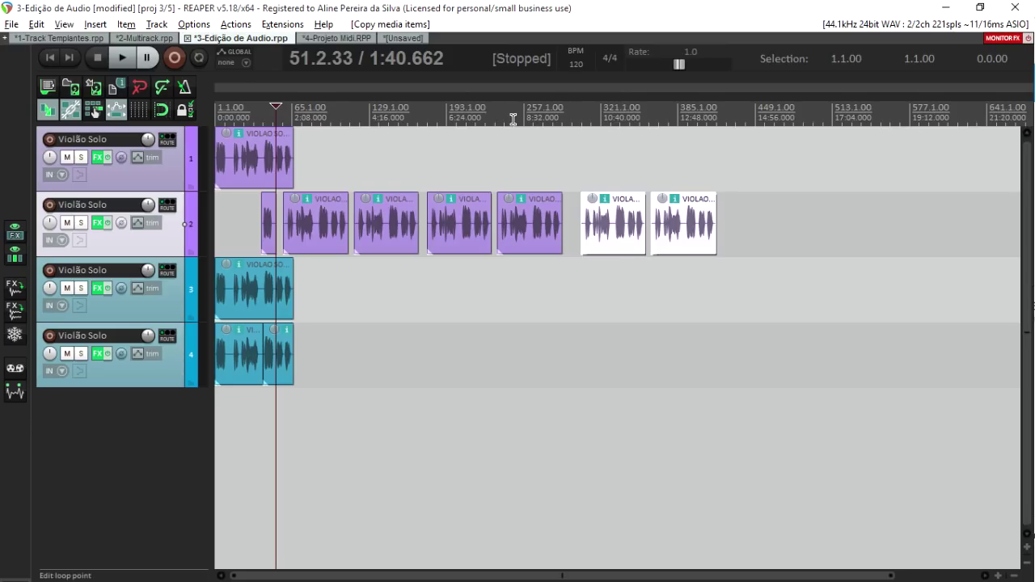
scroll(551, 234, "up", 3)
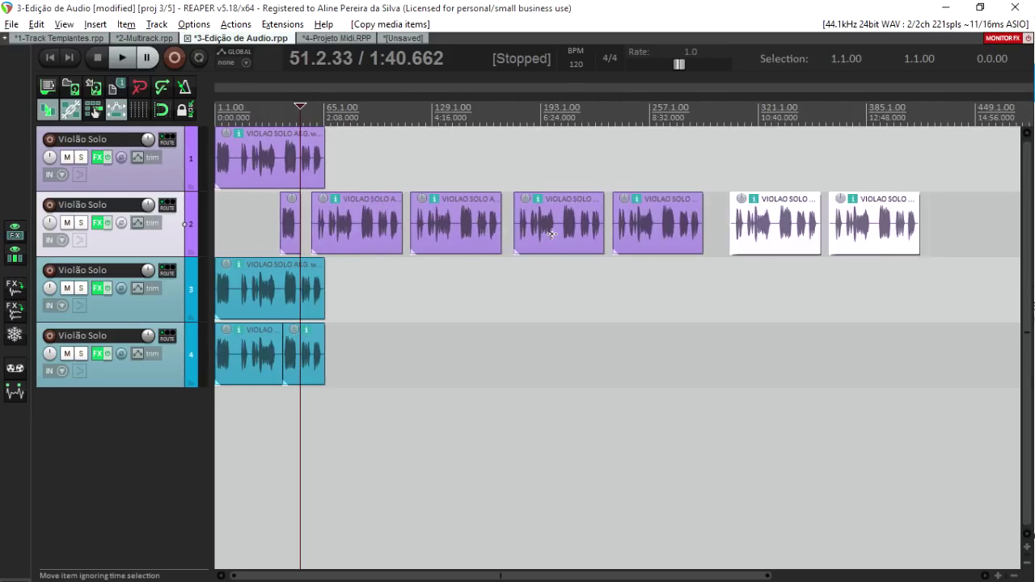
scroll(551, 233, "down", 2)
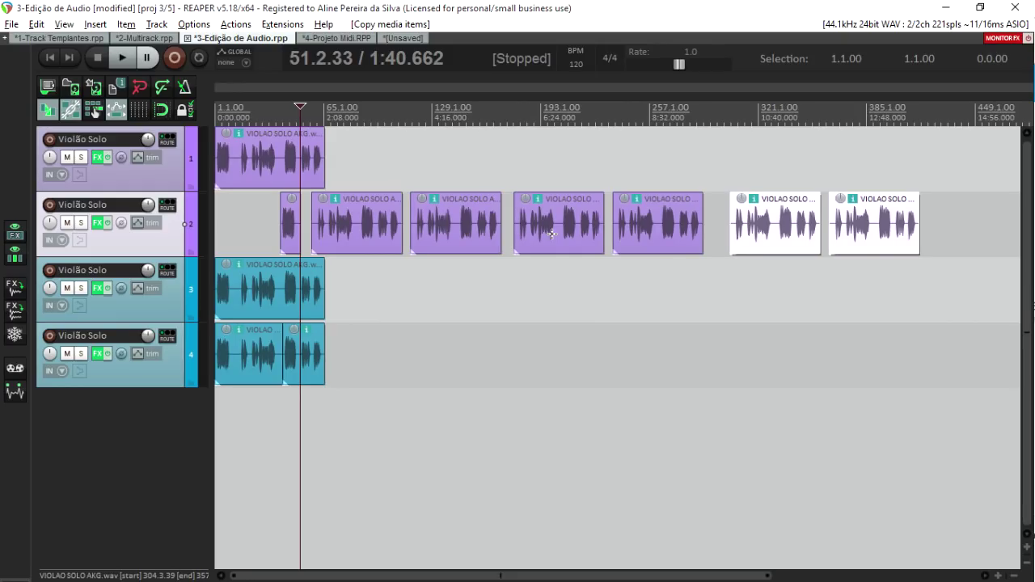
scroll(551, 234, "down", 1)
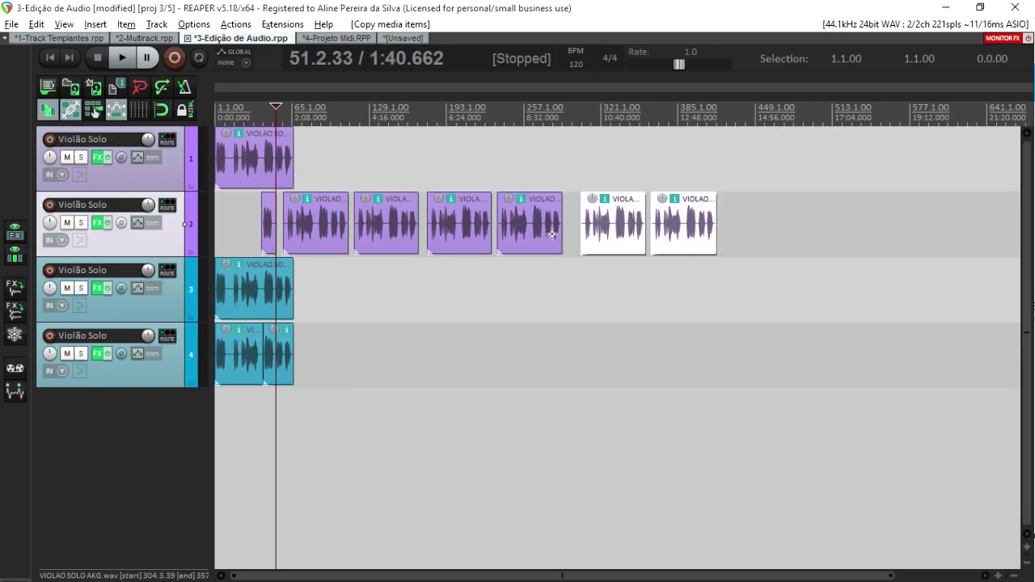
scroll(552, 234, "up", 2)
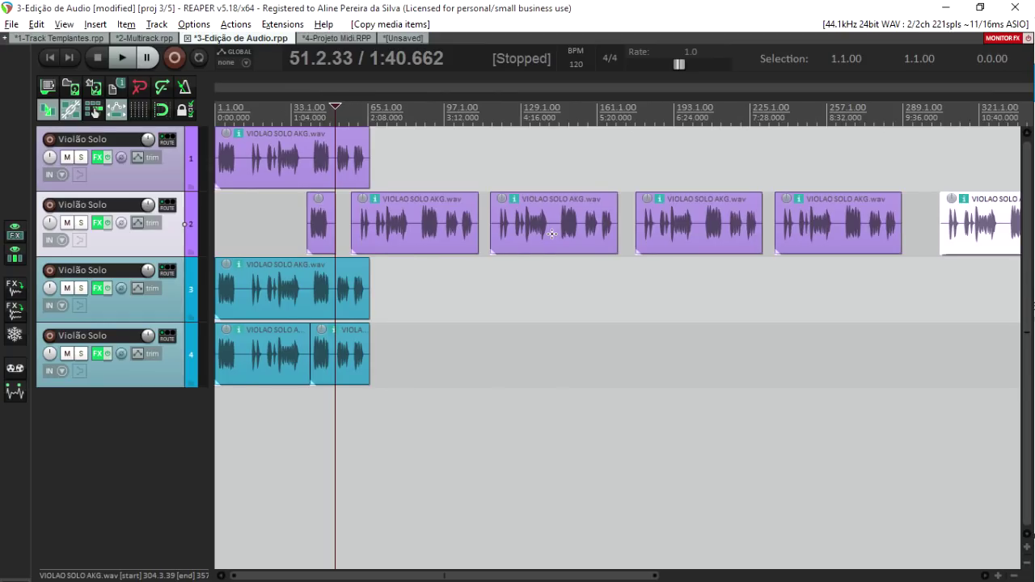
scroll(552, 234, "down", 2)
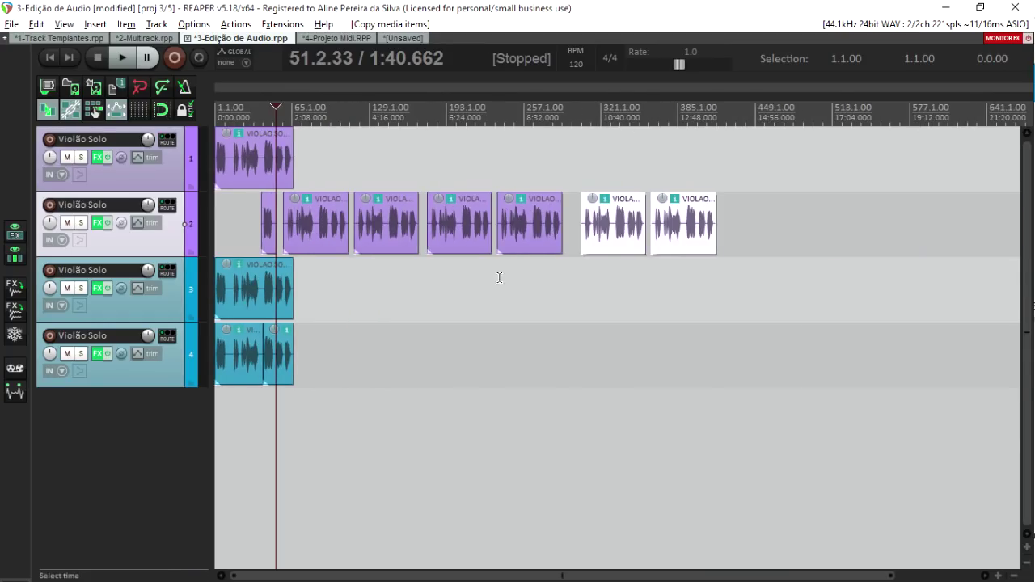
- Group the last four items on track 2, try moving them together, and undo the move
left_click_drag(480, 283, 674, 203)
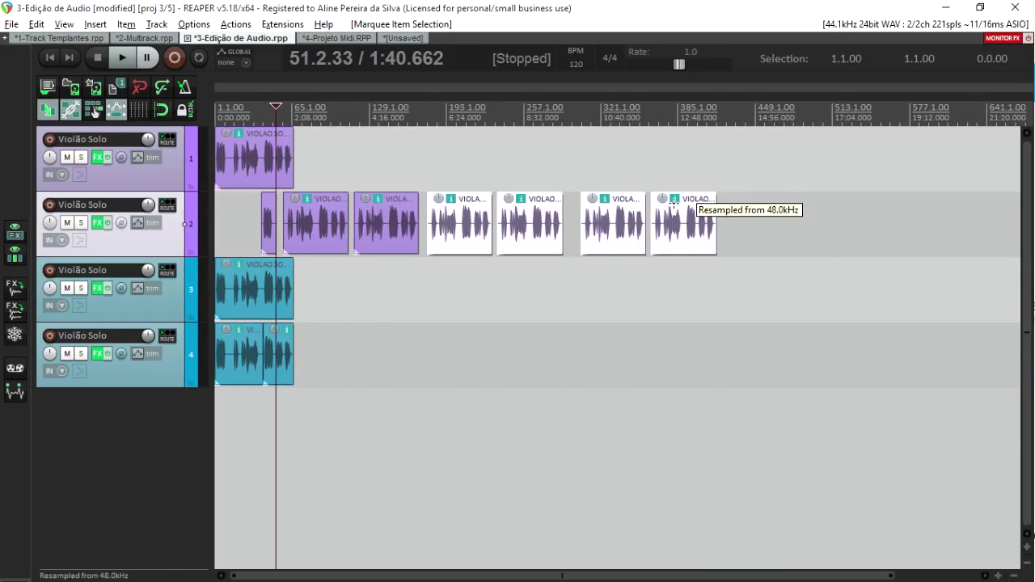
key("ctrl+g")
left_click_drag(518, 236, 562, 245)
key("ctrl+z")
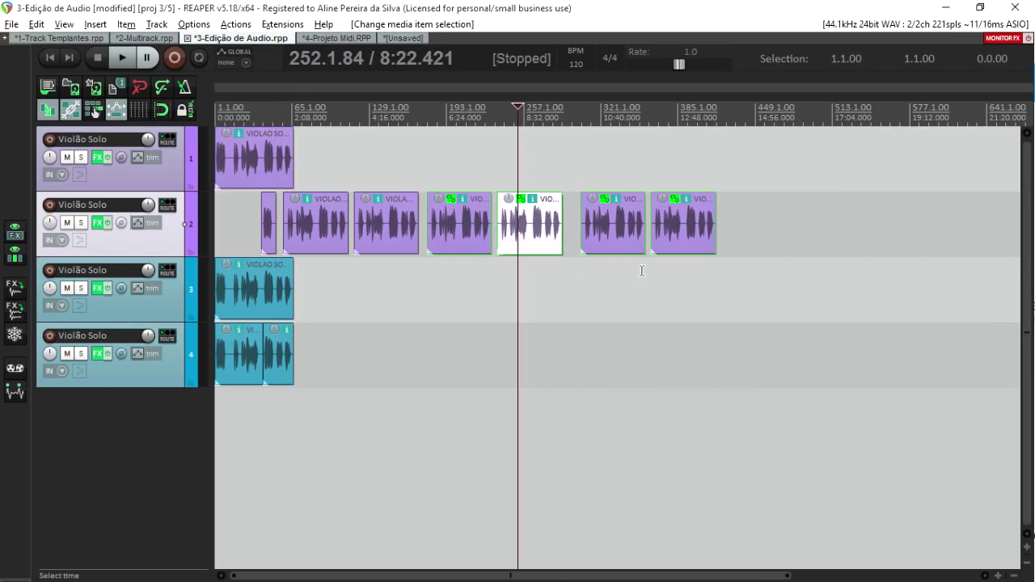
- Select the four grouped items on track 2, shift them together along the timeline, and clear the selection
left_click(473, 120)
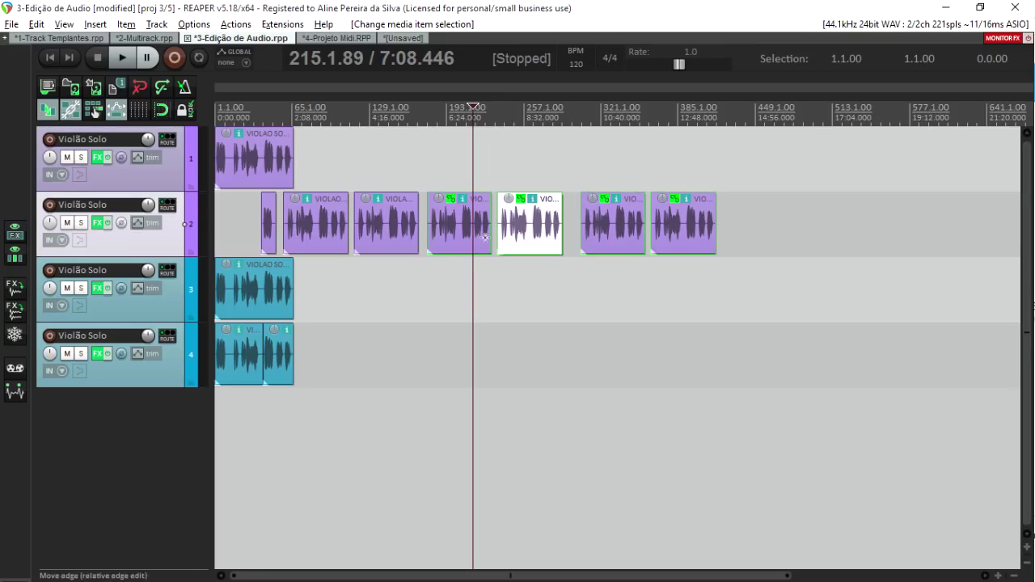
left_click_drag(472, 284, 680, 207)
left_click_drag(502, 229, 477, 225)
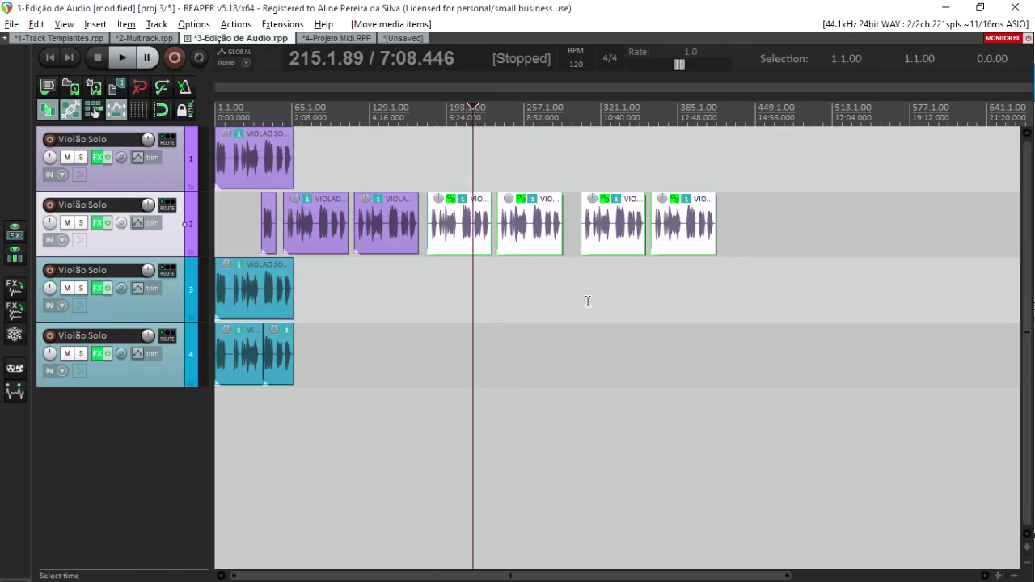
left_click(591, 298)
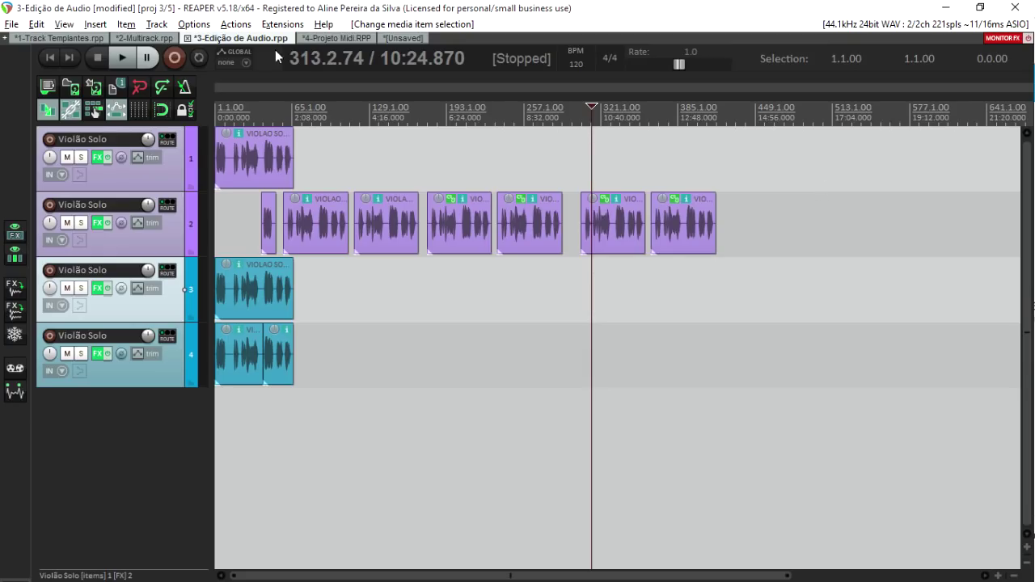
- Switch to the 2-Multirack project and select the 11-BAIXO-consolidated.wav item on the BAIXO track
left_click(142, 37)
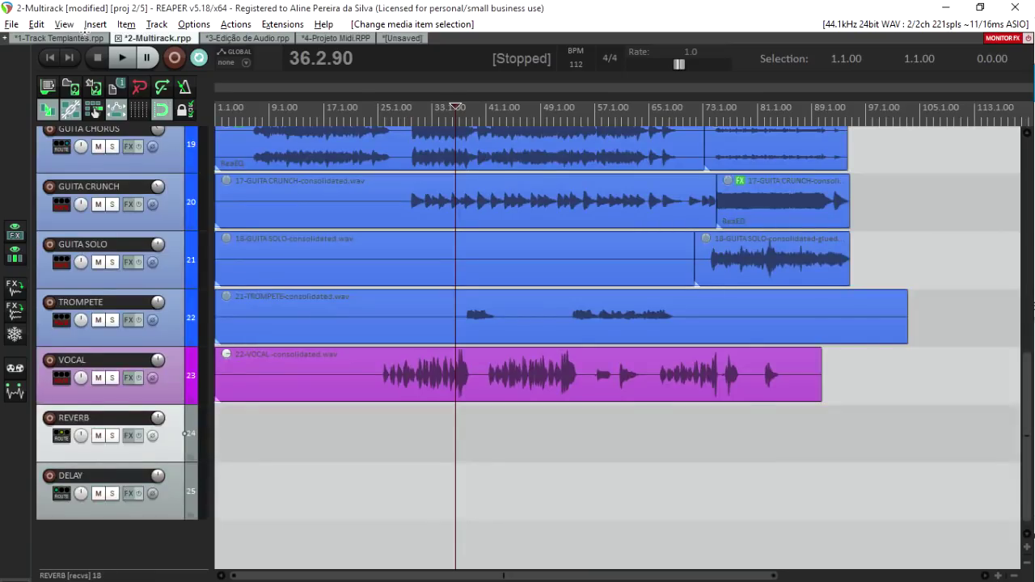
left_click(89, 37)
left_click(162, 37)
scroll(446, 173, "up", 5)
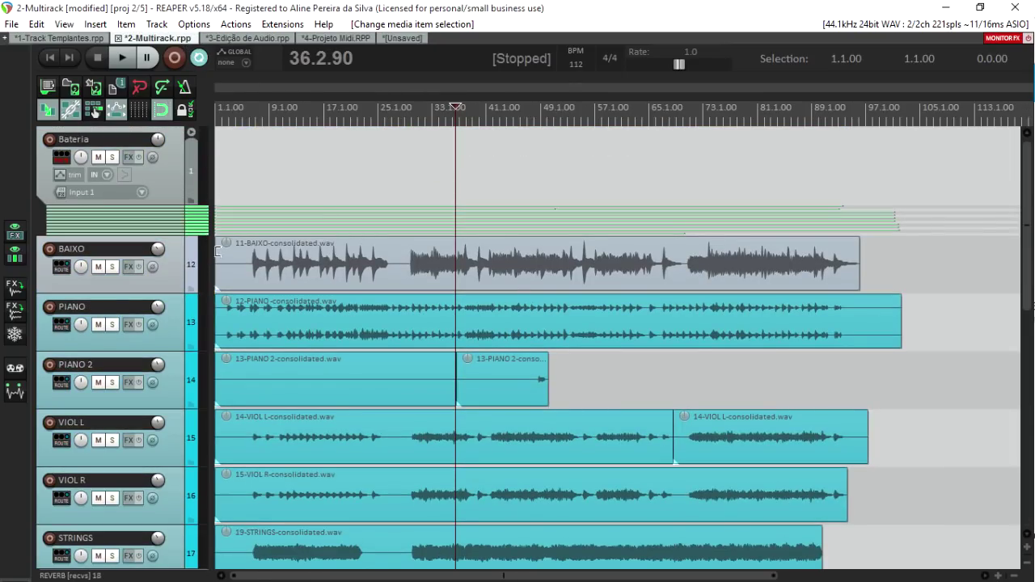
left_click(271, 263)
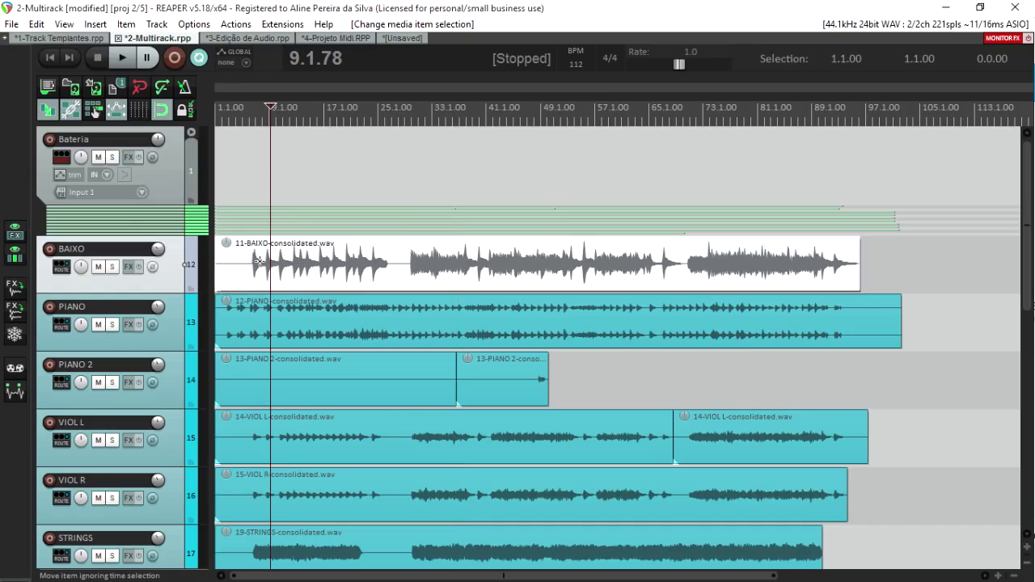
- Examine the BAIXO item's waveform in close detail, especially around measures 24 to 27, and return to the overview of all tracks
left_click_drag(244, 259, 287, 272)
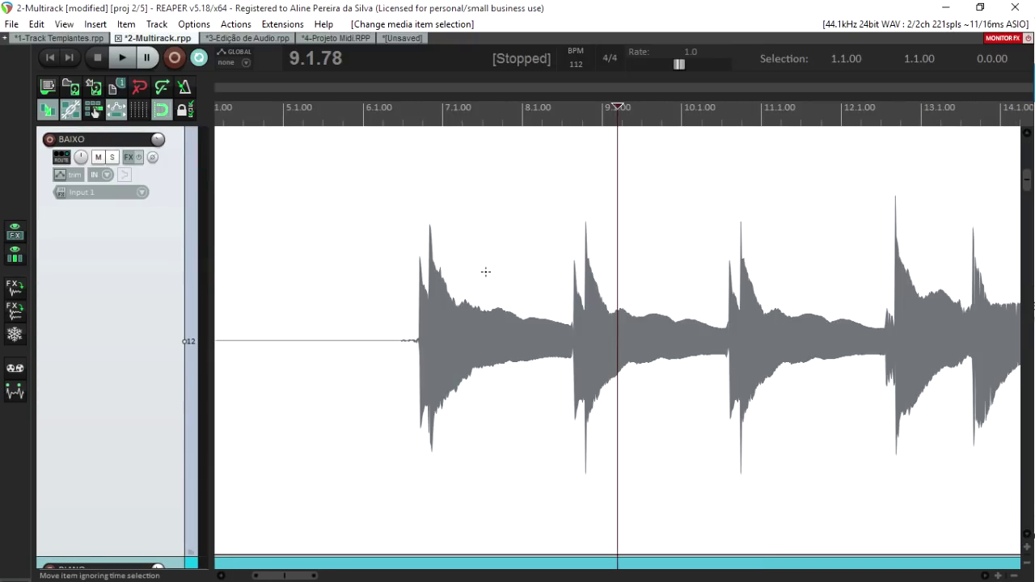
scroll(564, 346, "down", 4)
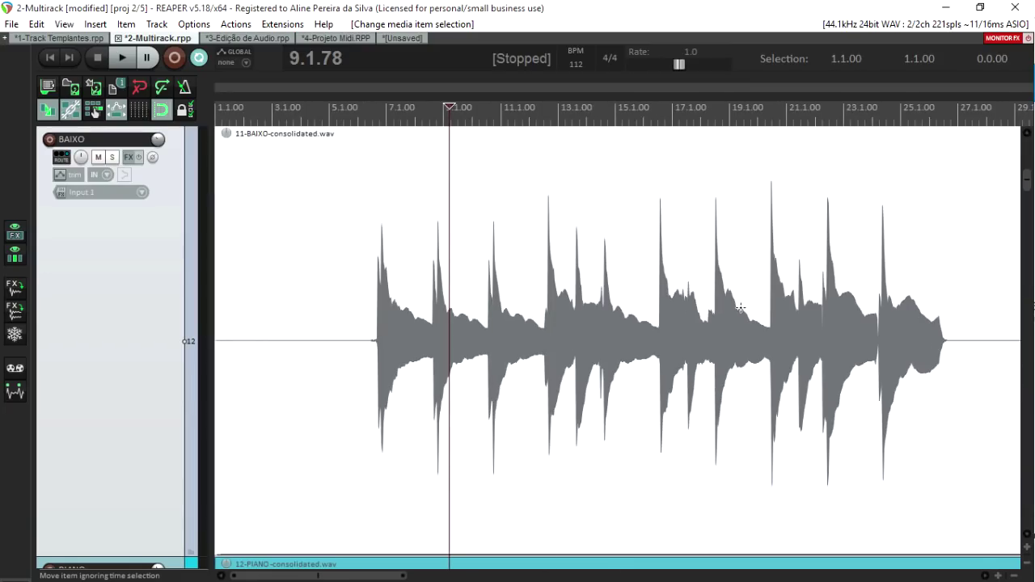
scroll(741, 309, "down", 1)
left_click(769, 170)
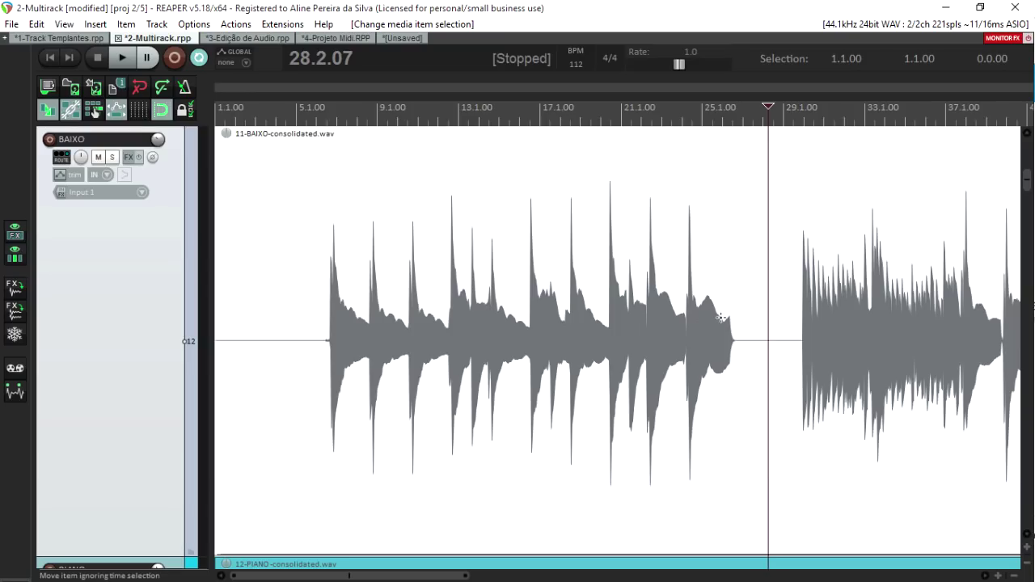
left_click_drag(685, 304, 751, 354)
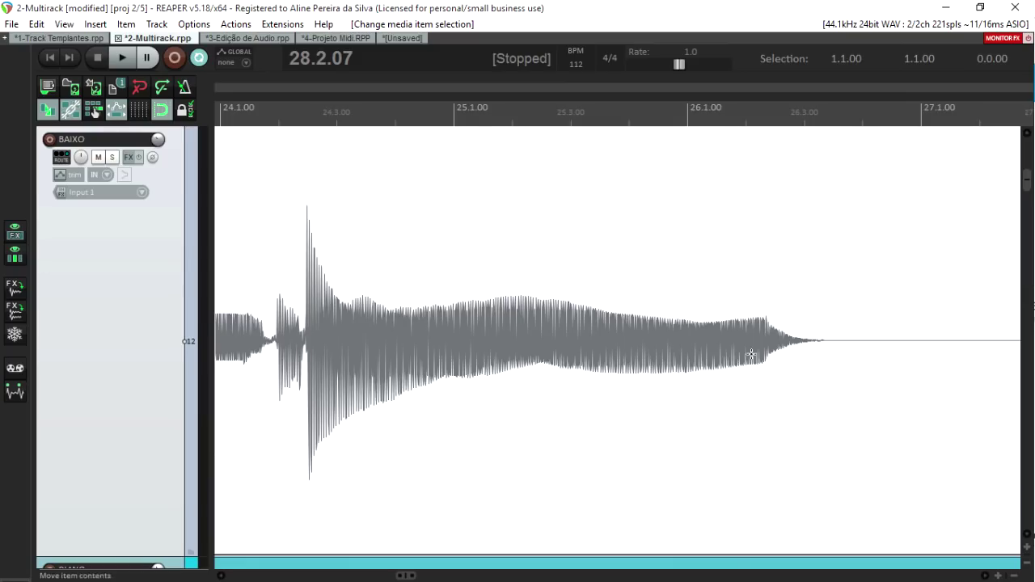
left_click_drag(527, 318, 624, 340)
left_click_drag(544, 350, 862, 370)
left_click_drag(576, 353, 589, 356)
left_click_drag(887, 353, 895, 361)
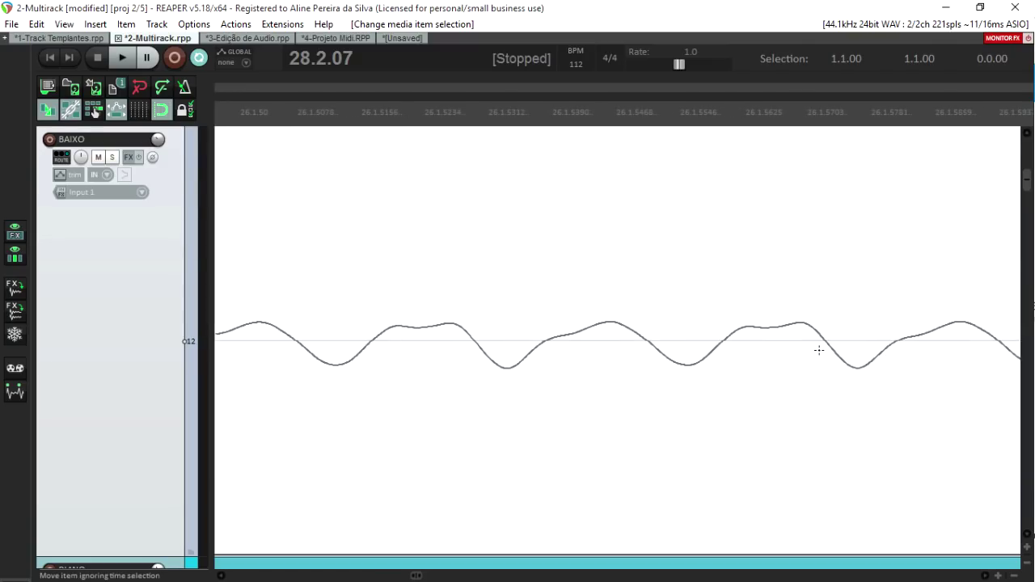
scroll(806, 353, "down", 4)
scroll(807, 353, "down", 2)
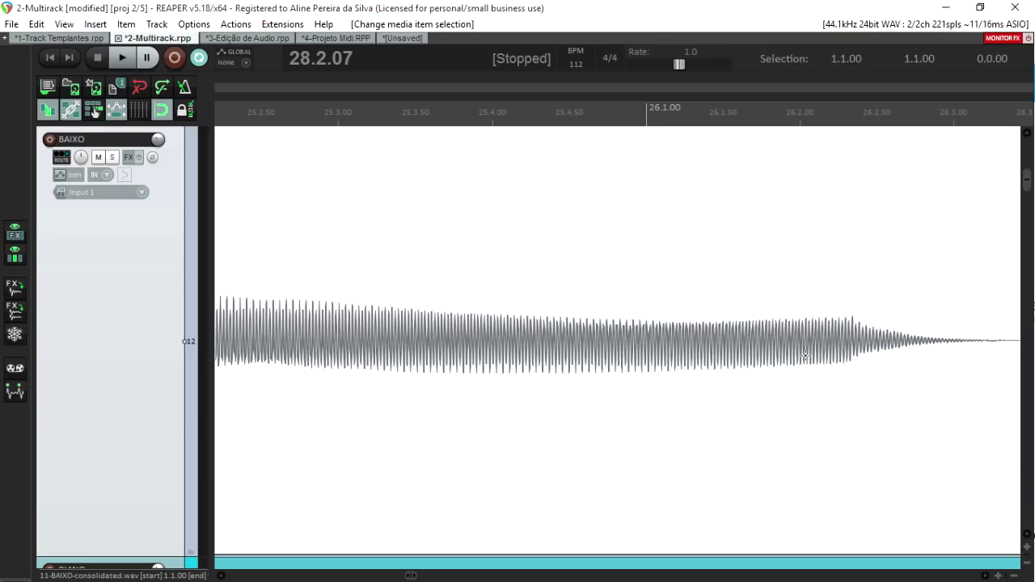
scroll(805, 356, "down", 8)
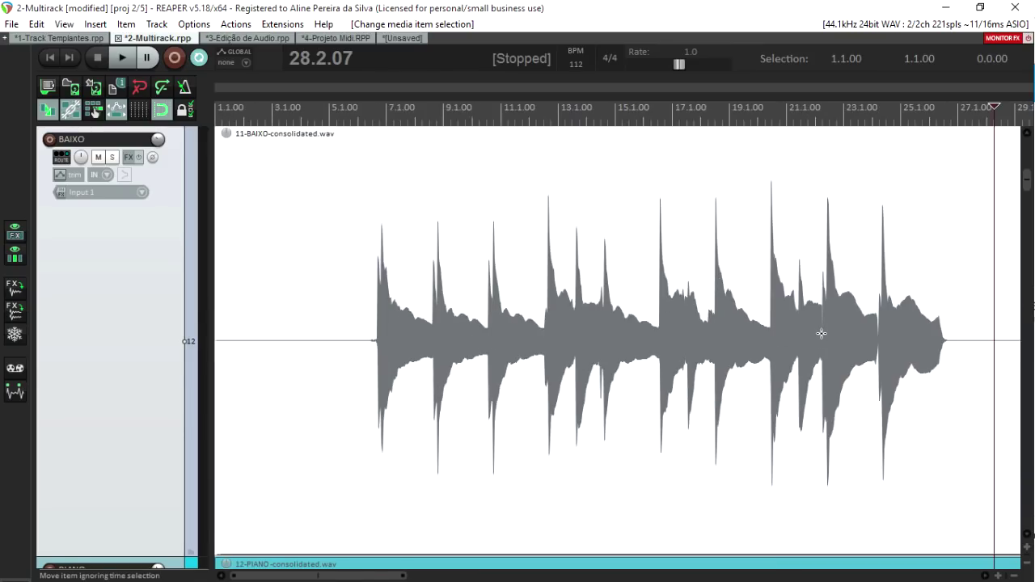
scroll(822, 333, "up", 4)
key("grave")
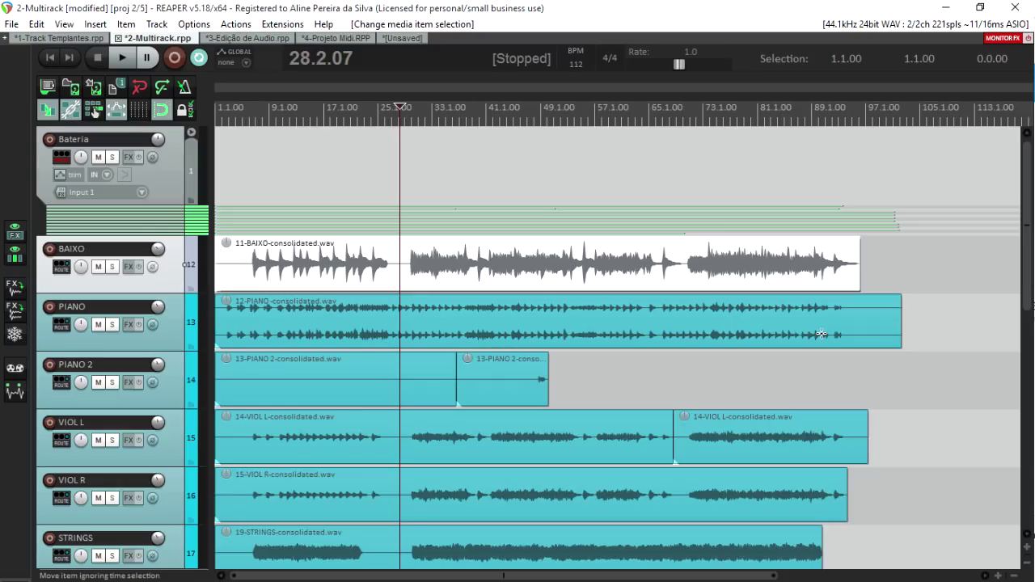
scroll(703, 356, "down", 5)
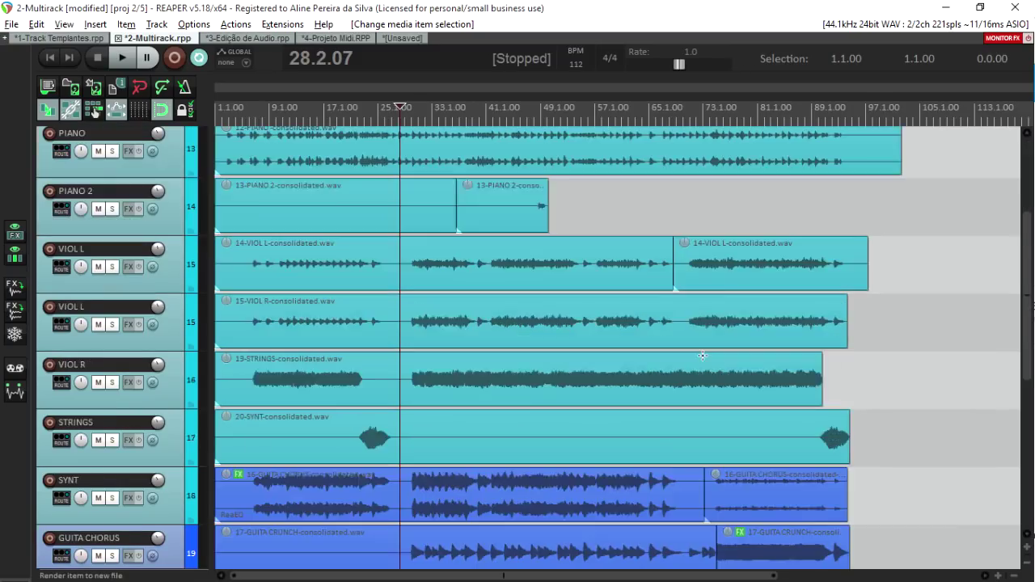
- Examine the swell at the end of the SYNT item, around measures 90 to 94, in close detail and return to the track overview
scroll(703, 356, "down", 3)
scroll(815, 292, "up", 3)
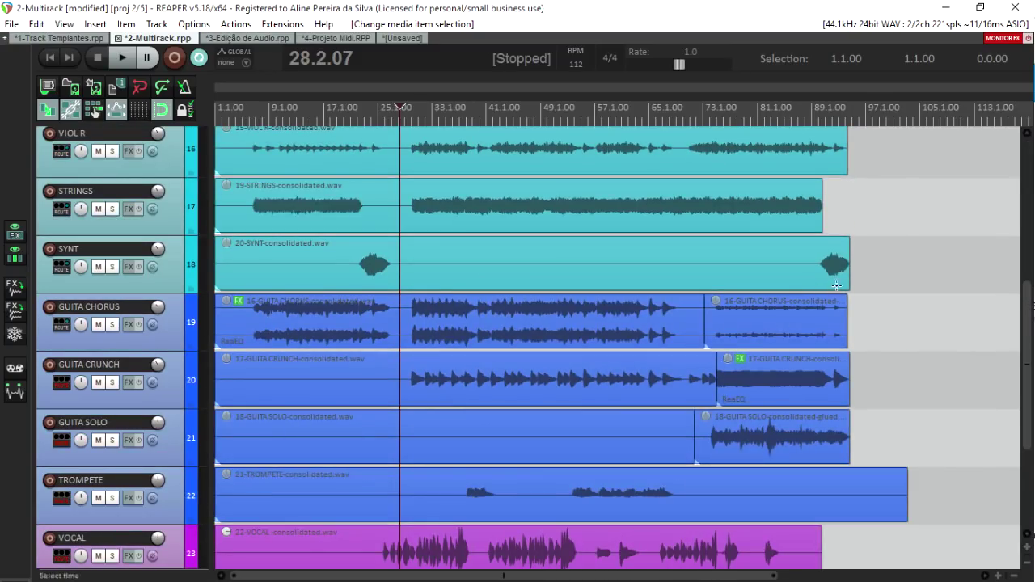
left_click_drag(814, 262, 850, 272)
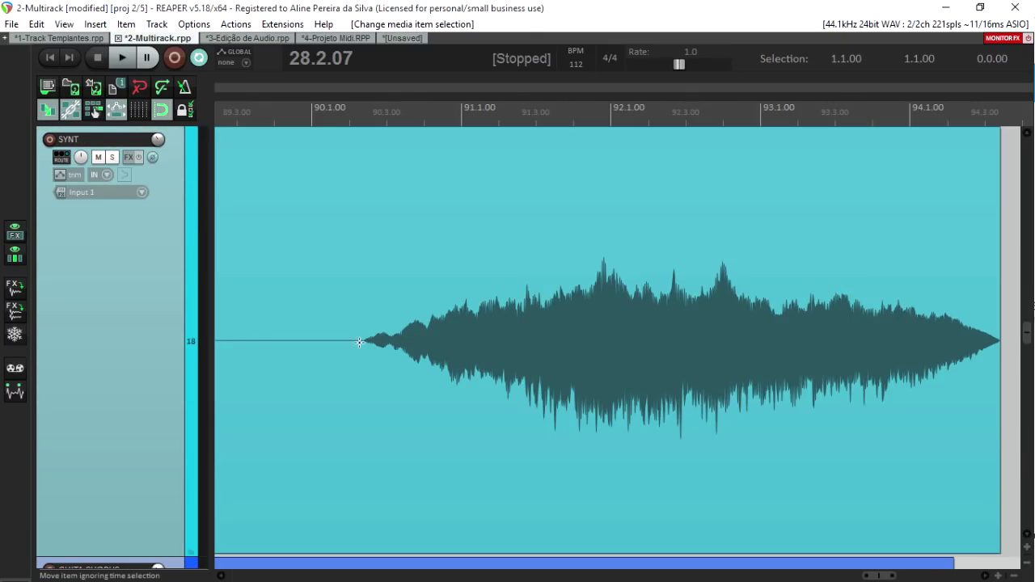
left_click_drag(346, 341, 702, 376)
key("ctrl+Page_Down")
key("ctrl+Page_Down")
- Zoom in on the VOCAL phrase around measures 57 to 59 and restore the previous view
scroll(698, 379, "down", 3)
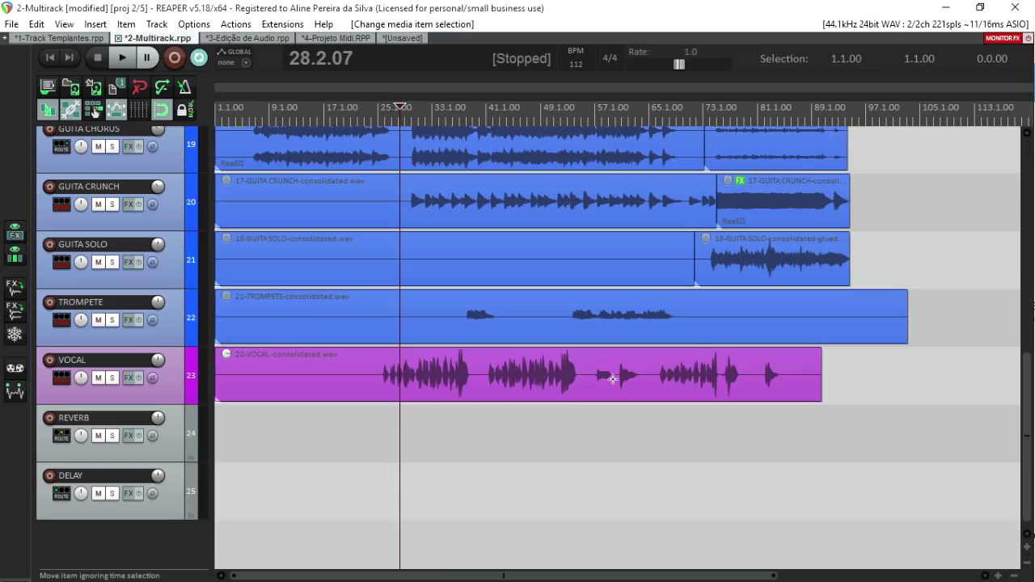
left_click_drag(589, 377, 614, 385)
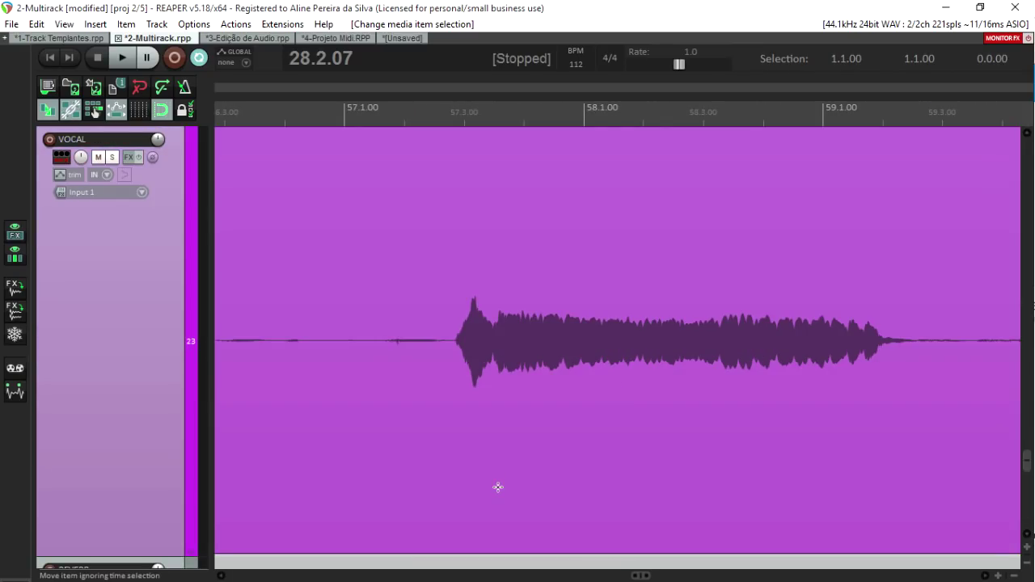
key("grave")
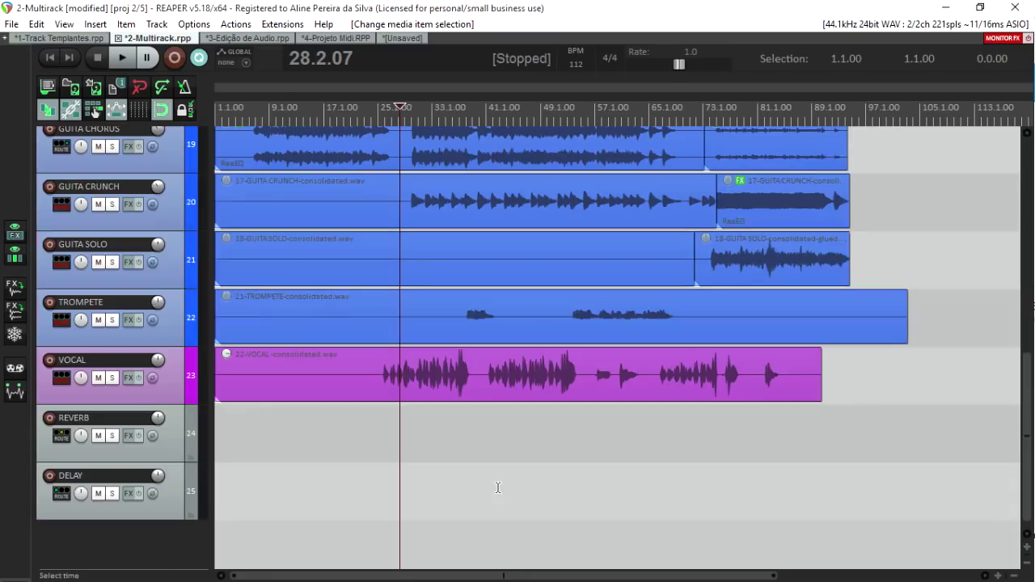
- Select the VOCAL track and toggle its height between maximized and normal several times, leaving it at normal height
left_click(179, 390)
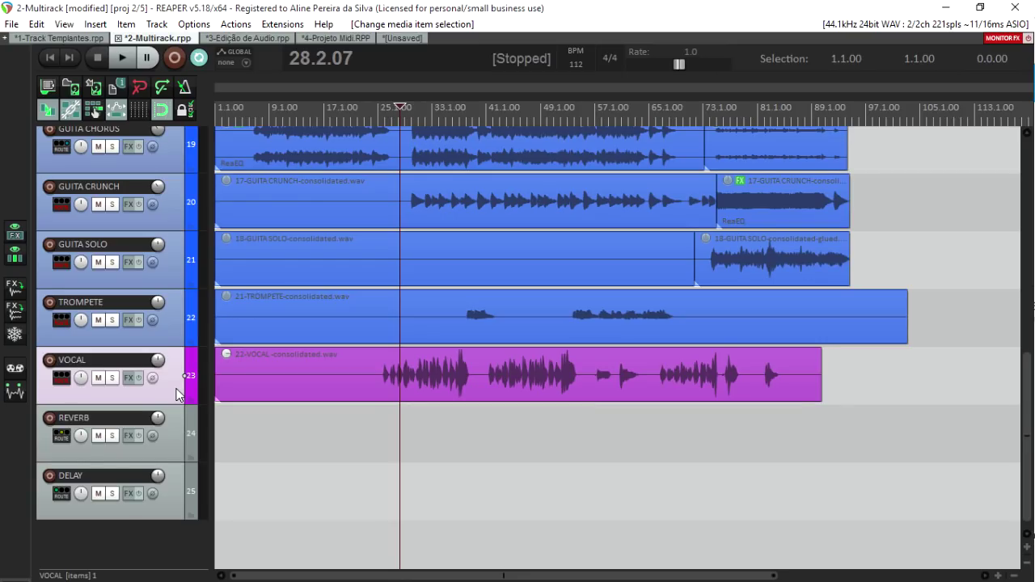
key("grave")
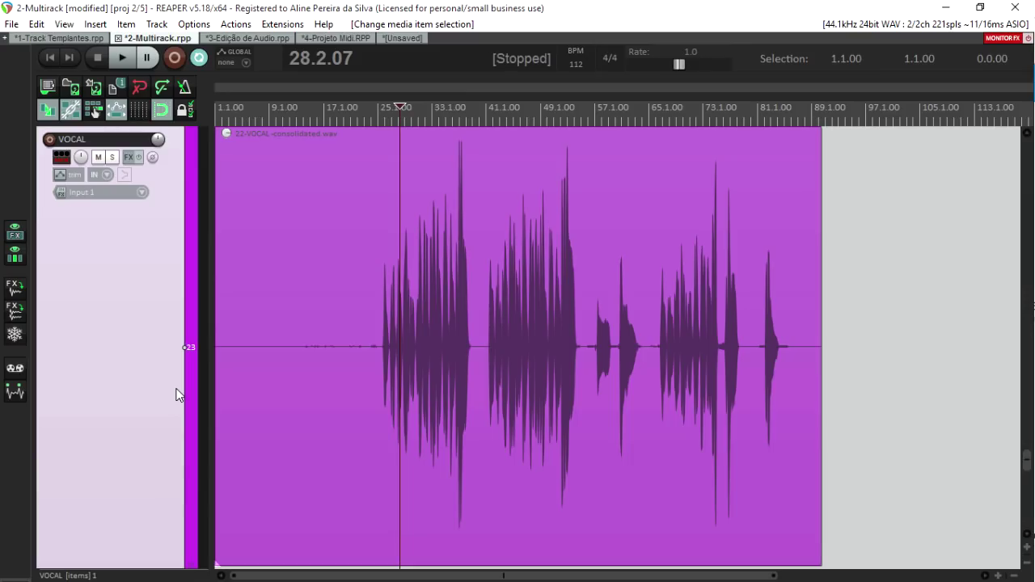
key("grave")
key("grave")
key("grave")
key("grave")
key("grave")
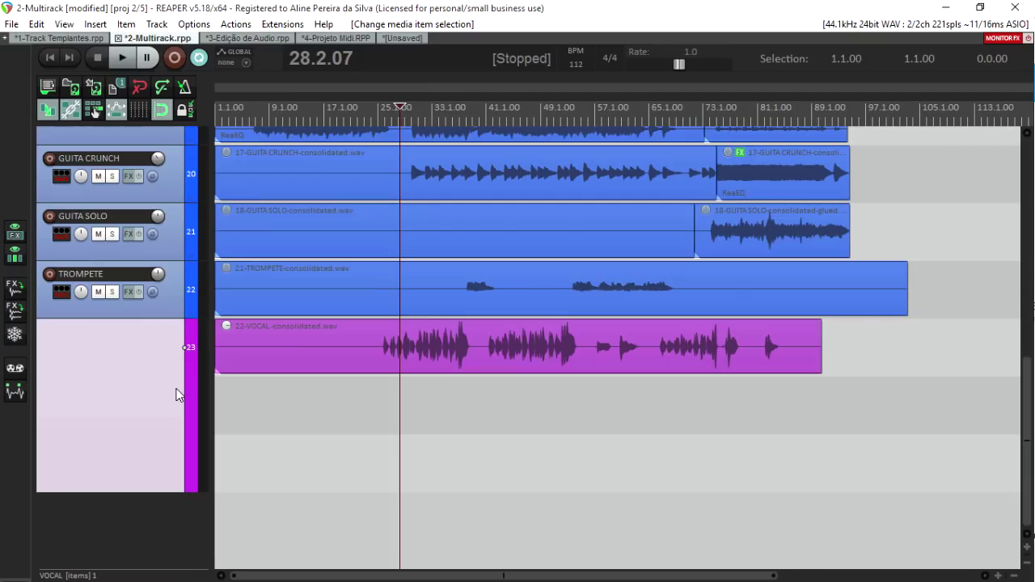
- Select the SYNT track, maximize its height to view the waveform, and restore the normal track heights
scroll(177, 395, "up", 2)
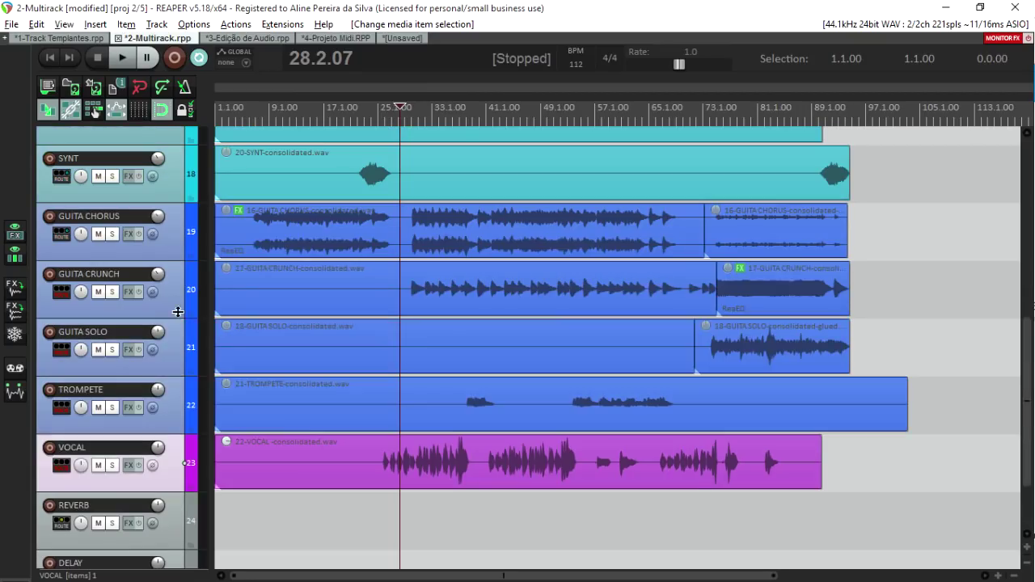
left_click(163, 178)
key("grave")
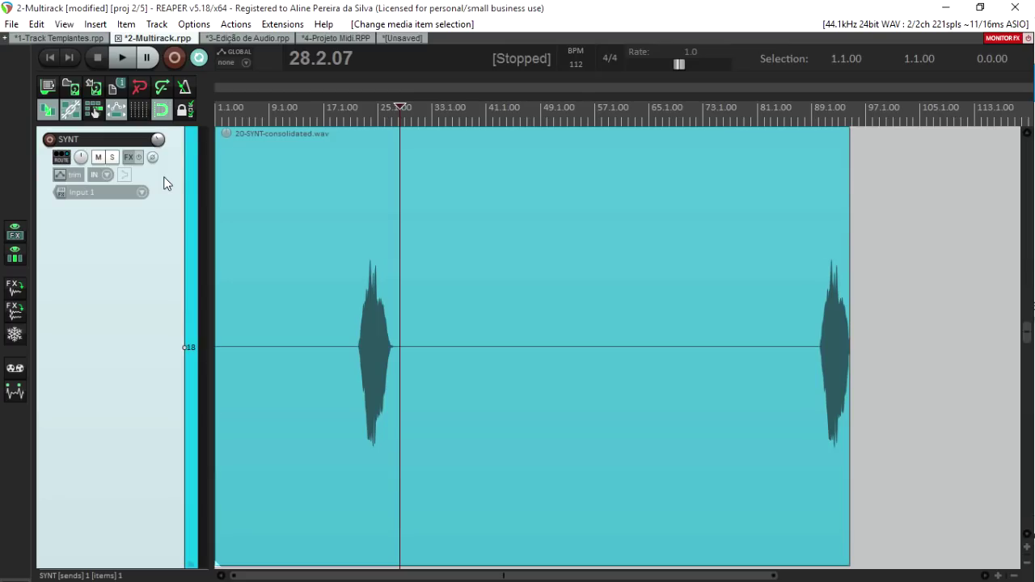
key("grave")
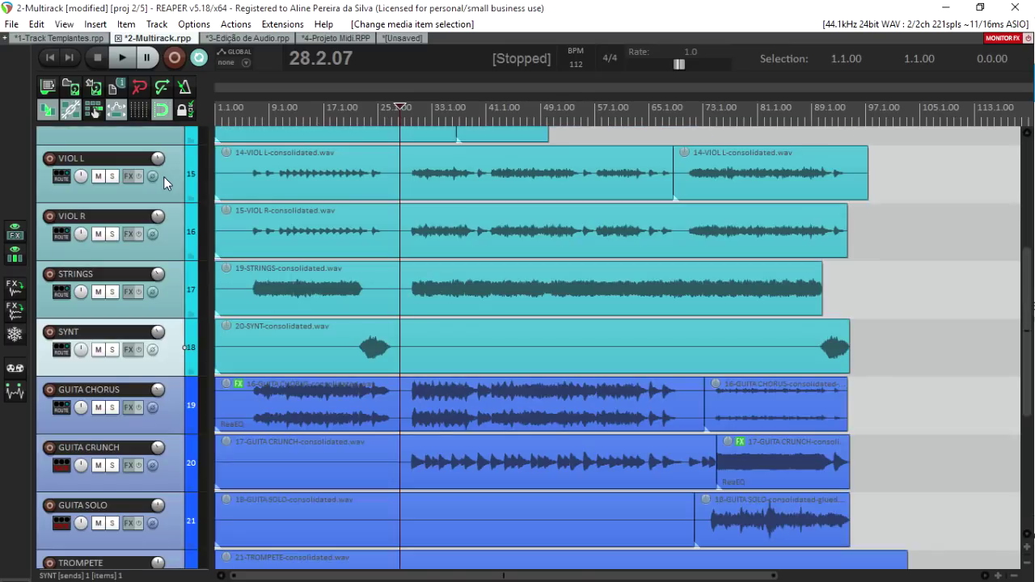
- Select the BAIXO track, maximize its height to view the waveform, and restore the normal track heights
scroll(223, 194, "up", 3)
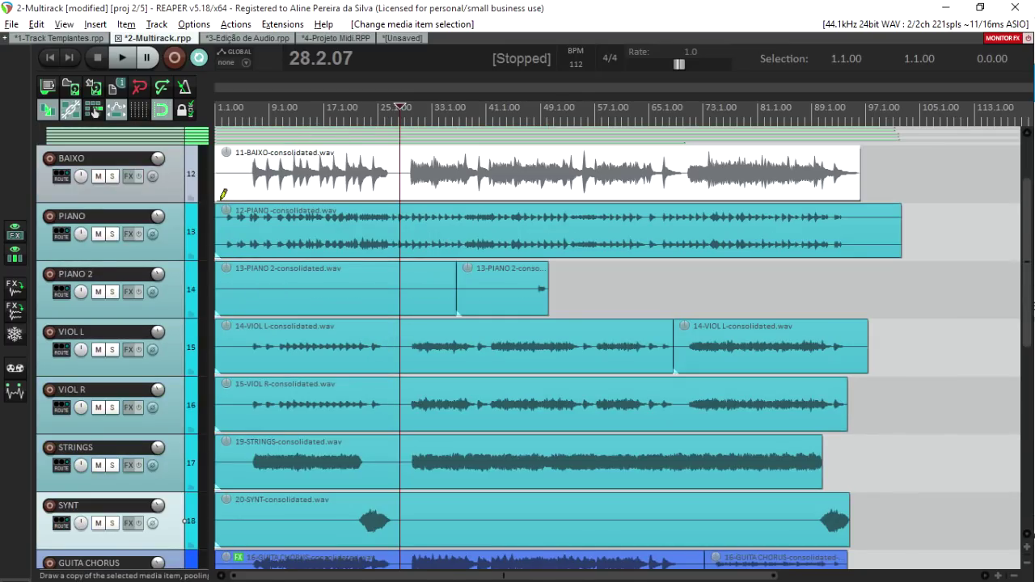
left_click(166, 190)
key("grave")
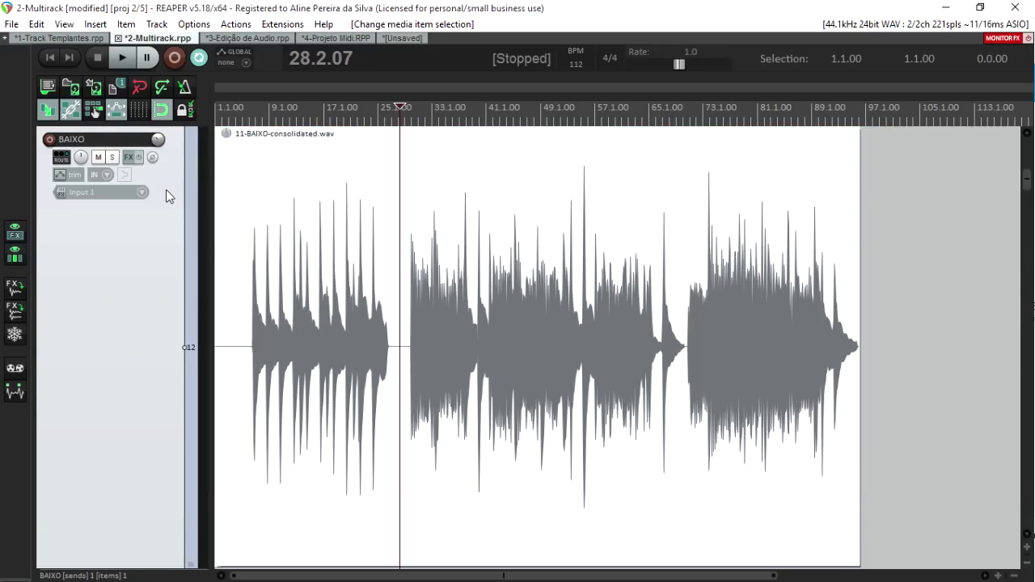
key("grave")
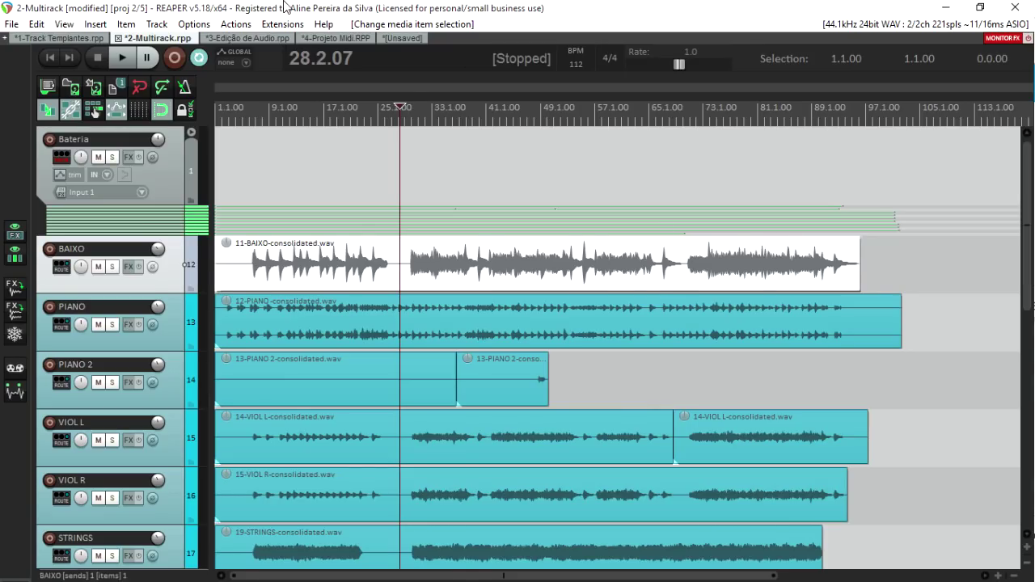
- Show the mixer with the BAIXO track enlarged above it, and move the track selection to PIANO
key("ctrl+m")
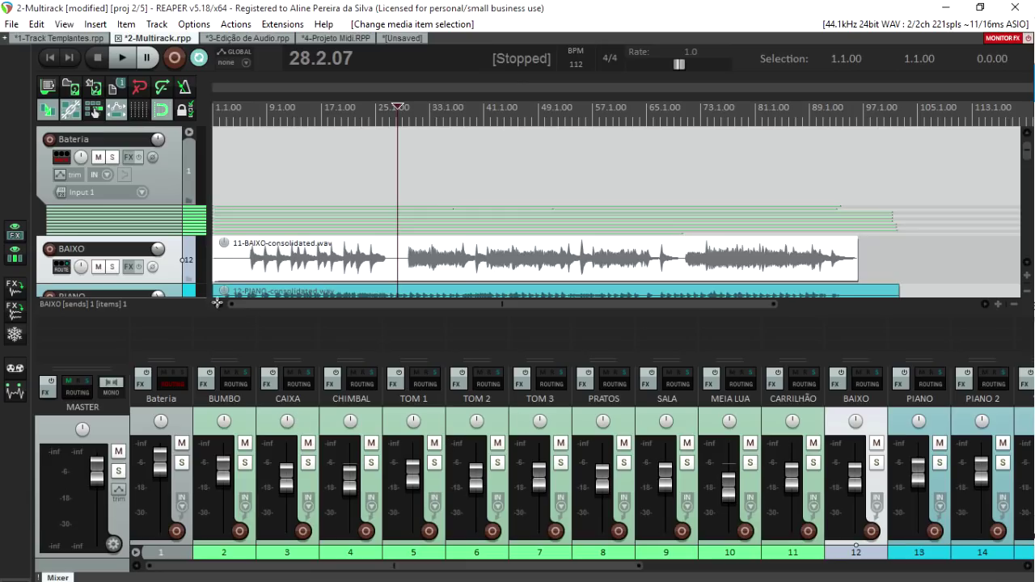
double_click(176, 272)
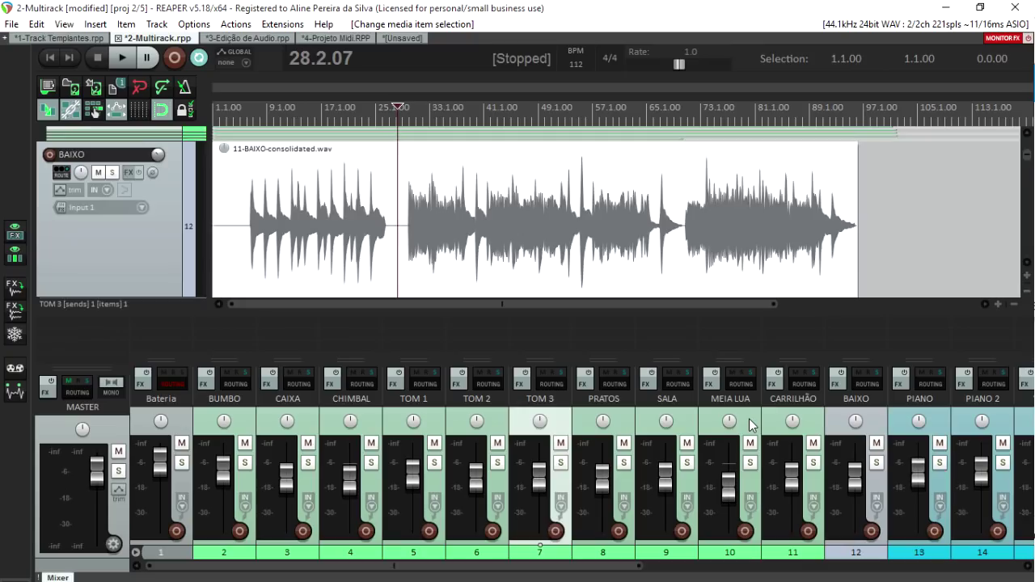
key("Down")
key("Down")
key("Up")
key("Up")
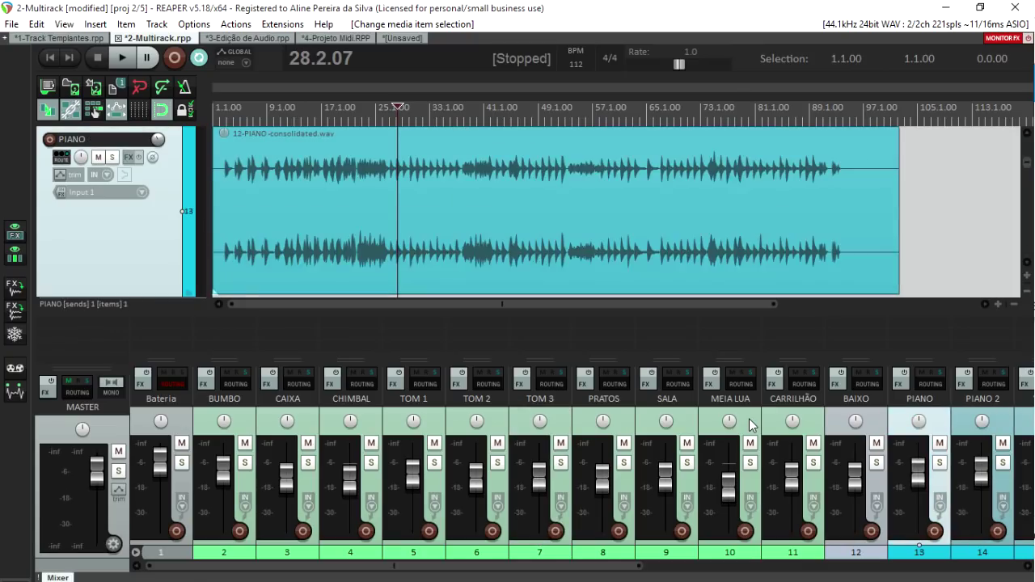
- Step the track selection forward from PIANO to SYNT, viewing each enlarged track in turn above the mixer
key("Down")
key("Down")
key("Down")
key("Down")
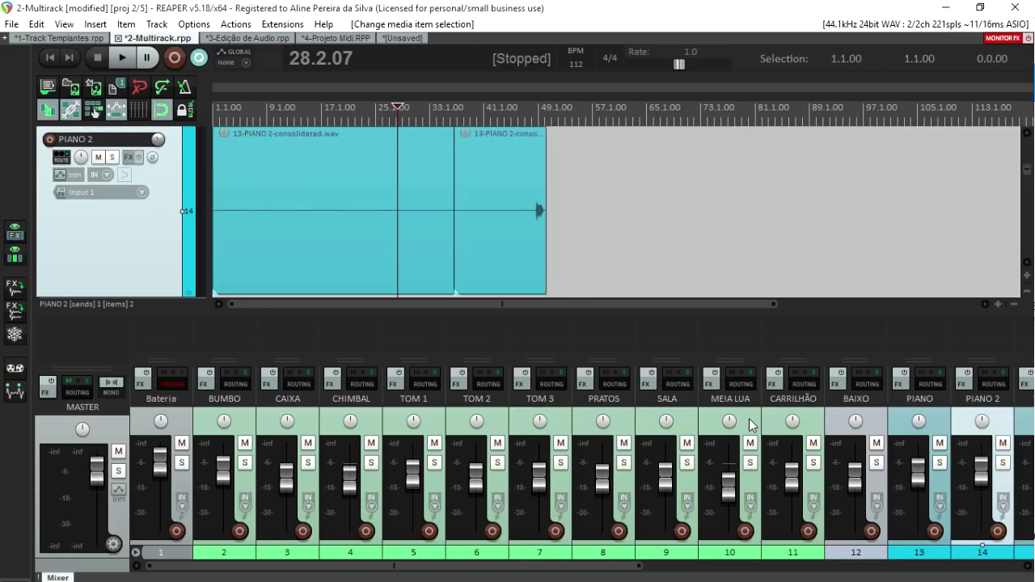
key("Down")
key("Down")
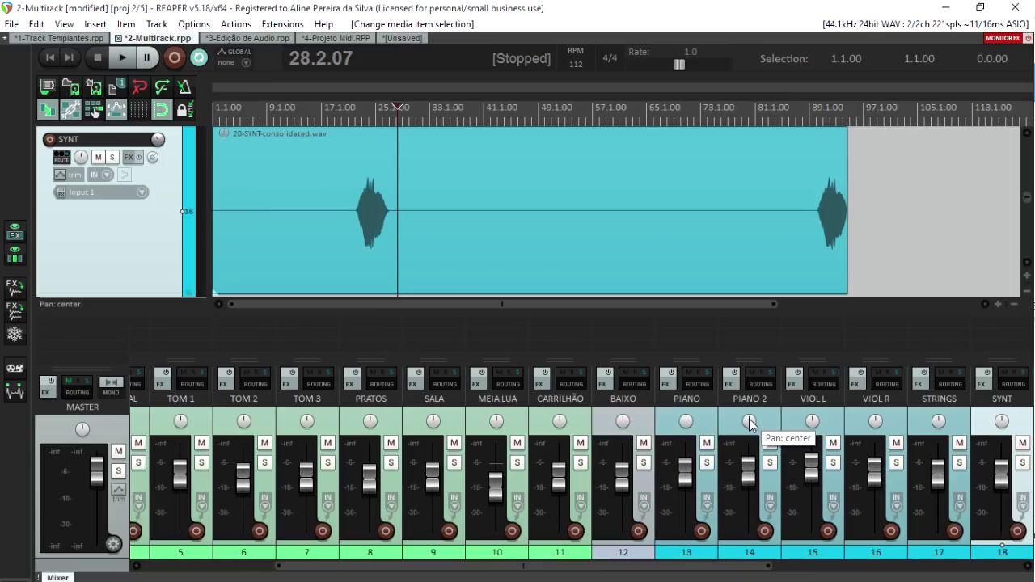
- Step the track selection back from SYNT to PIANO, viewing each track's waveform
key("Up")
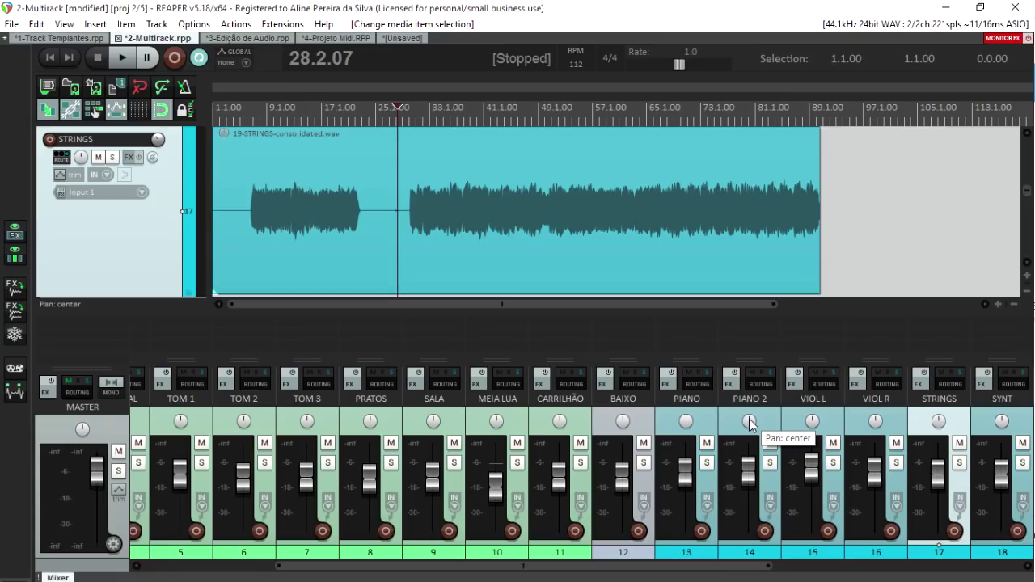
key("Up")
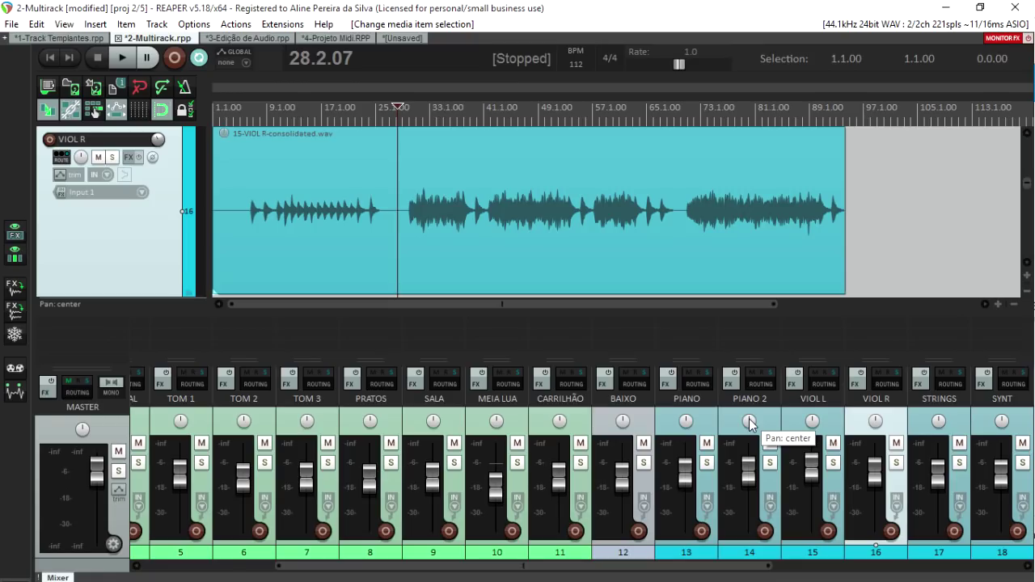
key("Up")
key("Up")
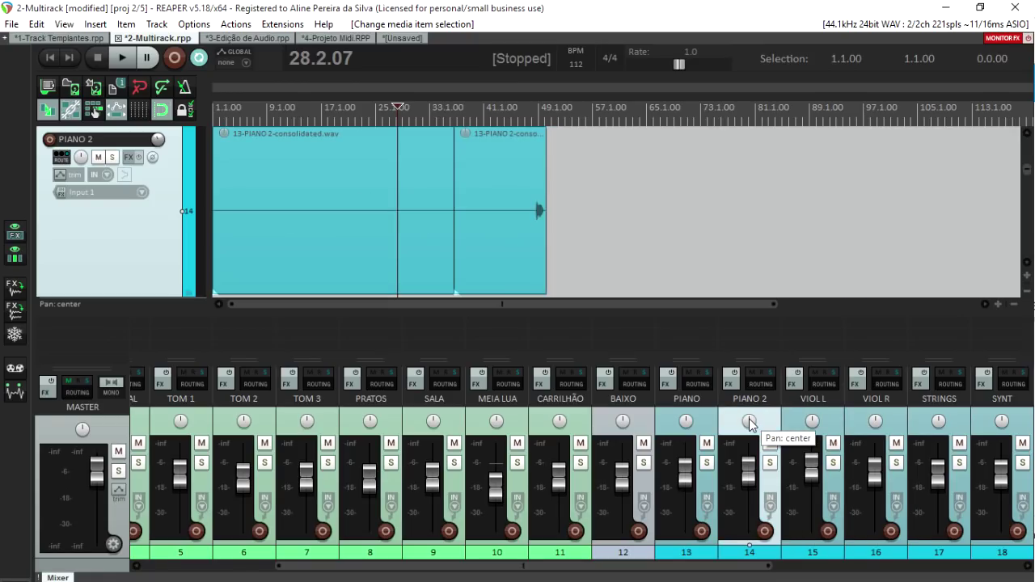
key("Up")
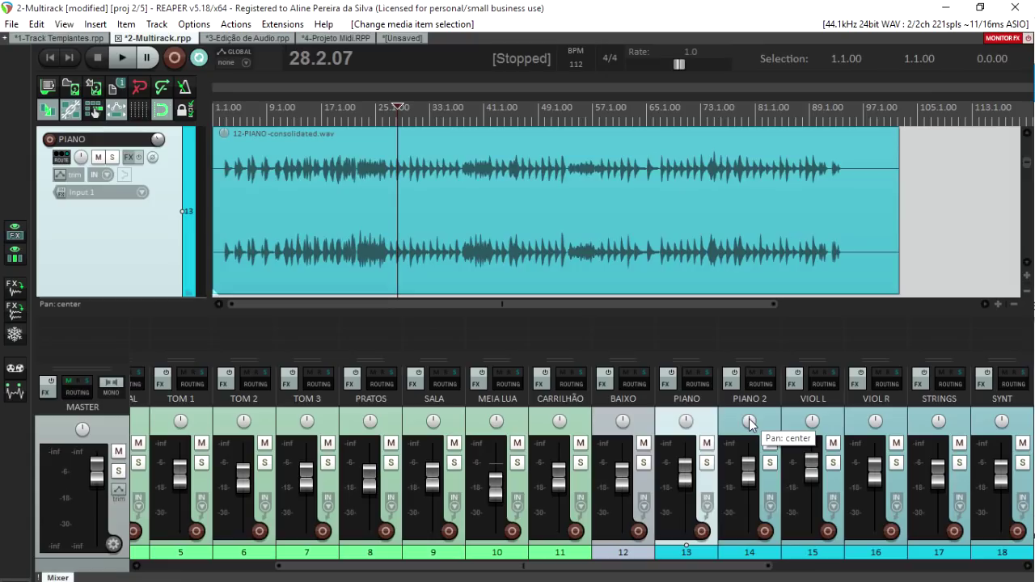
- Step the track selection back and forth between the PIANO 2 and SYNT tracks, comparing their waveforms and ending on VIOL R
key("Down")
key("Down")
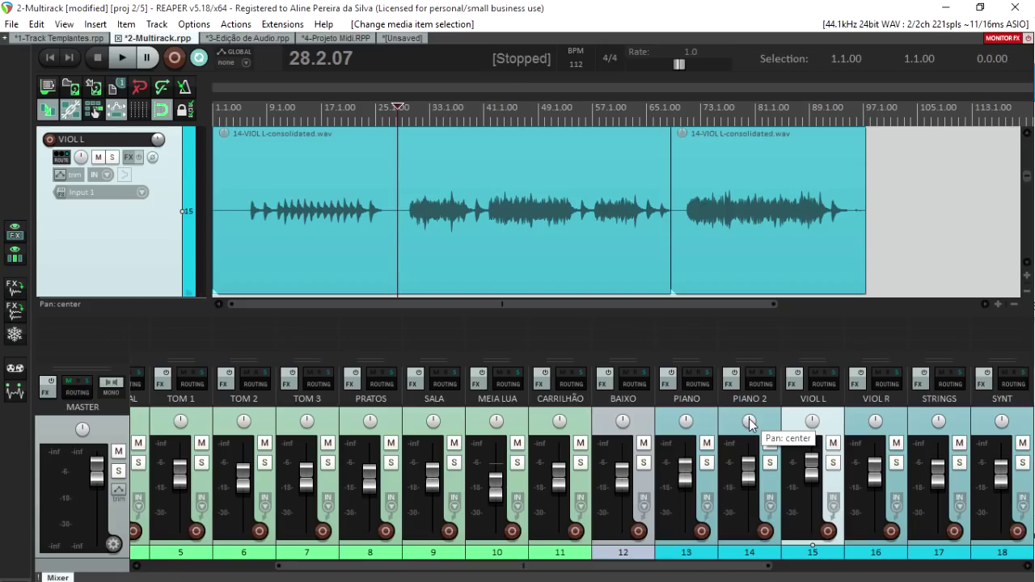
key("Down")
key("Up")
key("Up")
key("Down")
key("Down")
key("Down")
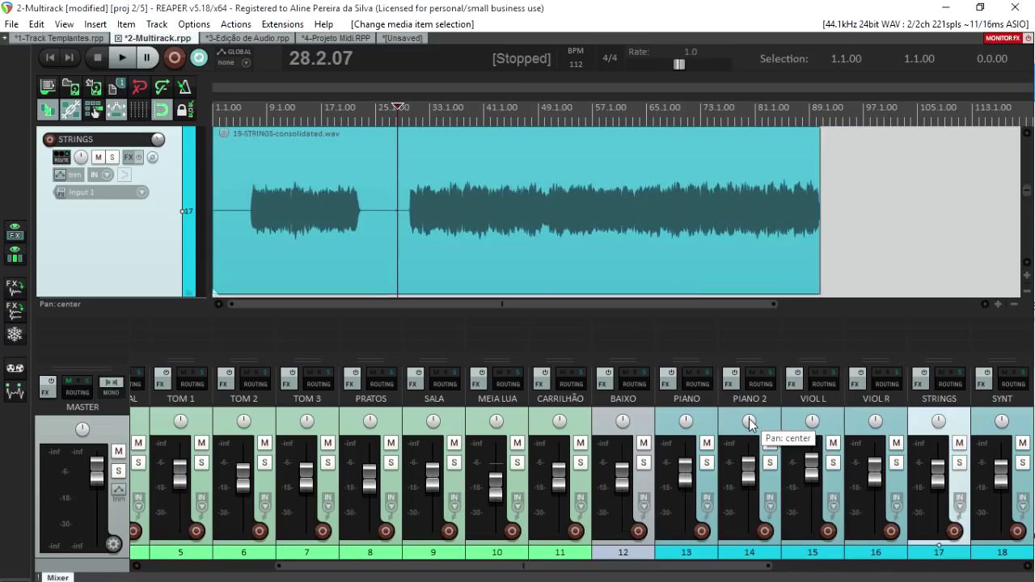
key("Down")
key("Up")
key("Up")
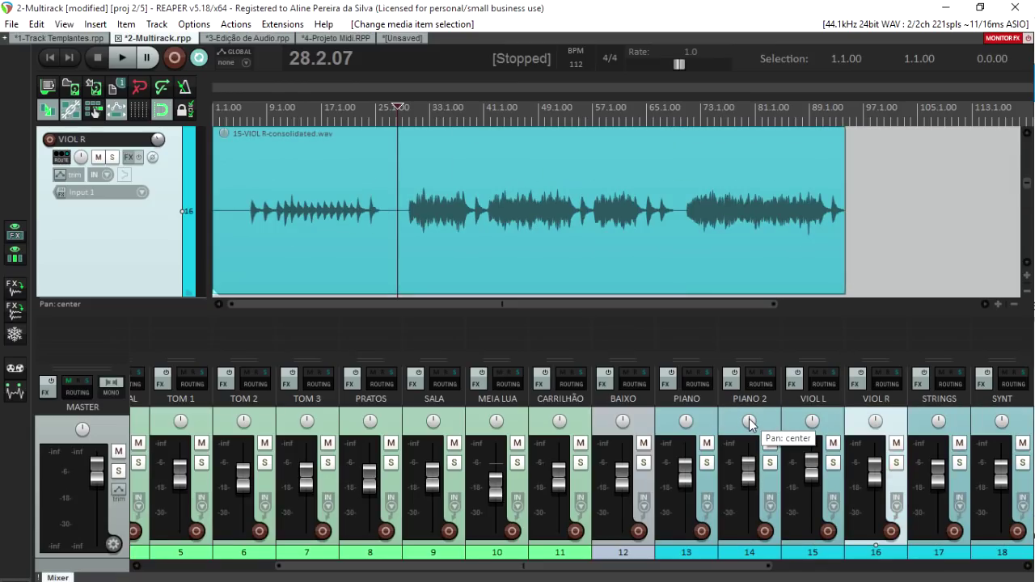
key("Up")
key("Up")
key("Down")
key("Down")
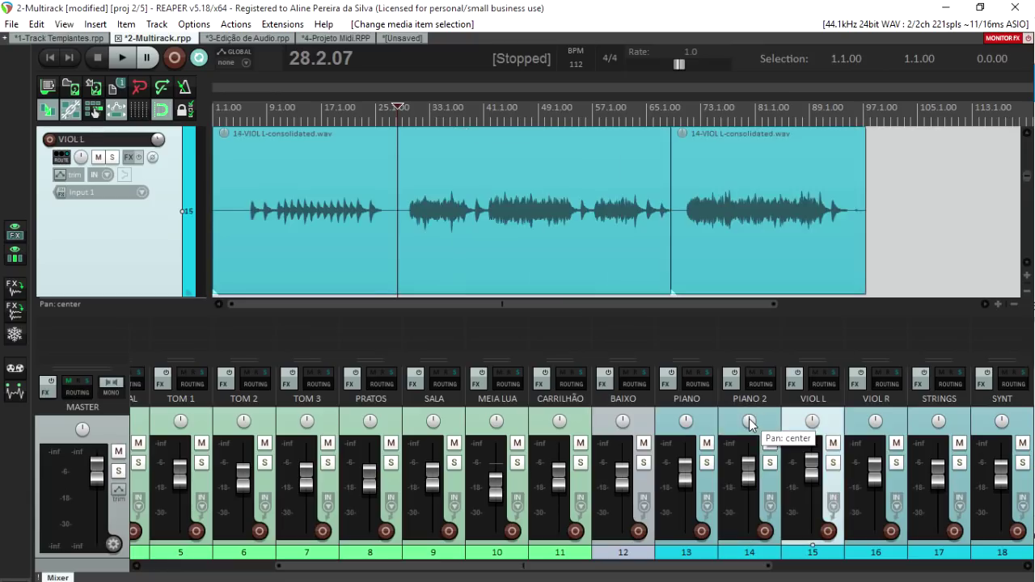
key("Down")
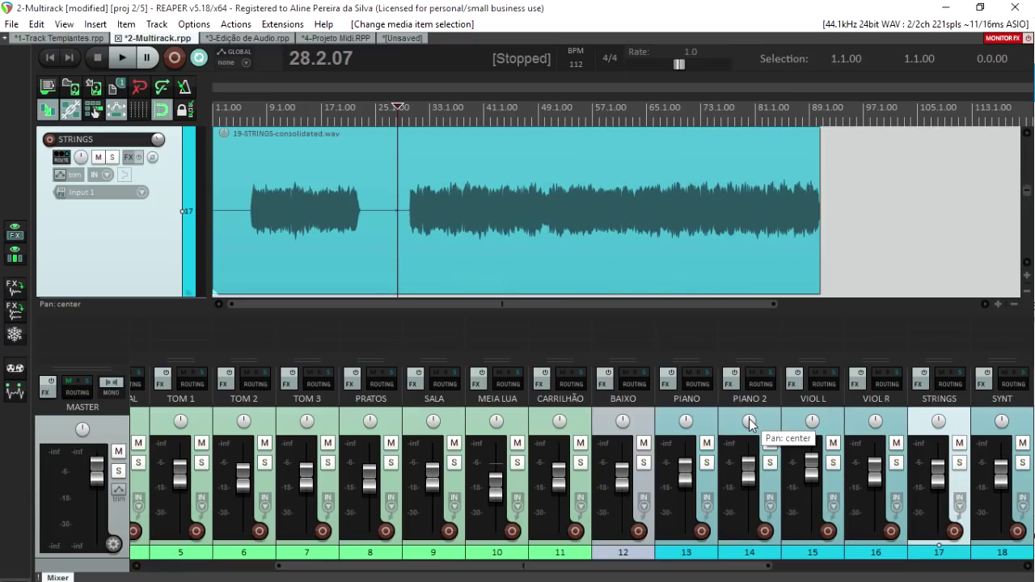
key("Down")
key("Up")
key("Up")
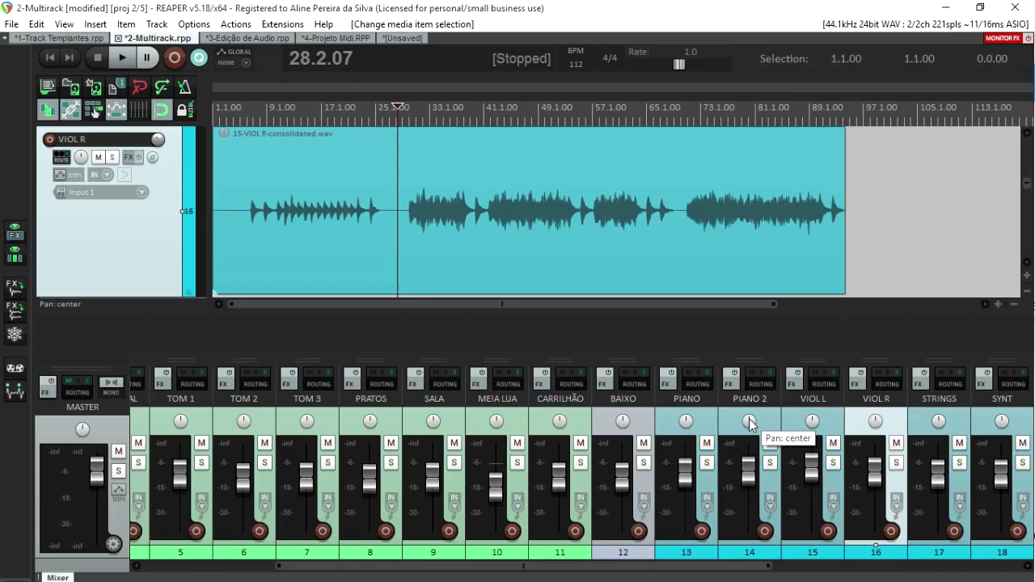
key("Up")
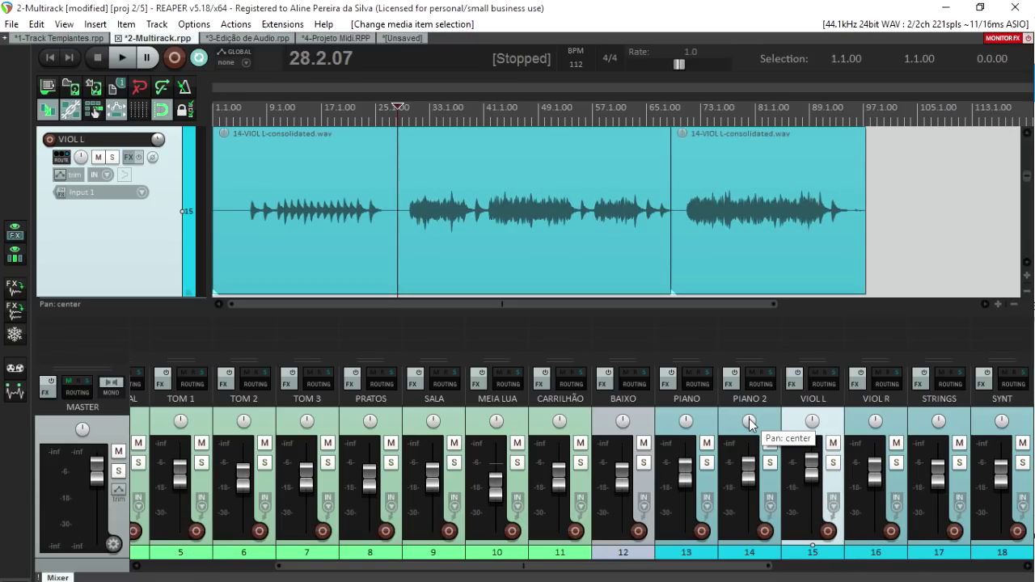
key("Down")
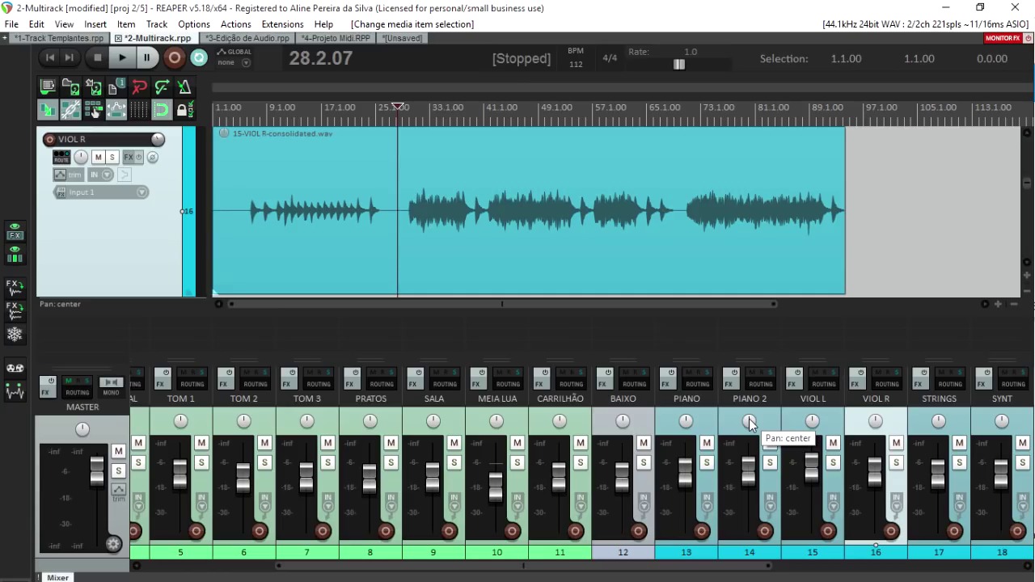
- Hide the mixer and restore the normal track heights to show the overview down to the VOCAL track
key("ctrl+m")
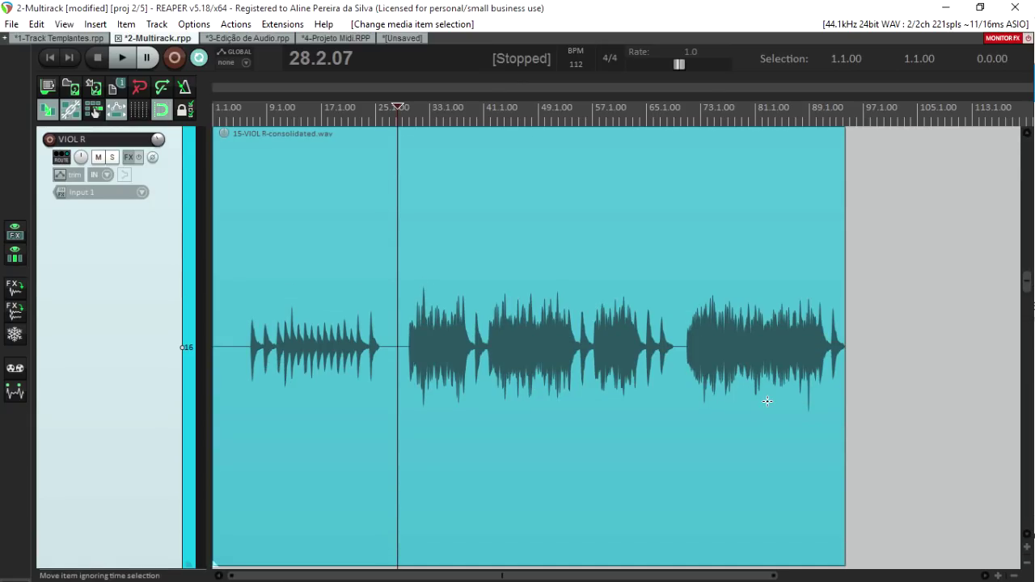
key("grave")
scroll(799, 421, "down", 5)
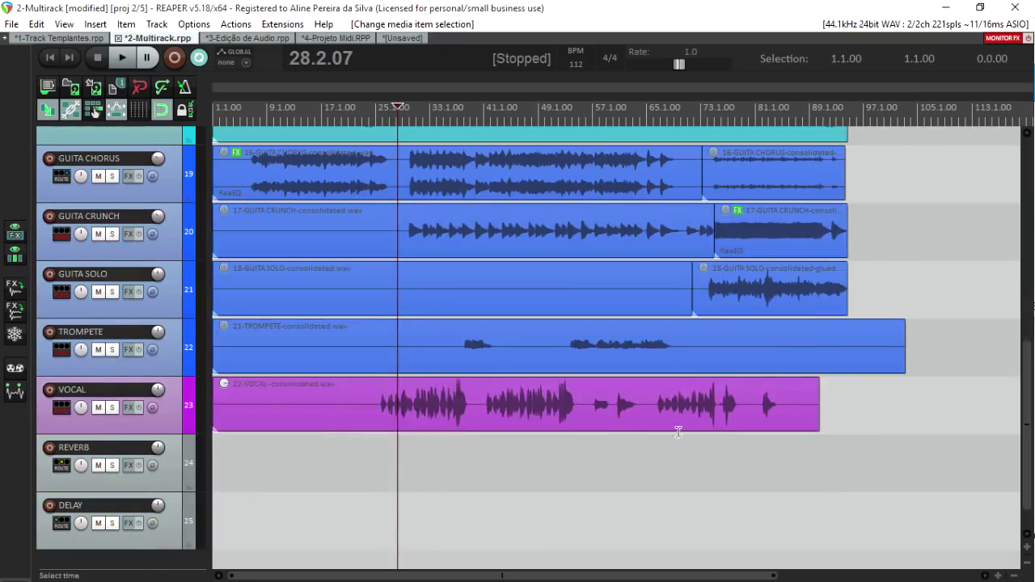
- Select the 22-VOCAL-consolidated.wav item, maximize the VOCAL track, and zoom in around the edit cursor placed at 28.3.20
left_click(342, 404)
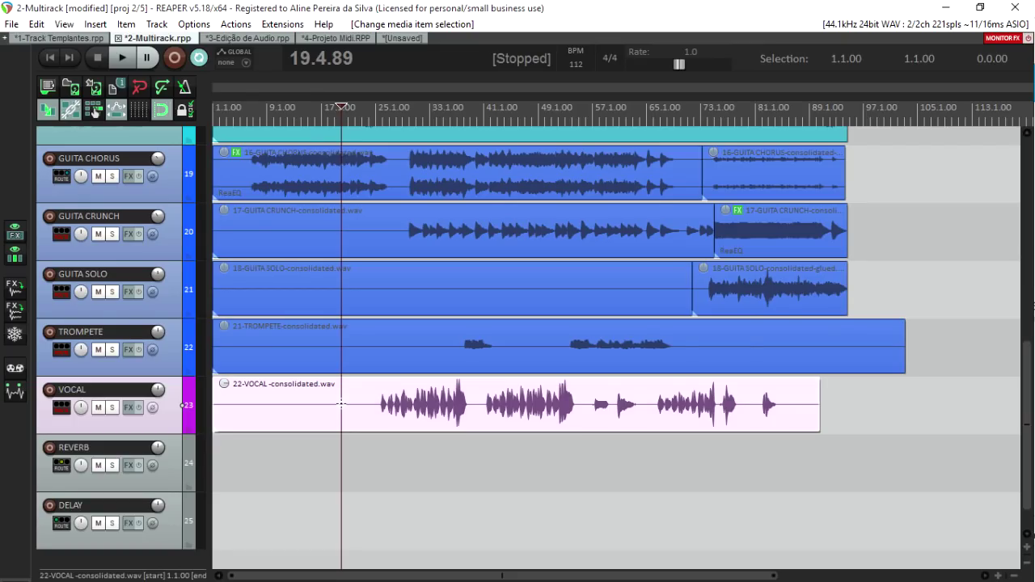
key("grave")
left_click(399, 118)
scroll(437, 144, "up", 3)
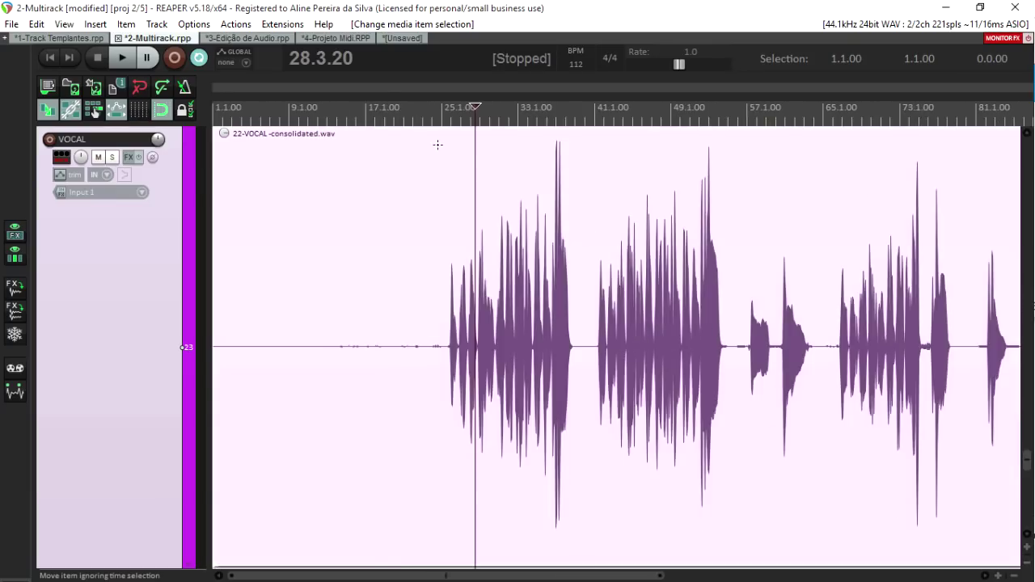
- Split the VOCAL item at 24.4.07 and delete the silent part before the first phrase
scroll(438, 144, "down", 3)
left_click(322, 262)
scroll(477, 178, "up", 3)
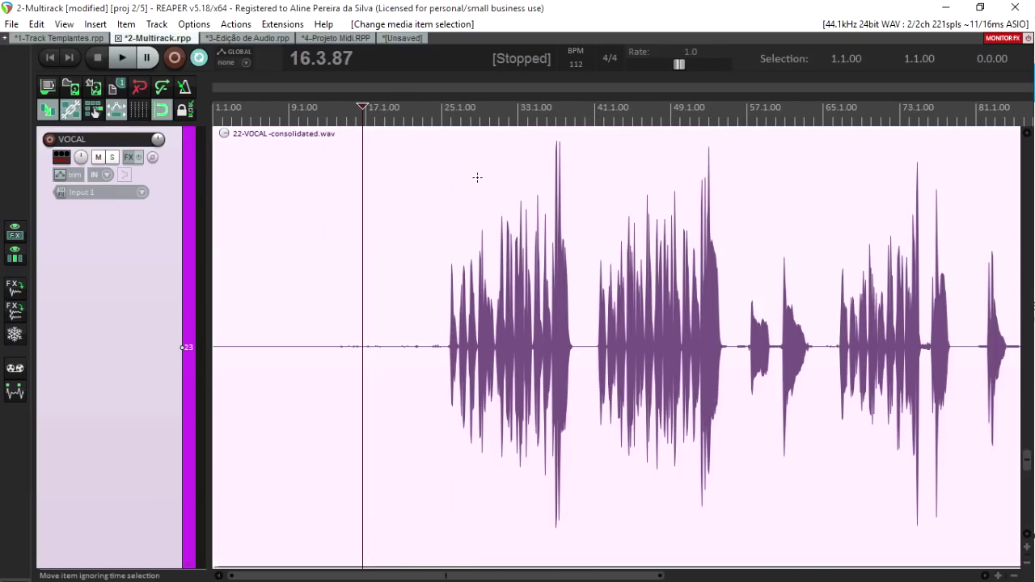
left_click(439, 275)
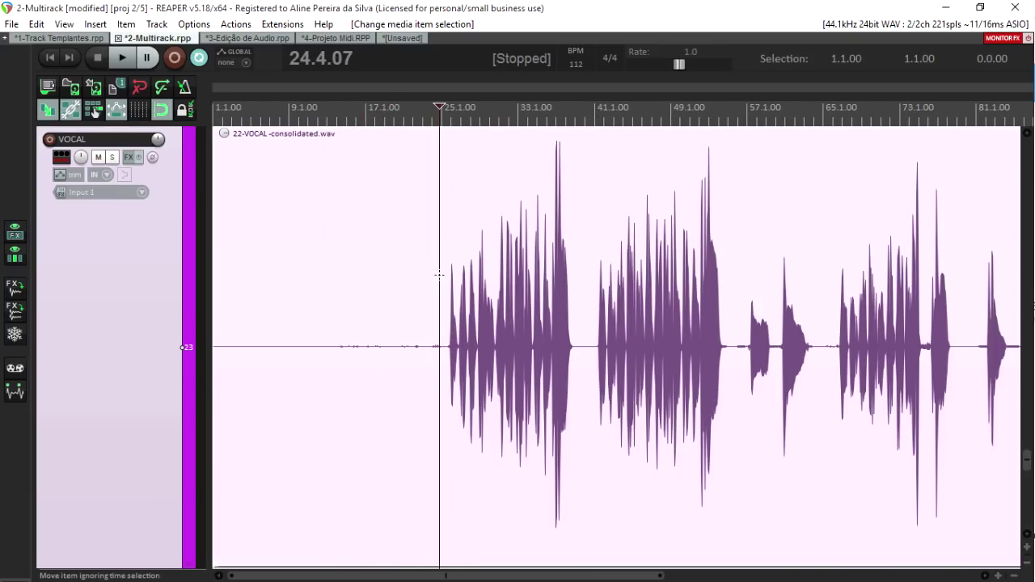
key("s")
left_click(391, 285)
key("Delete")
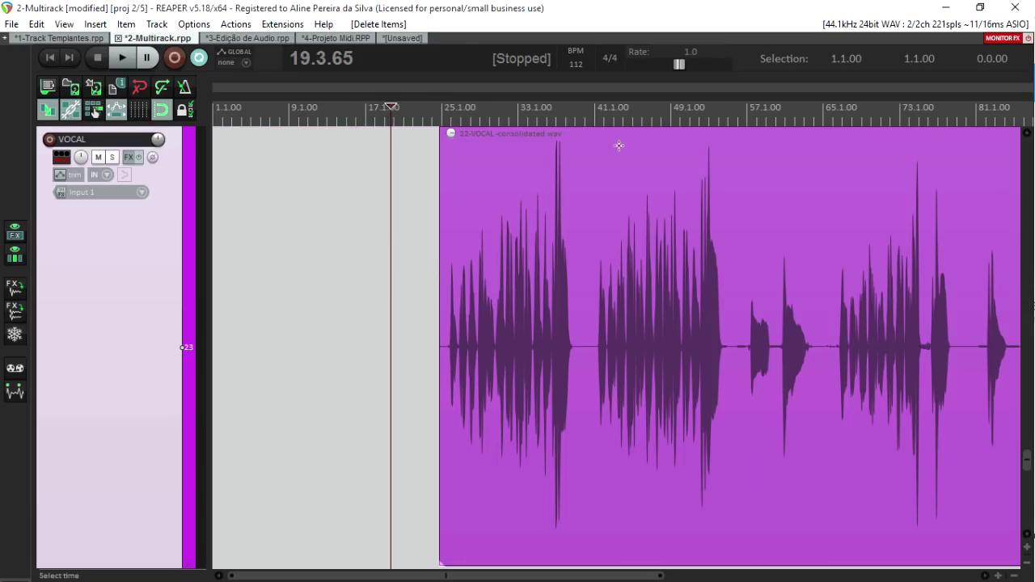
- Cut out the silence between the first two vocal phrases, from 39.1.39 to 40.3.22
scroll(591, 120, "up", 3)
left_click_drag(604, 122, 625, 121)
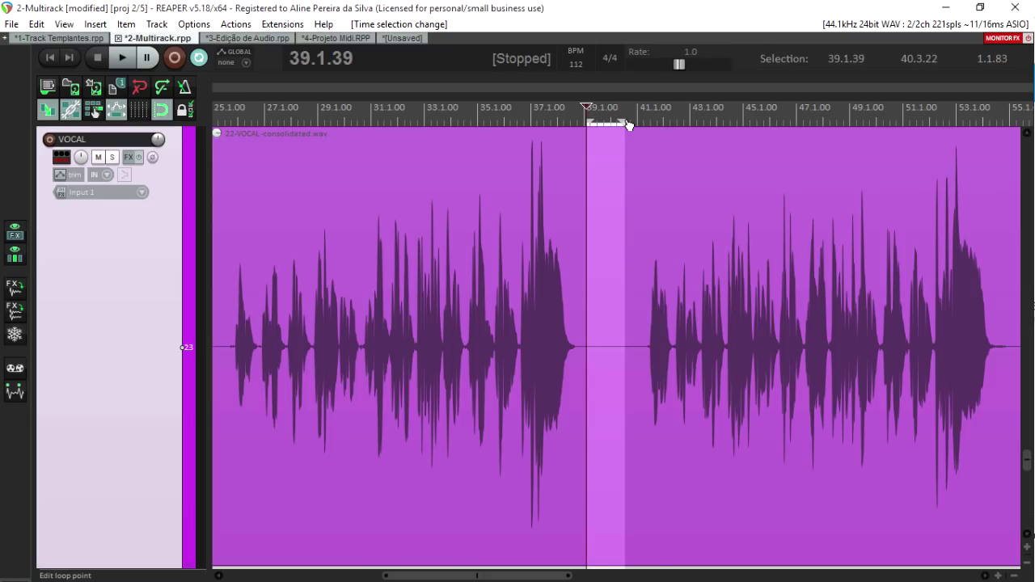
key("s")
scroll(645, 121, "down", 5)
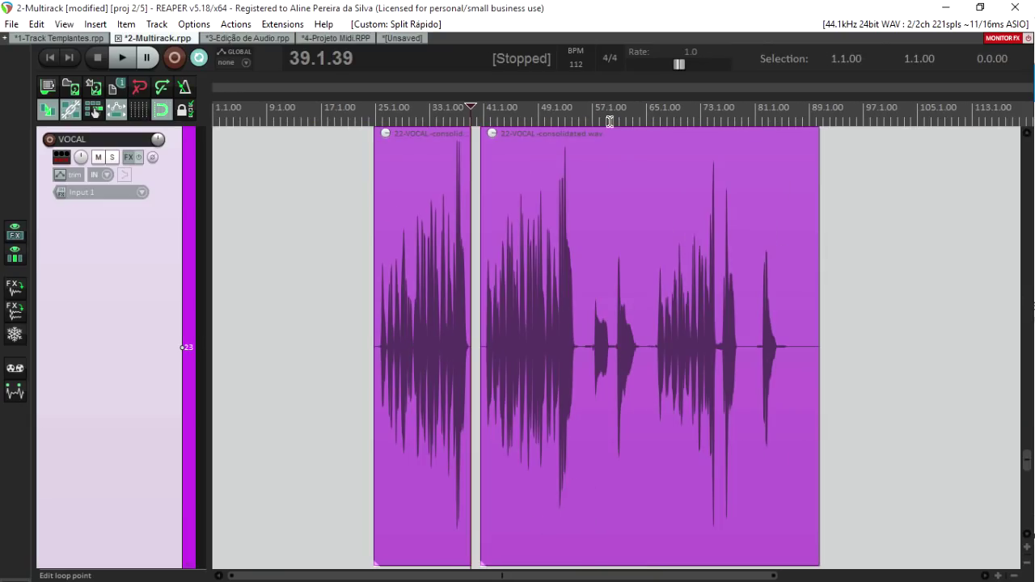
- Cut out the silent gaps in the VOCAL item that start at 54.4.08 and 64.2.95
left_click(583, 118)
scroll(582, 118, "up", 5)
left_click_drag(593, 117, 648, 113)
key("s")
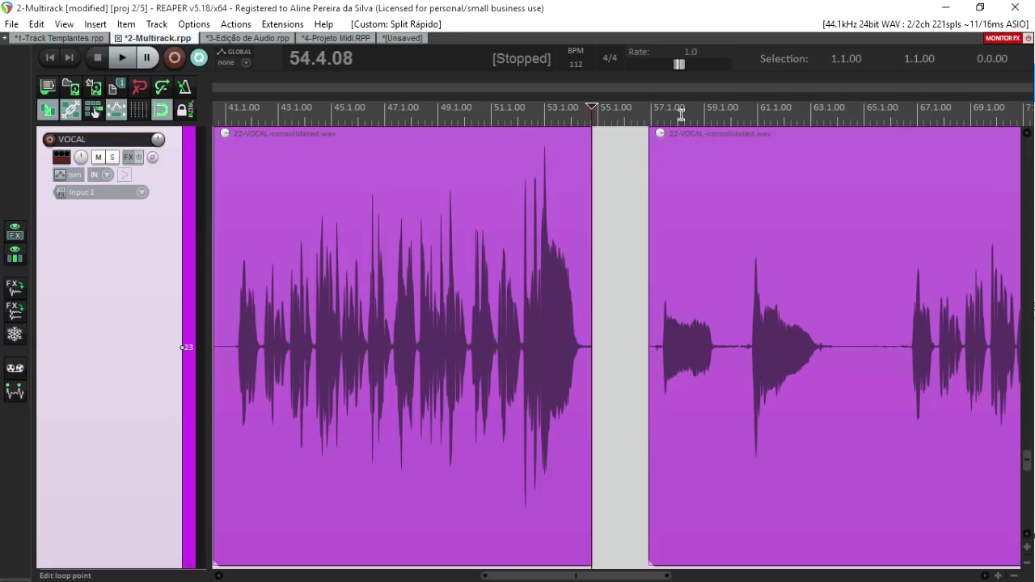
scroll(684, 115, "down", 5)
mouse_move(726, 117)
left_mouse_down()
mouse_move(718, 115)
mouse_move(729, 113)
left_mouse_up()
key("Delete")
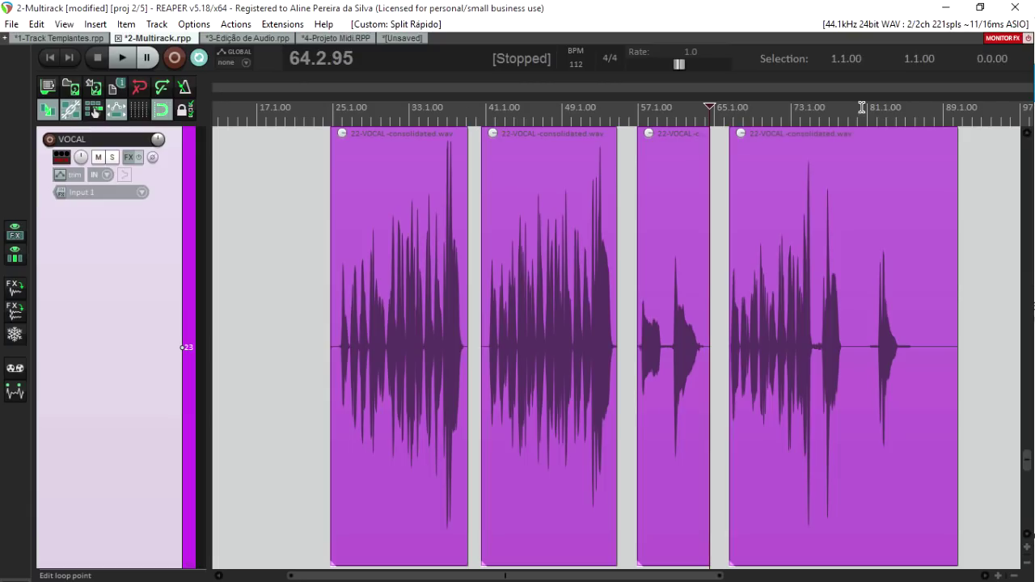
- Remove the silence after the last vocal phrase and the gap just before that phrase
left_click_drag(914, 116, 988, 115)
key("Delete")
left_click_drag(846, 114, 867, 113)
key("Delete")
- Cut several further sections out of the first two vocal phrases, including one starting at 49.3.29
left_click_drag(371, 115, 407, 116)
key("Delete")
key("Delete")
left_click_drag(503, 115, 583, 116)
key("Delete")
key("Delete")
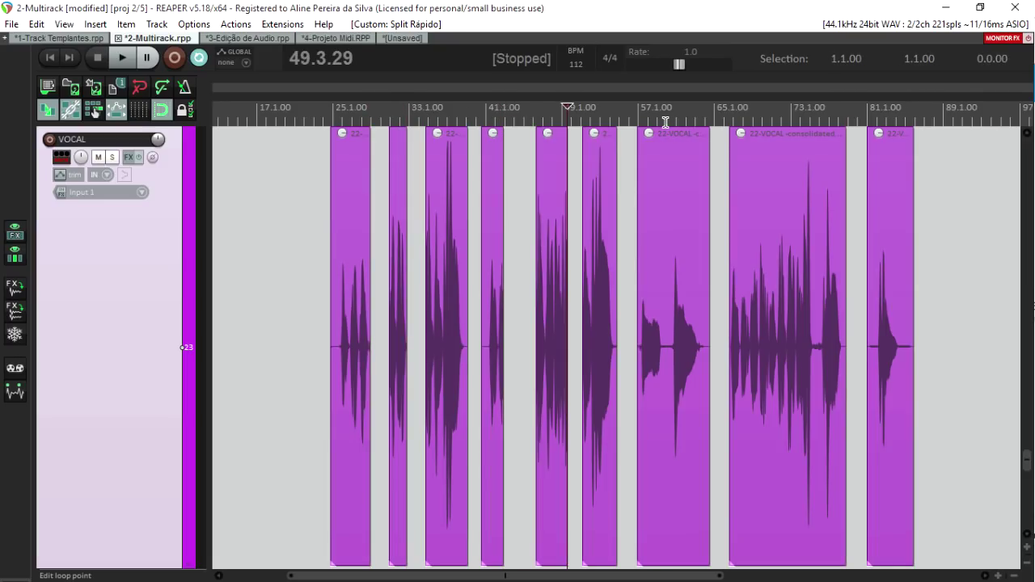
- Undo all the manual cuts back to the whole VOCAL item and clear the time selection
left_click_drag(656, 121, 668, 122)
key("Delete")
key("Delete")
key("Delete")
key("Delete")
key("Delete")
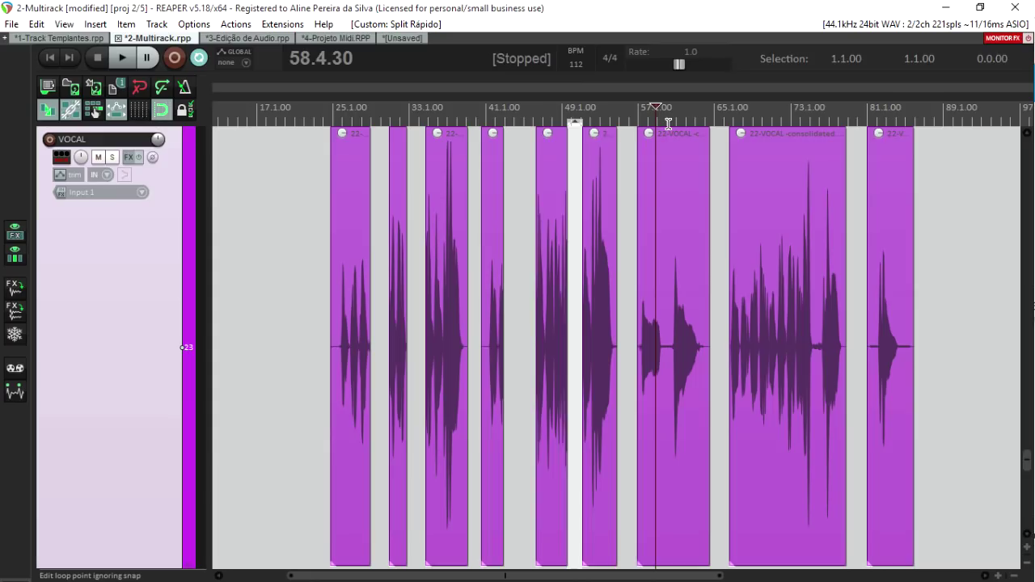
key("Delete")
key("Delete")
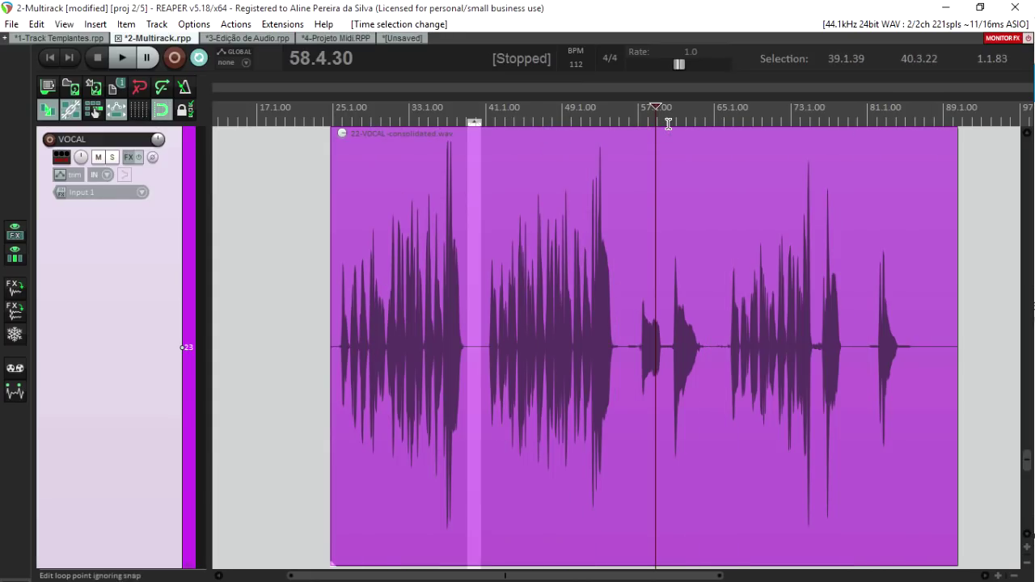
left_click(580, 275)
left_click(578, 275)
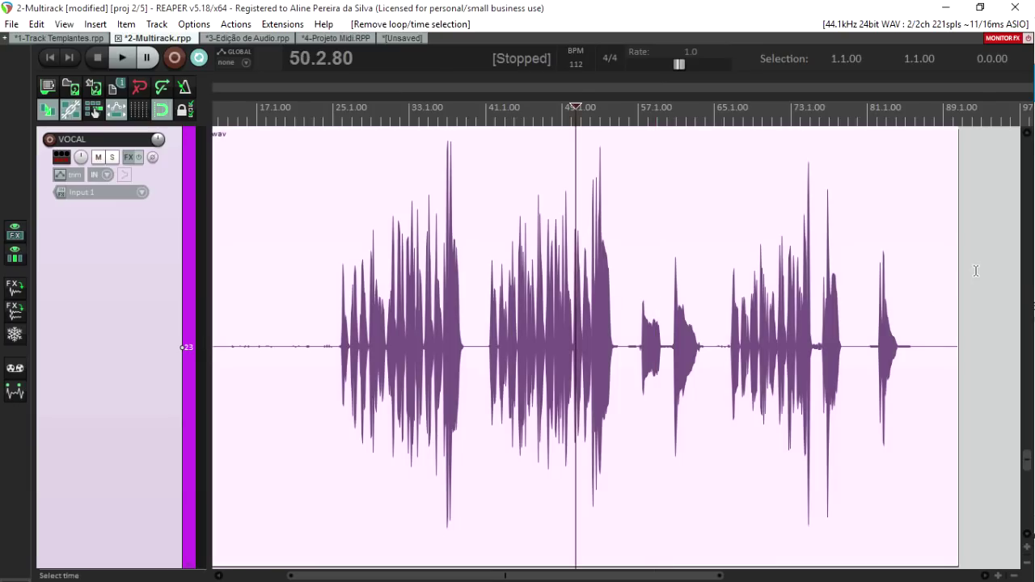
- Auto trim/split the VOCAL item with a -25.0 dB threshold, -6.0 dB hysteresis and the Split and remove silent areas mode
left_click(669, 282)
left_click(669, 281, "ctrl")
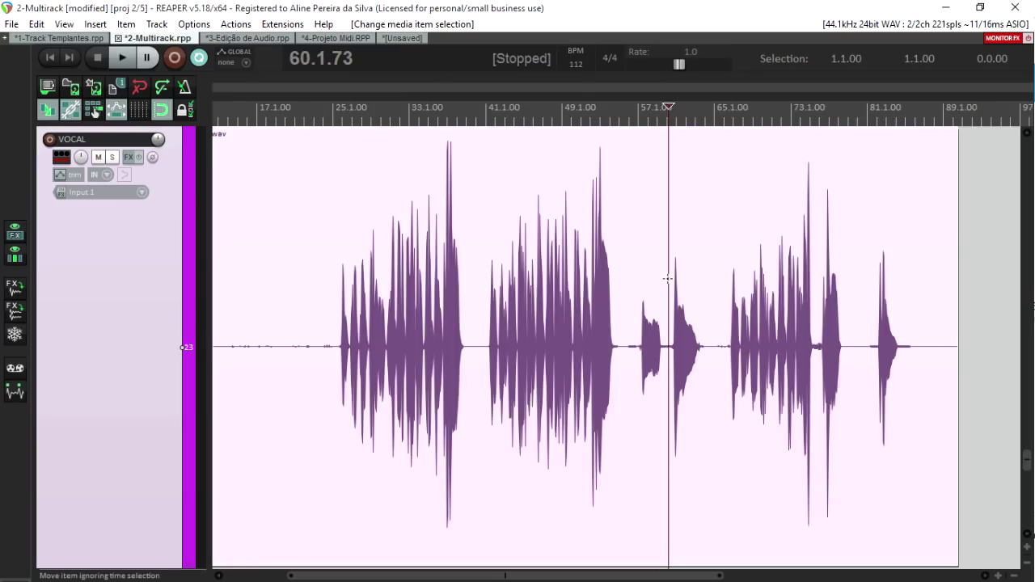
key("ctrl+shift+a")
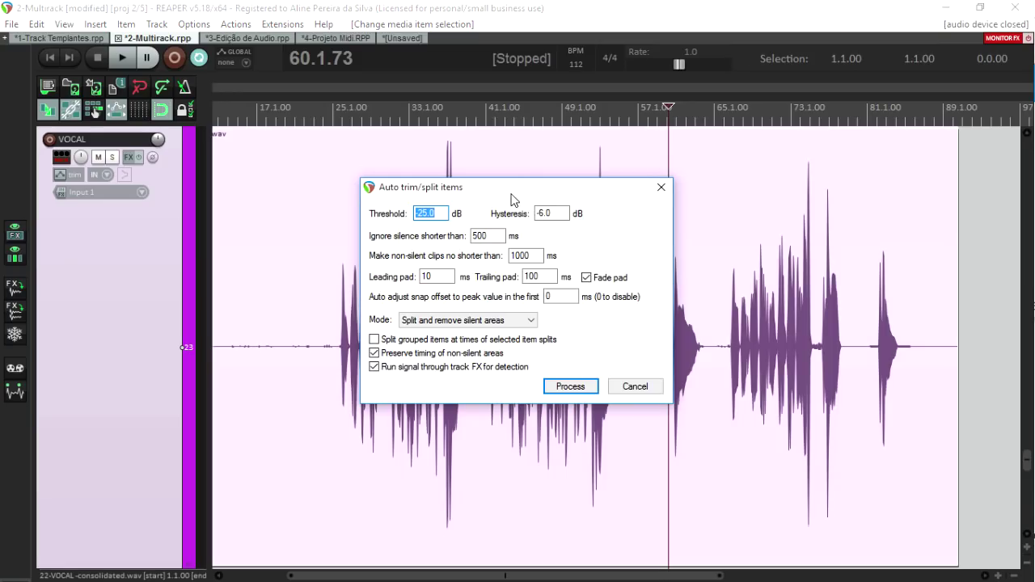
left_click_drag(506, 192, 511, 177)
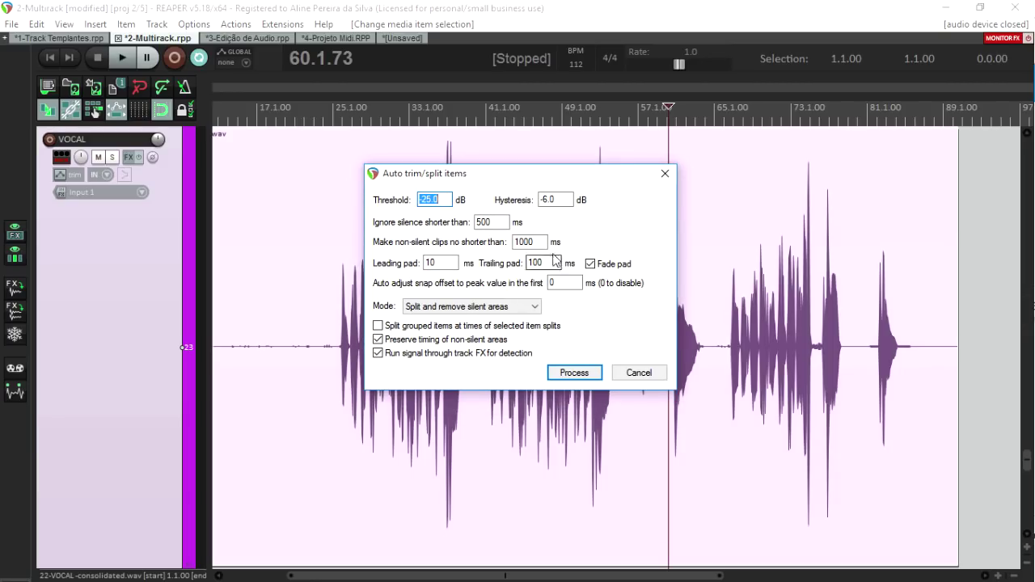
left_click(437, 204)
left_click_drag(471, 178, 680, 150)
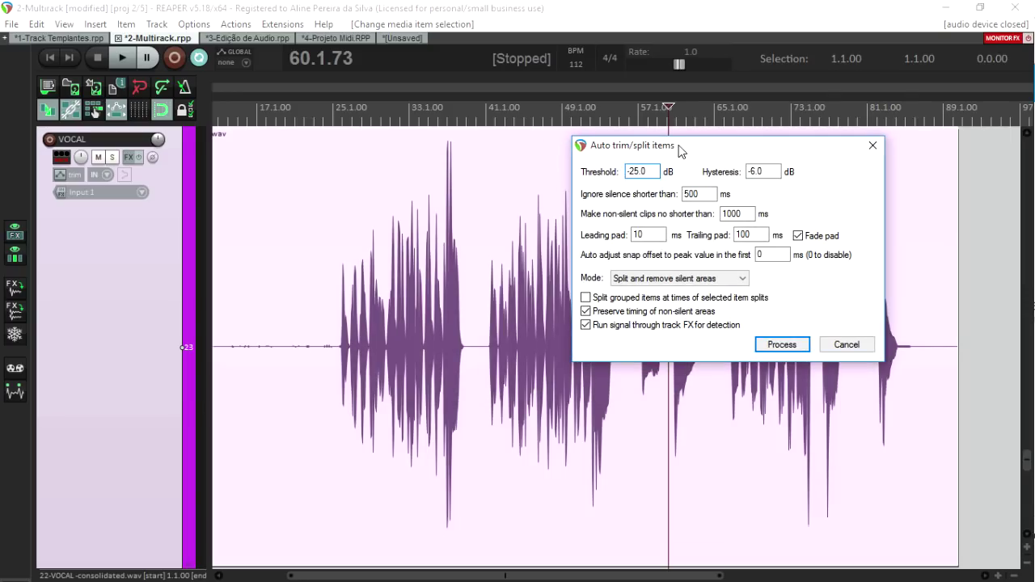
left_click_drag(679, 150, 690, 336)
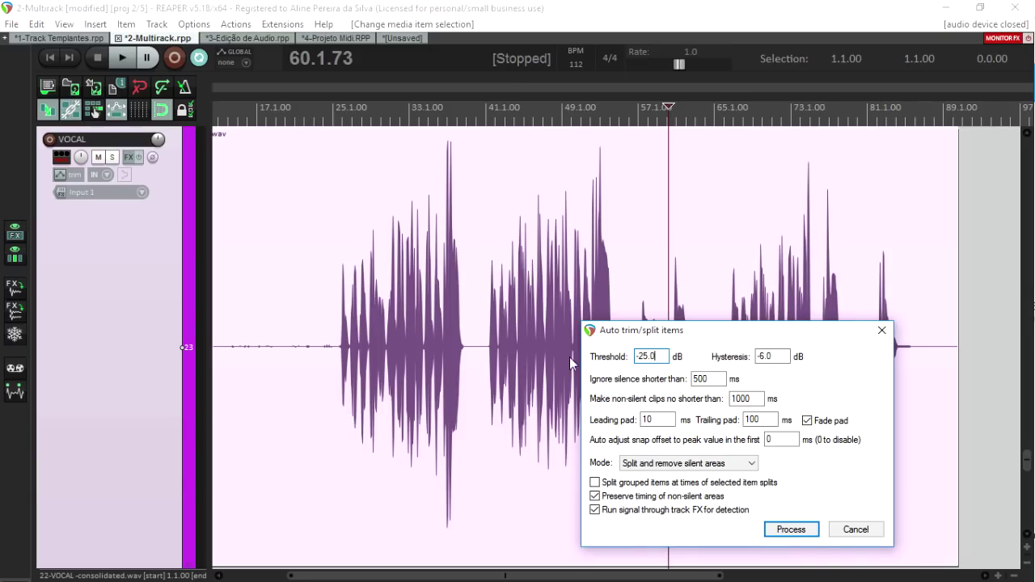
left_click_drag(638, 328, 536, 254)
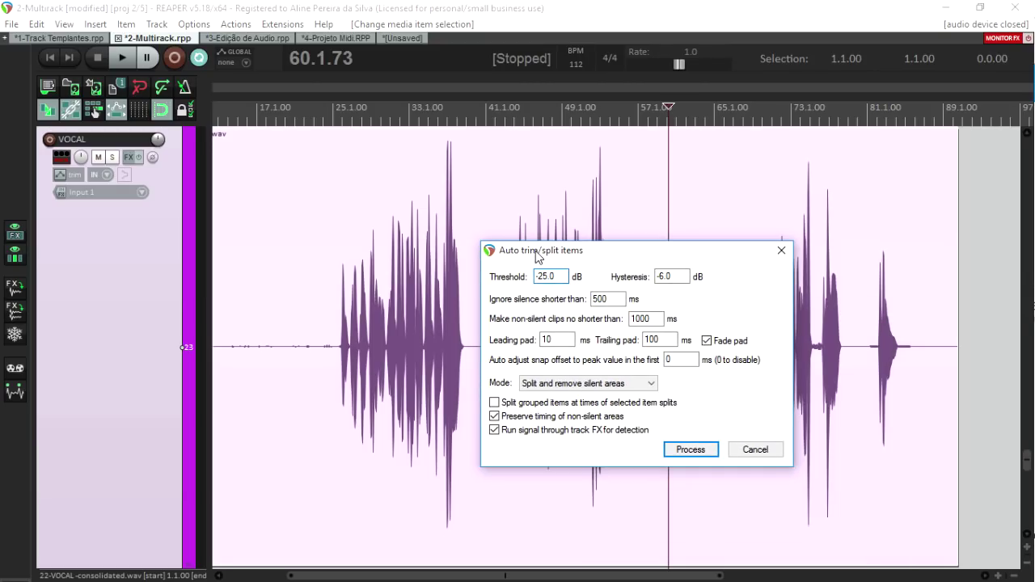
left_click(693, 451)
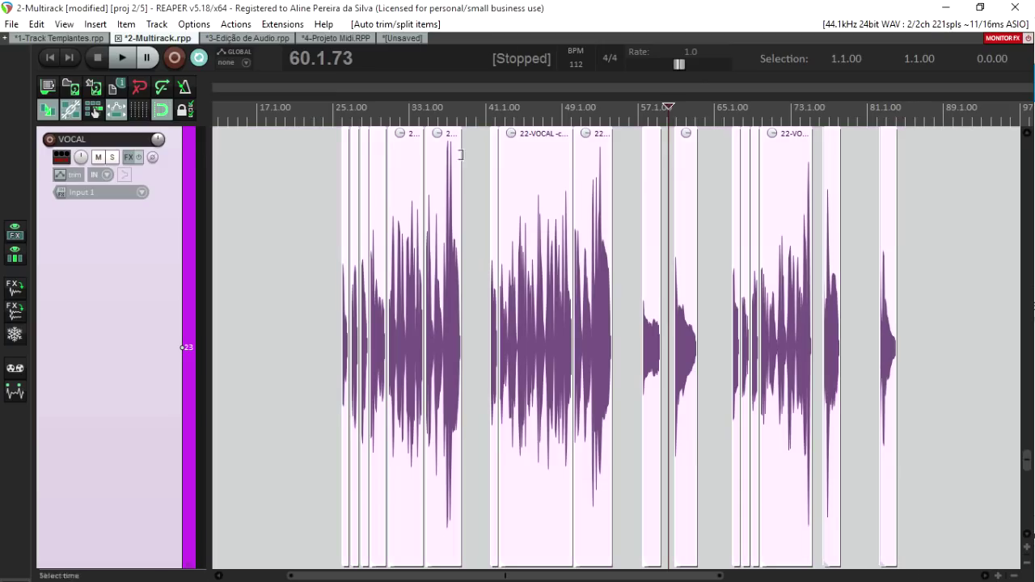
- Examine the edges and fades of the first split vocal items, closing in on the fade-in near 28.4.66
left_click(347, 114)
scroll(341, 117, "up", 3)
scroll(585, 210, "up", 6)
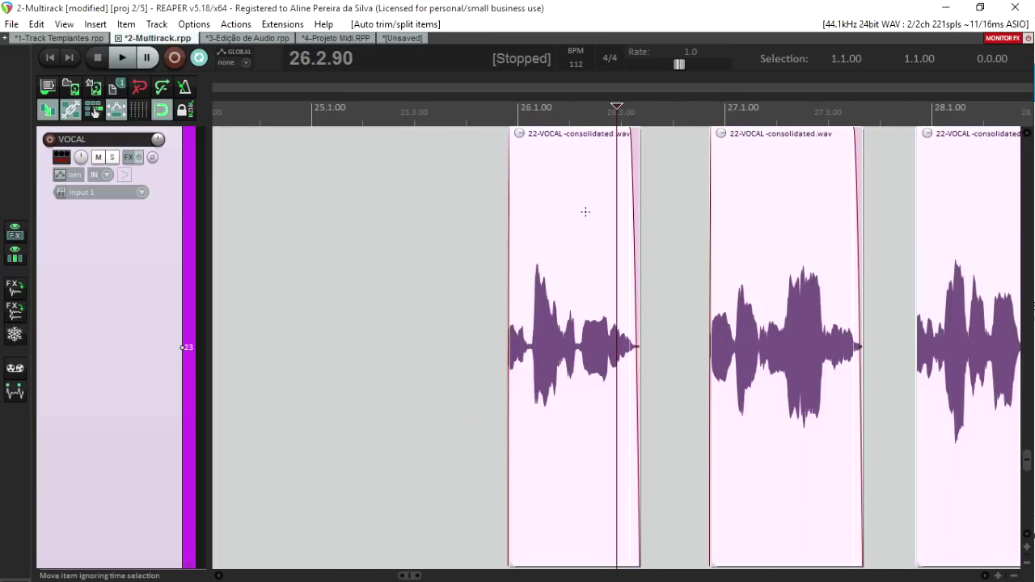
left_click(407, 118)
left_click(715, 115)
left_click(806, 129)
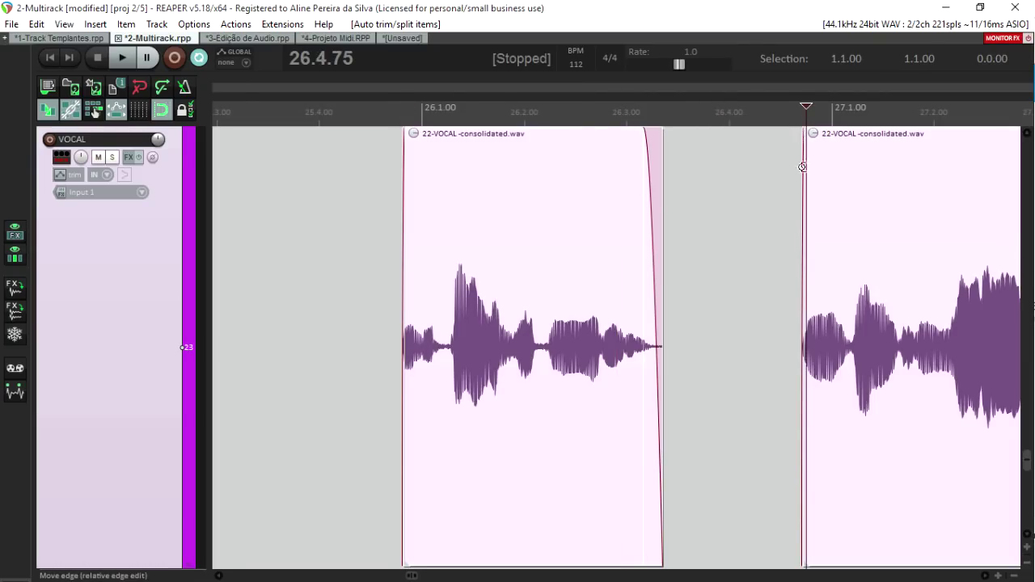
scroll(804, 179, "right", 5)
scroll(805, 179, "right", 3)
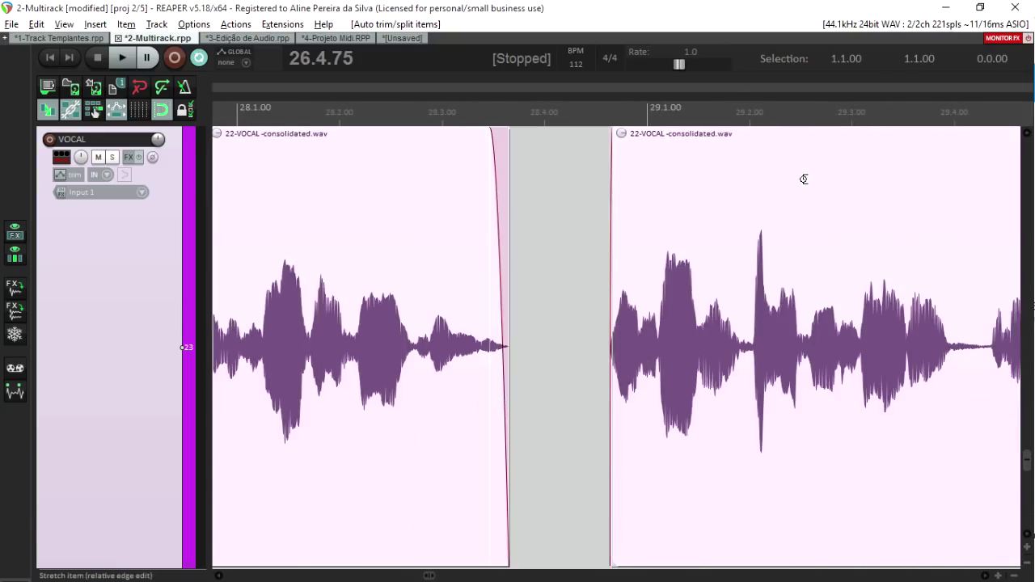
left_click(311, 110)
scroll(321, 121, "up", 10)
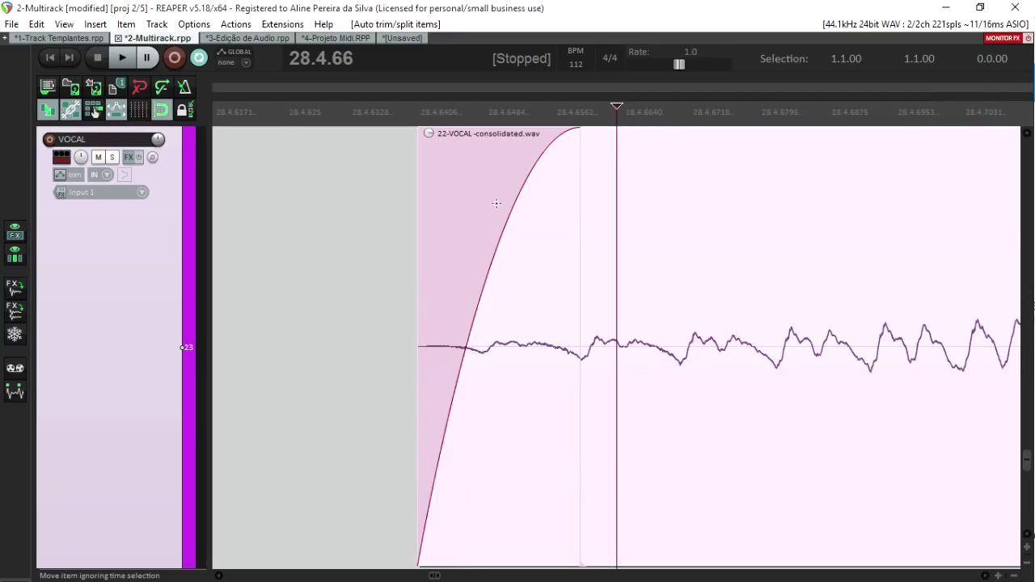
scroll(542, 172, "down", 12)
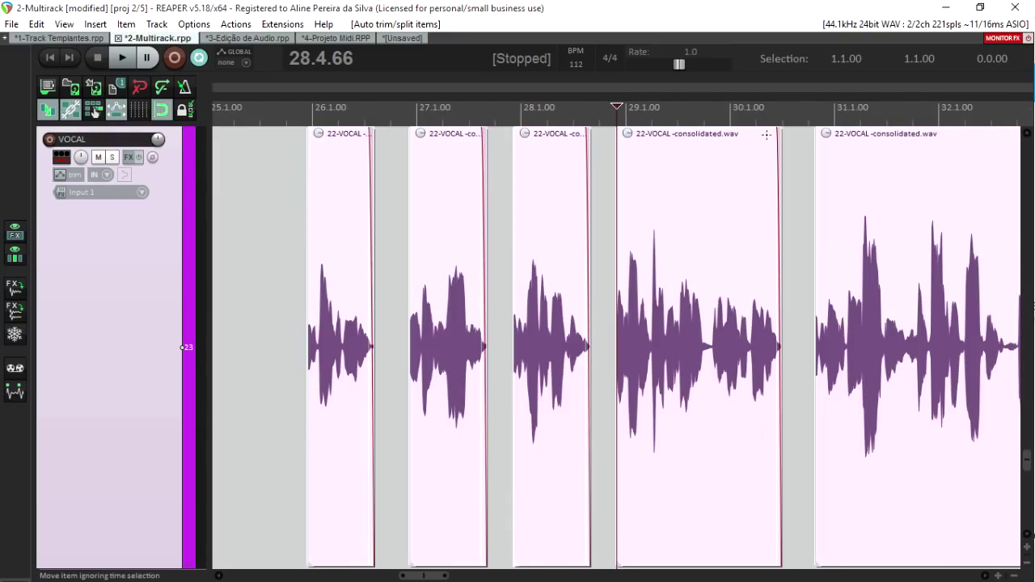
- Examine the fade-out near 30.2.73 and the remaining split vocal items through to the last phrase
left_click(777, 111)
scroll(775, 111, "up", 10)
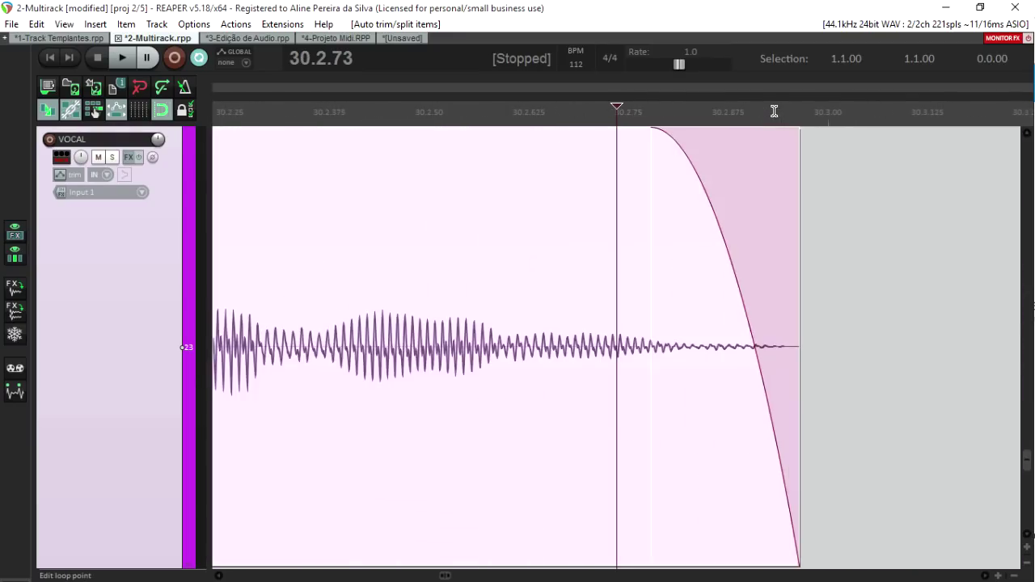
scroll(774, 111, "right", 10)
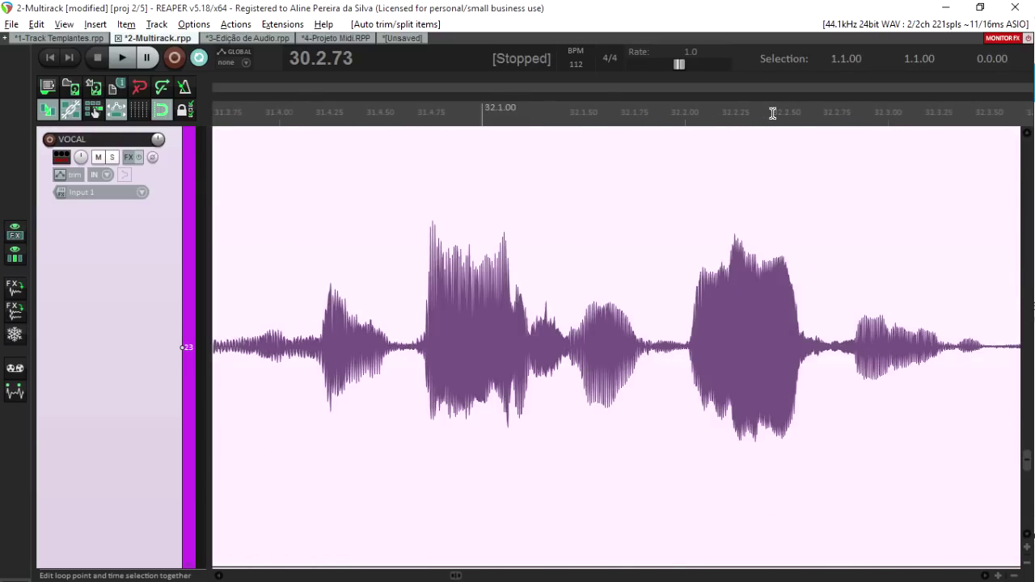
scroll(772, 113, "right", 5)
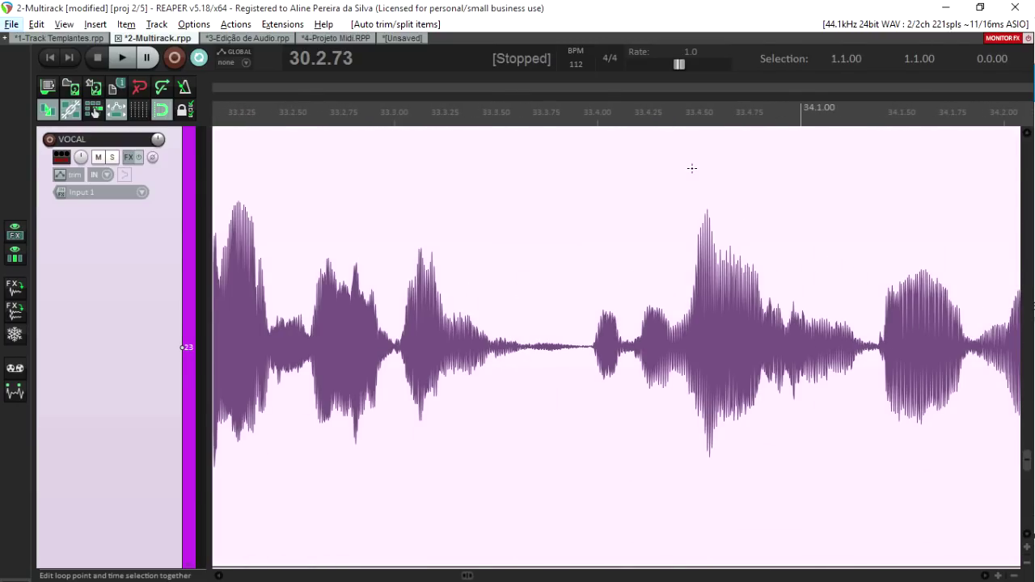
left_click(661, 120)
scroll(661, 120, "down", 8)
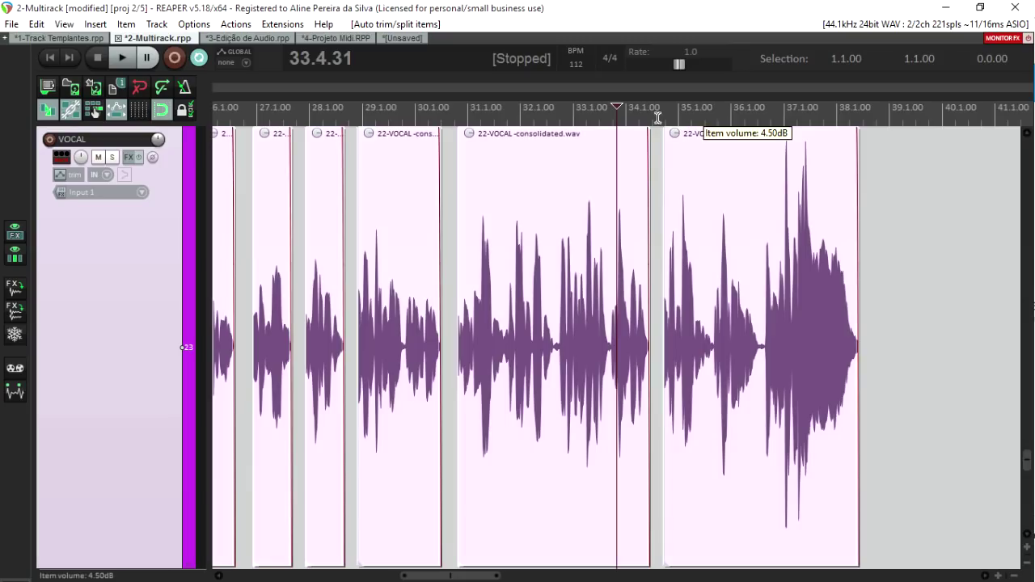
left_click(665, 115)
scroll(666, 116, "up", 10)
scroll(668, 119, "down", 4)
scroll(668, 119, "down", 6)
scroll(703, 229, "up", 4)
scroll(703, 167, "right", 5)
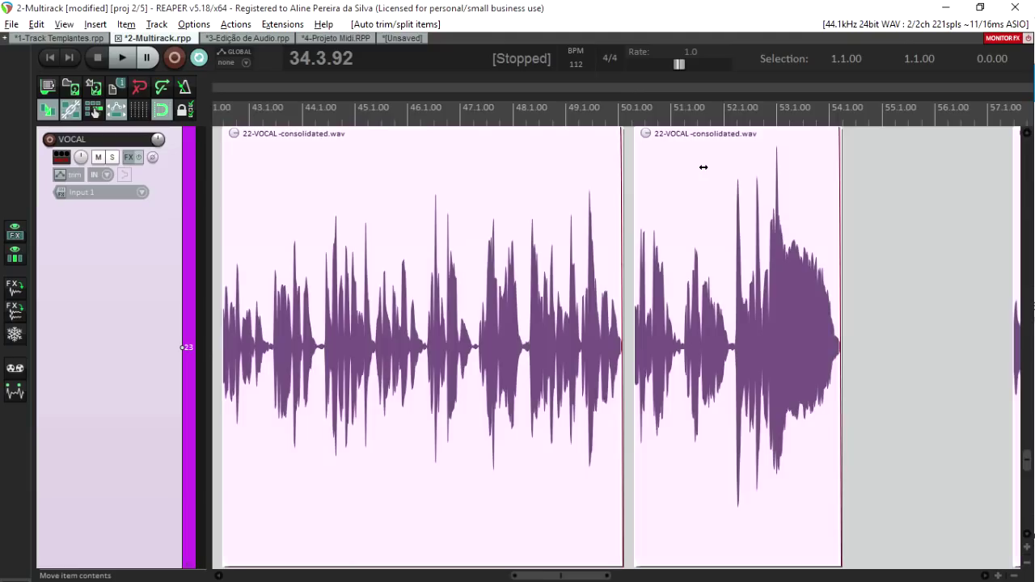
scroll(703, 169, "right", 10)
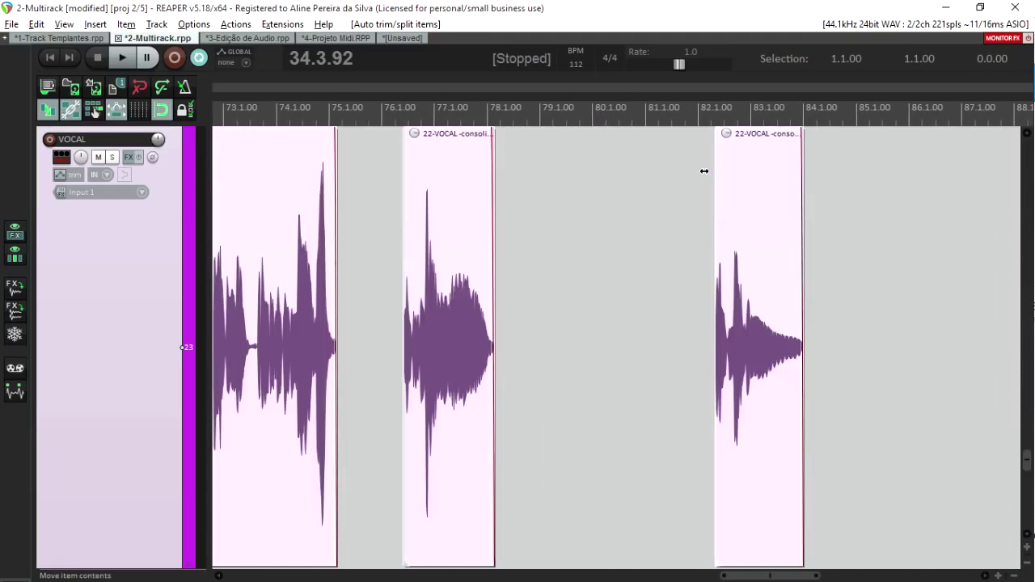
scroll(702, 154, "left", 2)
- Try extending the right edges of all selected vocal items together, working from the item around 77.4.11
left_click(677, 564)
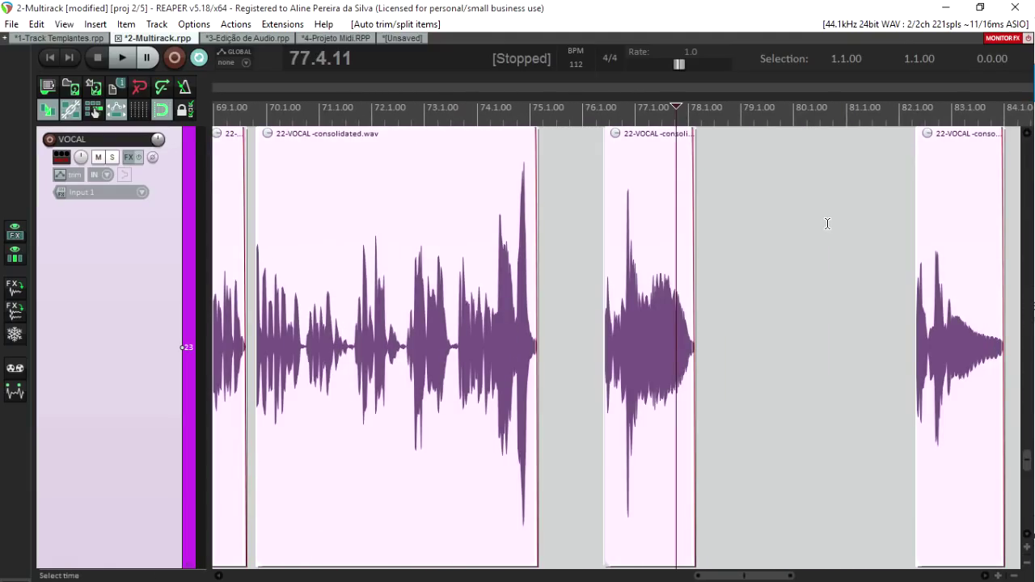
scroll(821, 228, "up", 2)
scroll(819, 227, "up", 5)
scroll(818, 226, "down", 2)
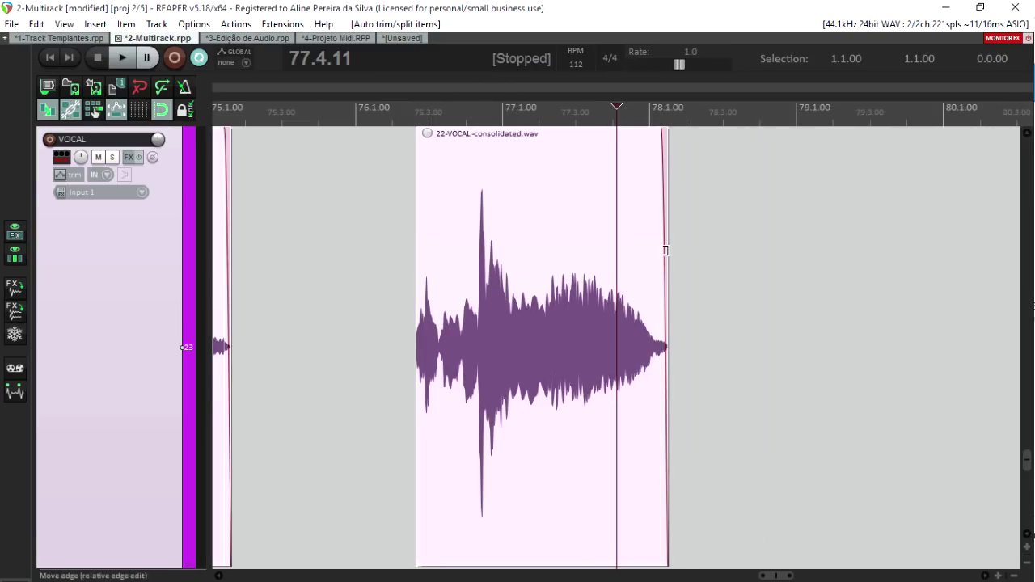
left_click_drag(666, 252, 694, 261)
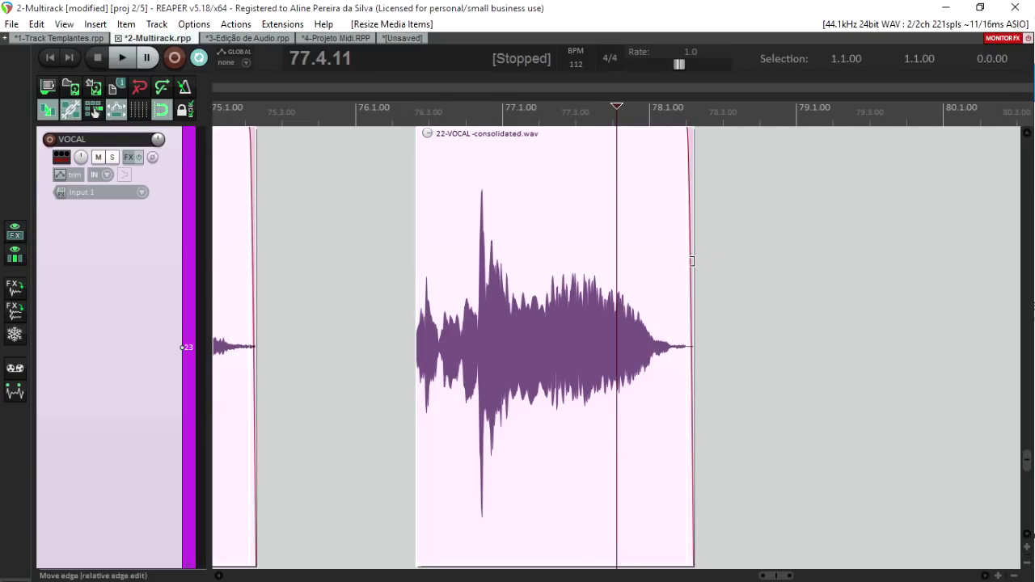
key("ctrl+z")
key("ctrl+z")
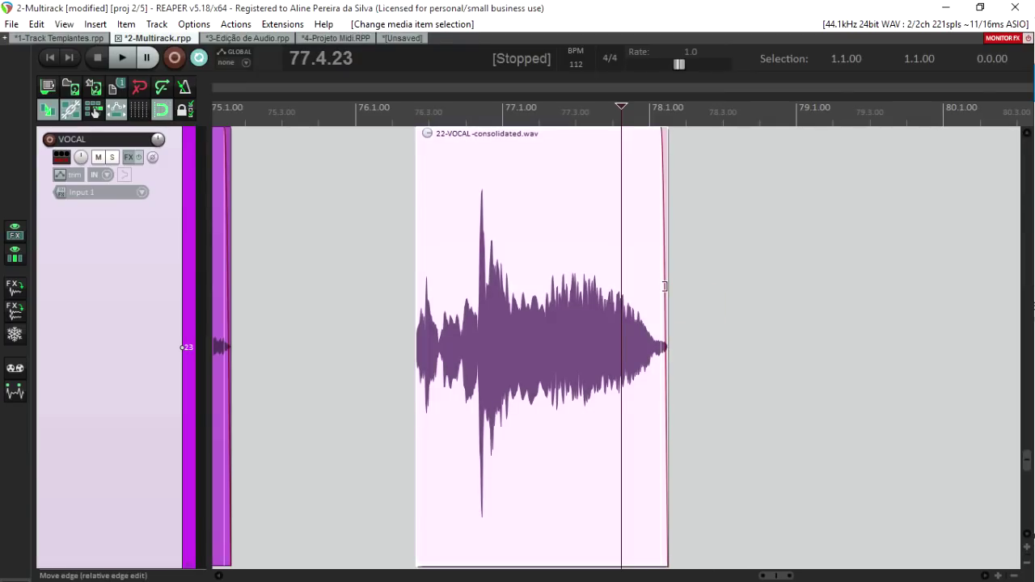
- Extend the right edge of only the vocal item ending just after 78.1.00, and place the edit cursor at 83.3.02 in the last item
left_click_drag(669, 287, 713, 267)
key("ctrl+z")
scroll(726, 266, "right", 5)
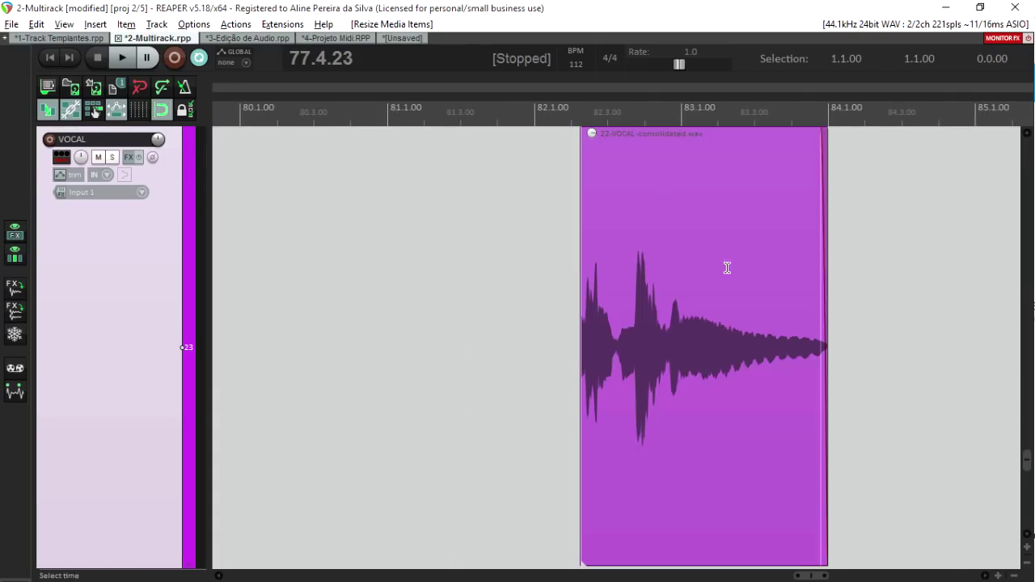
left_click(555, 110)
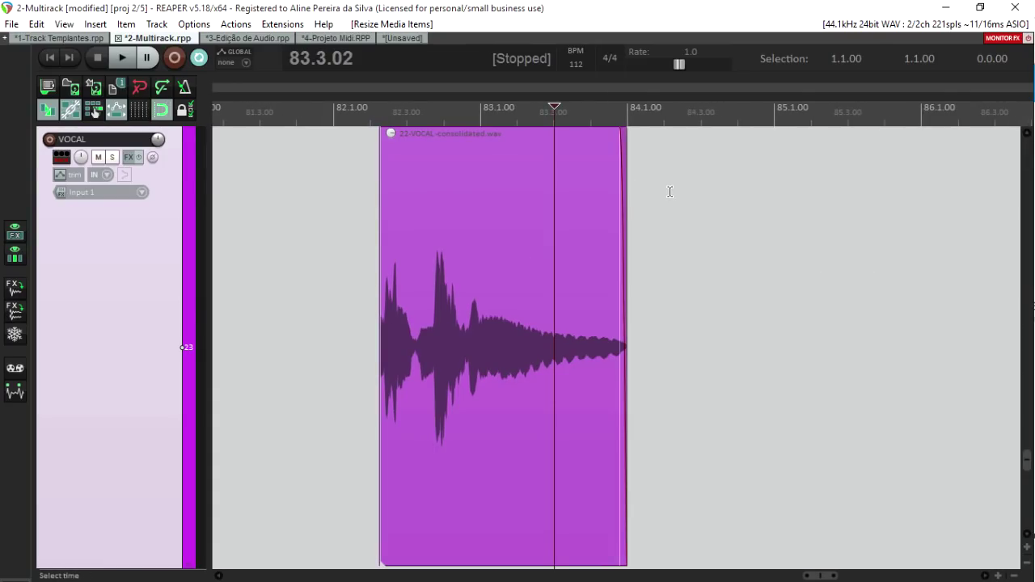
scroll(671, 192, "right", 3)
scroll(671, 192, "left", 3)
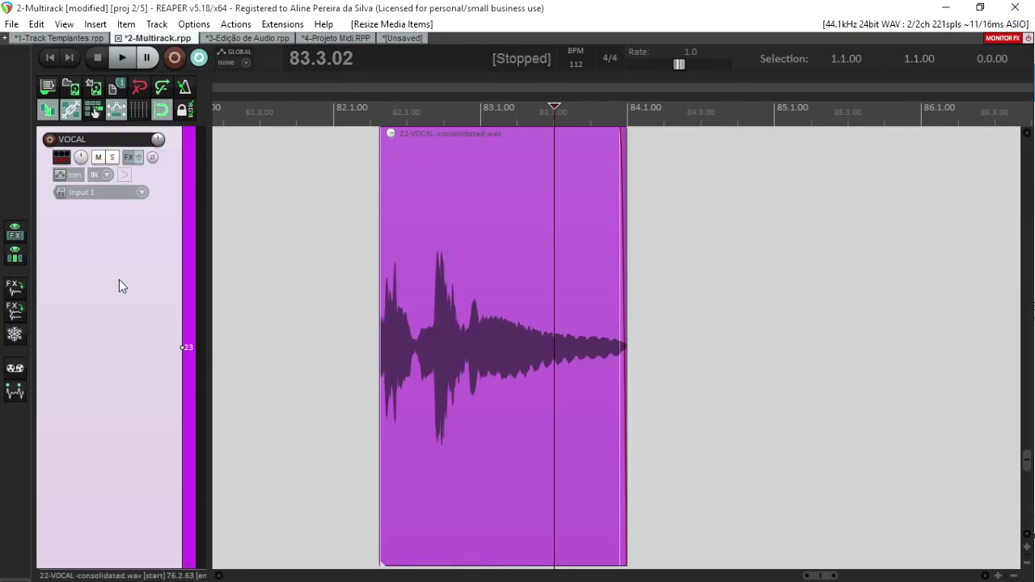
key("grave")
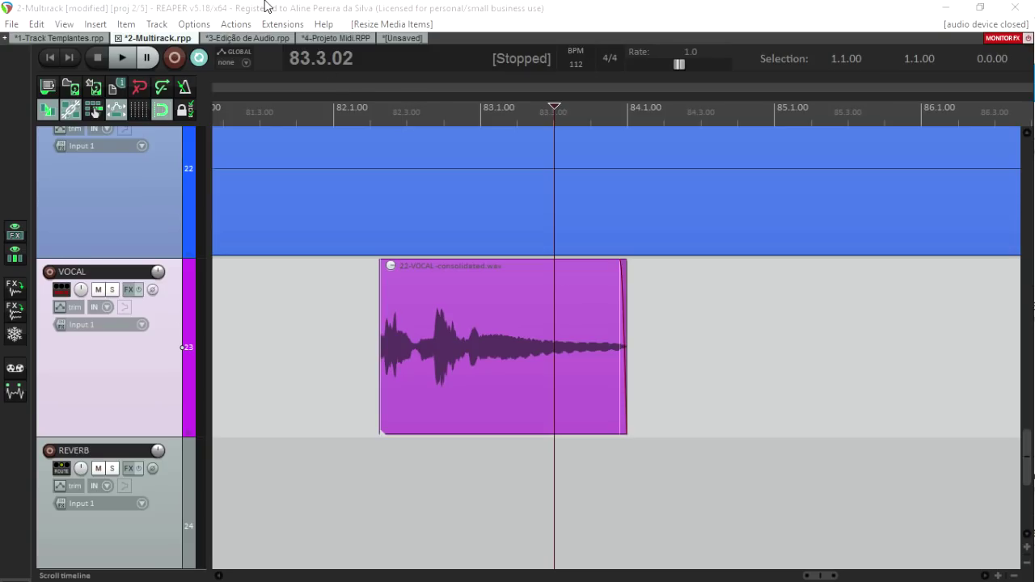
scroll(301, 155, "down", 1)
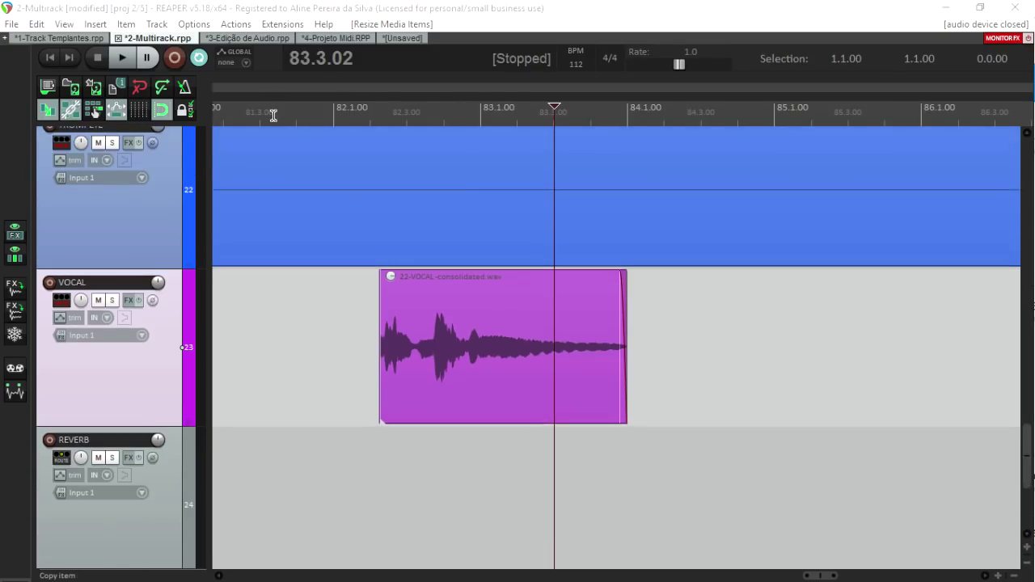
- Switch to the 3-Edição de Audio project and delete all four Violão Solo tracks
left_click(244, 38)
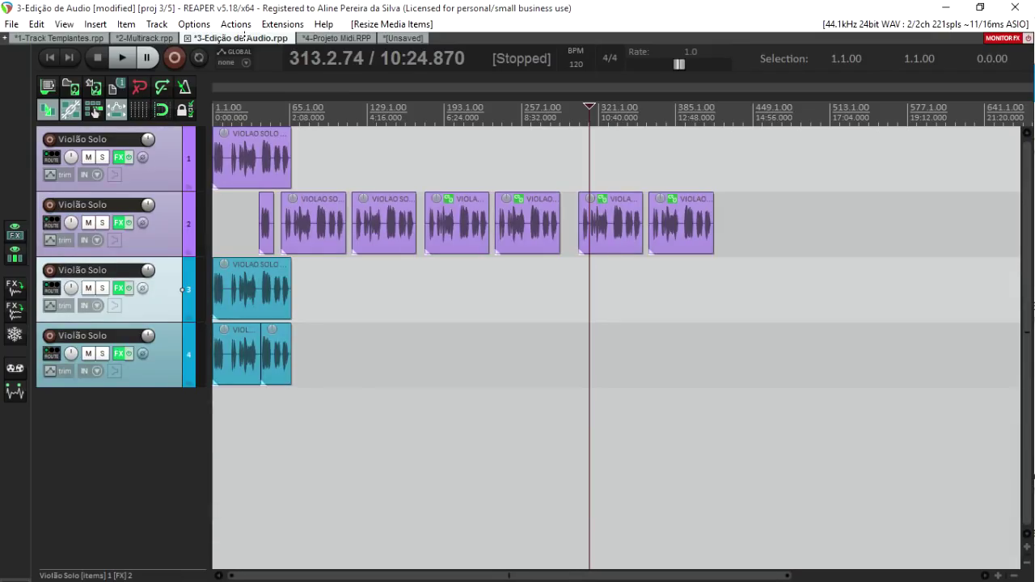
left_click(158, 248)
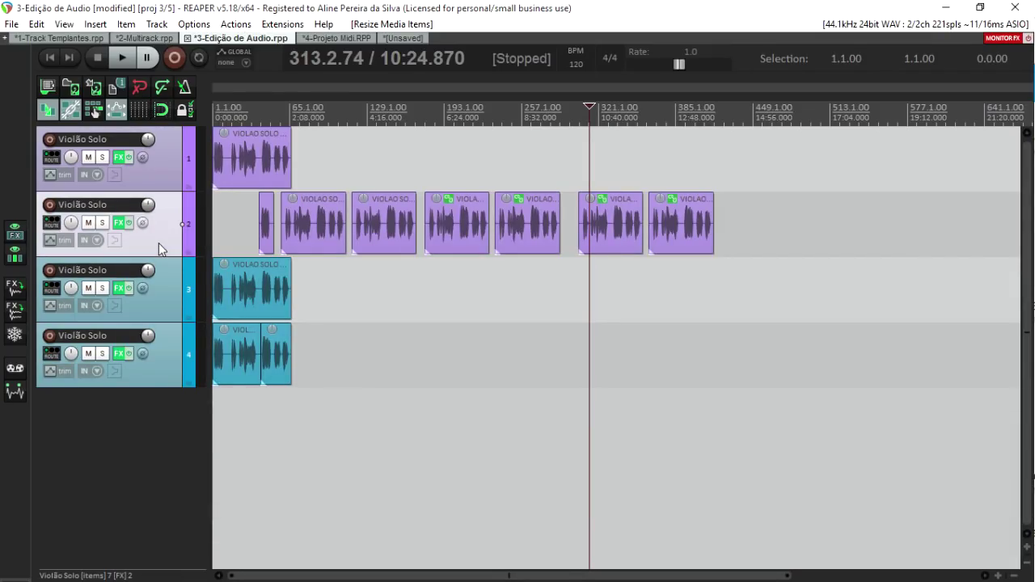
key("ctrl+a")
key("Delete")
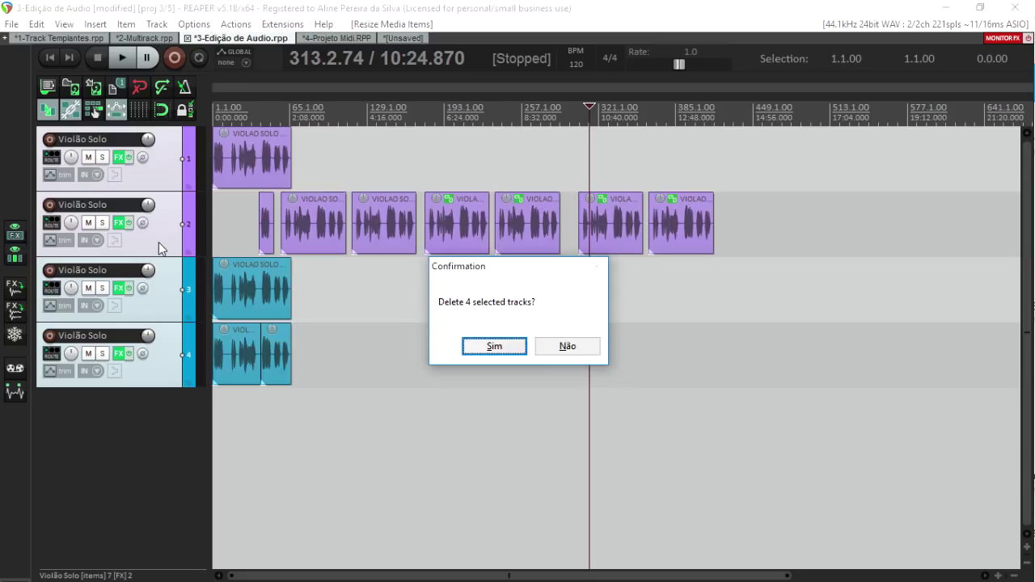
key("Return")
- Insert Baixo-001.wav from the Media Explorer into the empty project at 1.1.00, and close the explorer
key("ctrl+alt+x")
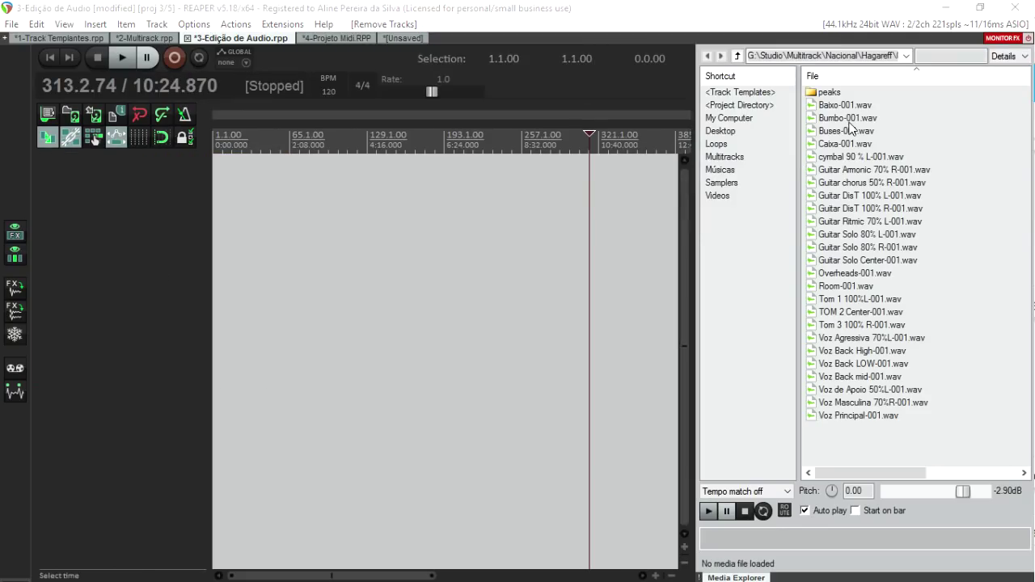
left_click(838, 106)
right_click(838, 111)
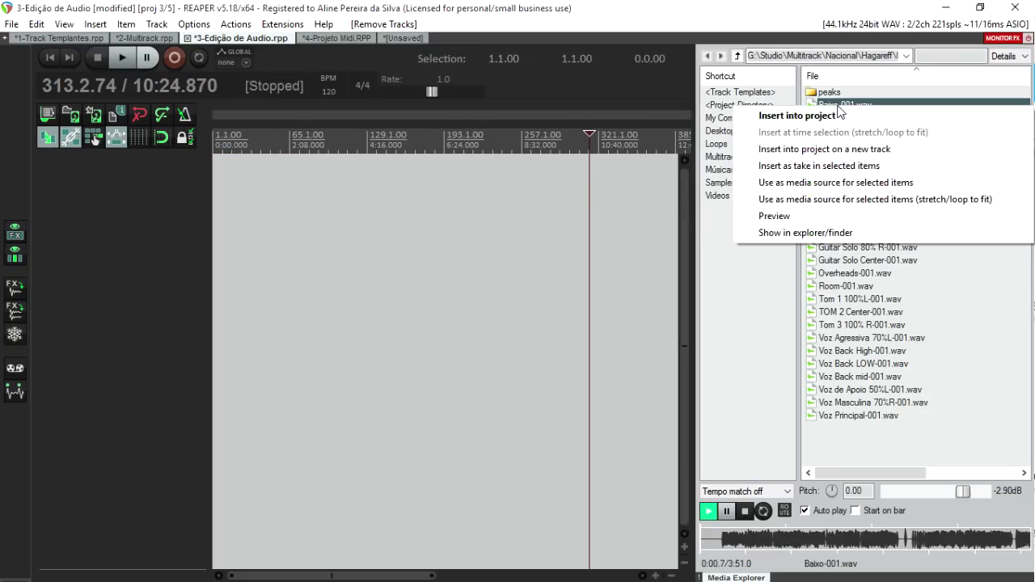
left_click(841, 148)
right_click(838, 109)
left_click(880, 149)
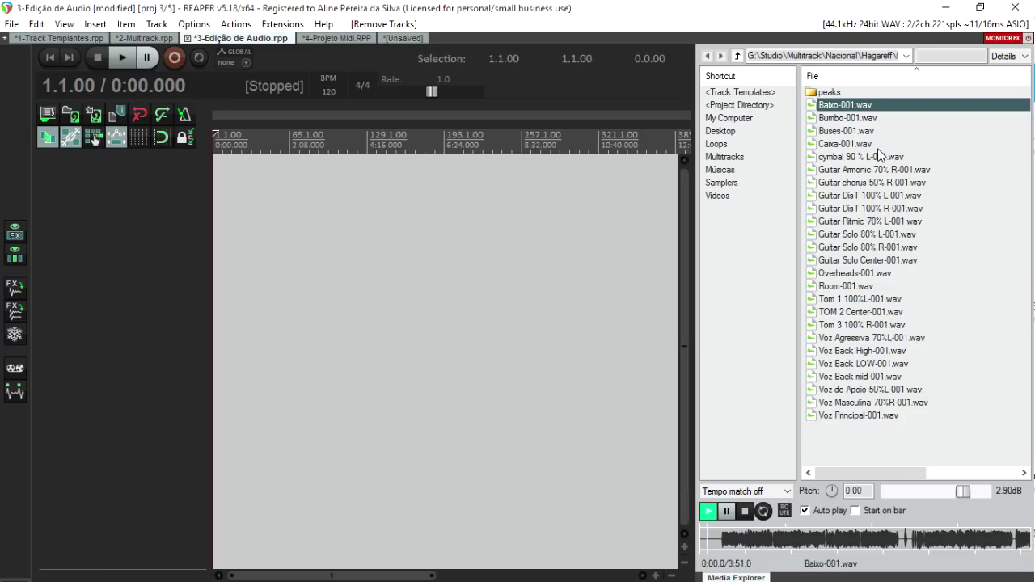
double_click(838, 108)
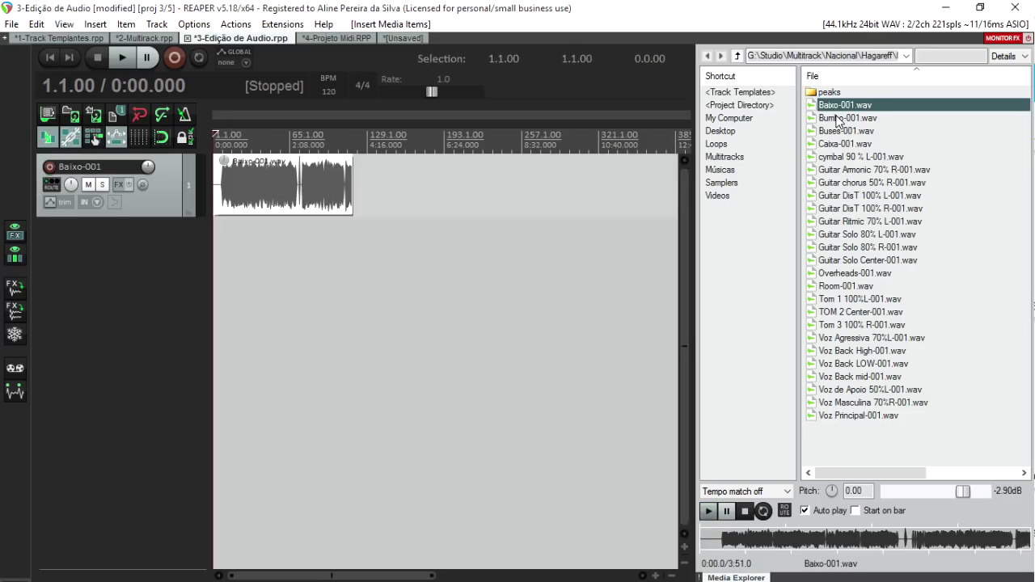
key("ctrl+alt+x")
- Enlarge the Baixo-001 track and show its Volume (Pre-FX) envelope
left_click(243, 120)
scroll(243, 120, "up", 6)
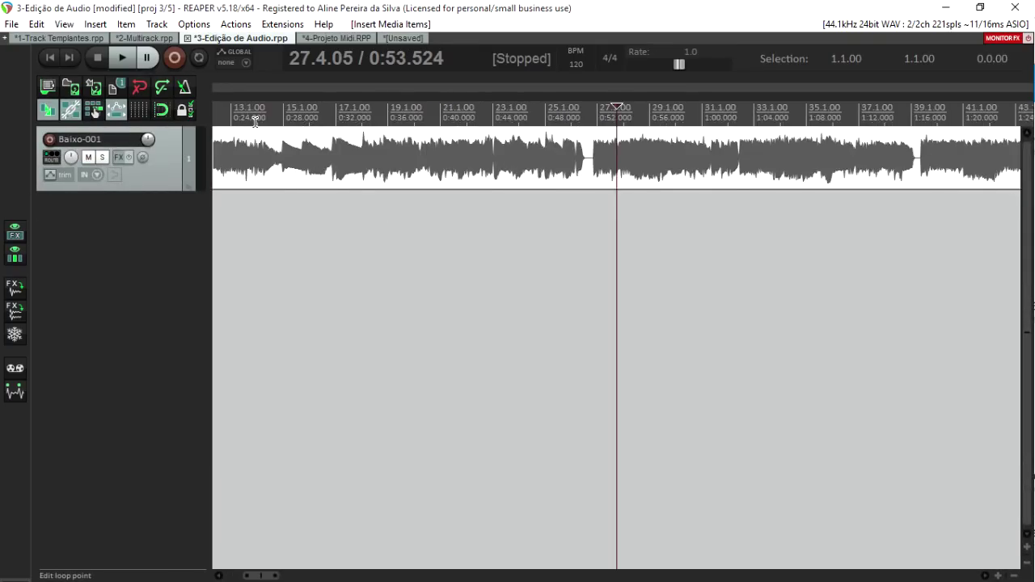
scroll(243, 120, "down", 3)
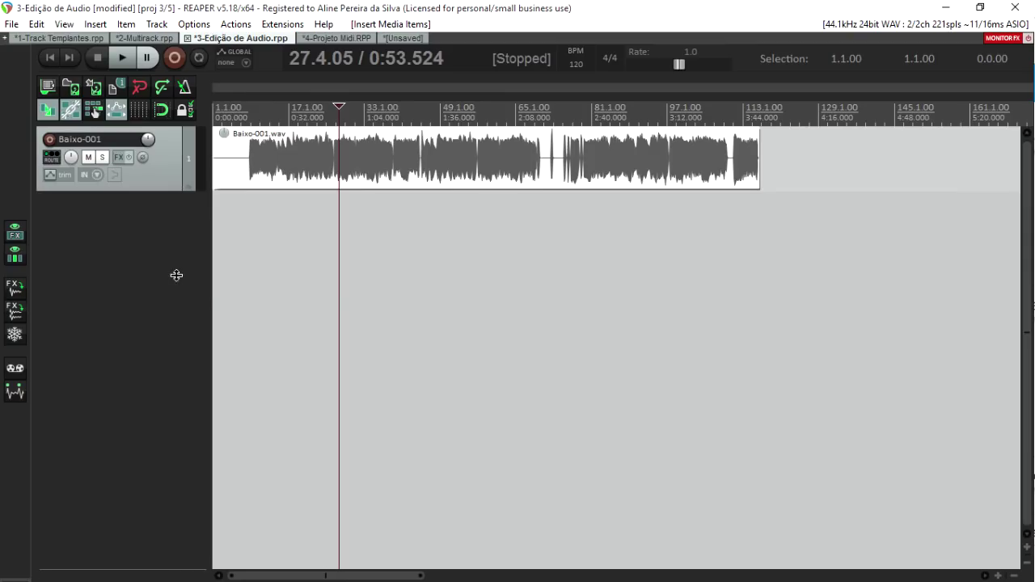
scroll(173, 275, "up", 2)
left_click(170, 241)
left_click(255, 110)
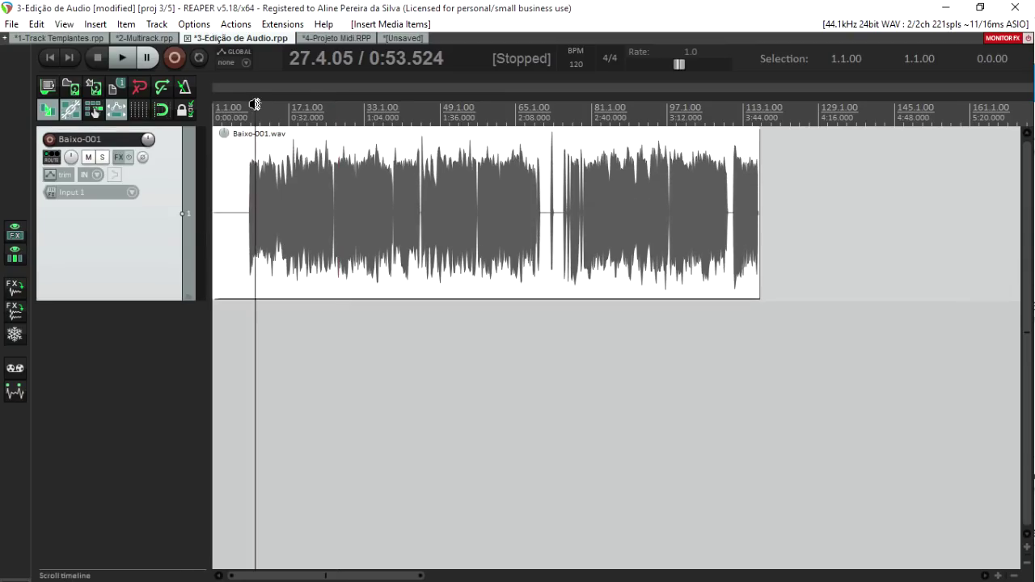
scroll(242, 121, "up", 3)
scroll(234, 129, "down", 2)
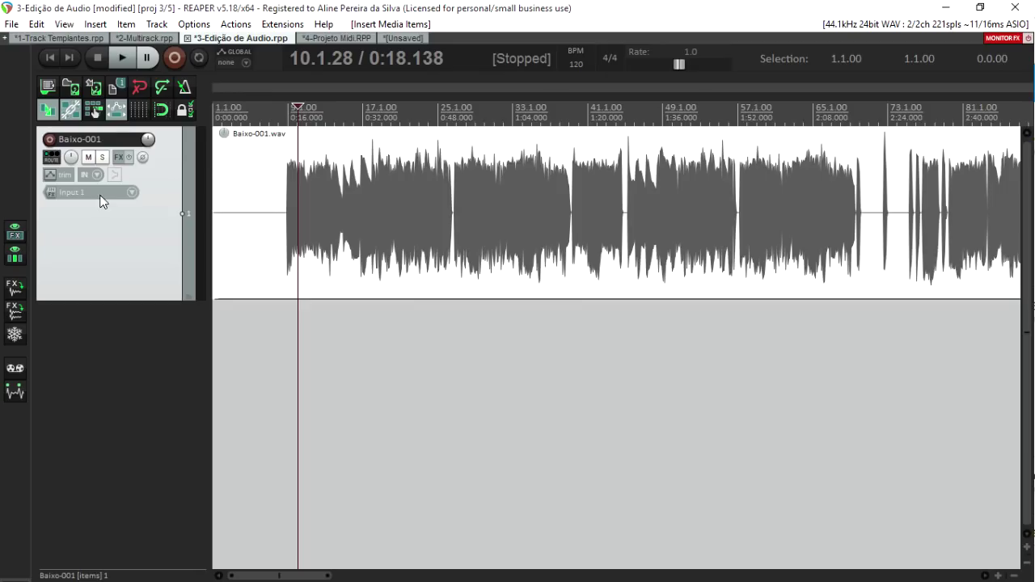
left_click(54, 175)
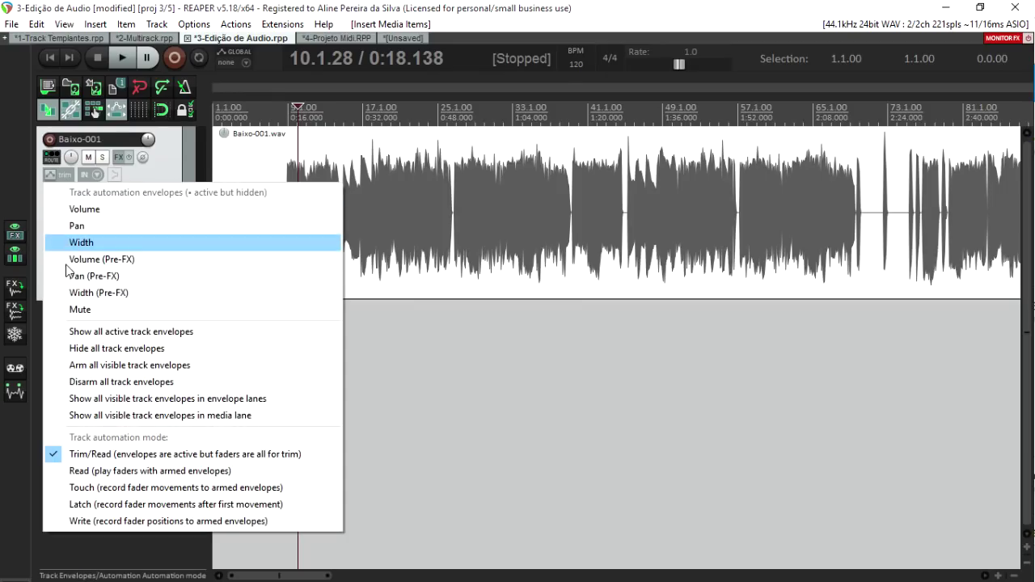
left_click(75, 261)
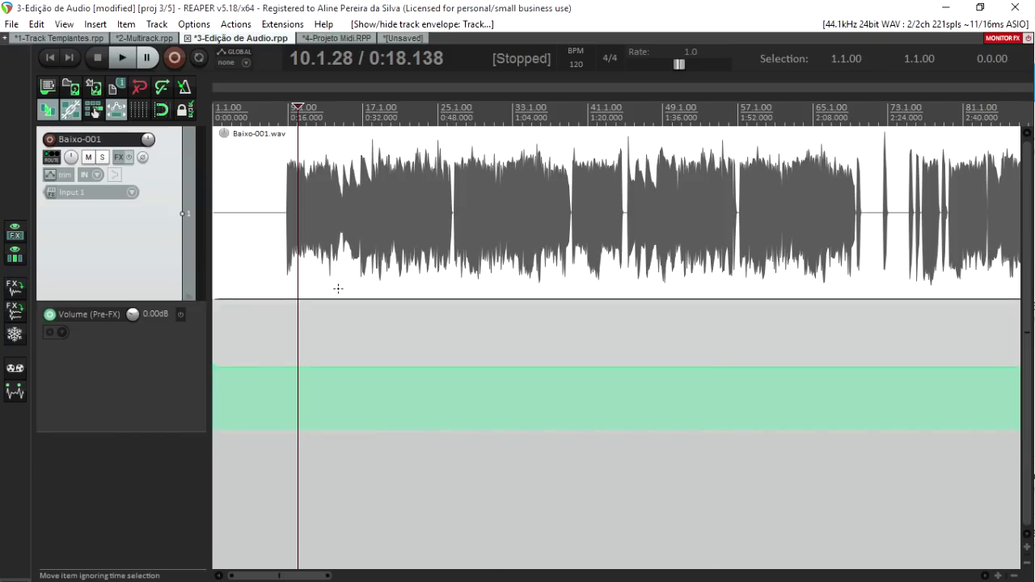
- Draw a freehand Volume (Pre-FX) curve from about bar 8 to bar 48, with two dips around one peak
scroll(338, 289, "down", 4)
scroll(338, 291, "up", 2)
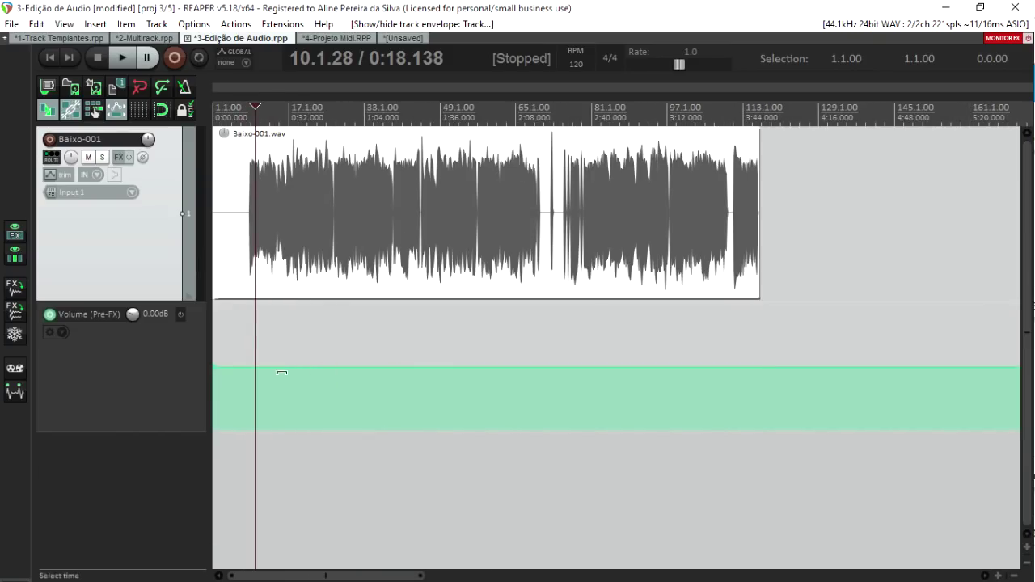
mouse_move(246, 368)
left_mouse_down()
mouse_move(350, 412)
mouse_move(371, 379)
mouse_move(435, 418)
left_mouse_up()
left_click(377, 113)
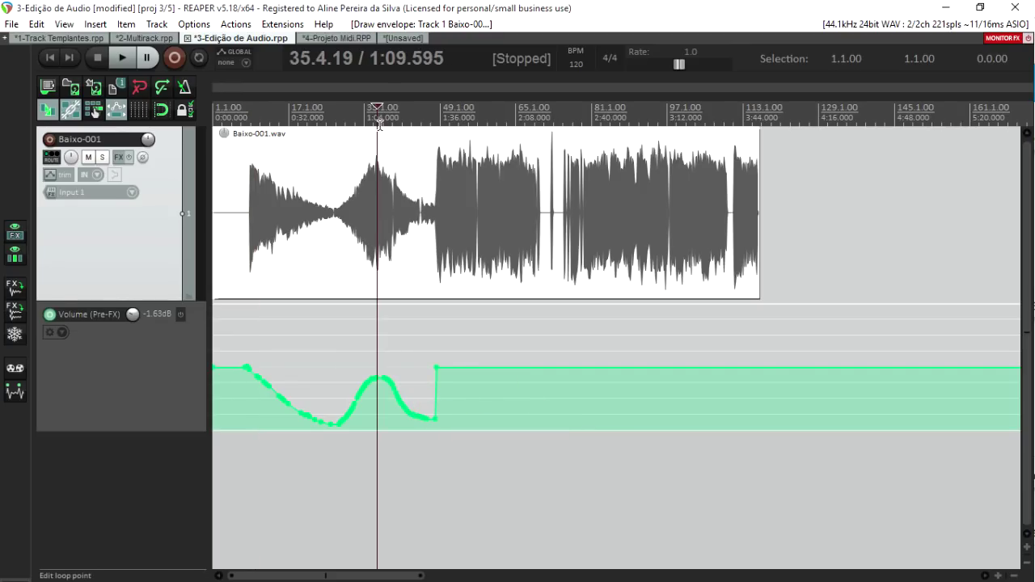
- Redraw the Volume (Pre-FX) curve freehand as a series of waves from about bar 9 to bar 117
scroll(395, 137, "up", 3)
scroll(395, 143, "down", 1)
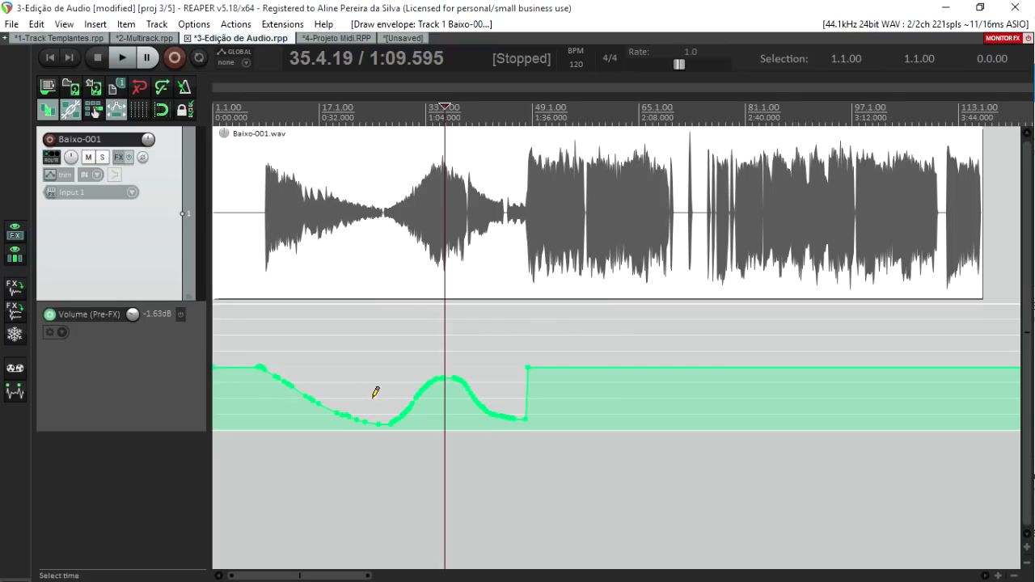
mouse_move(265, 370)
left_mouse_down()
mouse_move(367, 426)
mouse_move(470, 376)
mouse_move(577, 370)
mouse_move(631, 407)
mouse_move(712, 393)
left_mouse_up()
left_click_drag(785, 373, 987, 404)
left_click(767, 109)
scroll(767, 109, "up", 5)
scroll(767, 109, "down", 5)
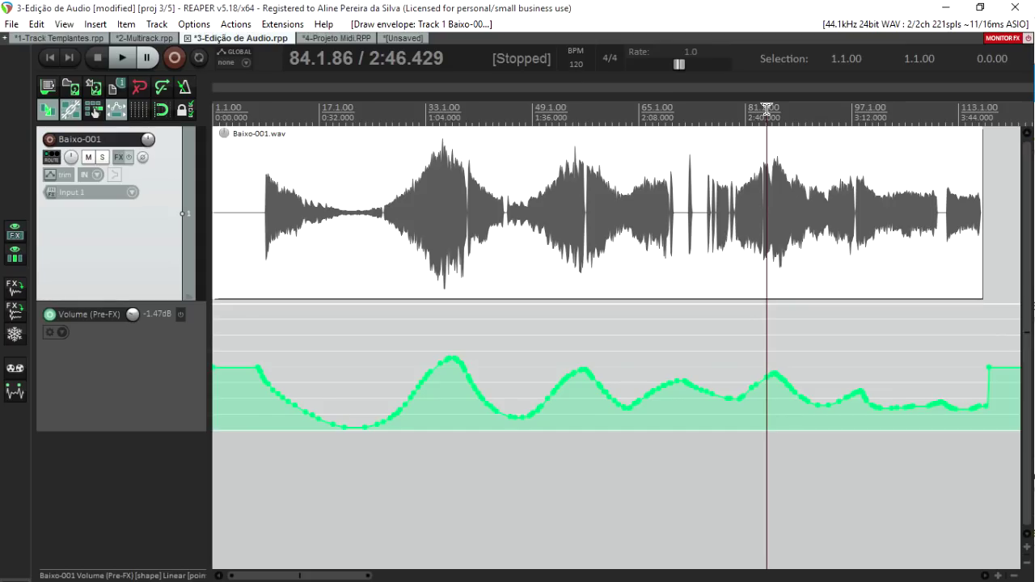
- Undo the freehand envelope drawings and delete the Baixo-001 track
key("ctrl+z")
key("ctrl+z")
key("ctrl+z")
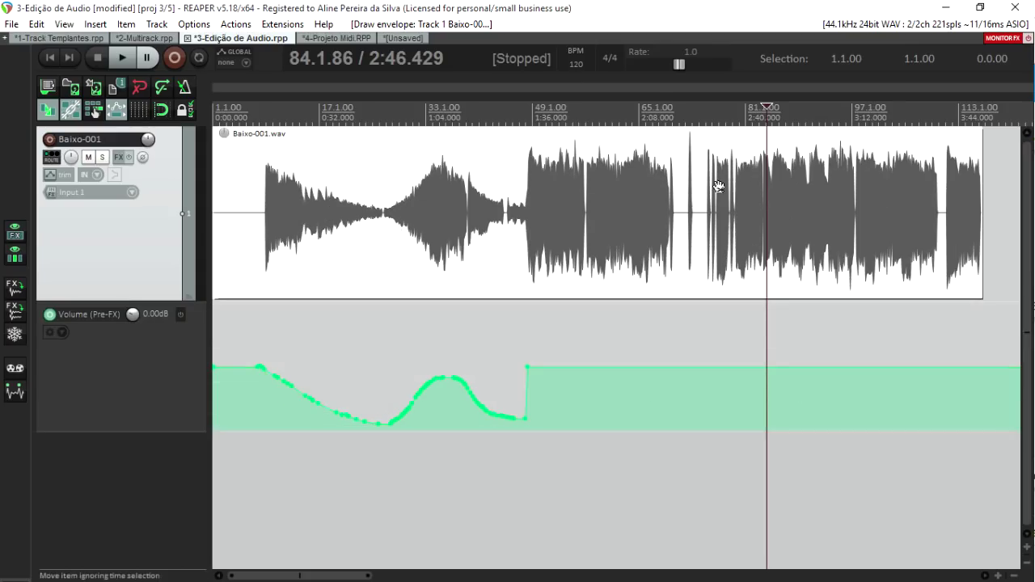
key("Delete")
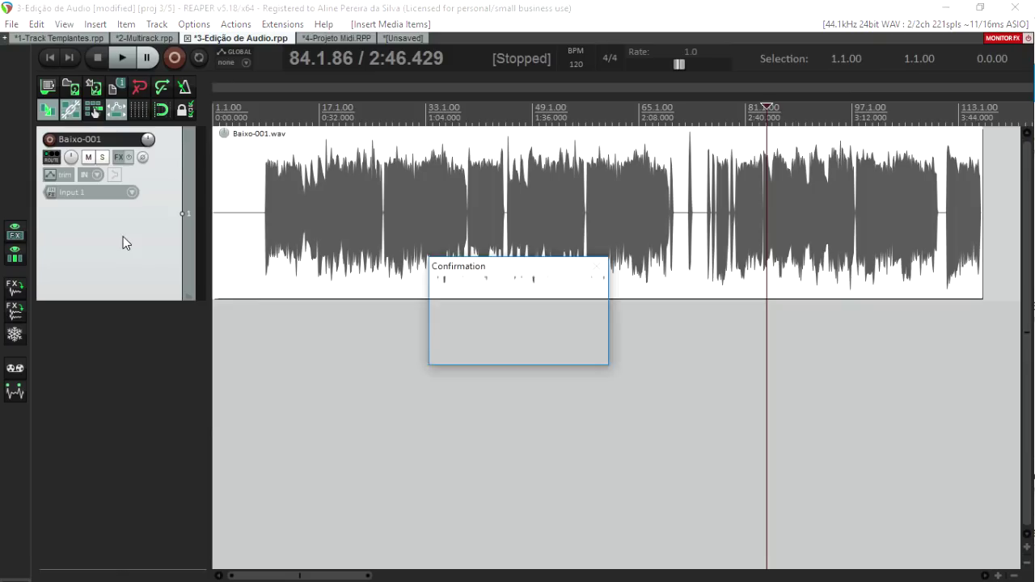
key("Return")
- Add Voz Principal-001.wav from the Media Explorer at the project start, and remove the empty Voz Masculina track
key("ctrl+alt+x")
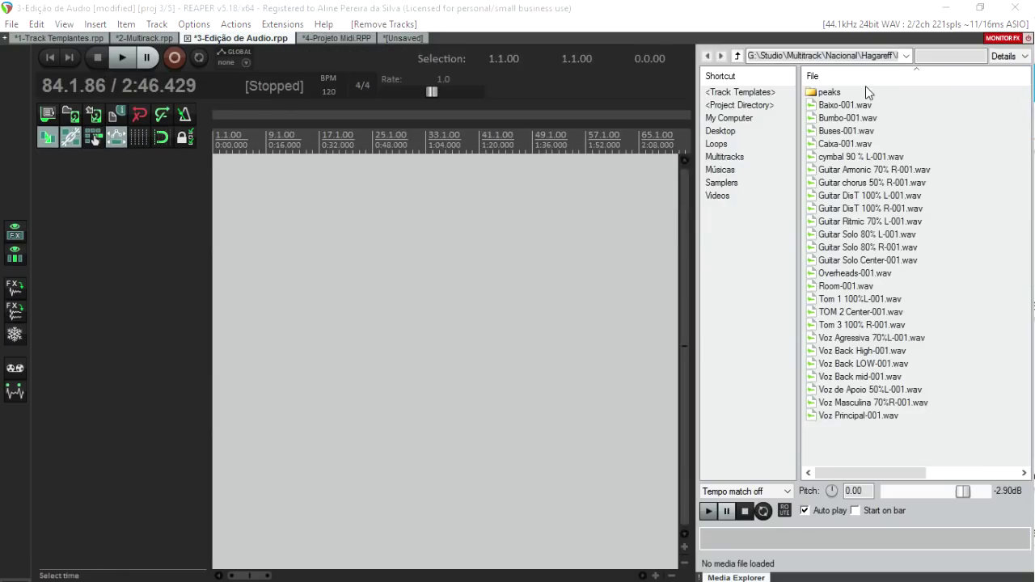
left_click_drag(872, 402, 301, 234)
left_click_drag(308, 231, 216, 247)
key("ctrl+alt+x")
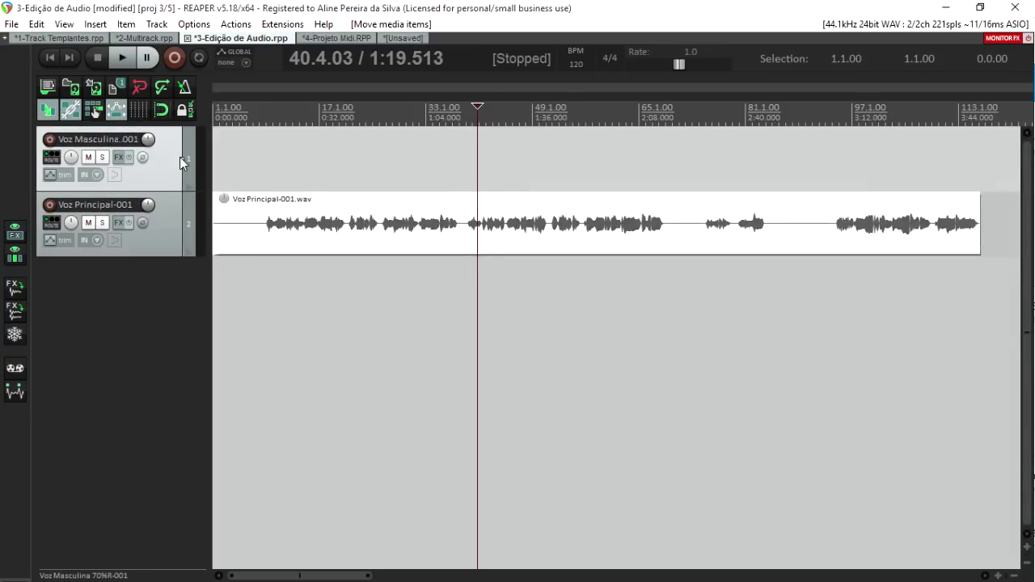
key("Delete")
- Enlarge the Voz Principal-001 track and raise its item volume so the waveform nearly fills the item
left_click_drag(154, 190, 138, 365)
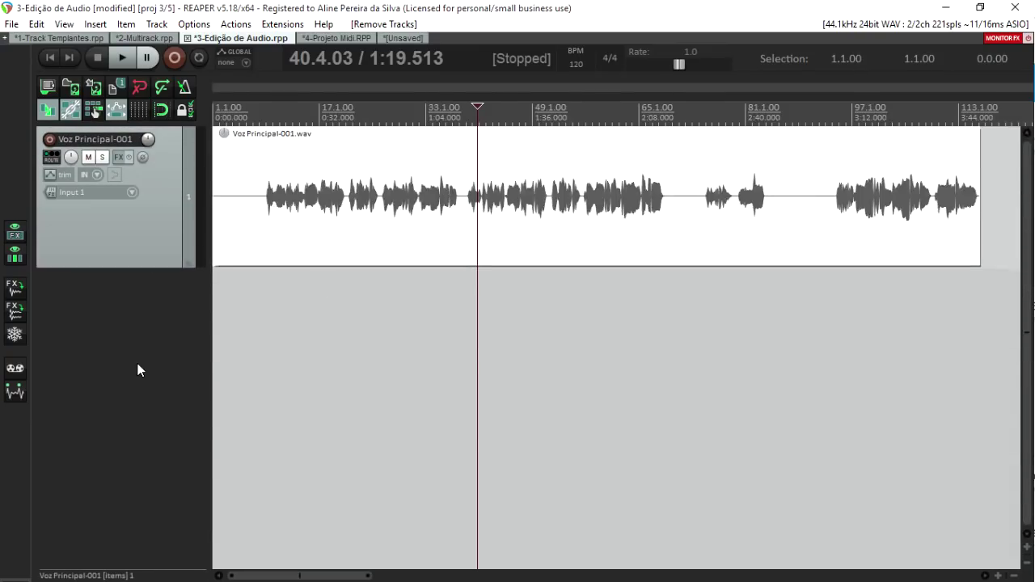
mouse_move(242, 128)
left_mouse_down()
mouse_move(243, 109)
mouse_move(243, 122)
left_mouse_up()
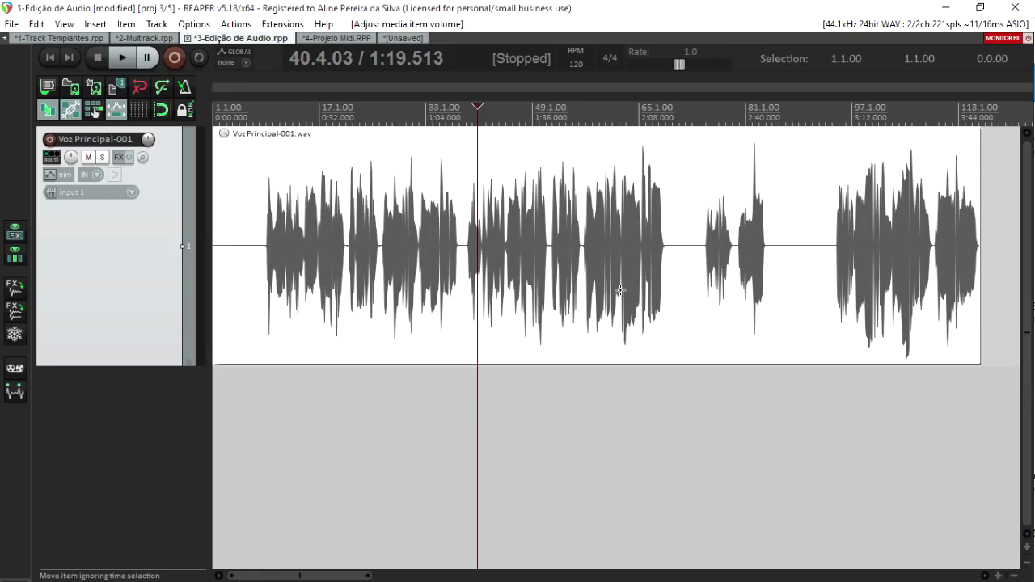
left_click(584, 179)
key("=")
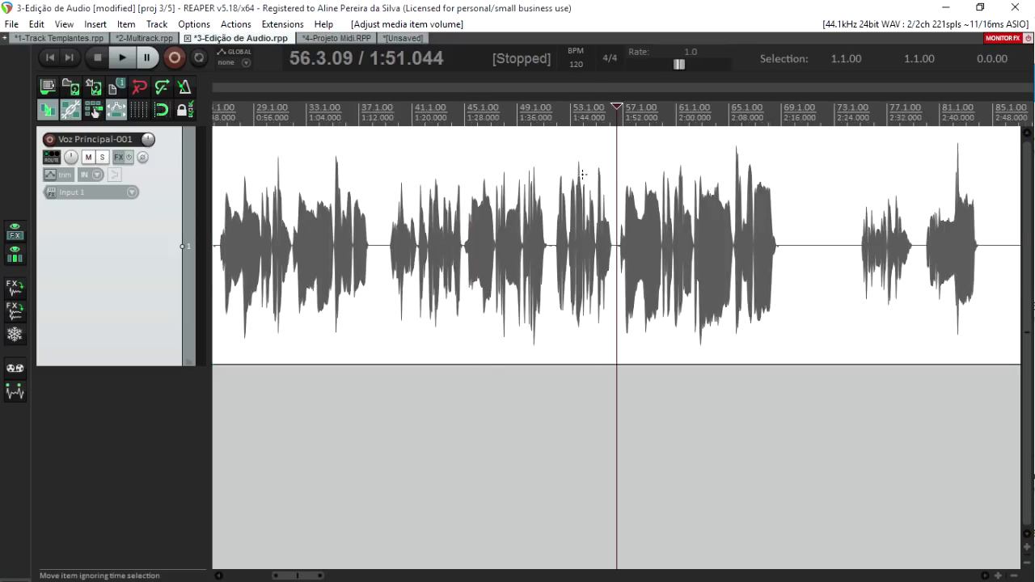
- Show the Volume (Pre-FX) envelope of the Voz Principal-001 track and reduce the track's height
left_click(50, 174)
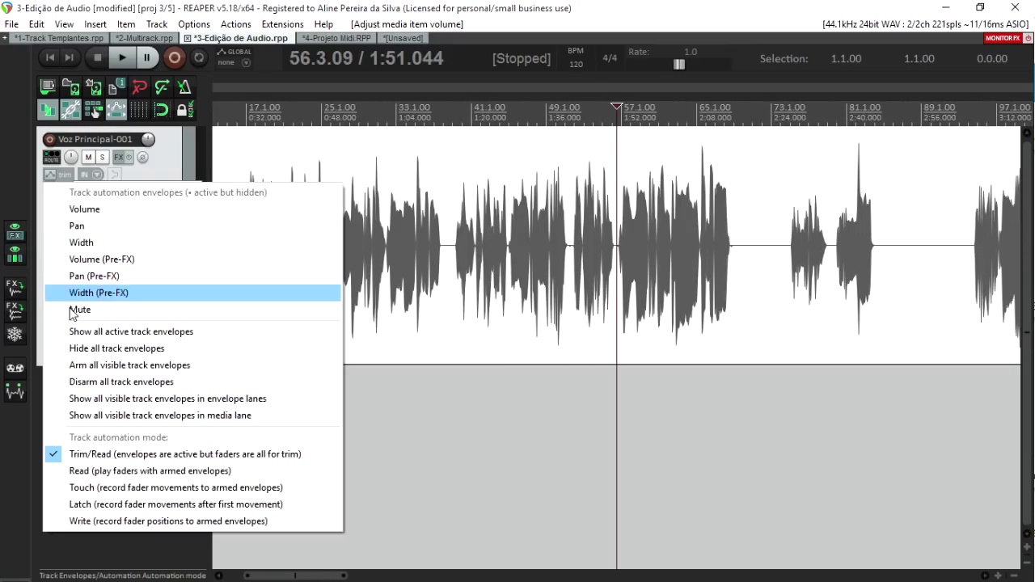
left_click(84, 260)
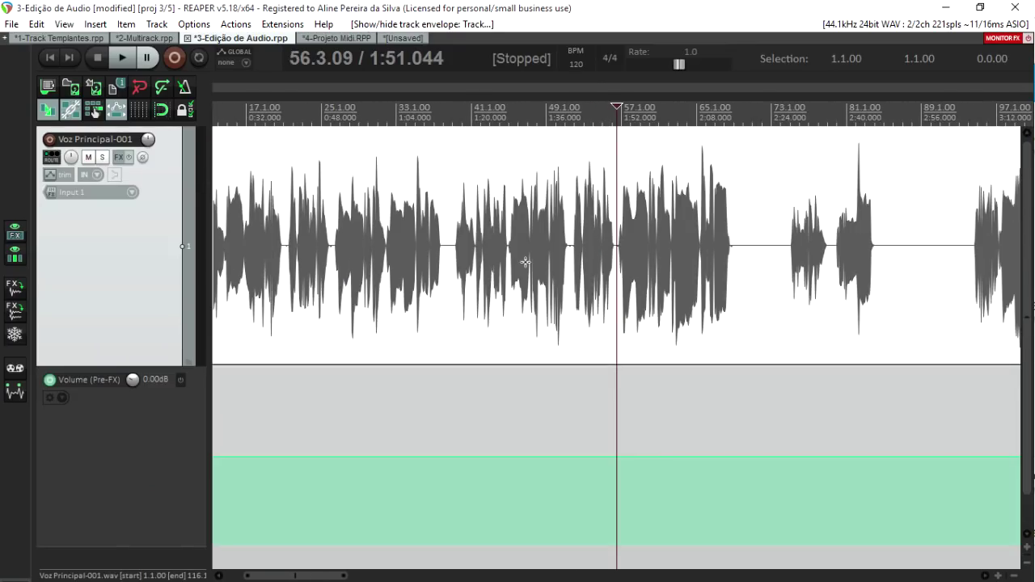
left_click_drag(491, 344, 490, 281)
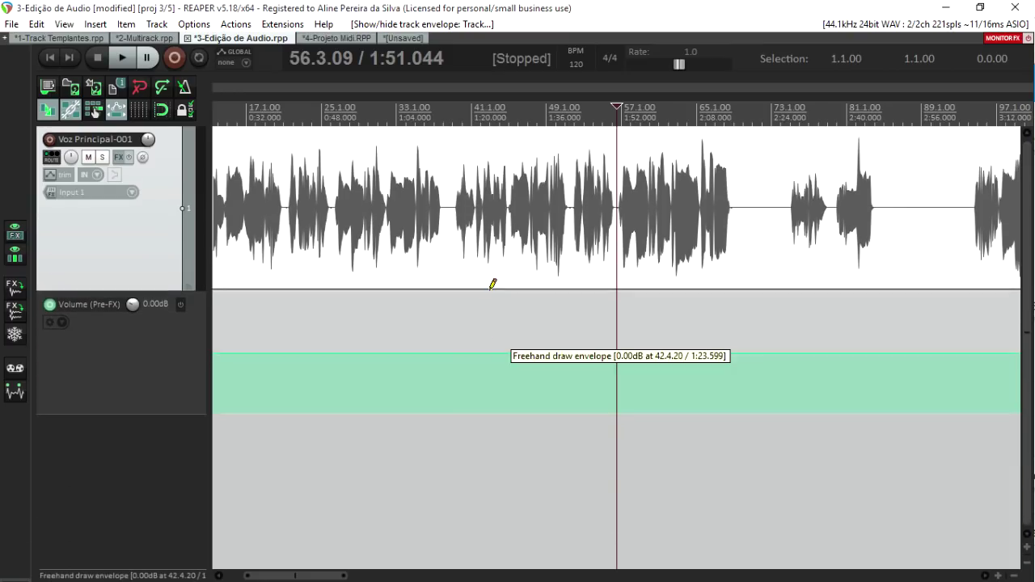
- Make a time selection from 73.3.12 to 79.3.92 around the quiet phrase and raise its Volume (Pre-FX) envelope to +4.76 dB
left_click(452, 110)
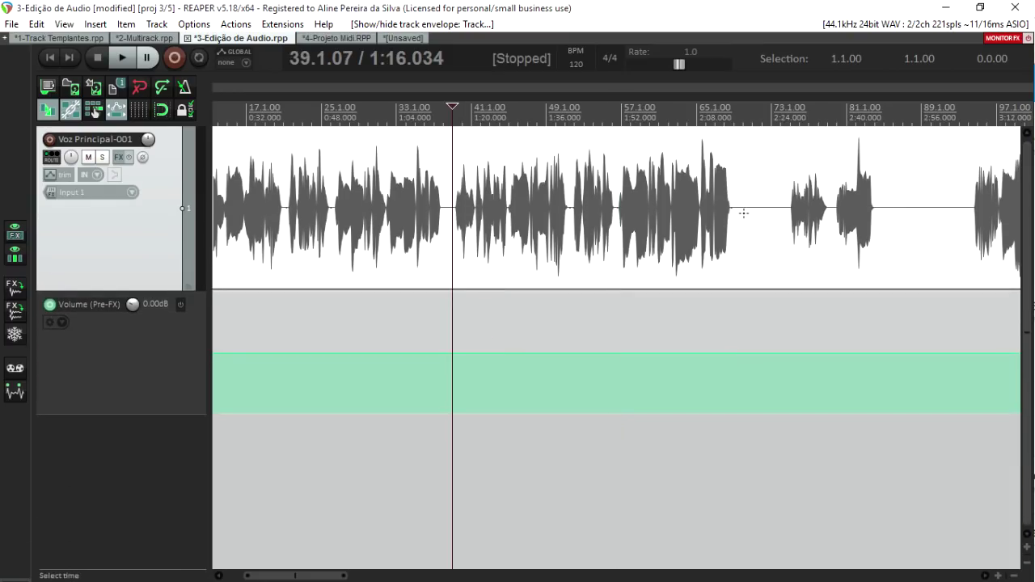
left_click(791, 115)
scroll(791, 115, "down", 1)
scroll(785, 117, "down", 1)
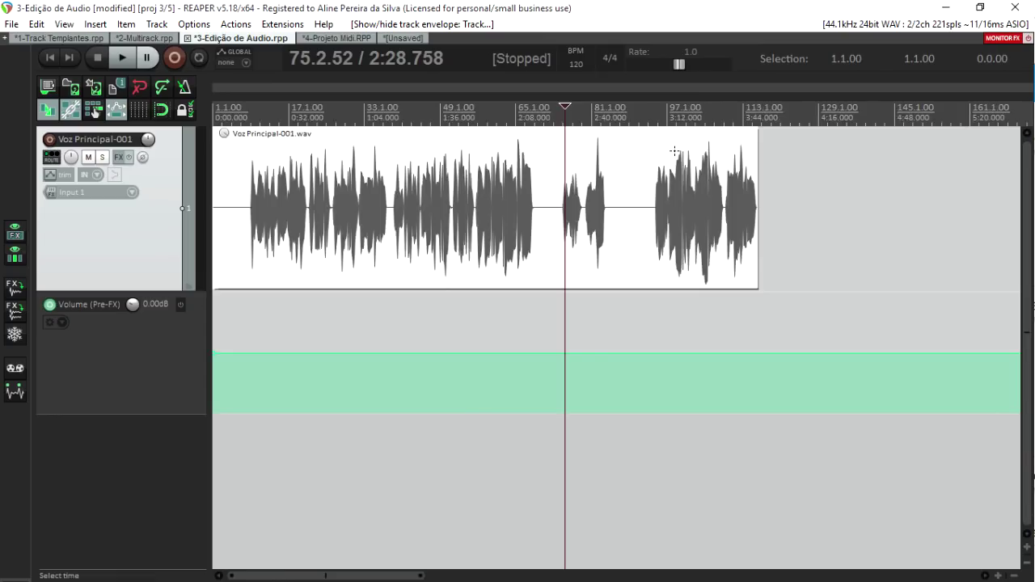
scroll(678, 154, "up", 3)
scroll(469, 178, "down", 3)
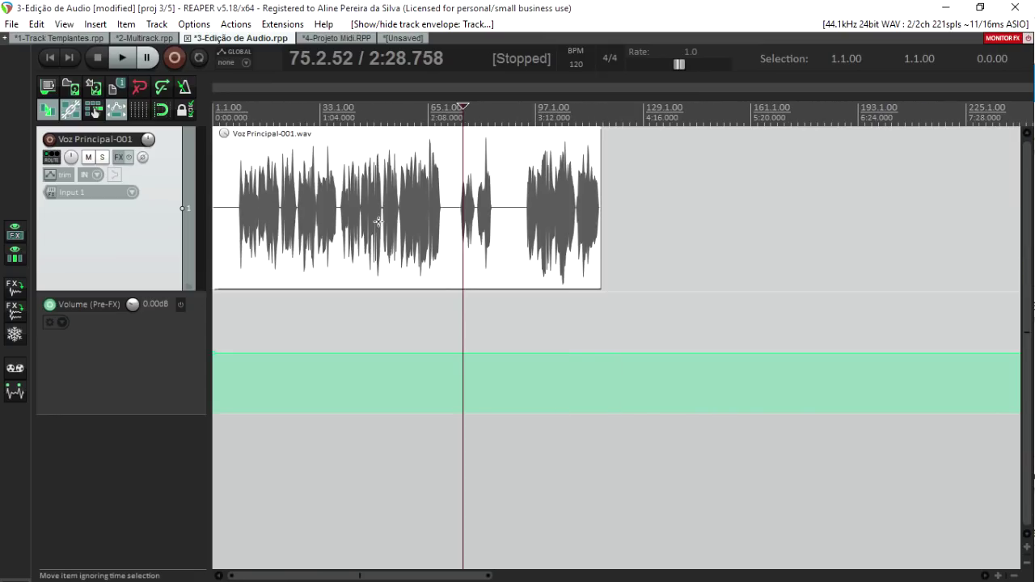
left_click(468, 109)
scroll(469, 109, "up", 4)
scroll(608, 192, "up", 2)
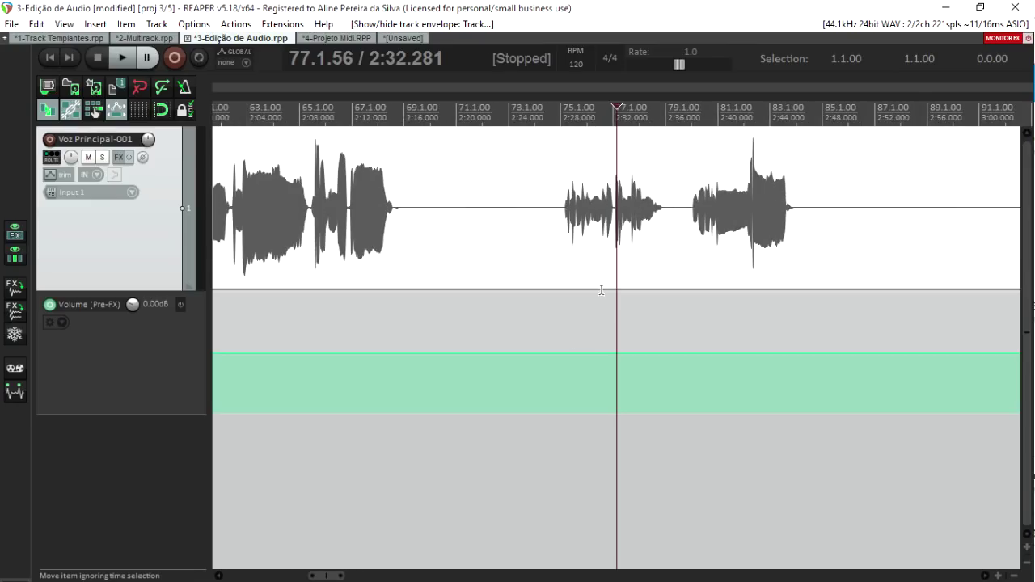
left_click_drag(522, 337, 652, 313)
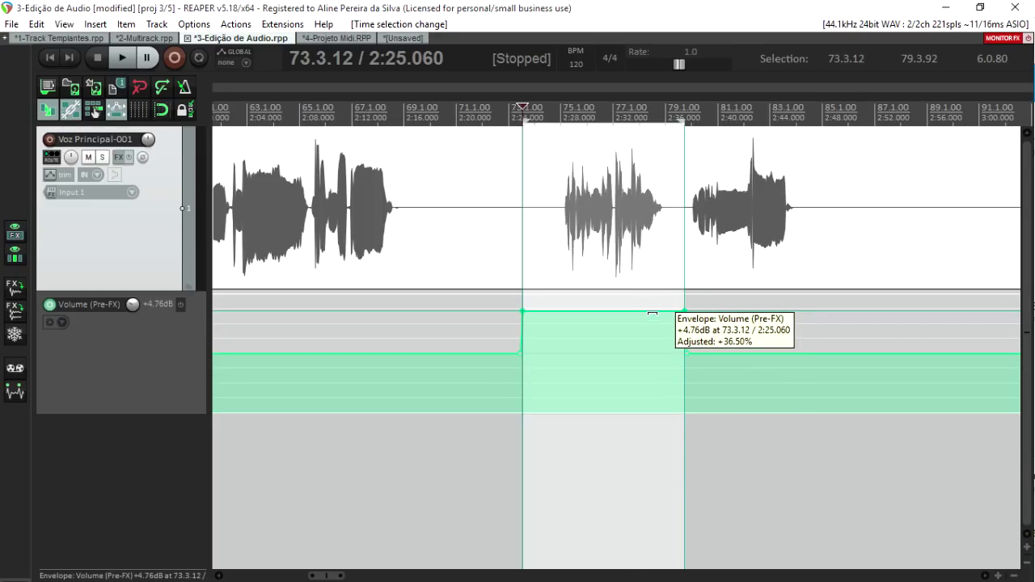
- Clear the time selection, and raise the Volume (Pre-FX) envelope to +3.17 dB within a new selection from 80.4.75 to 82.2.33
key("Escape")
scroll(652, 313, "down", 3)
scroll(836, 138, "down", 2)
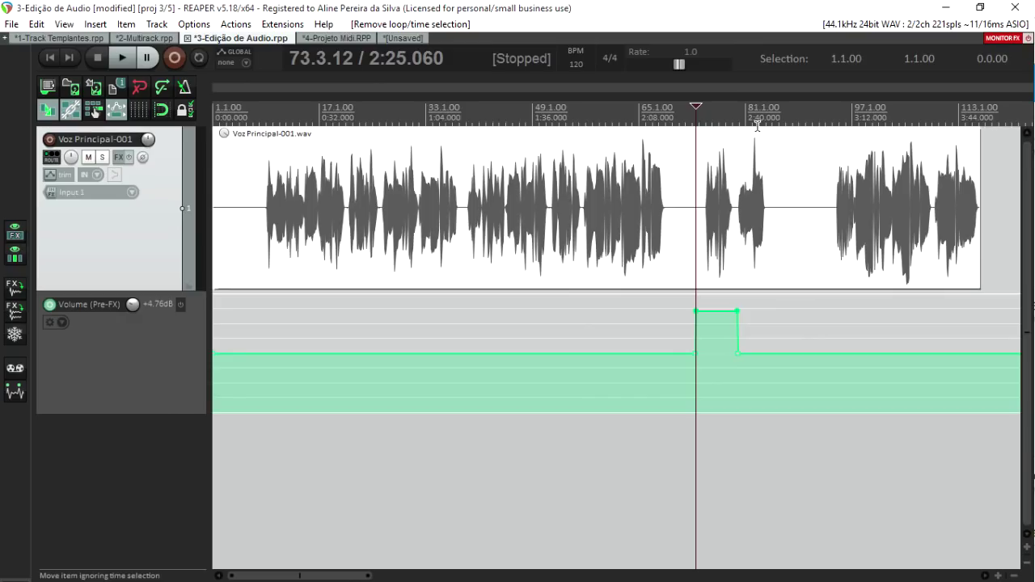
left_click(743, 109)
scroll(730, 162, "up", 10)
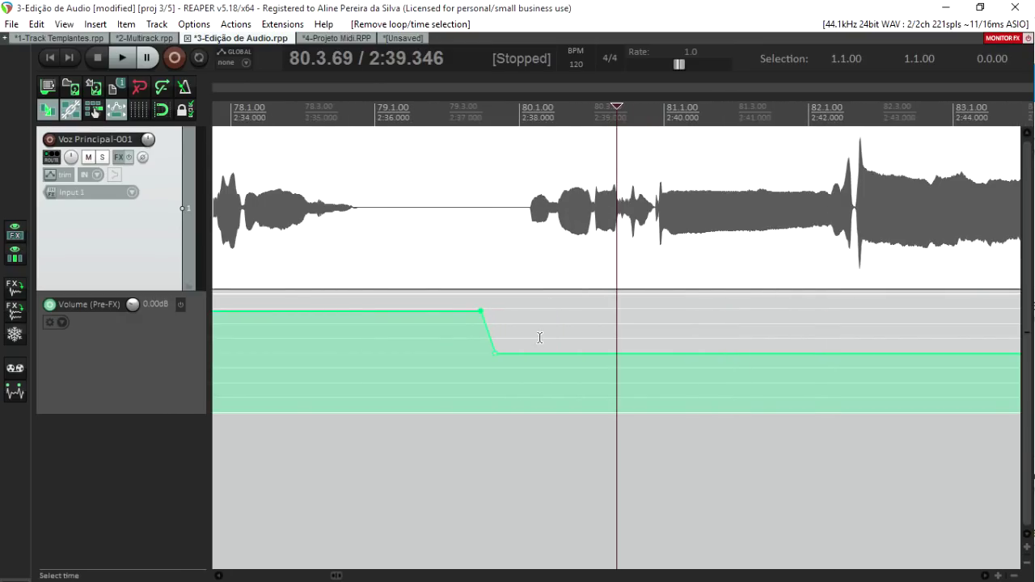
left_click_drag(657, 311, 855, 307)
left_click_drag(767, 353, 770, 321)
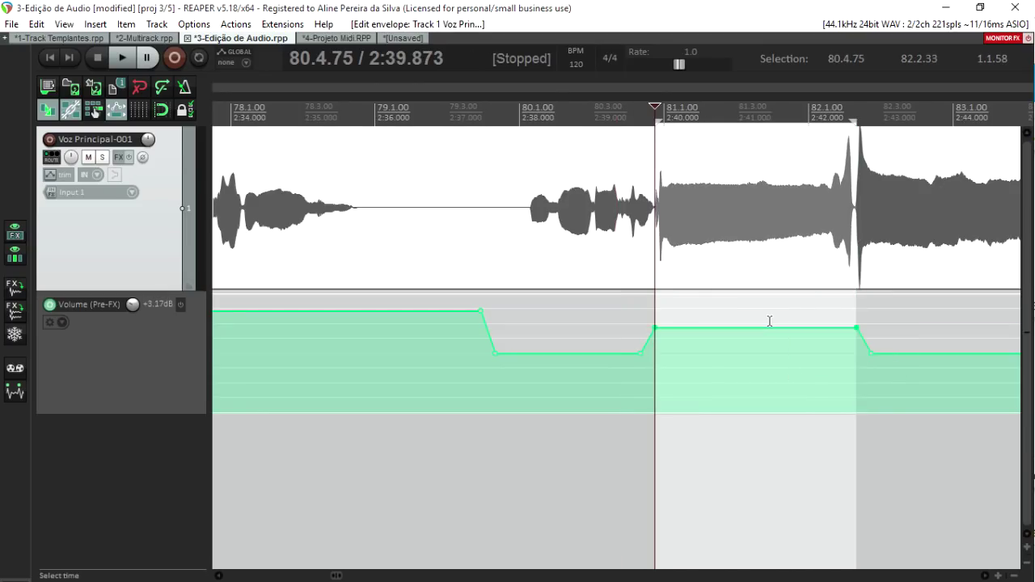
left_click(769, 321)
scroll(769, 321, "down", 3)
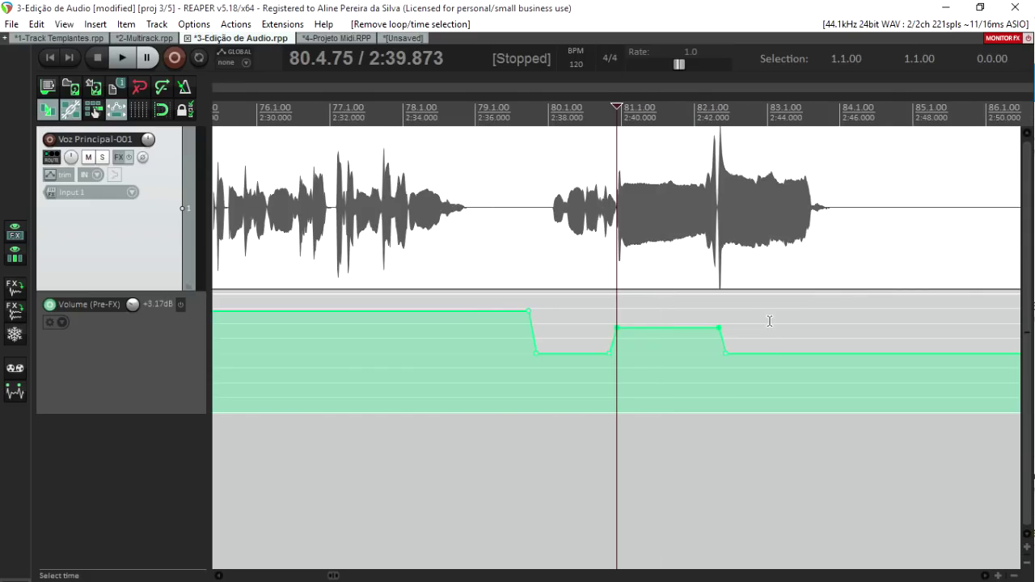
- Raise the Volume (Pre-FX) envelope to +4.51 dB within a time selection from 97.2.30 to 97.3.66, and undo the change
scroll(769, 321, "down", 2)
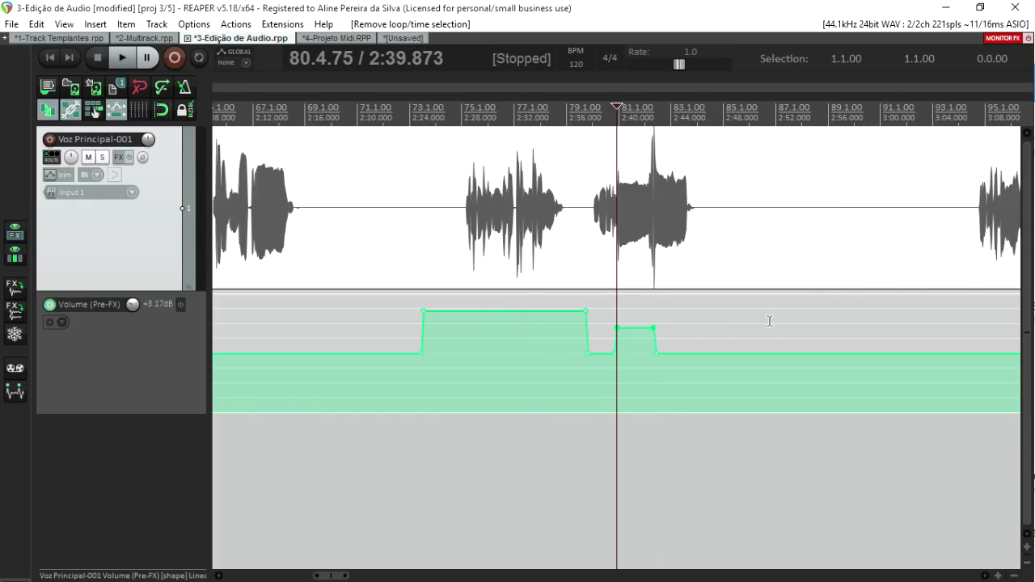
scroll(770, 321, "down", 3)
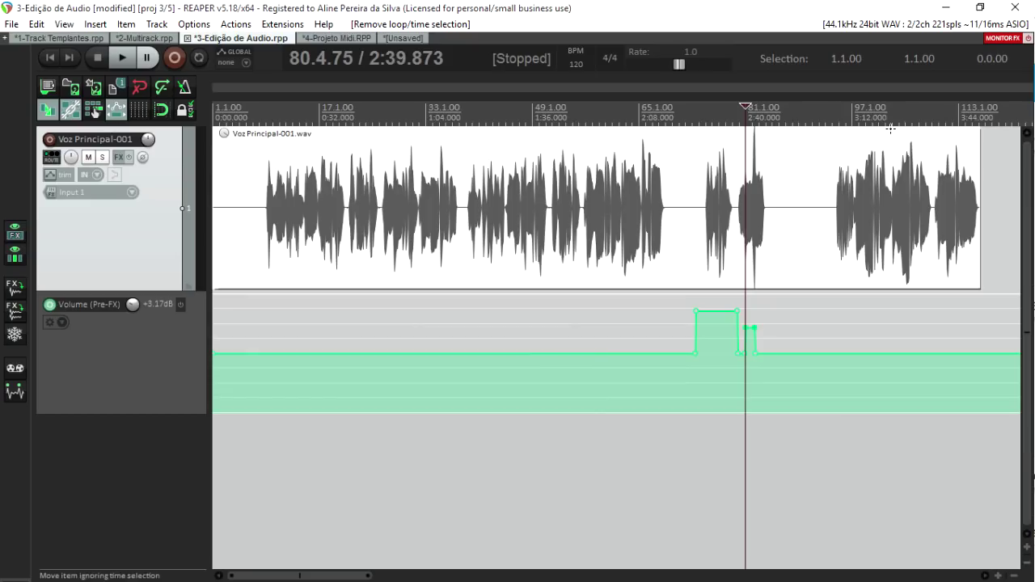
left_click(838, 107)
scroll(853, 101, "up", 6)
left_click(860, 113)
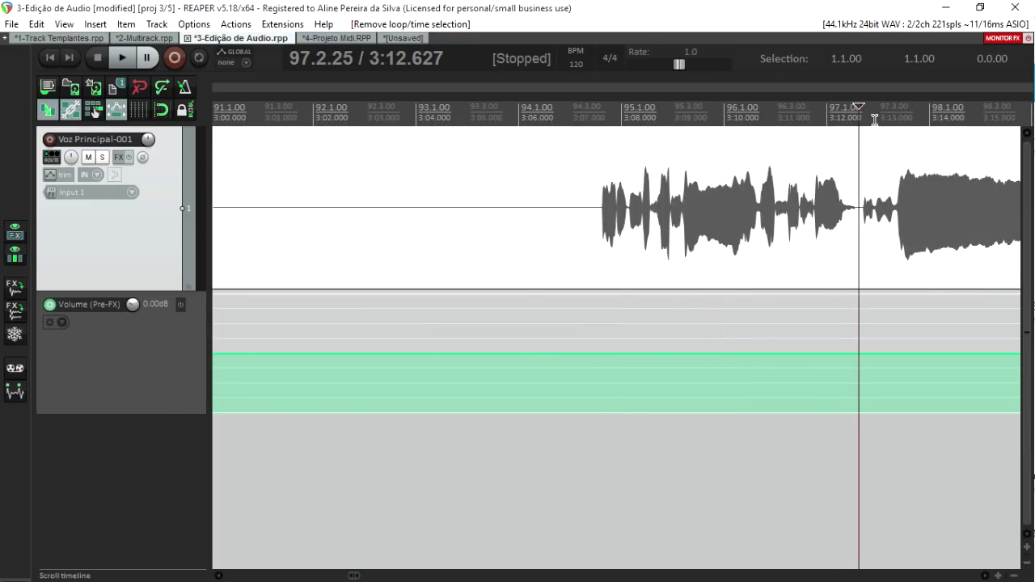
scroll(858, 125, "up", 2)
left_click_drag(619, 343, 673, 304)
left_click(673, 304)
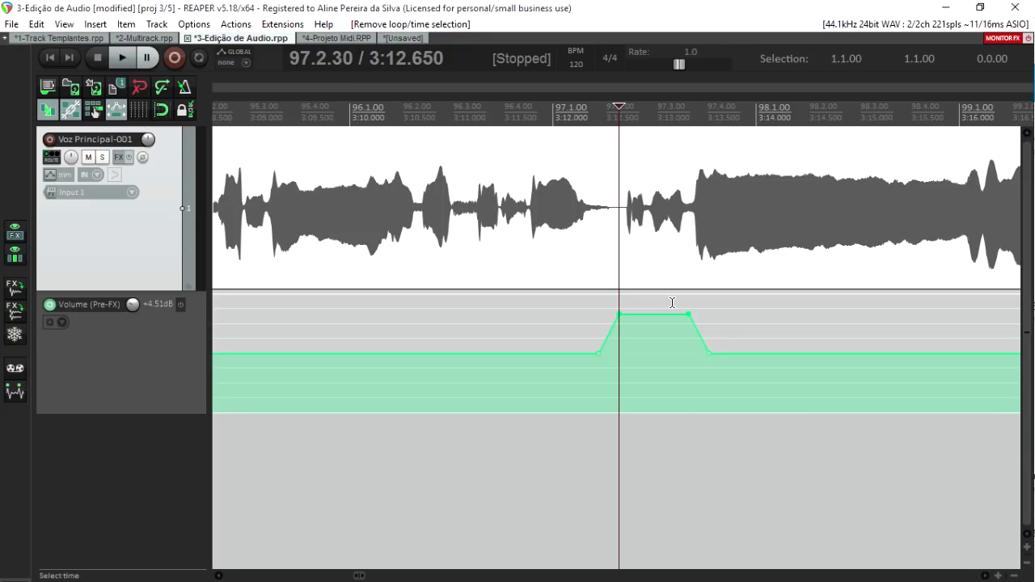
key("ctrl+z")
key("ctrl+z")
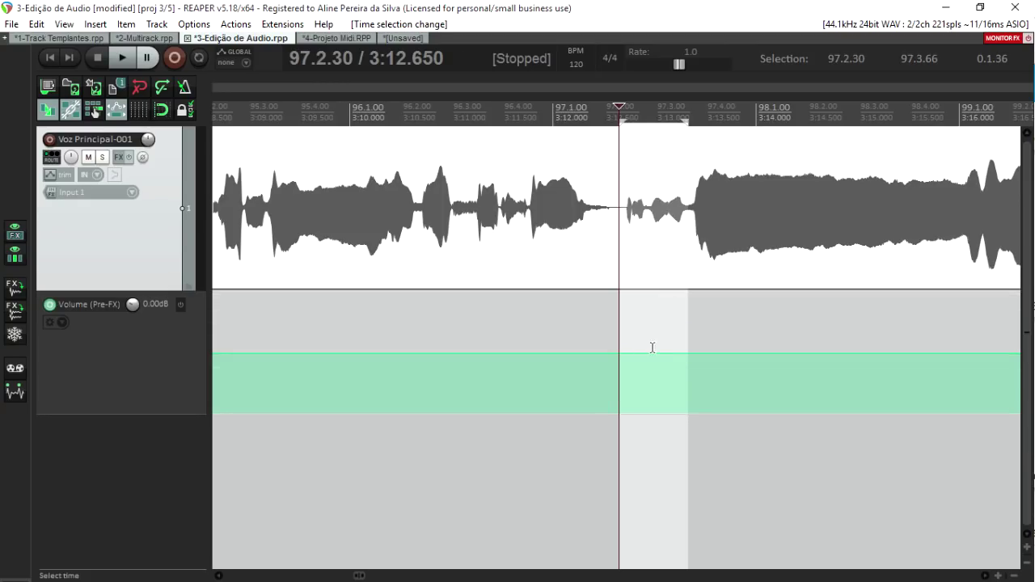
- Raise the Volume (Pre-FX) envelope to +3.64 dB between 97.2.21 and 97.3.66 and examine the ramp leading into it
left_click_drag(615, 342, 673, 322)
scroll(621, 339, "up", 5)
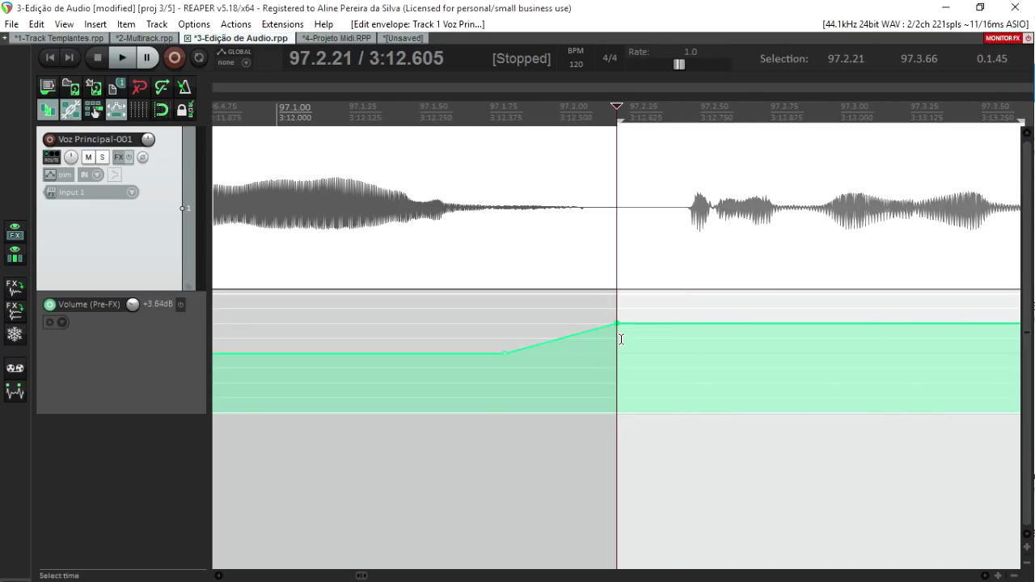
left_click(506, 369)
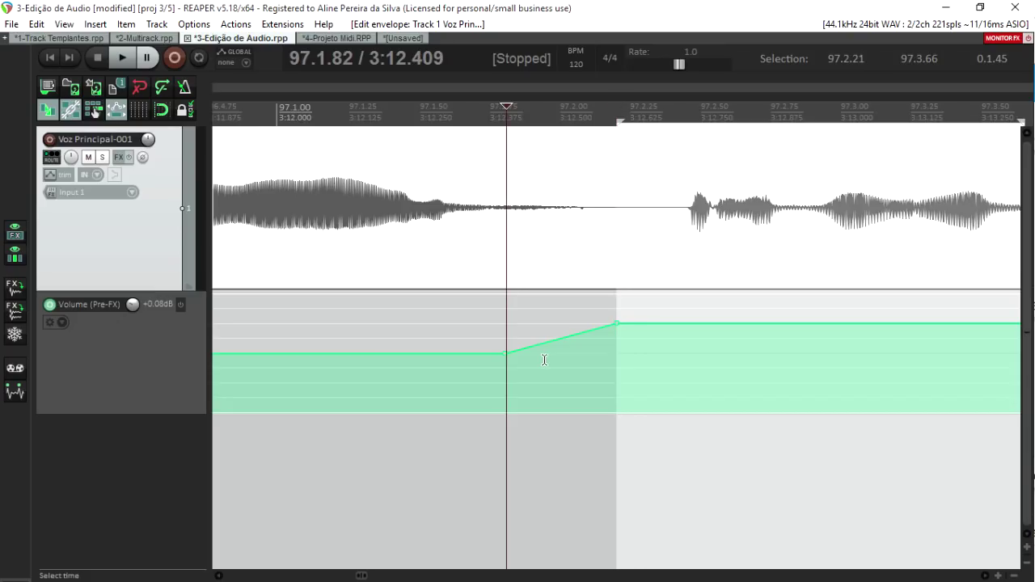
scroll(544, 360, "down", 4)
scroll(583, 356, "up", 1)
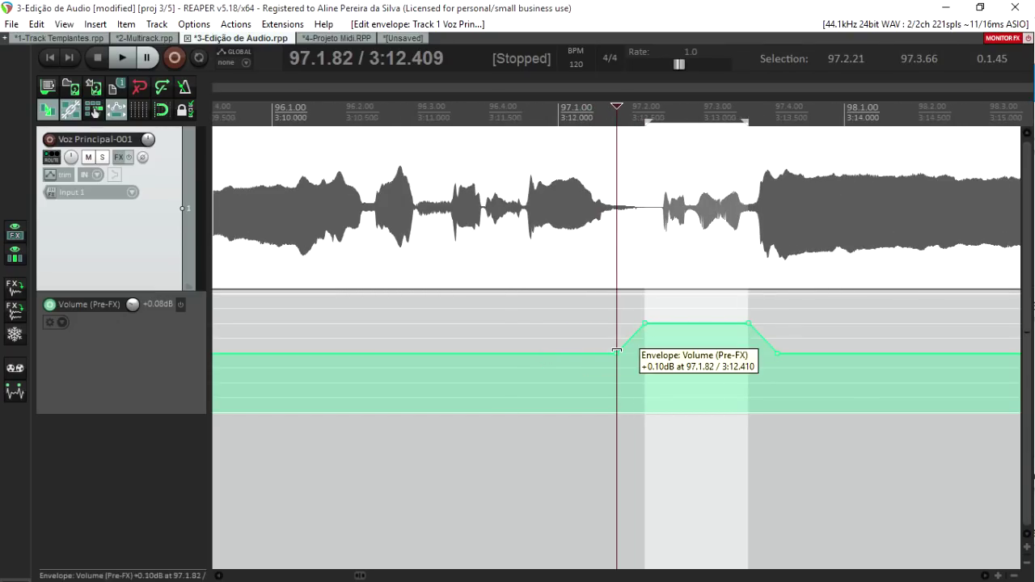
scroll(648, 331, "up", 3)
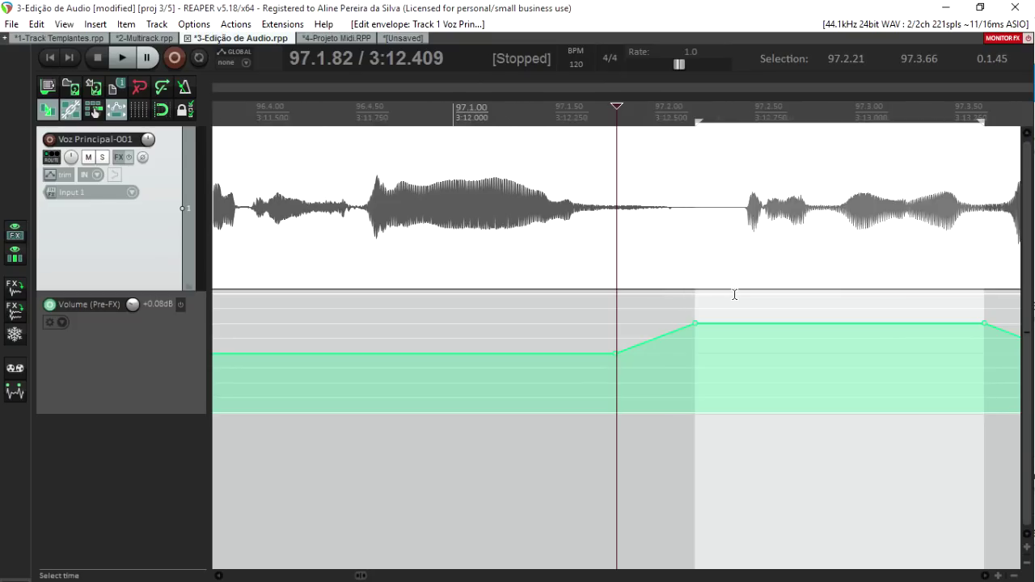
scroll(734, 295, "down", 2)
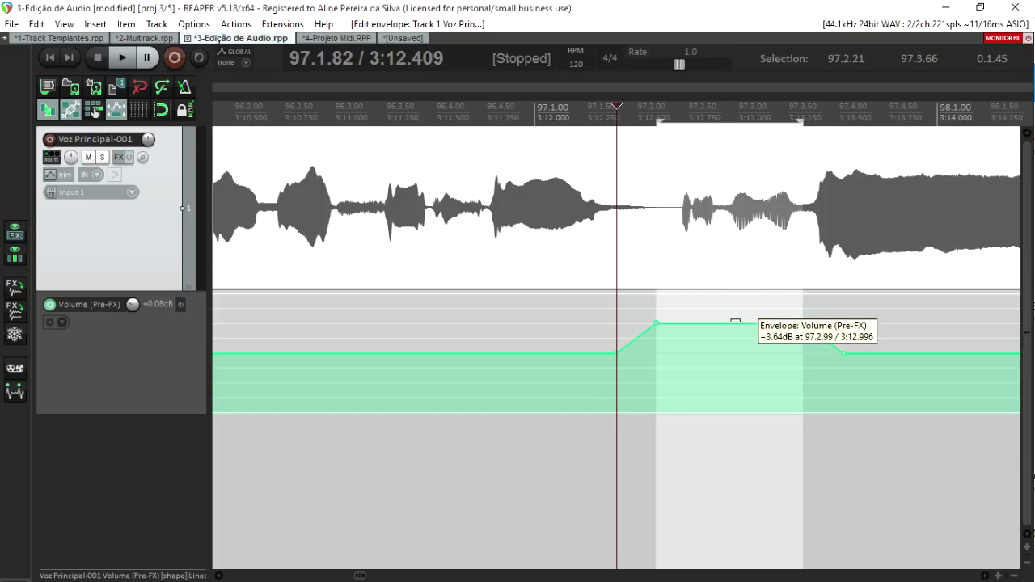
- Undo the Volume (Pre-FX) envelope raise over the quiet syllables from 97.2.21 to 97.3.66
key("Escape")
key("ctrl+z")
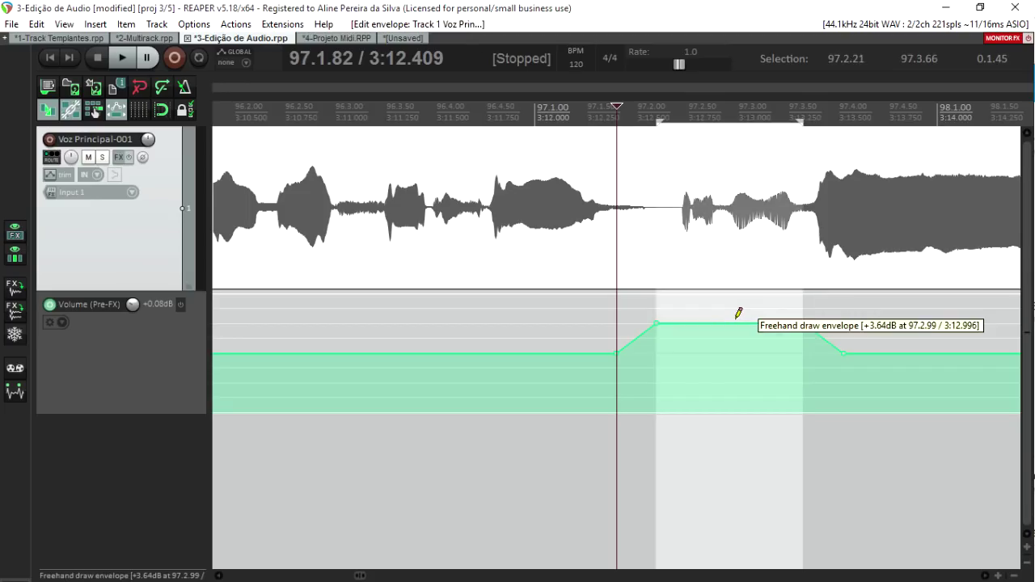
key("ctrl+z")
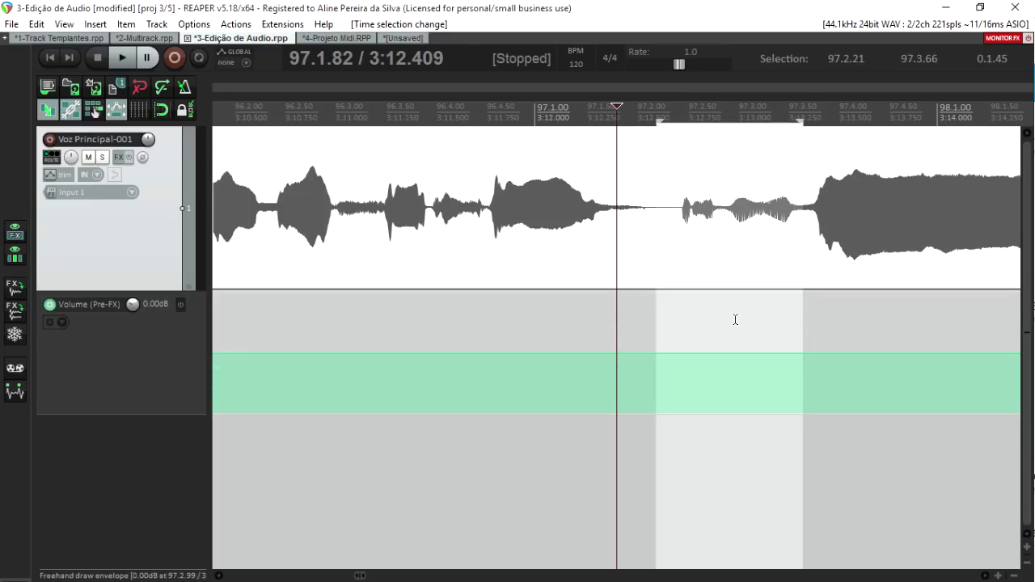
- Add envelope points by hand around the quiet syllables, raise the section from 97.2.21 to 97.3.66 to about +4.65 dB, and clear the time selection
left_click(631, 356)
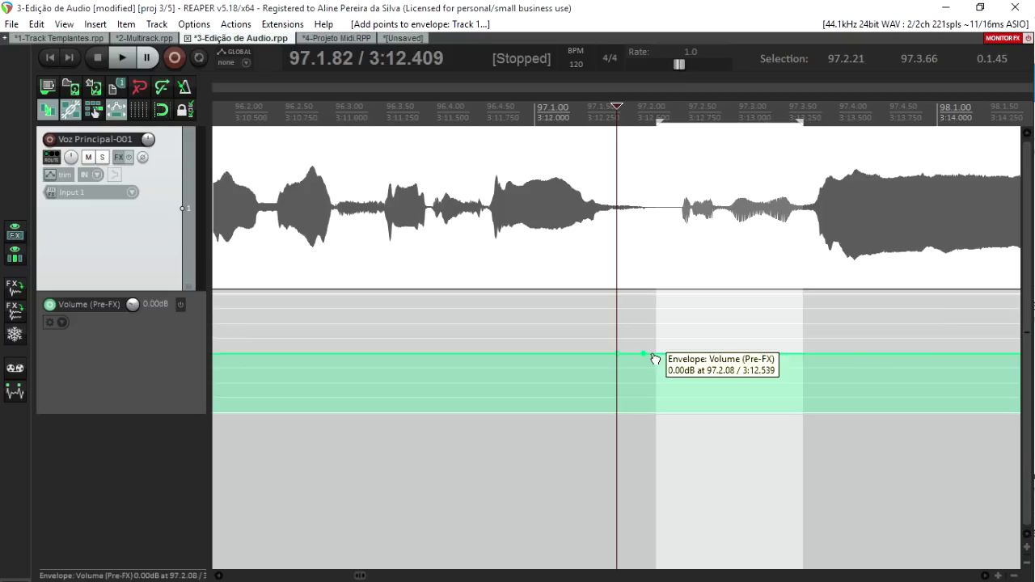
left_click(802, 359)
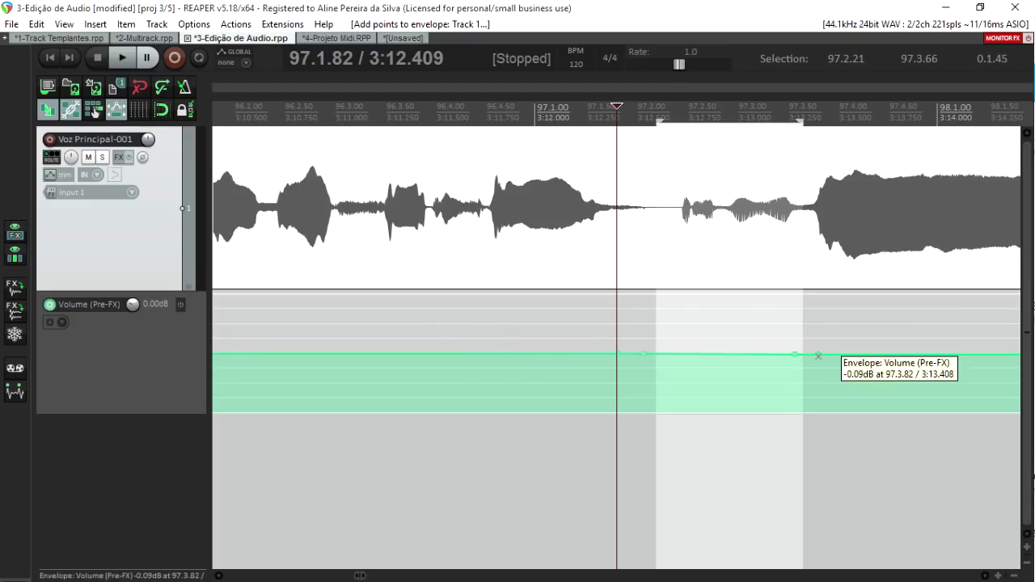
left_click_drag(739, 353, 754, 308)
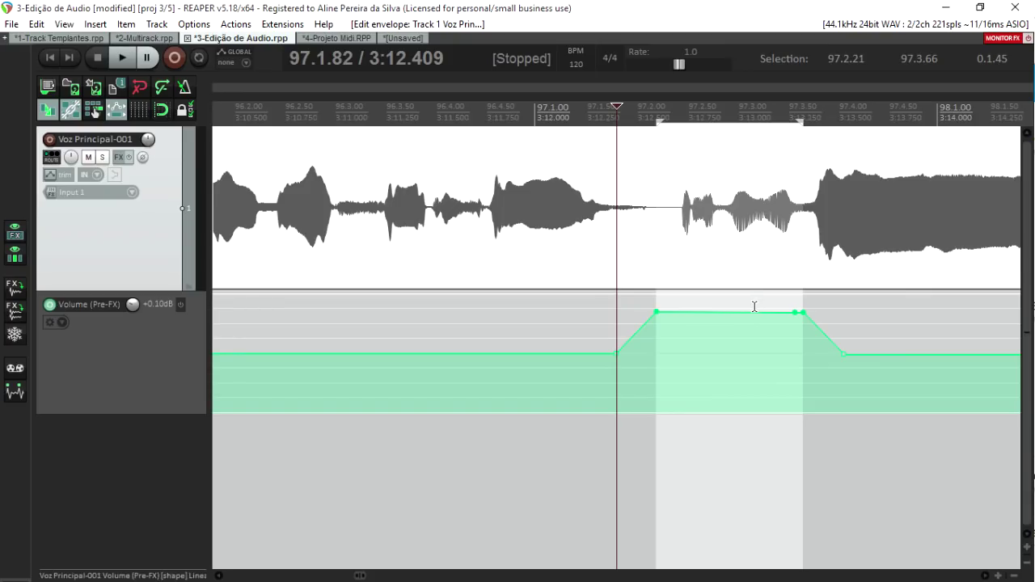
left_click(753, 304)
left_click(695, 114)
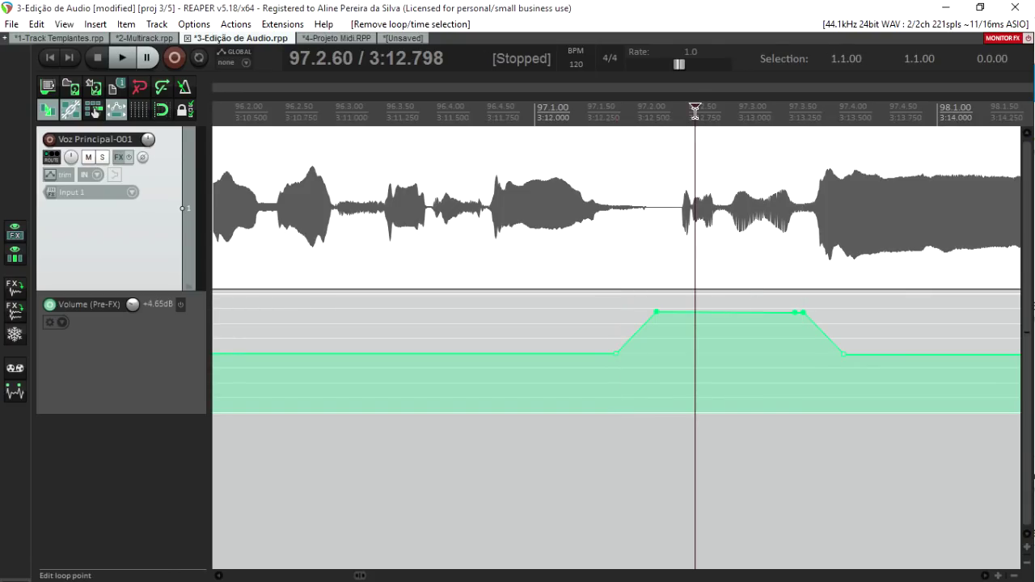
- Select all Volume (Pre-FX) envelope points around the quiet syllables after 97.1.00 and delete them
key("ctrl+z")
key("ctrl+shift+z")
left_click(695, 311)
left_click_drag(555, 384, 917, 295)
key("Delete")
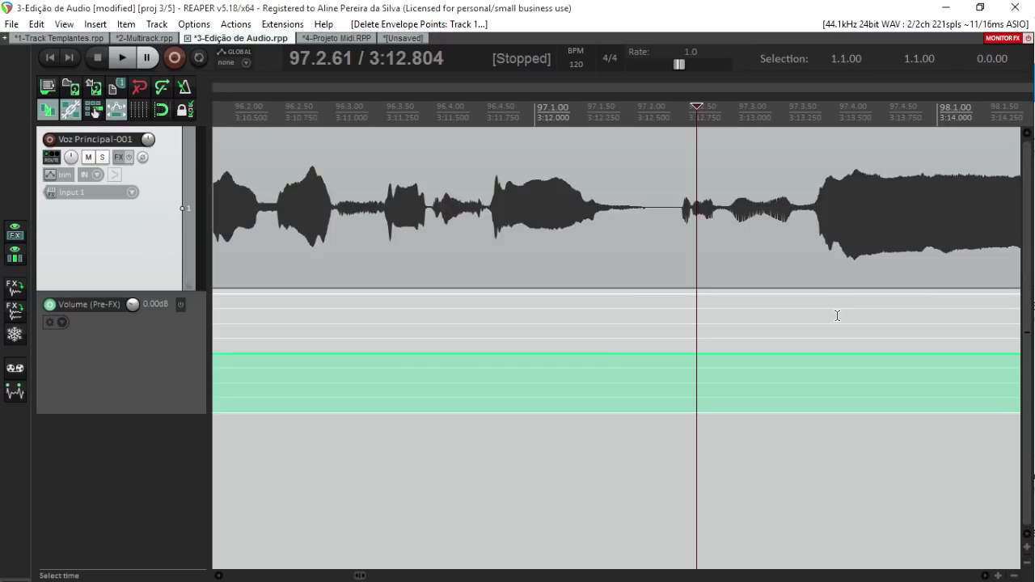
- Try raising the Volume (Pre-FX) envelope within a time selection from 97.2.00 to 97.3.73, and undo the envelope edit
scroll(637, 326, "down", 2)
left_click_drag(590, 322, 695, 326)
left_click_drag(642, 356, 661, 284)
key("ctrl+z")
key("ctrl+z")
key("ctrl+z")
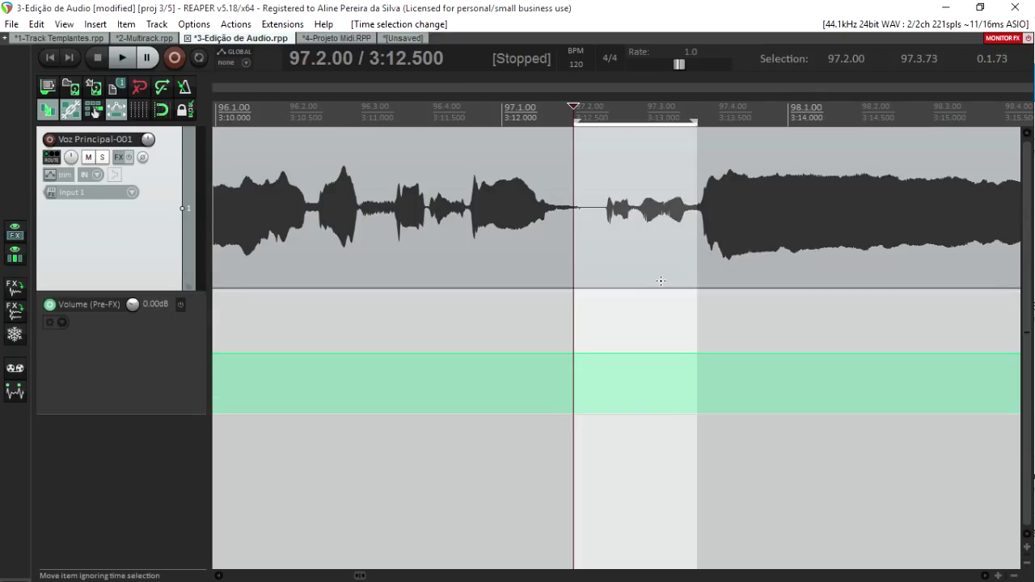
- Raise the Volume (Pre-FX) envelope to +3.87 dB over the quiet syllables starting at 97.2.33 and clear the time selection
scroll(664, 307, "down", 2)
scroll(674, 311, "down", 2)
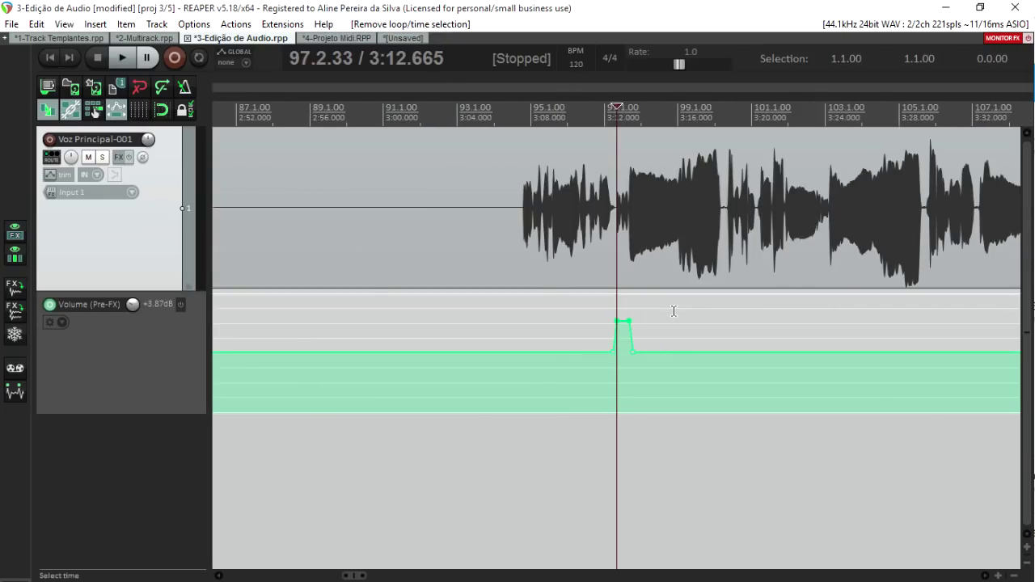
scroll(674, 310, "up", 4)
scroll(674, 311, "down", 3)
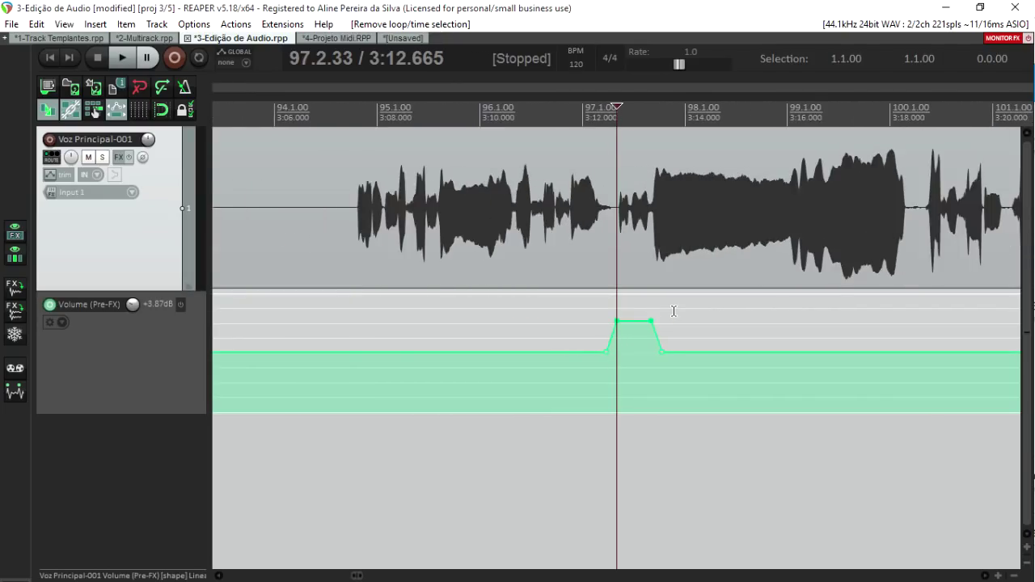
scroll(674, 311, "down", 3)
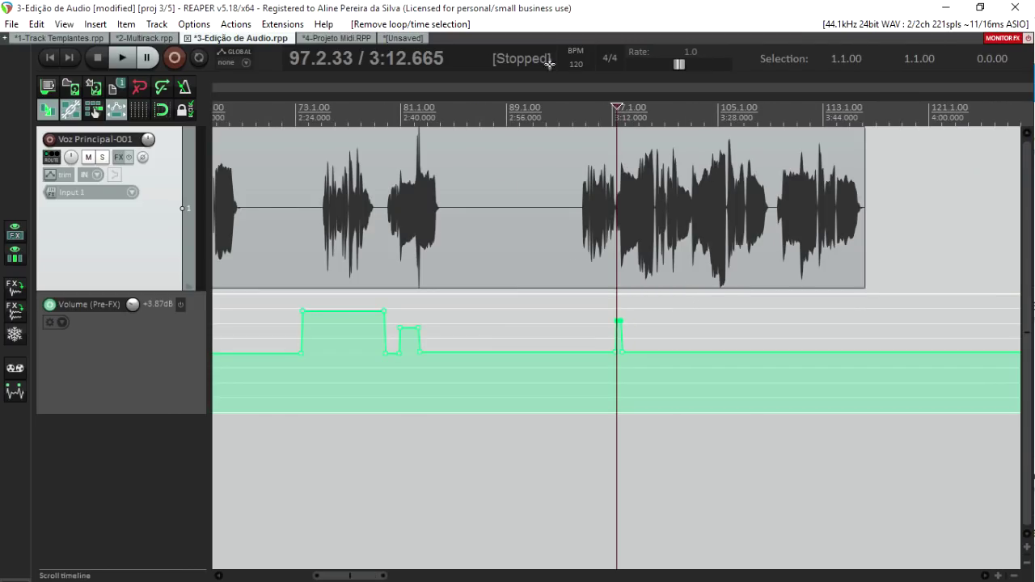
- Look up the custom Envelope +3Db and Envelope -3Db actions, and delete all points of the Volume (Pre-FX) envelope
left_click(233, 24)
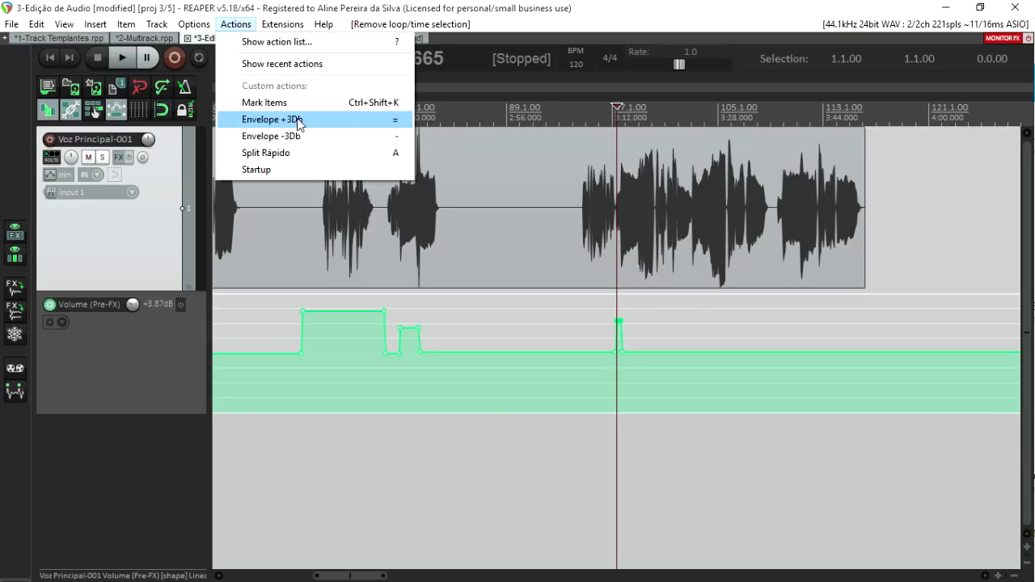
left_click(519, 351)
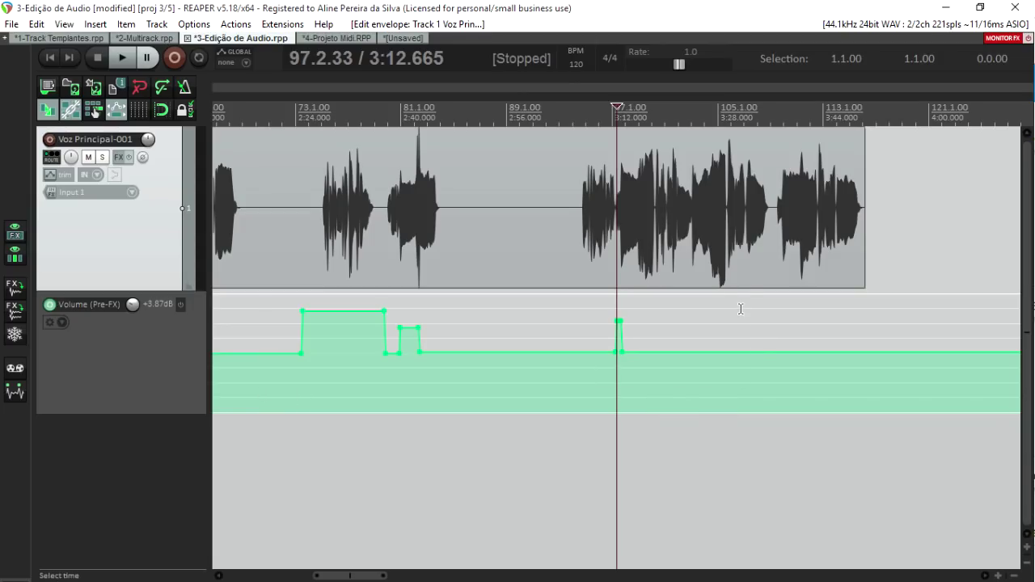
key("Delete")
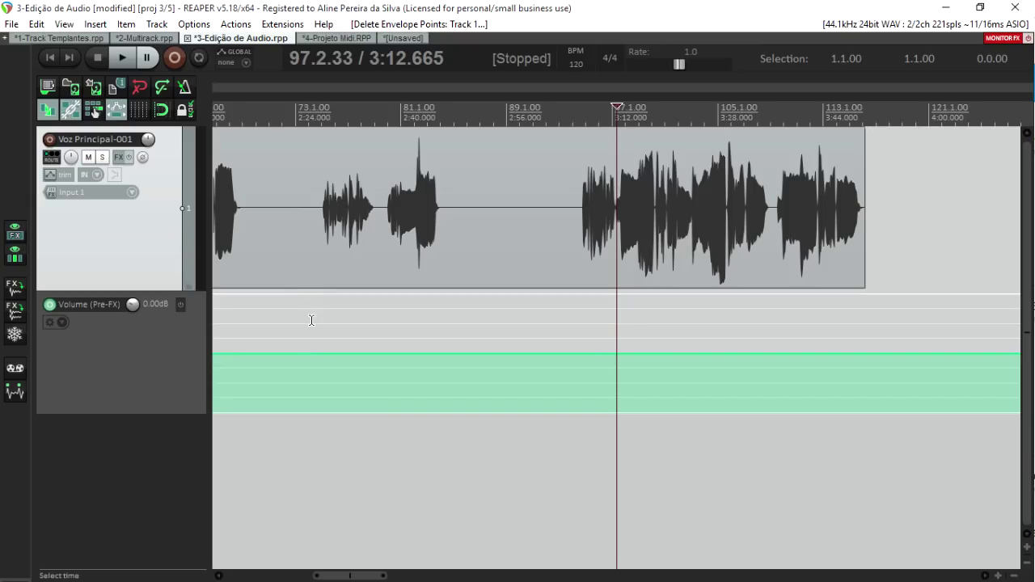
- Create a raised Volume (Pre-FX) envelope section over the quiet phrase starting at 74.1.24, and lower its points in steps below 0 dB
left_click_drag(309, 327, 379, 337)
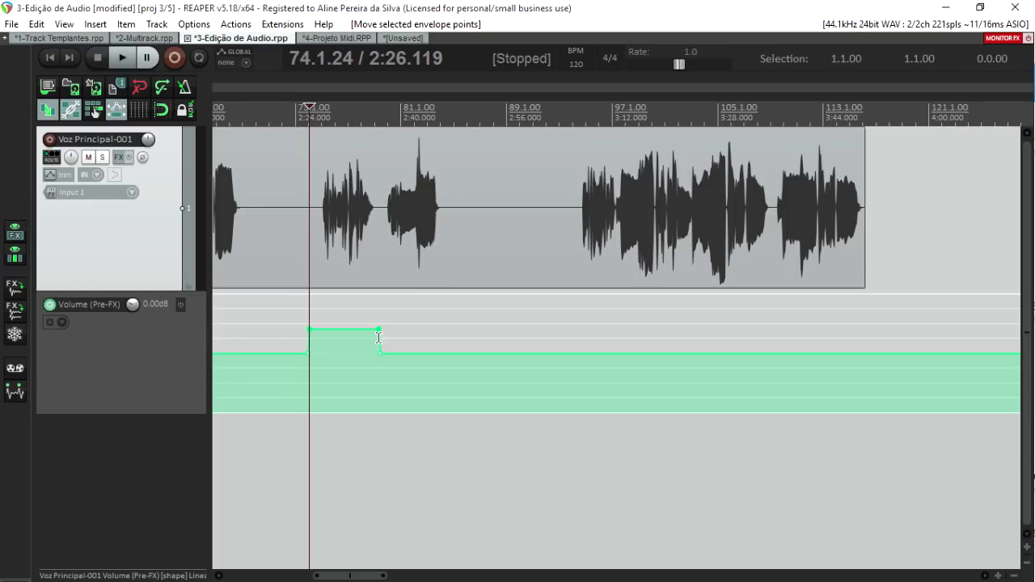
key("ctrl+z")
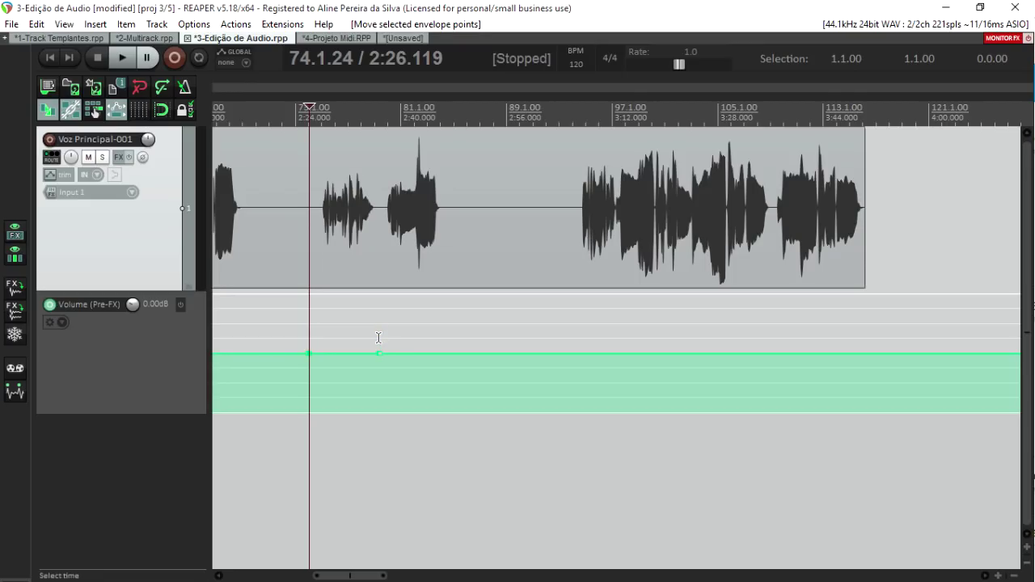
key("ctrl+z")
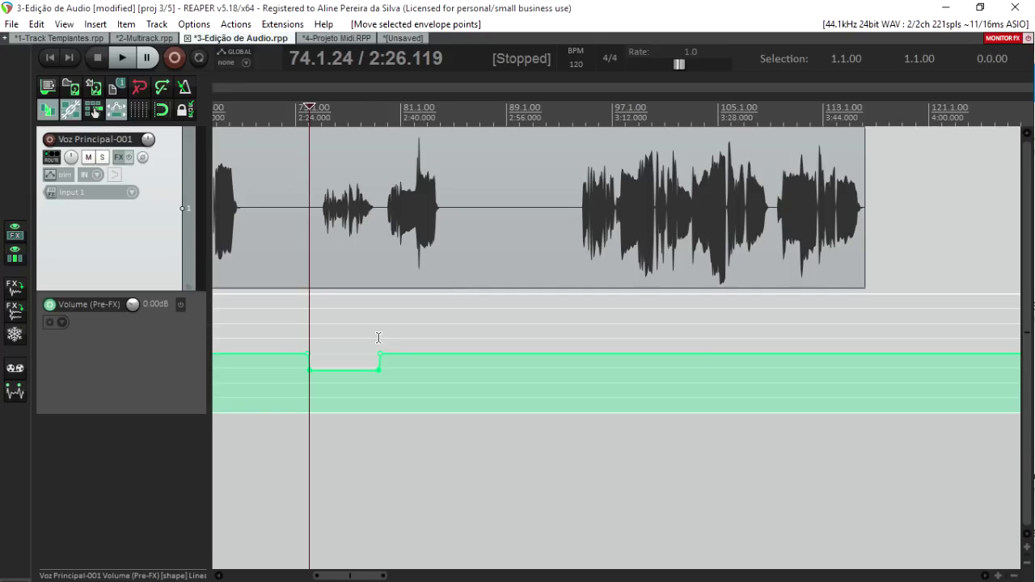
scroll(399, 211, "up", 3)
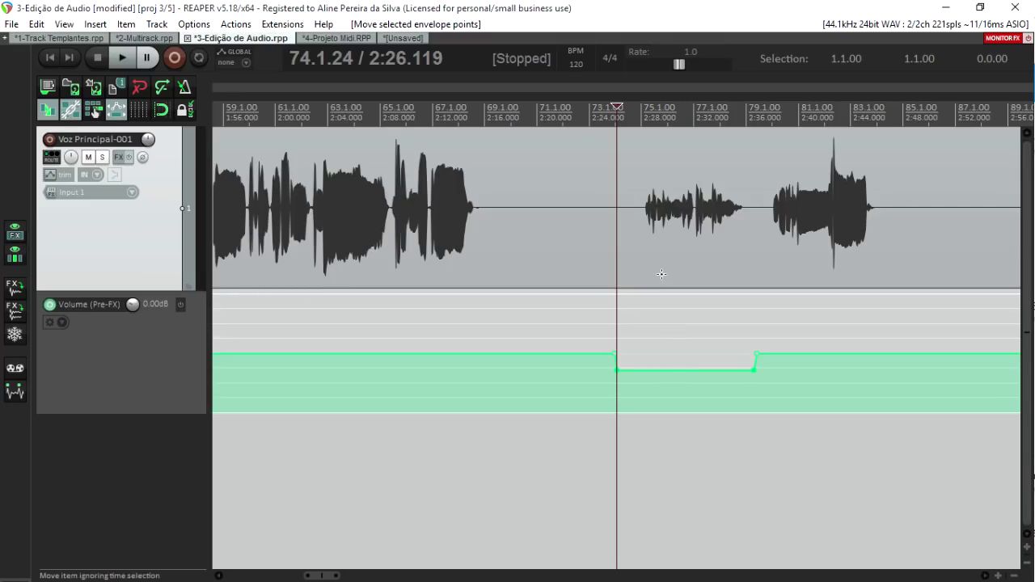
- Lower the selected envelope section over the quiet phrase almost to the lowest level with repeated Envelope -3Db actions
mouse_move(675, 376)
key("Down")
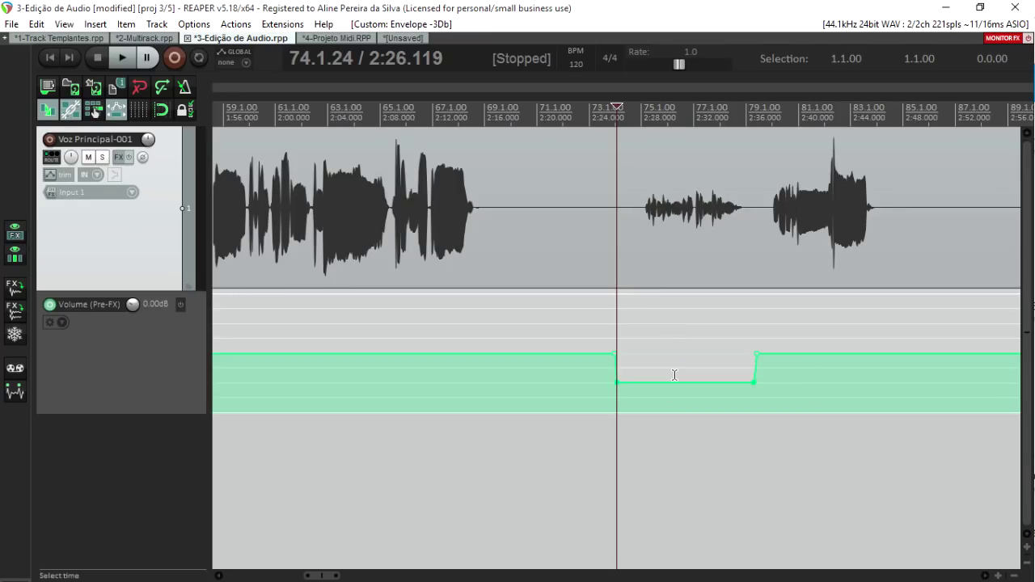
key("Down")
key("Down")
key("Down")
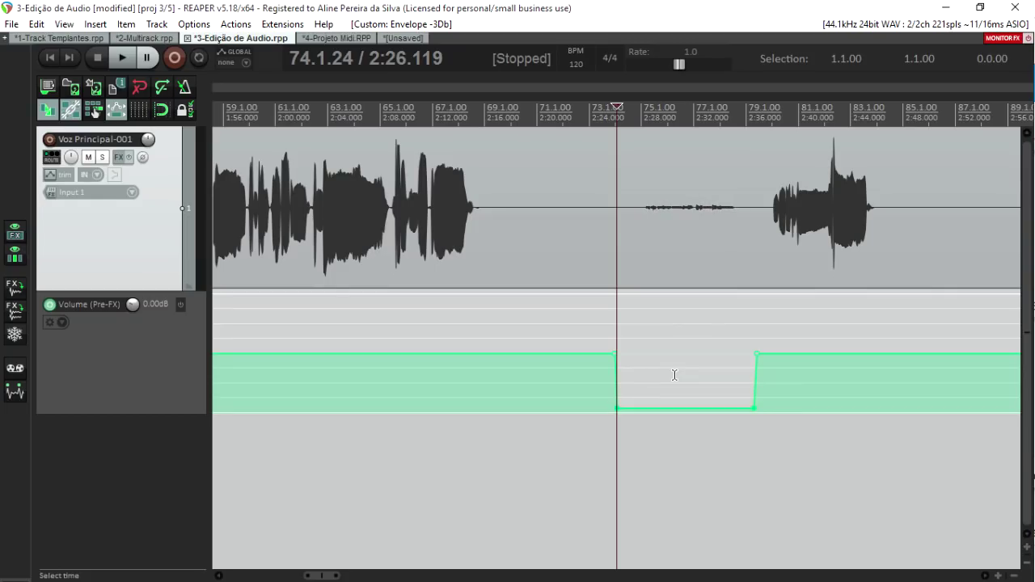
- Raise the selected envelope section over the quiet phrase to the top of the envelope range with repeated Envelope +3Db actions
key("Up")
key("Up")
key("Up")
key("Up")
key("Up")
key("Up")
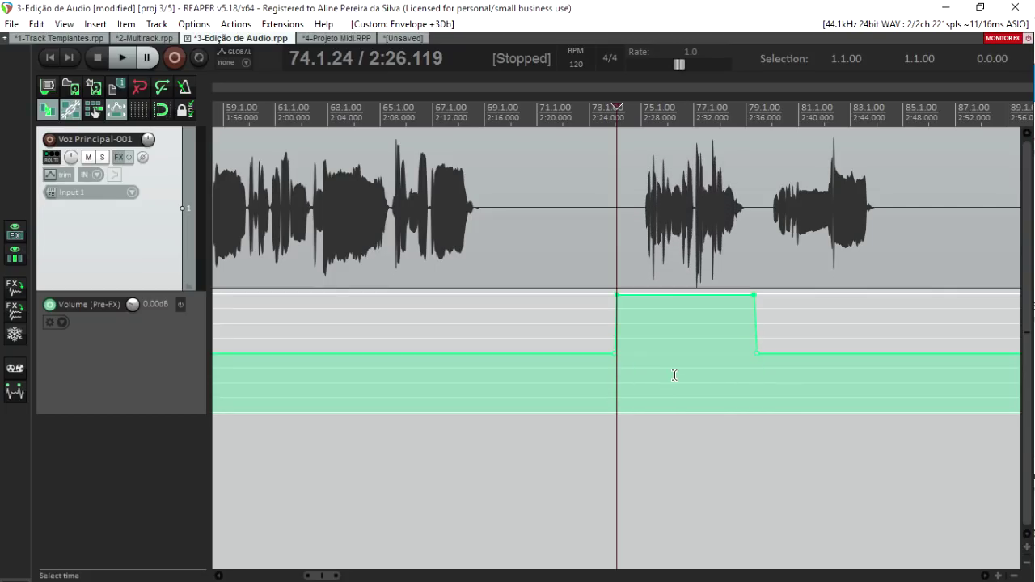
- Move the selected Volume (Pre-FX) section over the quiet phrase down and up repeatedly in 3 dB steps, ending below 0 dB
key("Down")
key("Down")
key("Down")
key("Up")
key("Up")
key("Down")
key("Down")
key("Up")
key("Up")
key("Down")
key("Down")
key("Down")
key("Down")
key("Down")
key("Up")
key("Up")
key("Up")
key("Down")
key("Down")
key("Down")
key("Up")
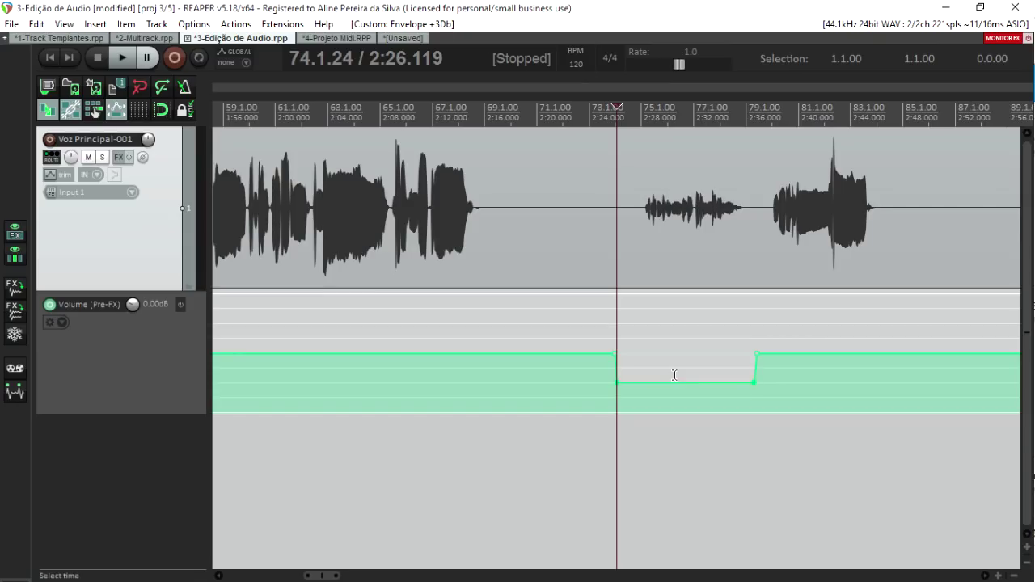
- Create a Volume (Pre-FX) envelope section from 34.2.79 to 41.2.45 and shift it in 3 dB steps, ending slightly below 0 dB
scroll(701, 281, "down", 5)
scroll(701, 281, "down", 2)
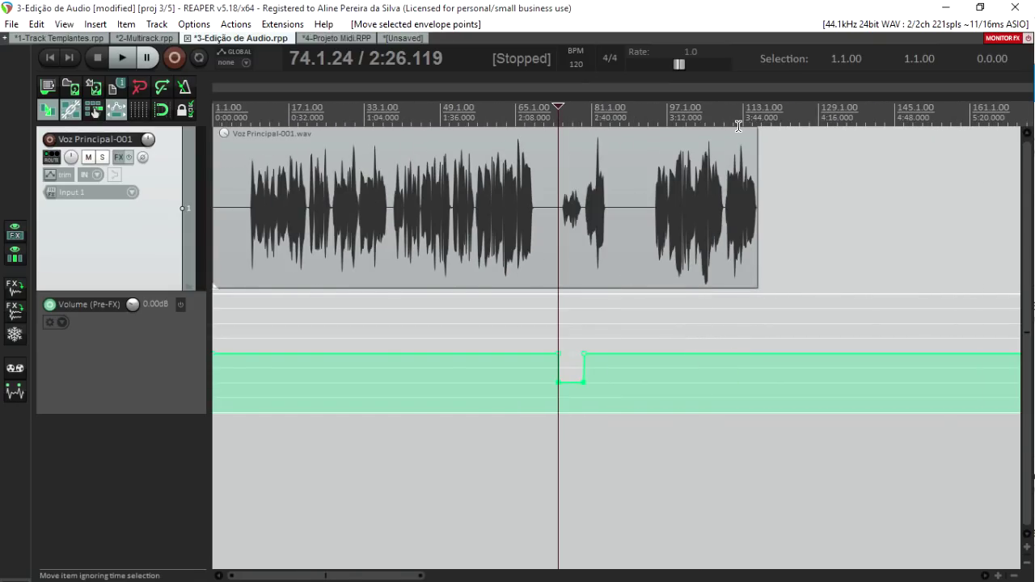
left_click_drag(370, 351, 403, 350)
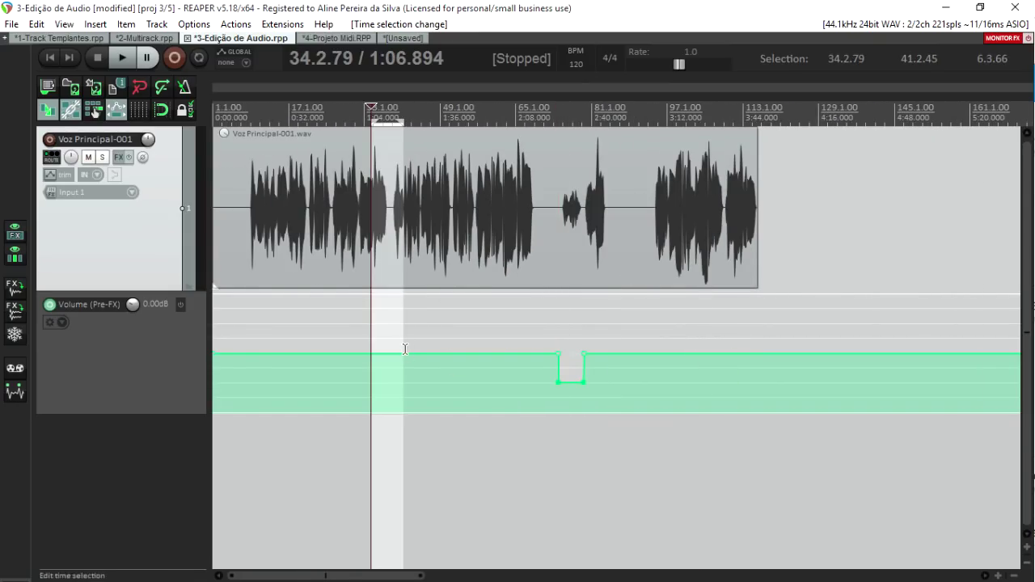
key("3")
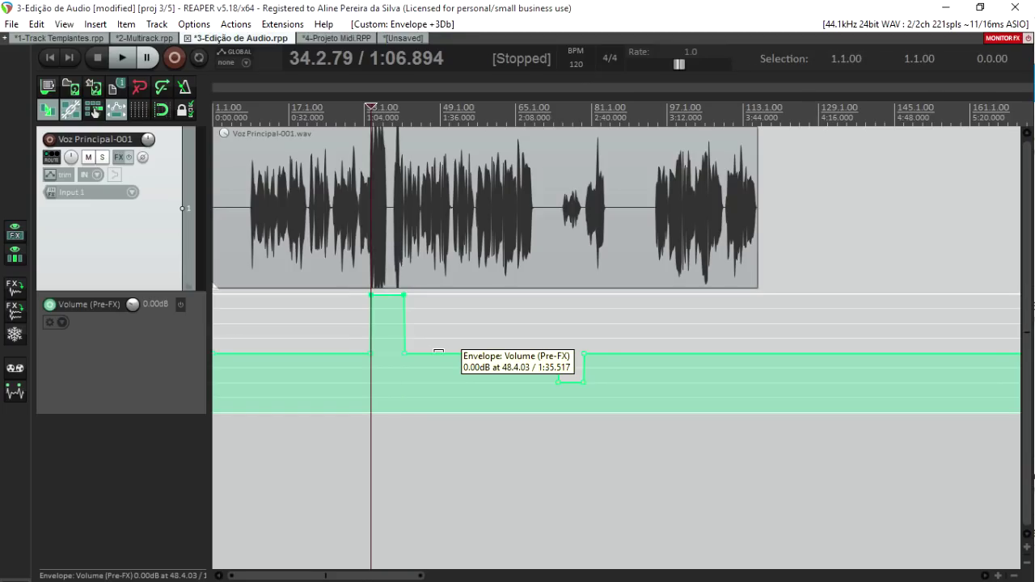
key("4")
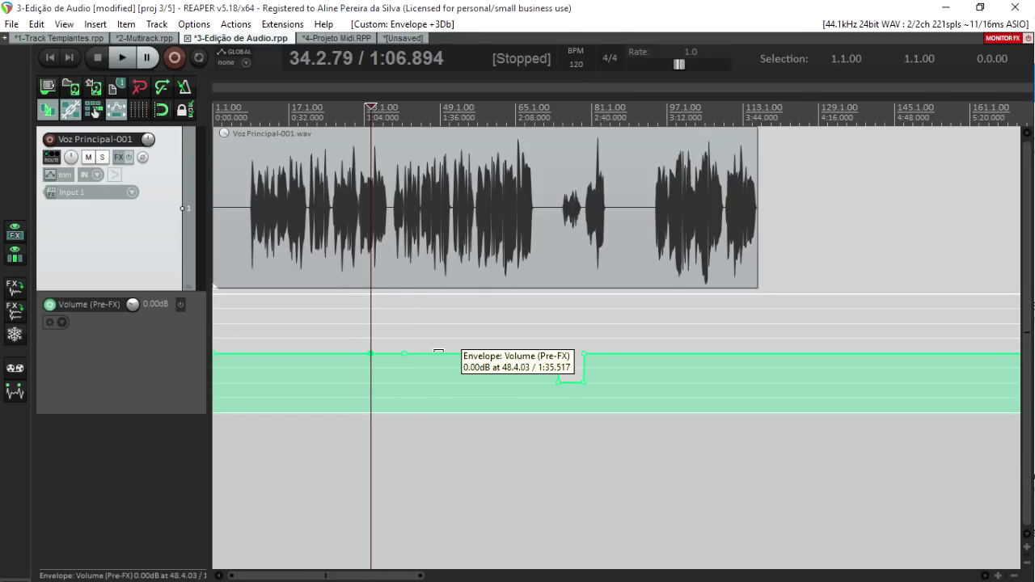
key("3")
key("ctrl+z")
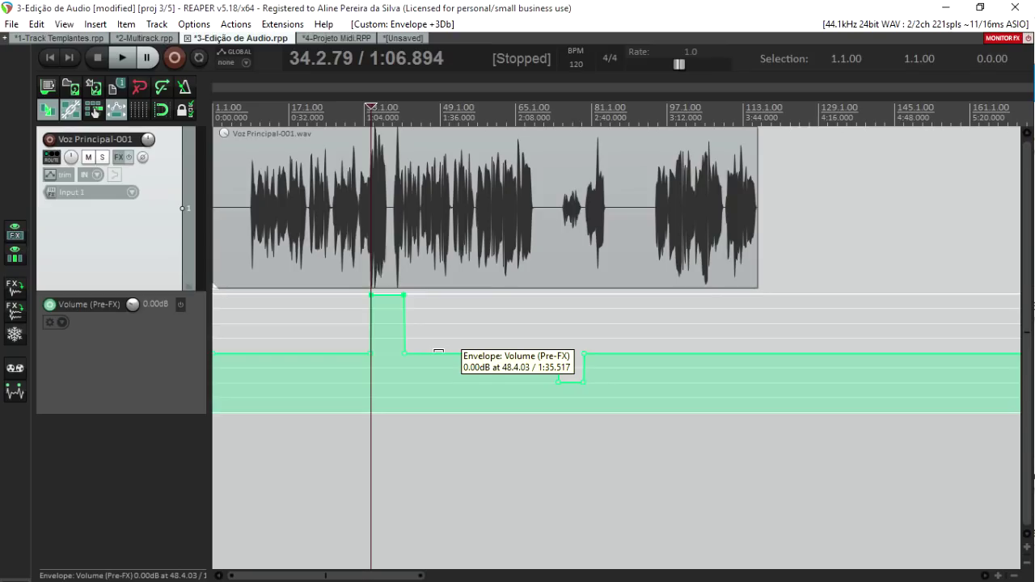
key("ctrl+shift+z")
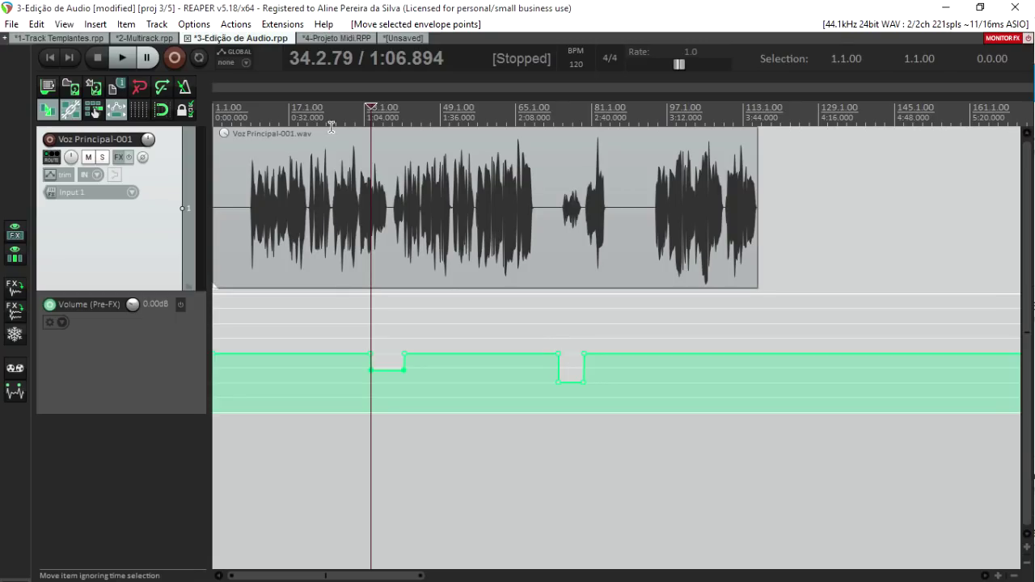
- Create a lowered Volume (Pre-FX) envelope section over the phrase from 21.1.62 to 25.3.81
left_click(284, 117)
scroll(321, 139, "up", 5)
scroll(321, 139, "up", 3)
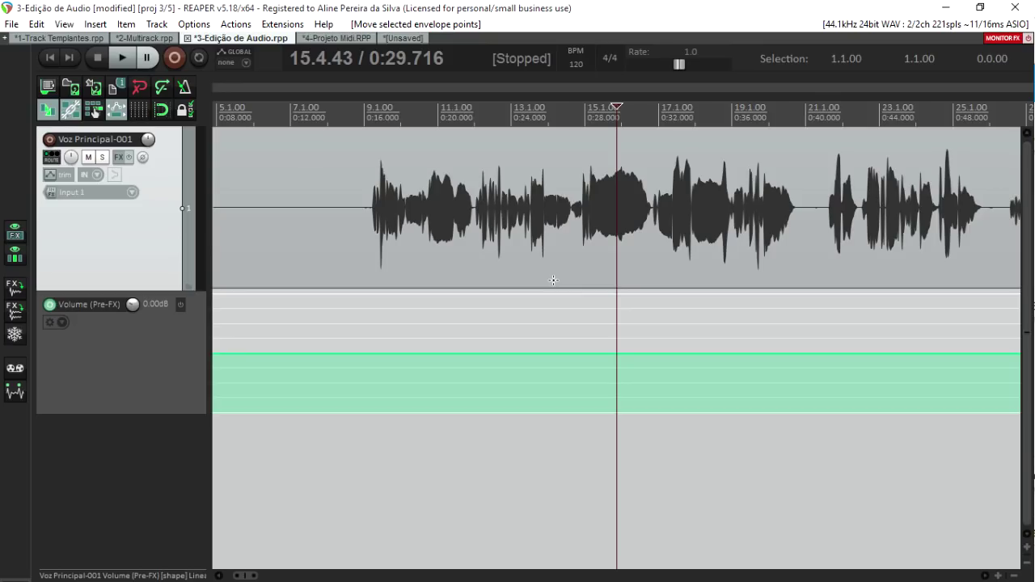
scroll(554, 281, "down", 3)
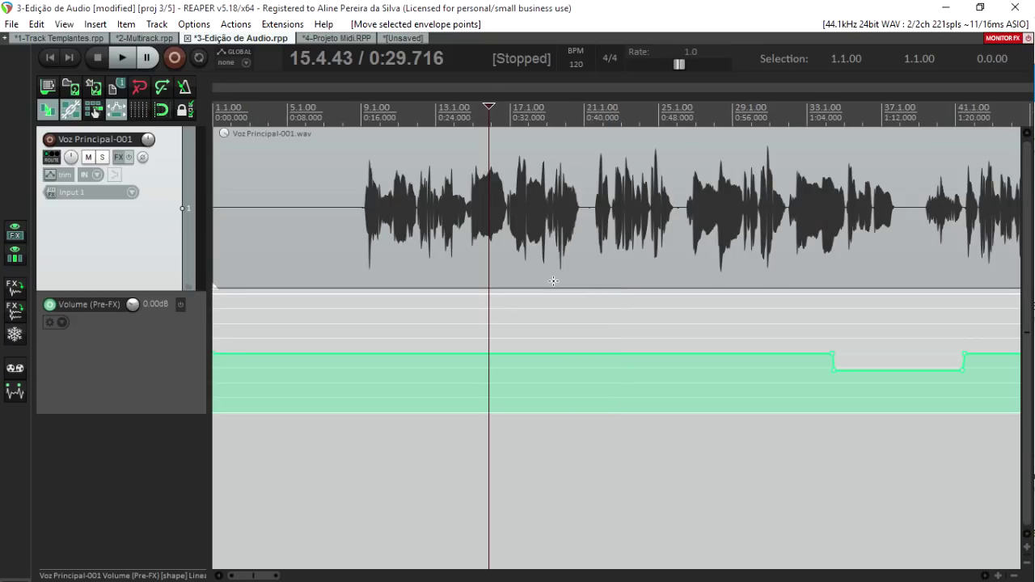
left_click_drag(588, 339, 670, 336)
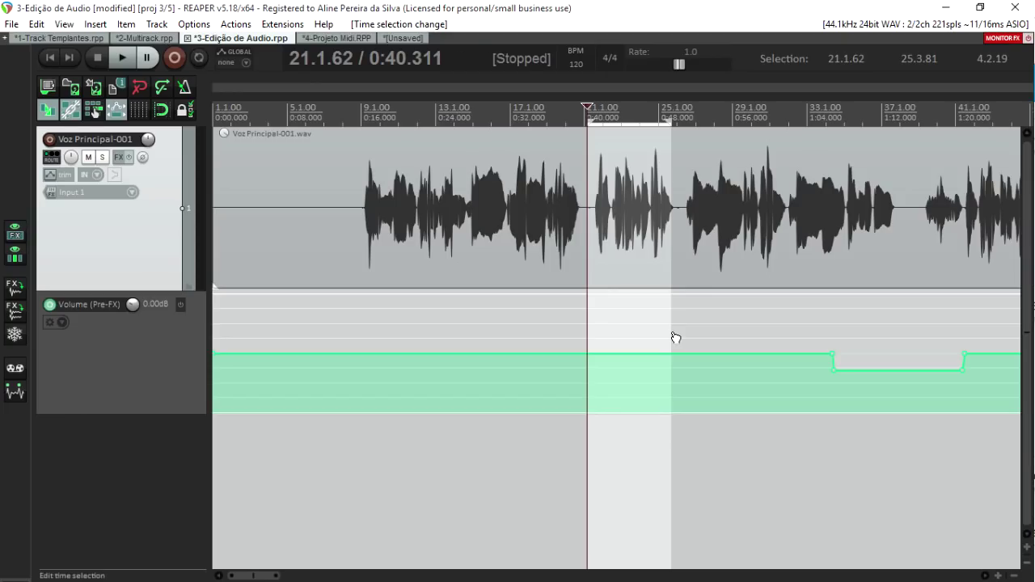
left_click_drag(673, 332, 616, 345)
scroll(615, 354, "down", 4)
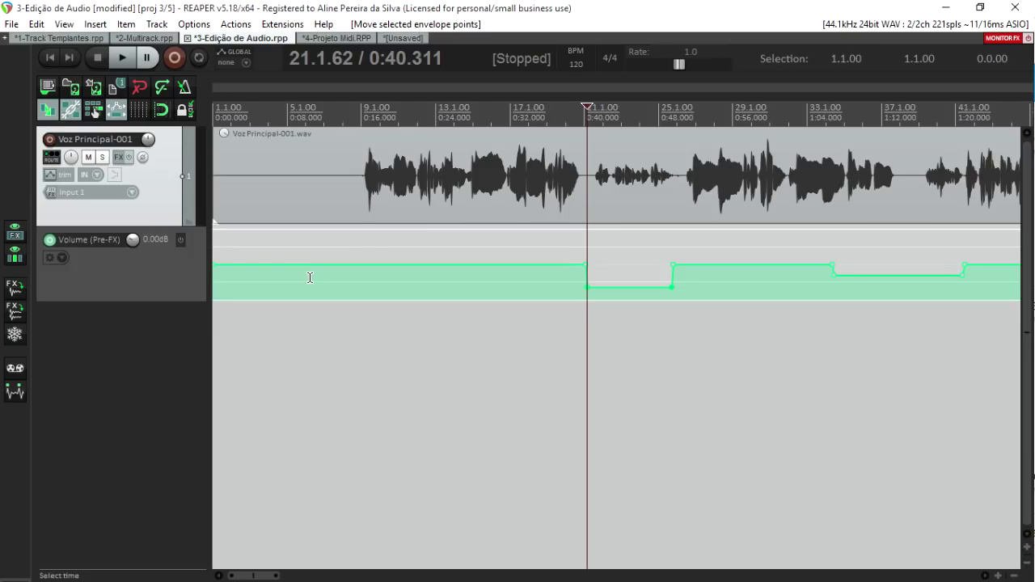
- Show the track's Pan and Volume envelopes, and create a Volume section from 12.2.23 to about 17.2 at +2.86 dB
key("p")
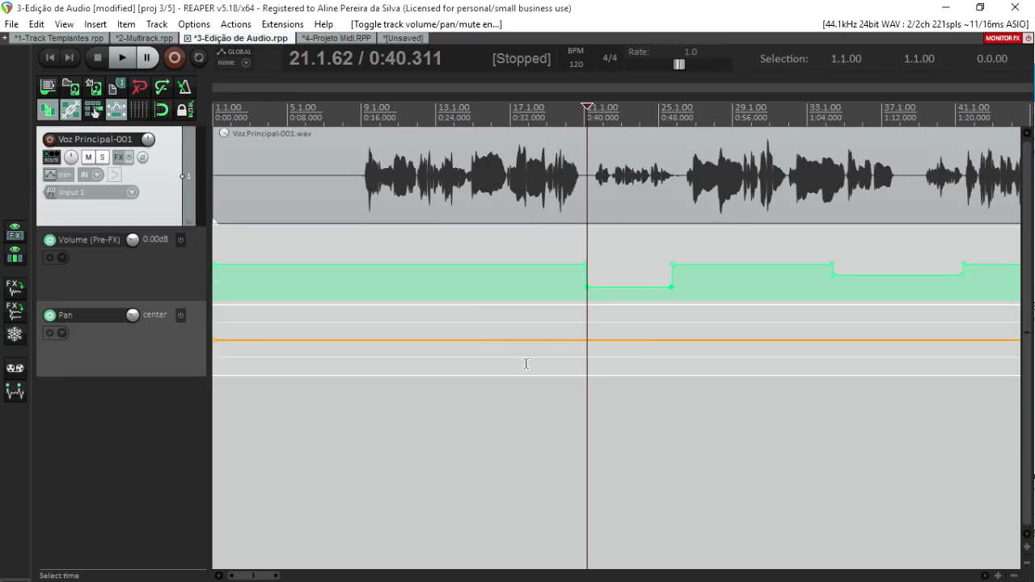
key("v")
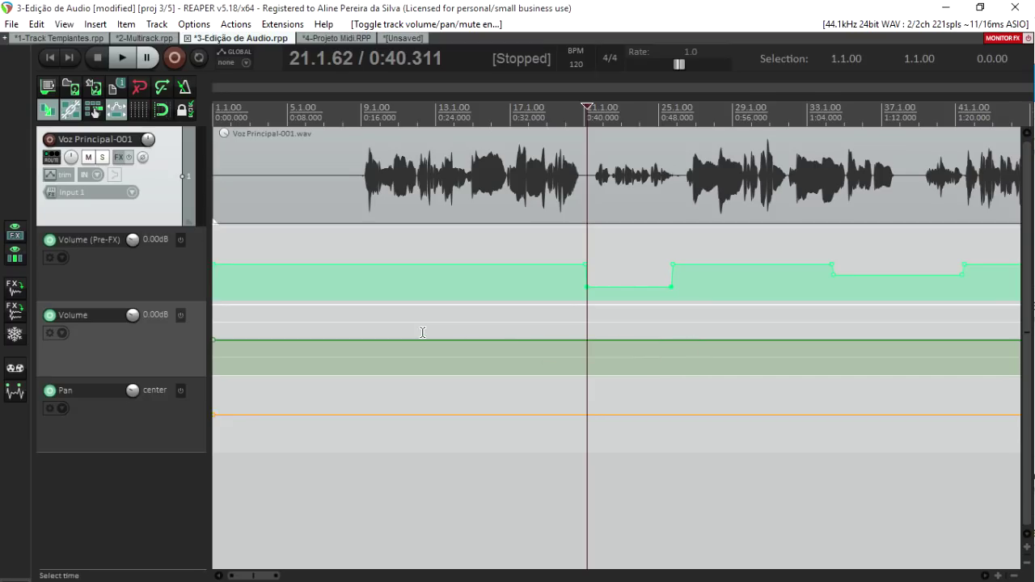
left_click_drag(513, 338, 423, 340)
key("ctrl+Down")
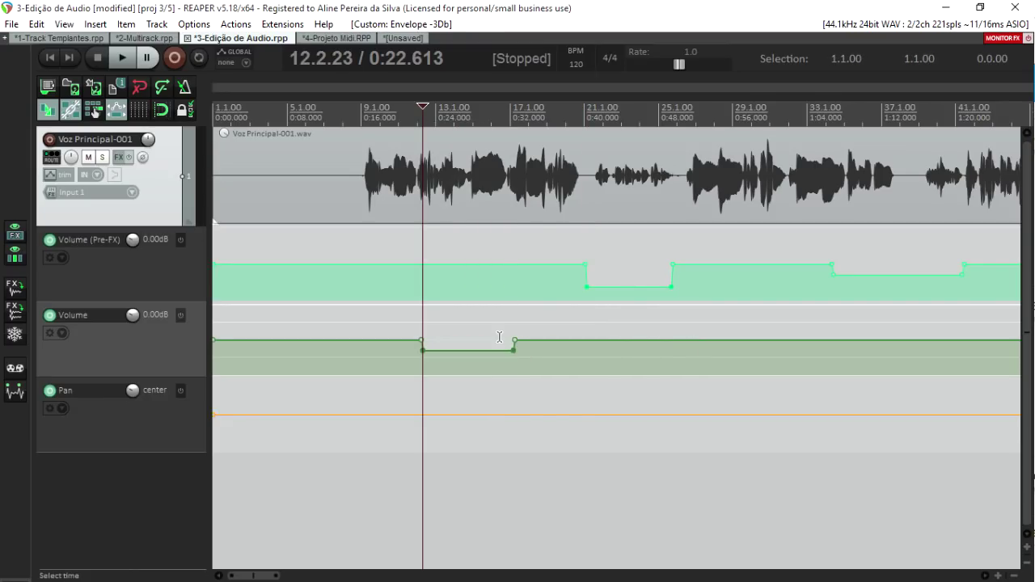
key("ctrl+Up")
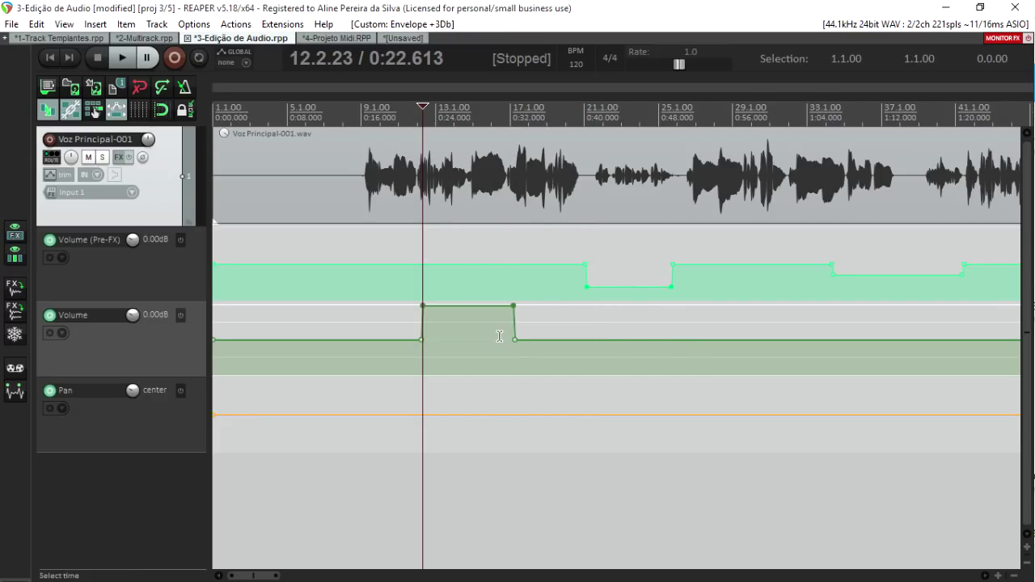
left_click(491, 306)
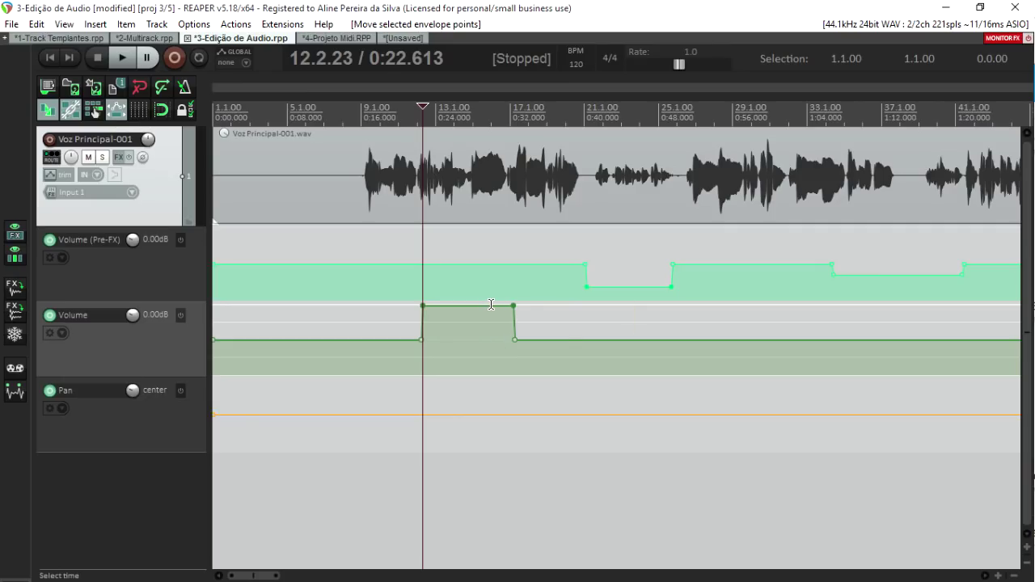
left_click_drag(489, 316, 487, 355)
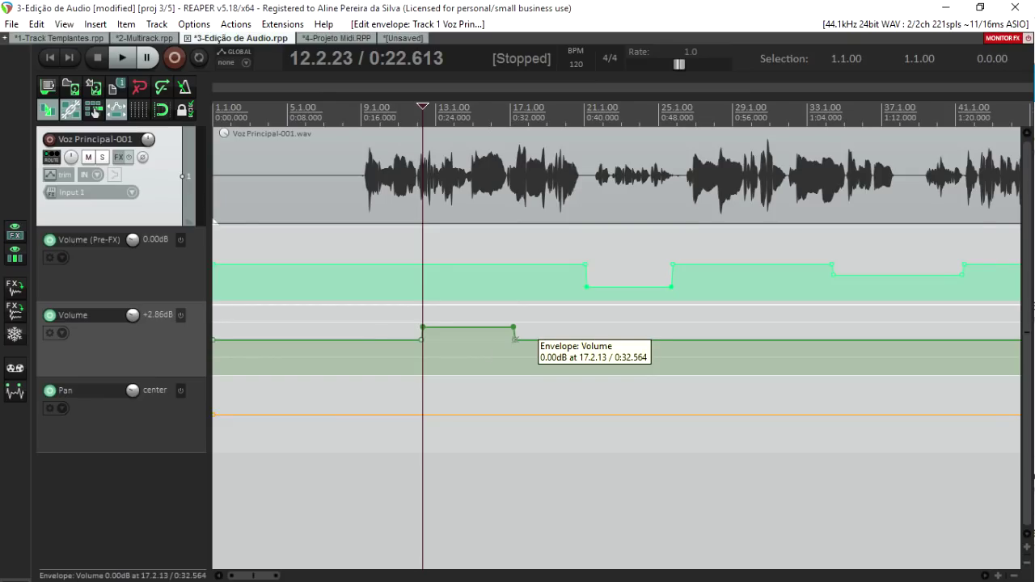
scroll(515, 339, "down", 1)
scroll(516, 340, "down", 1)
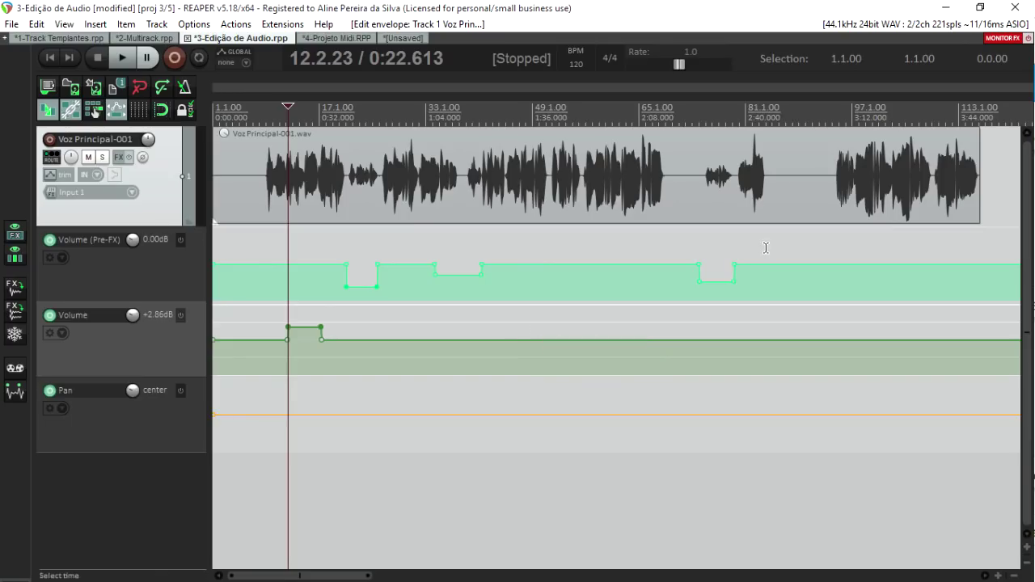
- Switch to Google Hangouts and share the REAPER window of the 3-Edição de Audio project
key("alt+Tab")
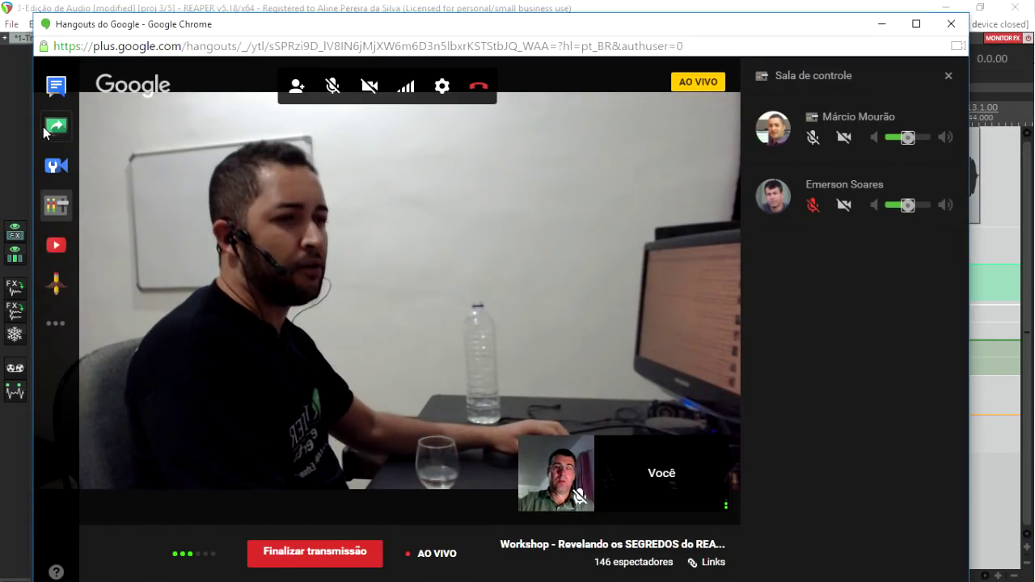
left_click(66, 133)
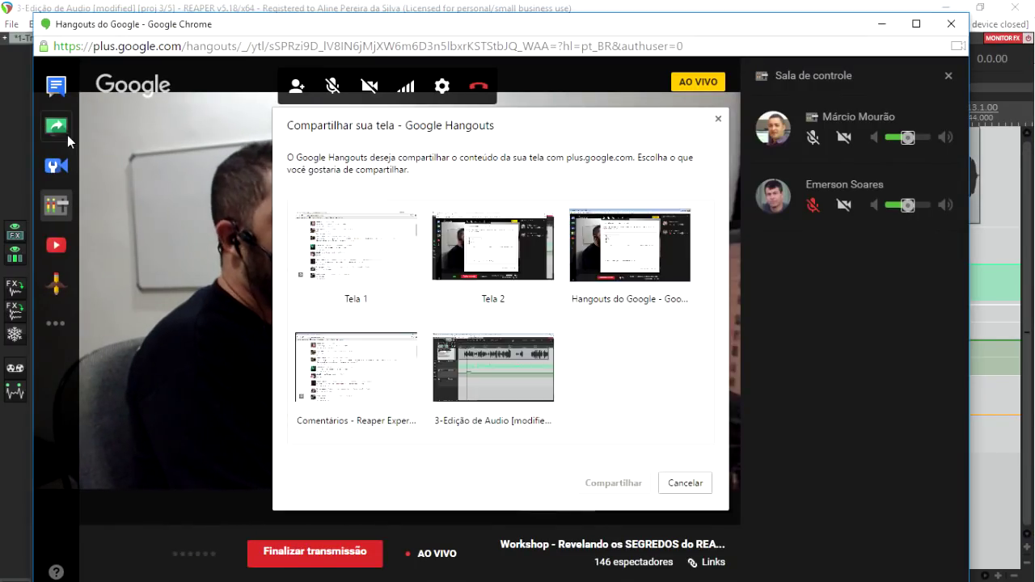
left_click(505, 372)
left_click(612, 483)
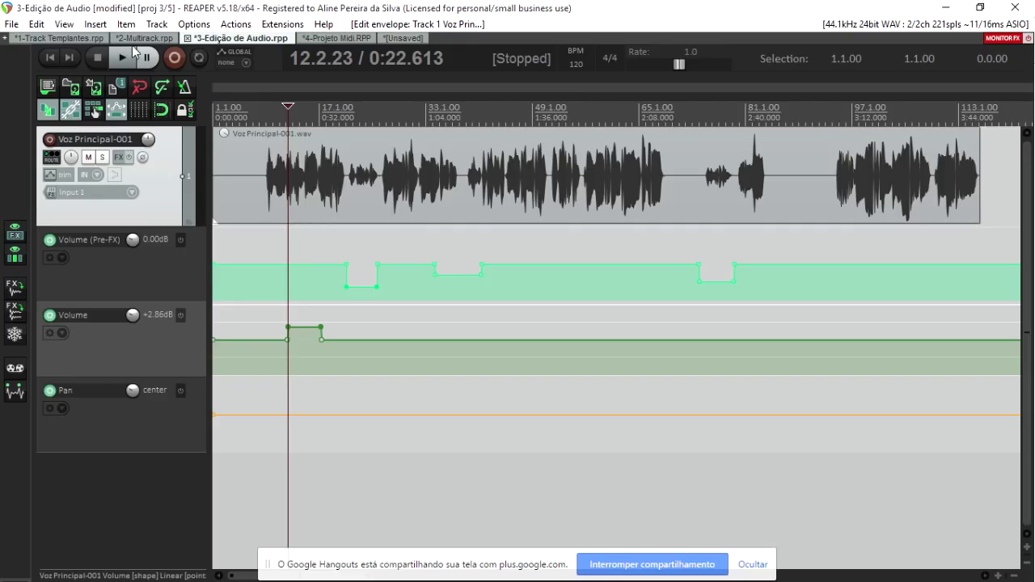
- Switch to the 2-Multirack.rpp project and select the GUITA CHORUS item at 82.3.35
left_click(77, 37)
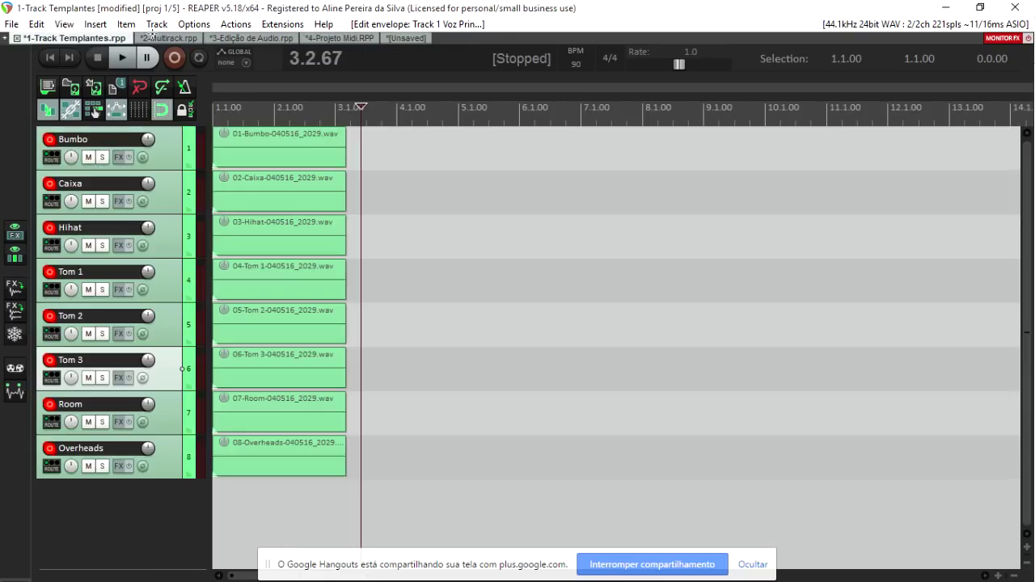
left_click(157, 38)
scroll(363, 266, "down", 5)
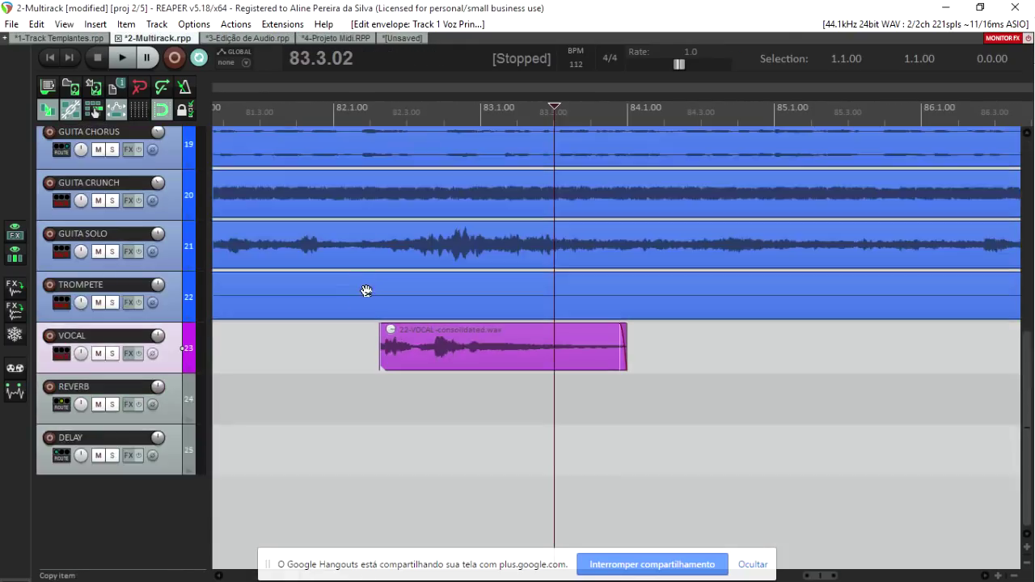
left_click(420, 212)
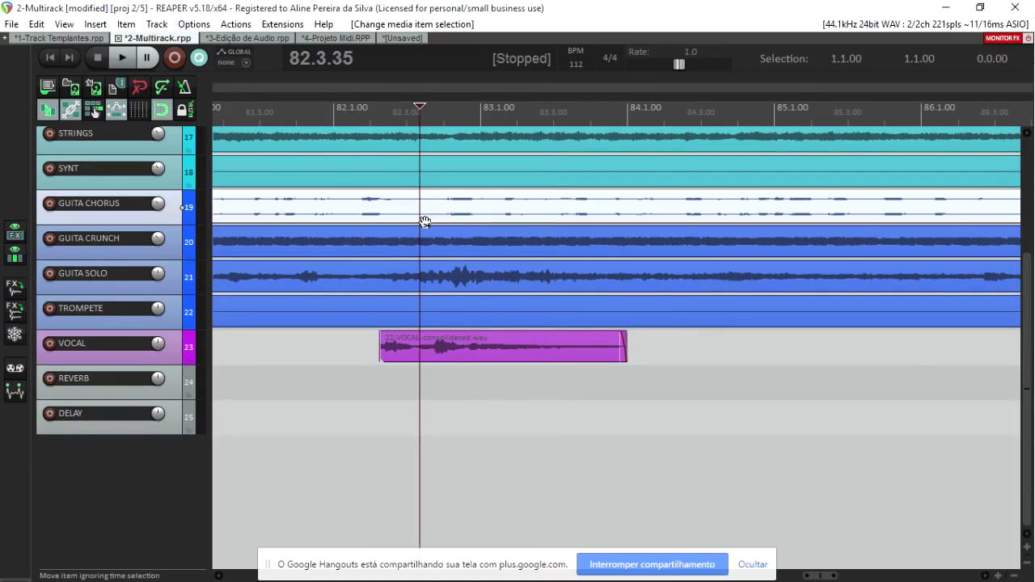
key("ctrl+Page_Down")
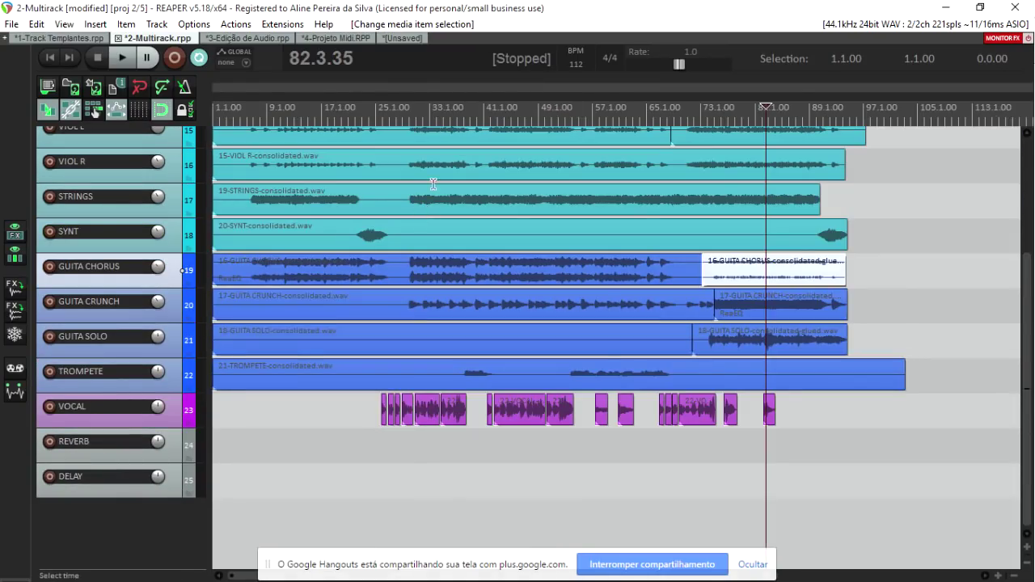
- Open the FX browser for the GUITA CHORUS track and attach it to the docker
left_click(16, 236)
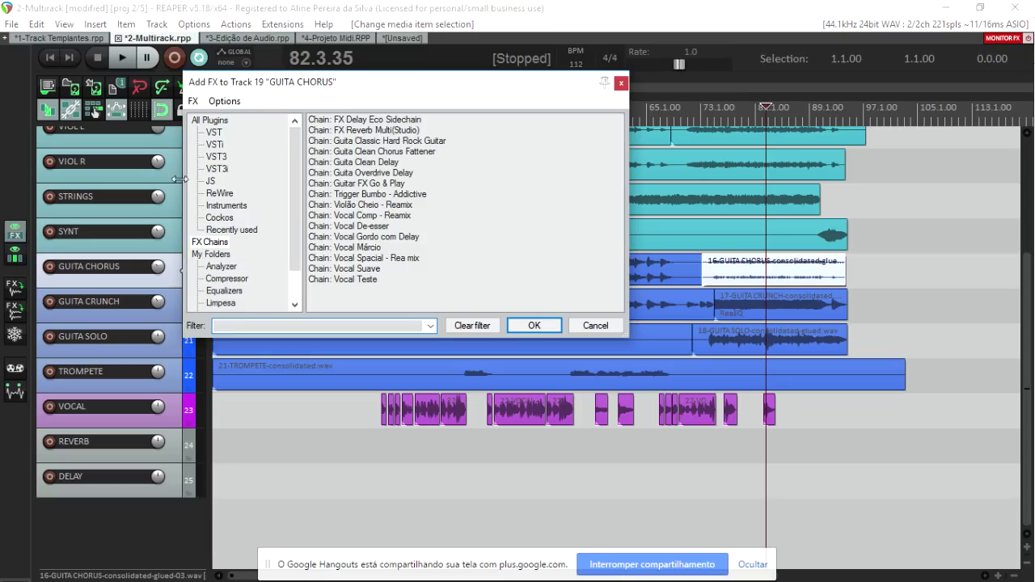
left_click_drag(275, 81, 402, 166)
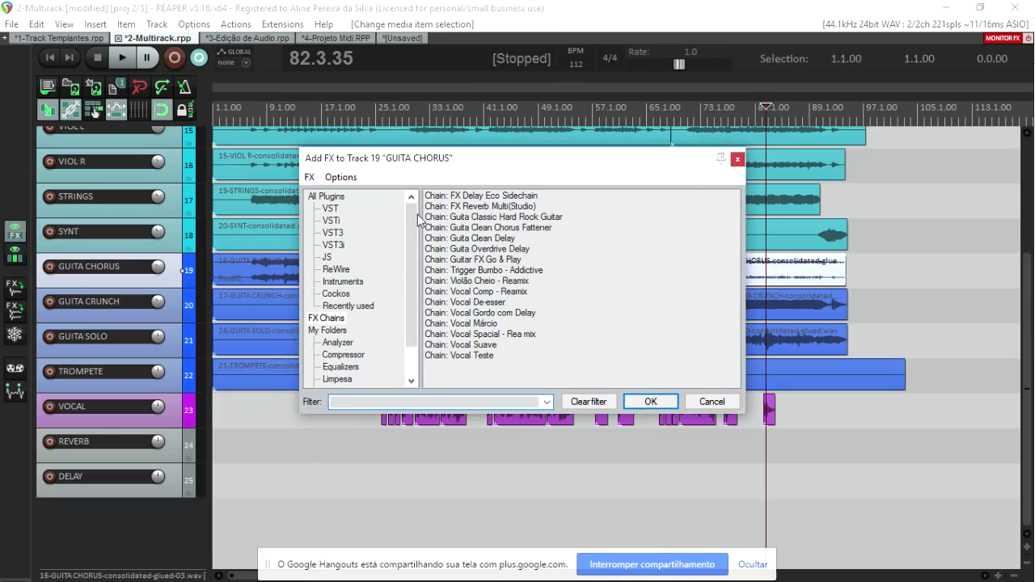
right_click(402, 166)
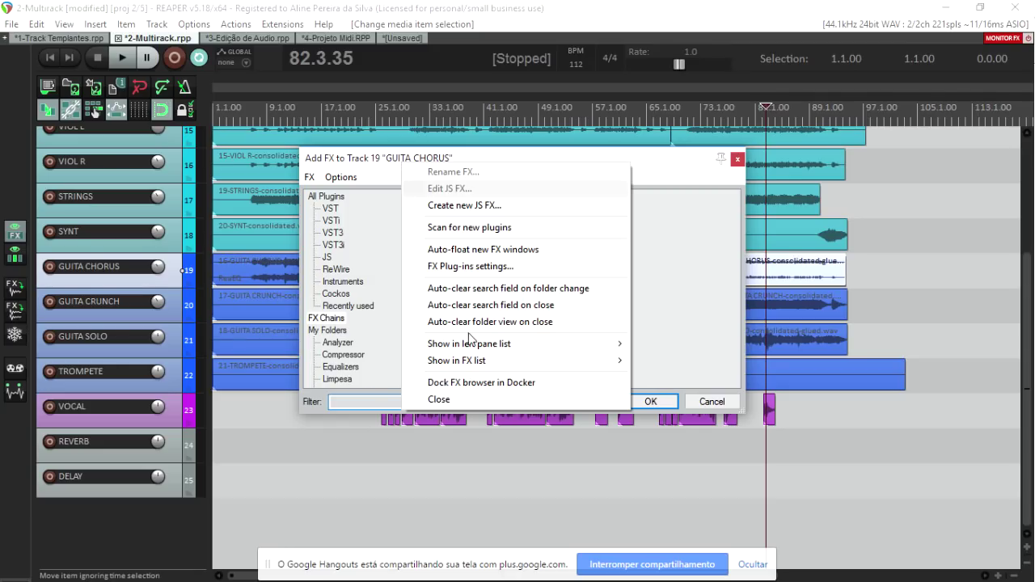
left_click(465, 383)
- Rearrange the docked FX browser with the folder tree above the FX list, and narrow it to widen the arrangement
left_click_drag(693, 259, 854, 267)
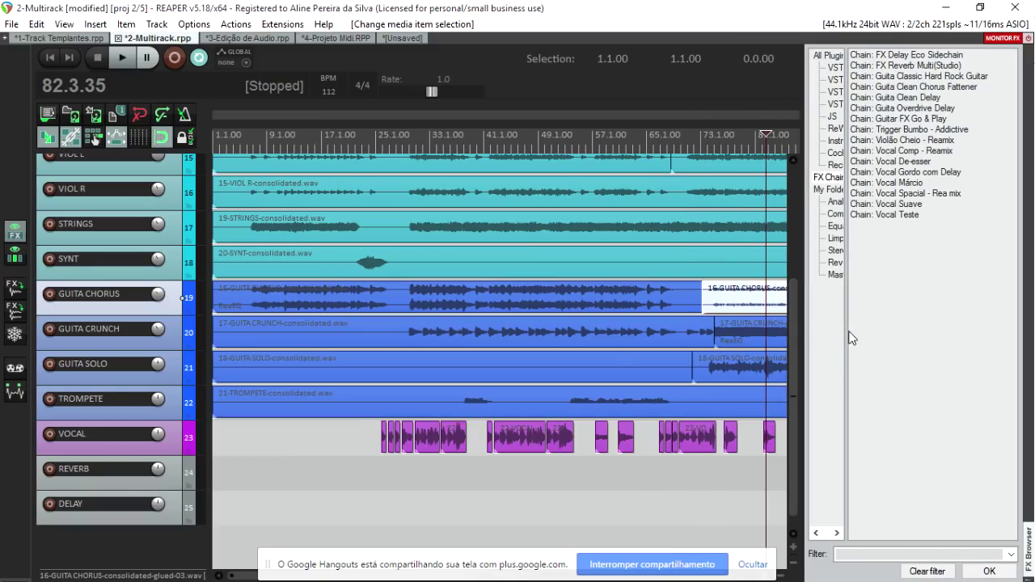
left_click_drag(847, 337, 899, 264)
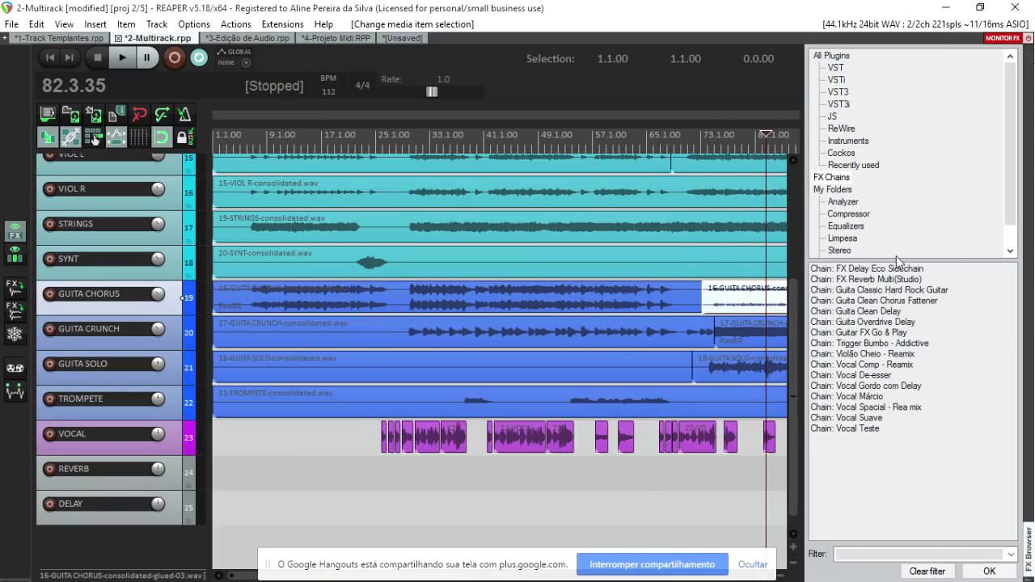
left_click_drag(804, 241, 885, 257)
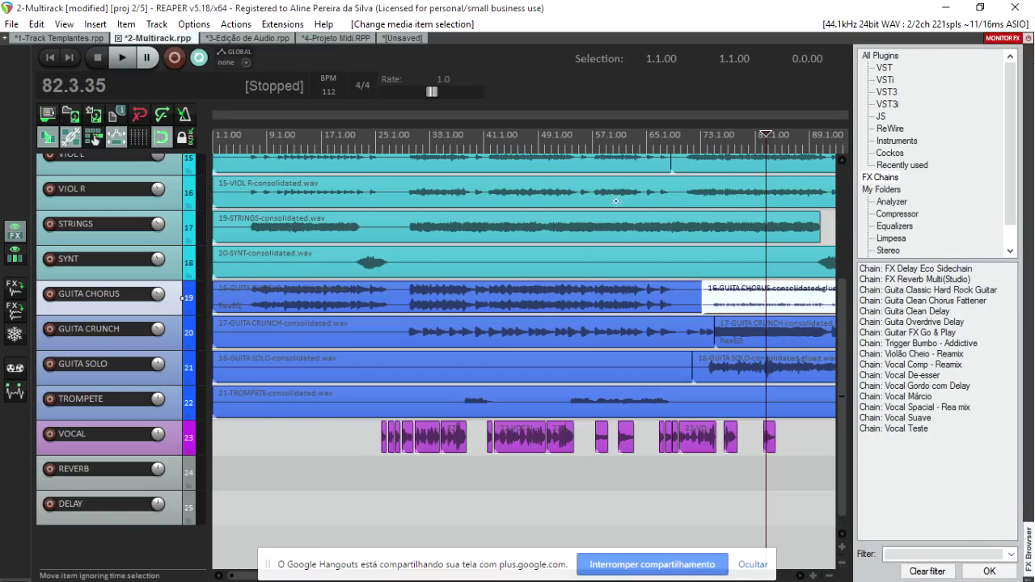
- Place the edit cursor at 53.2.89 and look over the project's tracks beside the docked FX browser
left_click(567, 149)
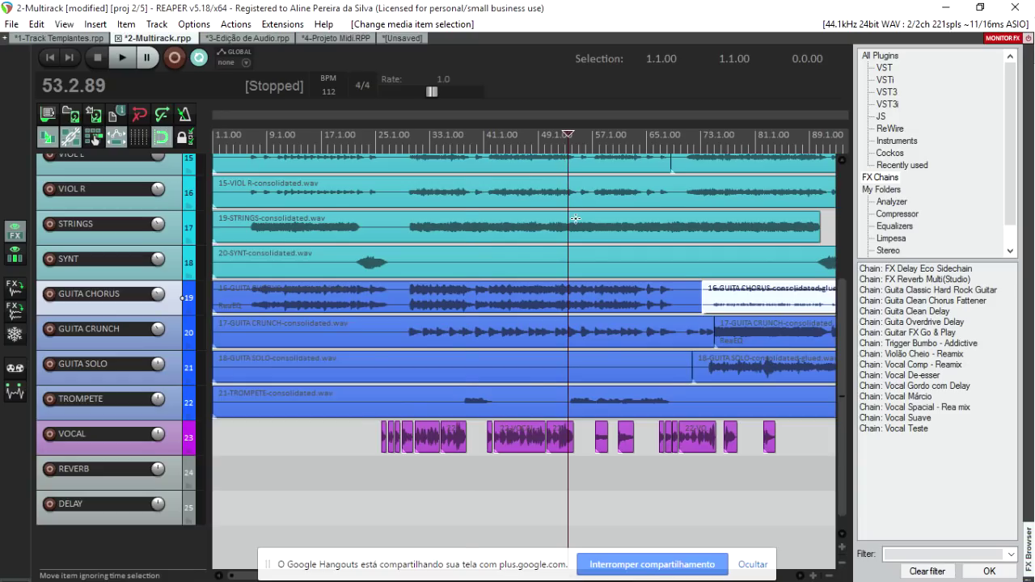
scroll(575, 218, "down", 2)
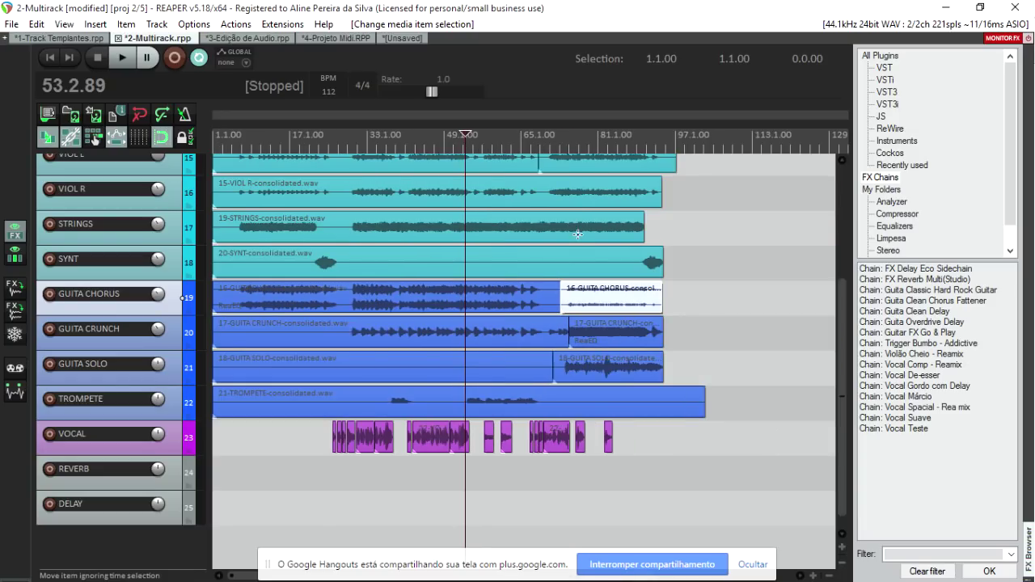
scroll(578, 234, "up", 5)
scroll(578, 234, "down", 2)
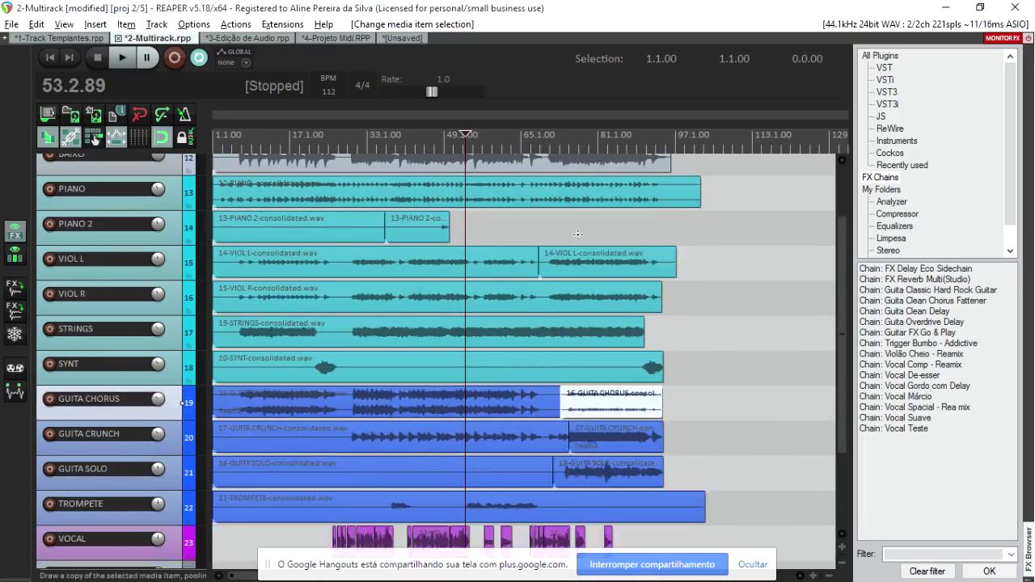
scroll(578, 234, "down", 2)
scroll(578, 234, "up", 1)
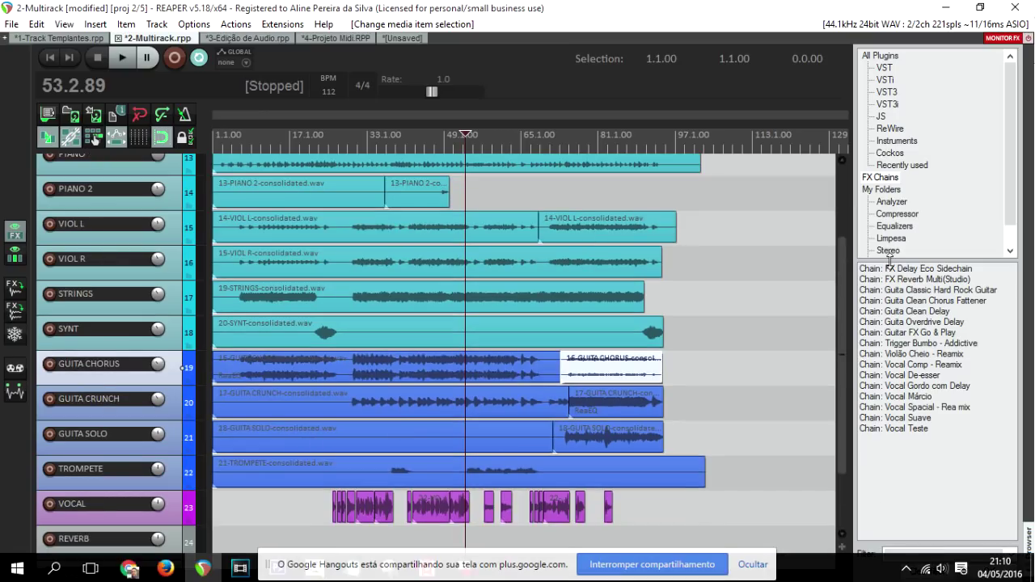
- List all plugins in the docked FX browser and filter them by "waves eq"
left_click(880, 56)
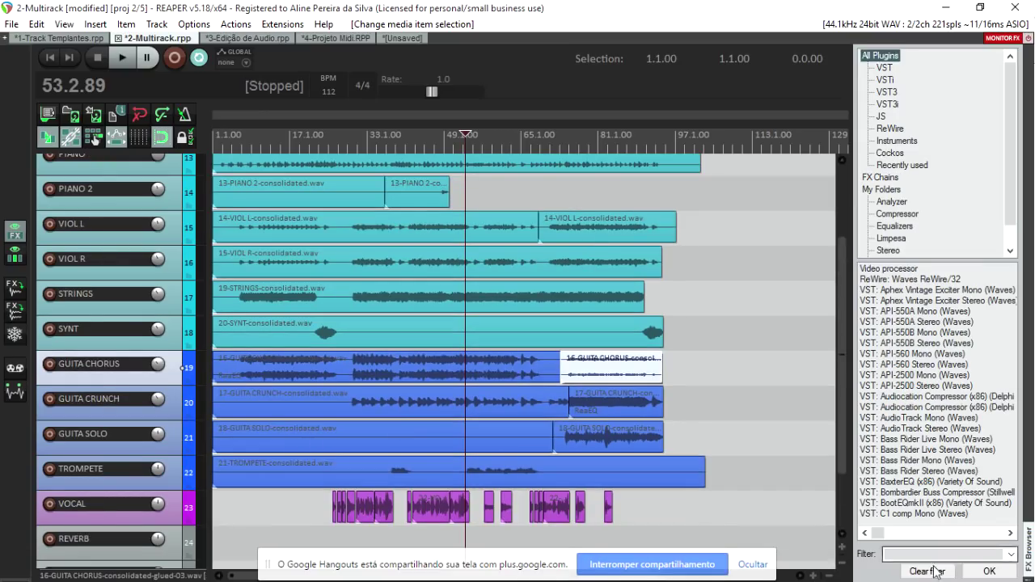
left_click(767, 568)
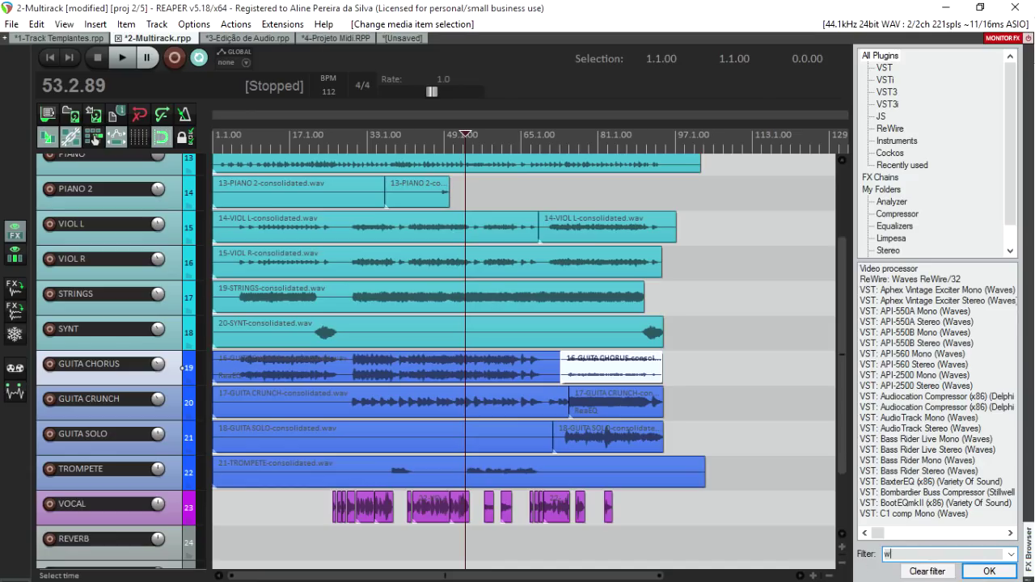
type("es eq")
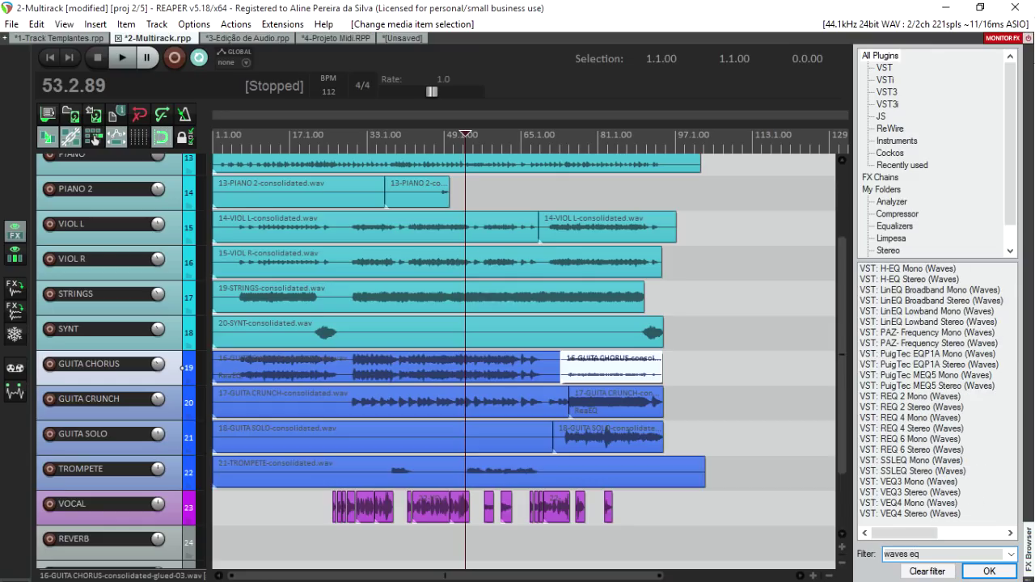
- Add VST: REQ 2 Mono (Waves) to the GUITA CHORUS track, enlarging the track's height, and close its FX window
left_click(904, 397)
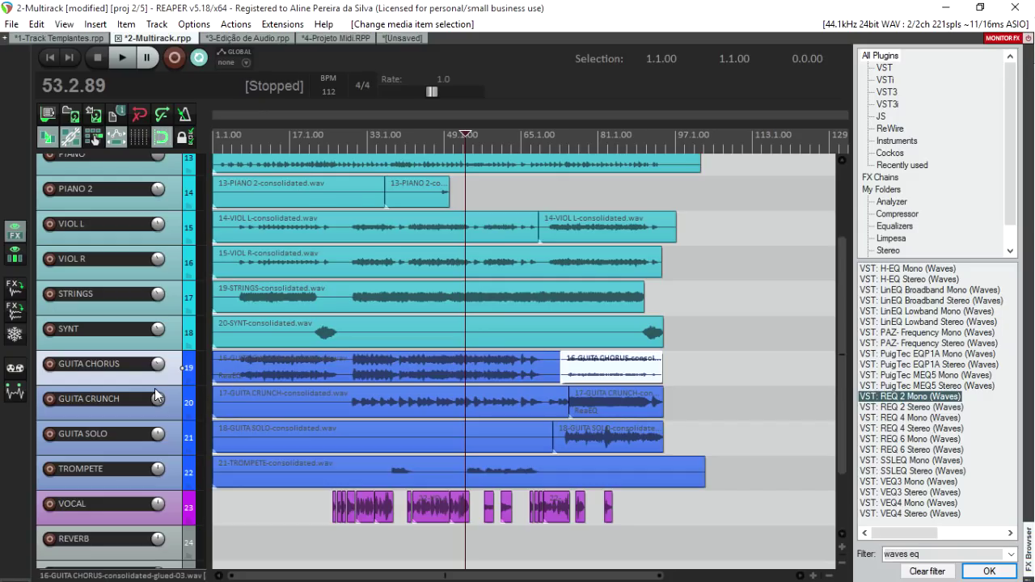
left_click_drag(155, 386, 155, 414)
left_click_drag(906, 396, 168, 388)
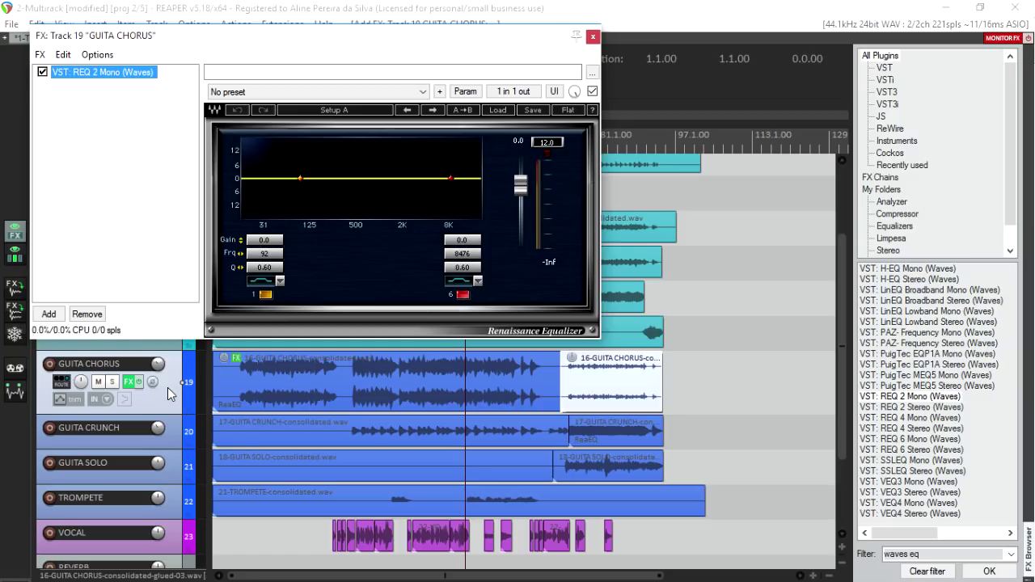
left_click(592, 37)
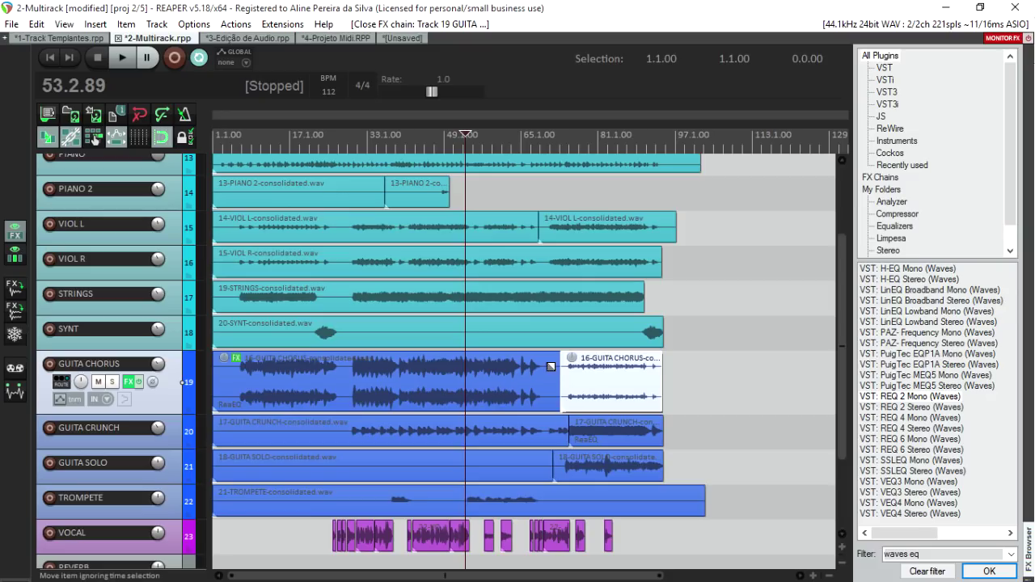
- Split the STRINGS item at 71.2.91 and add REQ 2 Mono (Waves) to the part after the split
left_click(555, 299)
key("s")
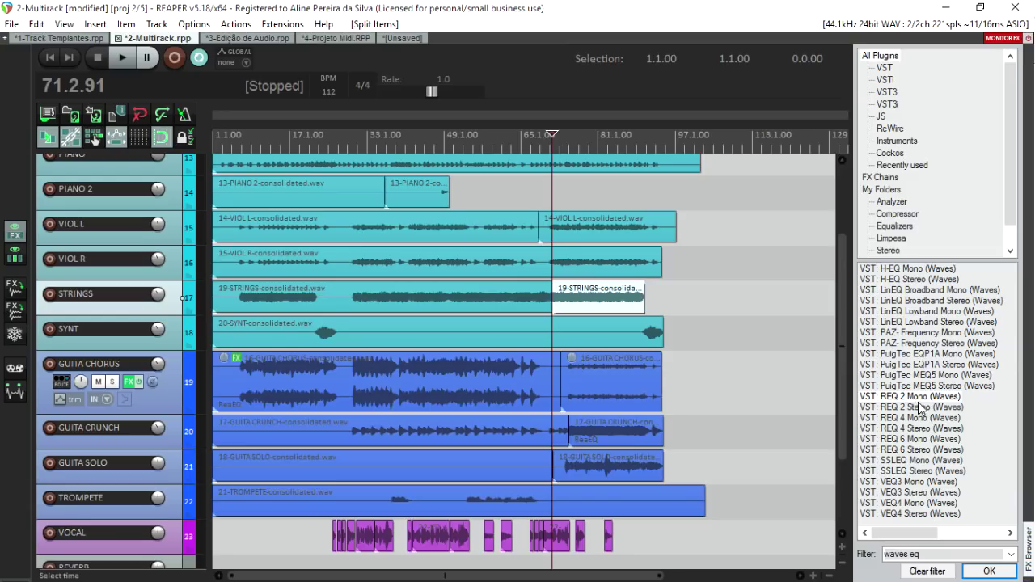
left_click_drag(908, 395, 612, 298)
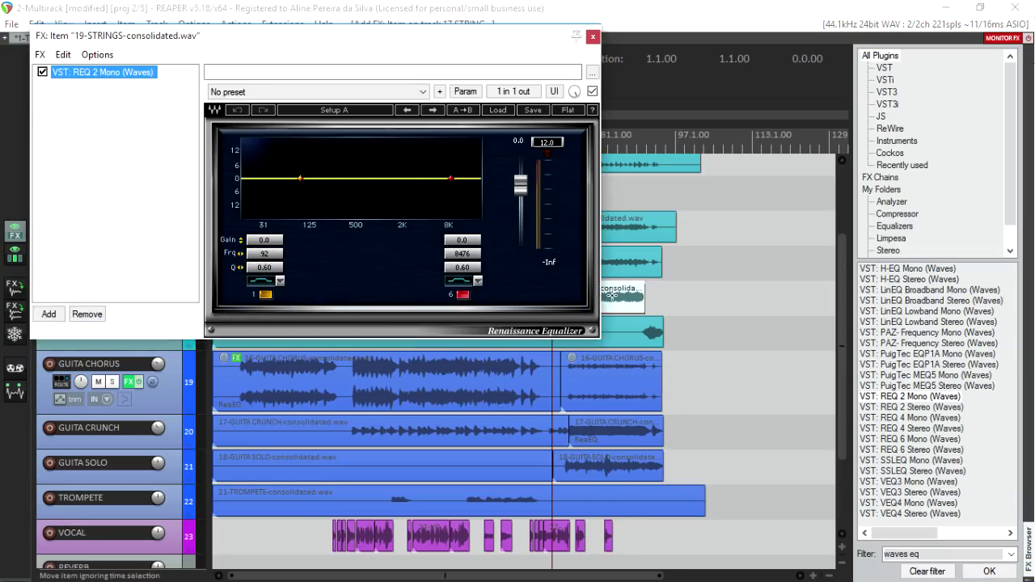
left_click(594, 37)
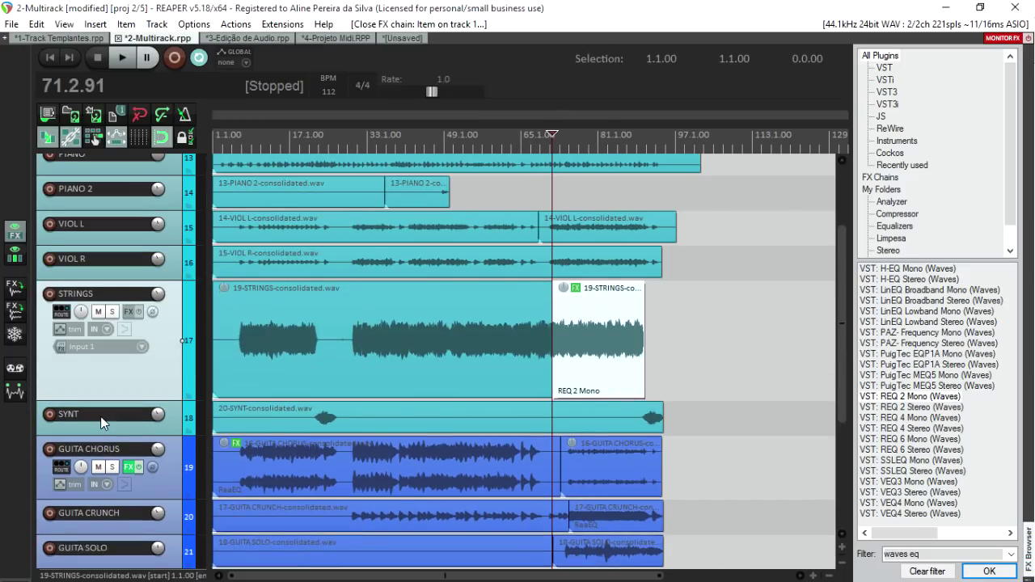
- In that STRINGS item's REQ 2 Mono, set -18.0 dB at 465 Hz and -17.7 dB at 8787 Hz, and glue the item
right_click(576, 288)
left_click(585, 339)
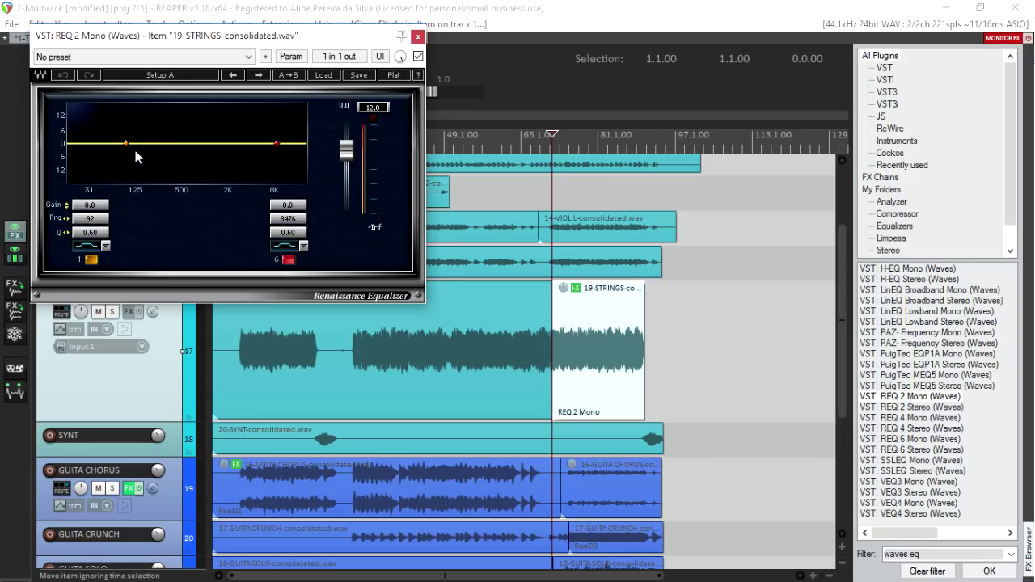
left_click_drag(126, 143, 180, 179)
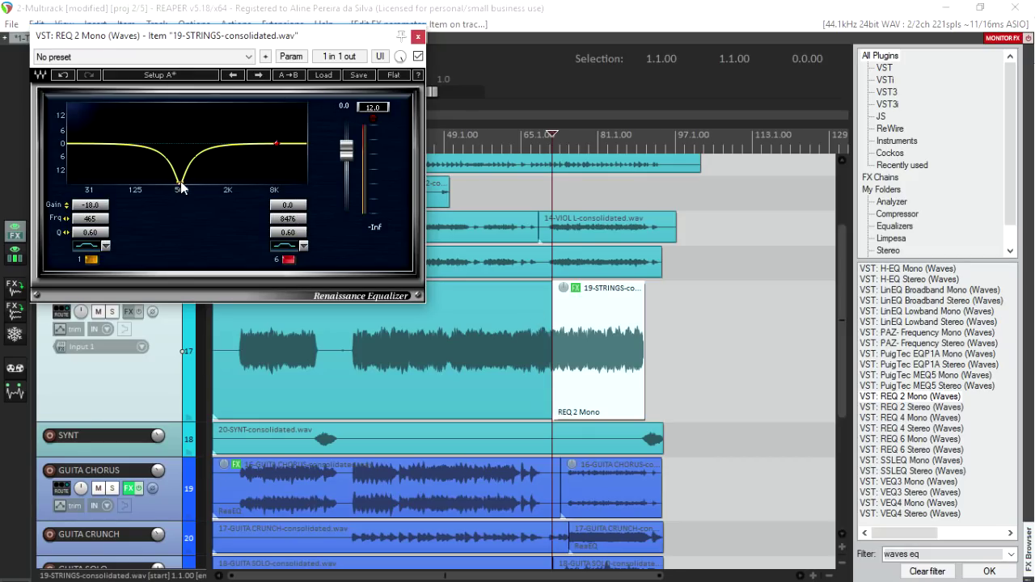
left_click_drag(276, 144, 277, 179)
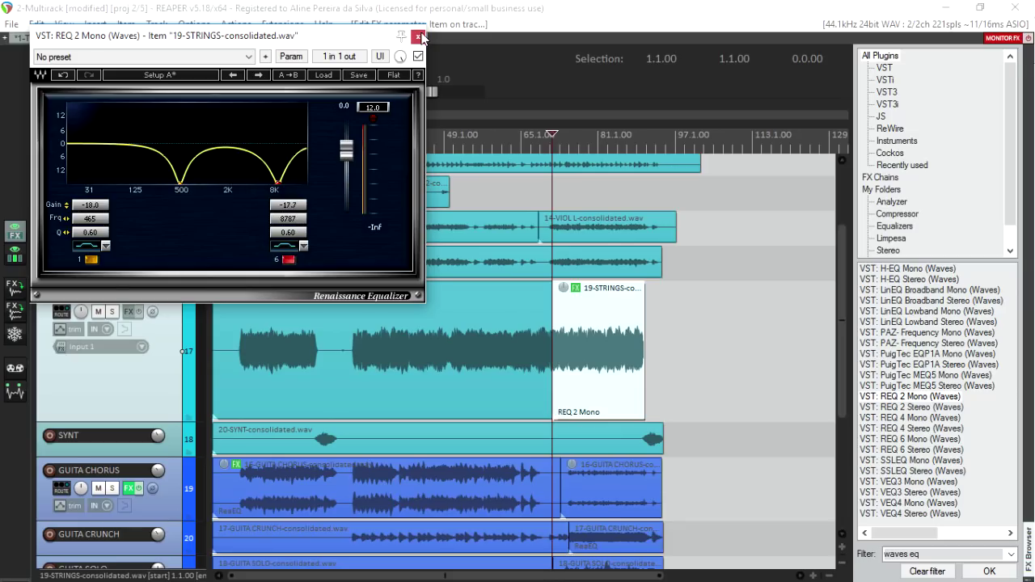
left_click(419, 35)
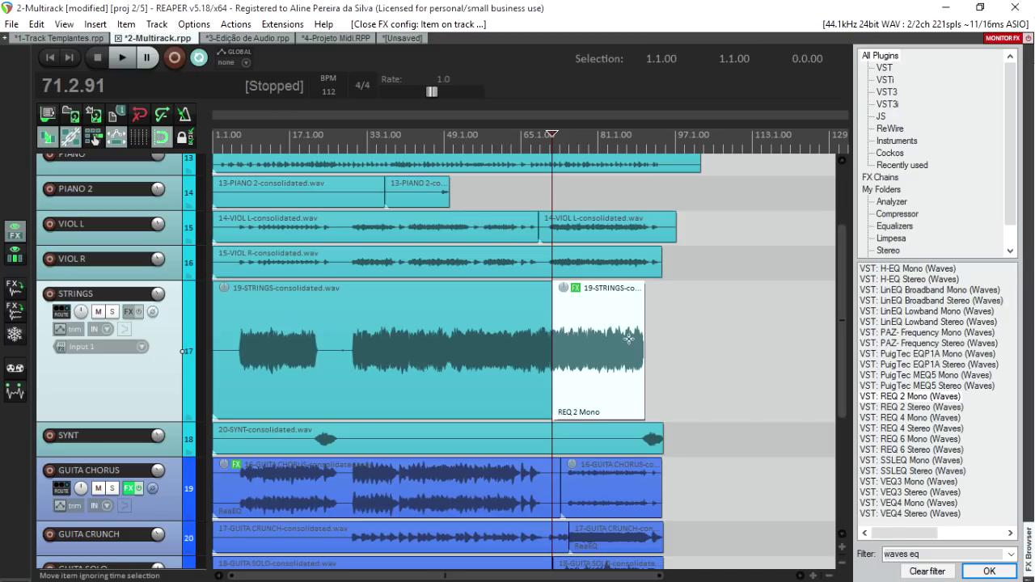
left_click(594, 334)
key("ctrl+g")
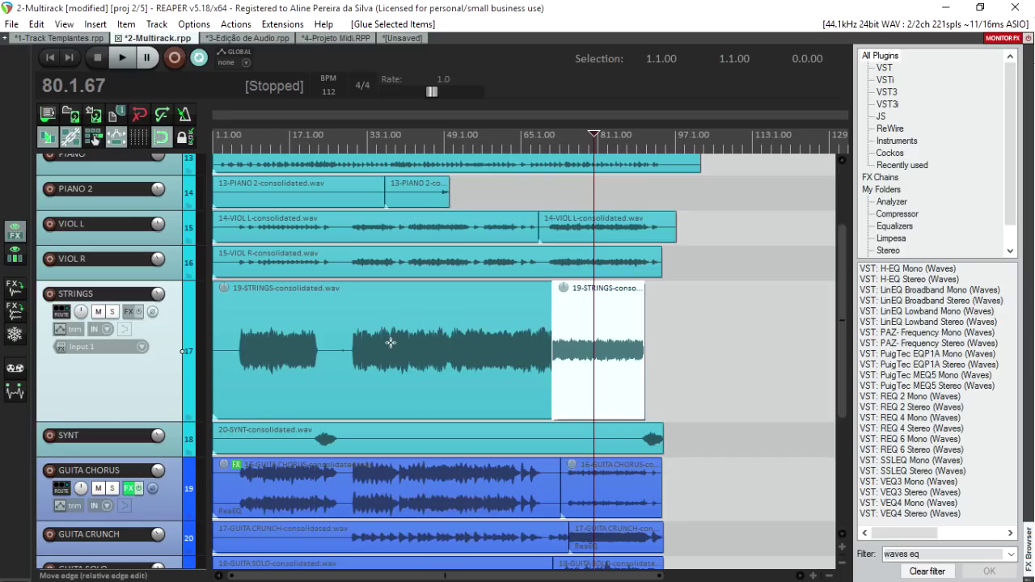
- Split the first STRINGS item at 29.3.41 and add ReaEQ from the unfiltered Cockos plugins to the middle part
left_click(350, 341)
key("s")
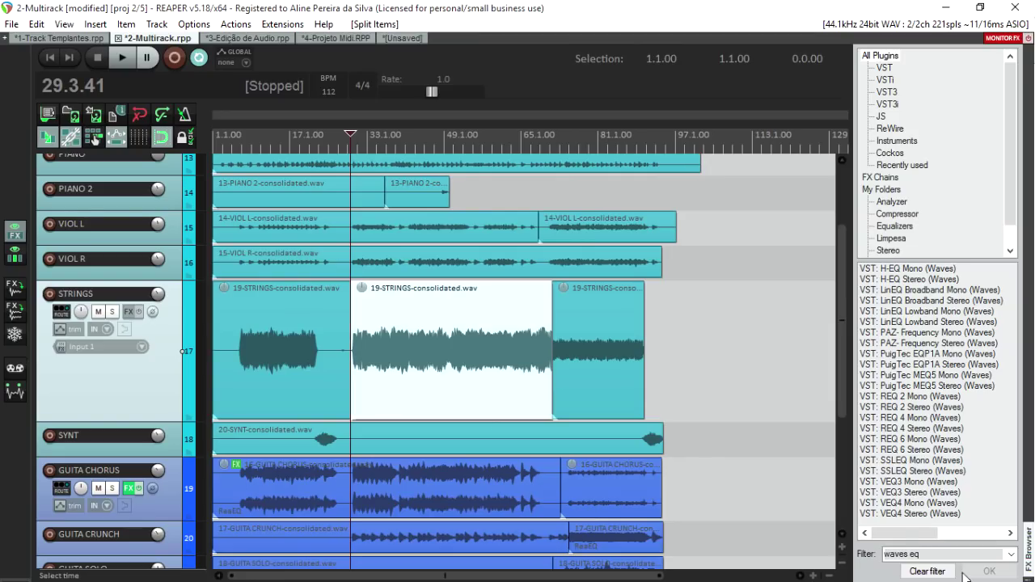
left_click(928, 571)
left_click(890, 153)
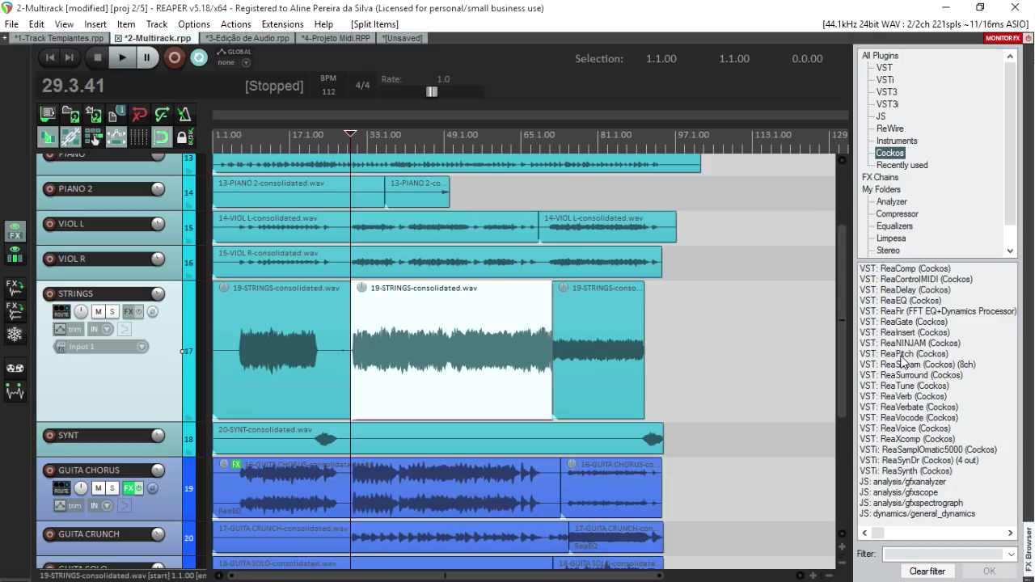
left_click_drag(905, 301, 438, 322)
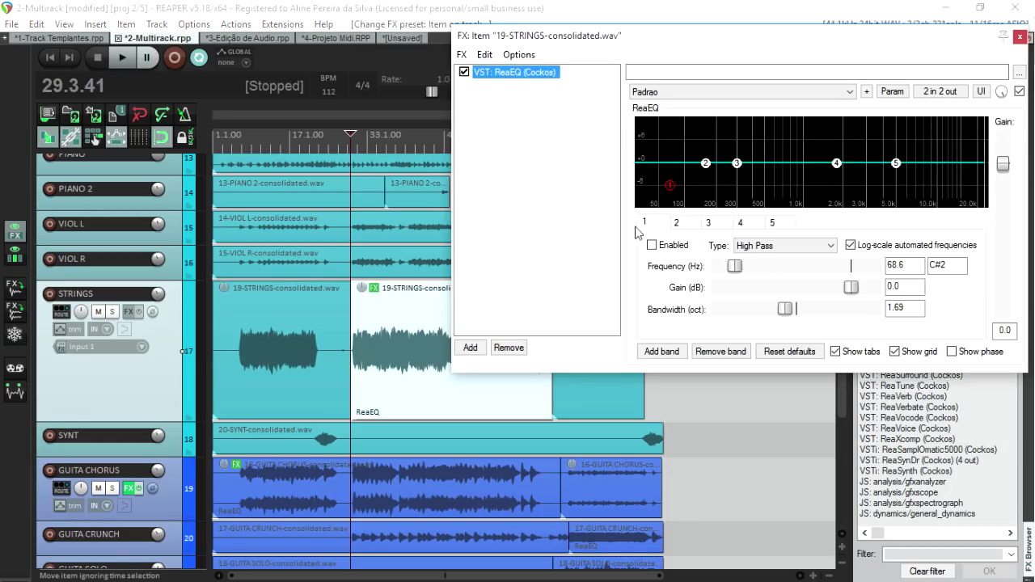
- Enable ReaEQ's high-pass band at 1936.5 Hz on the middle STRINGS item, and glue the item
left_click(671, 198)
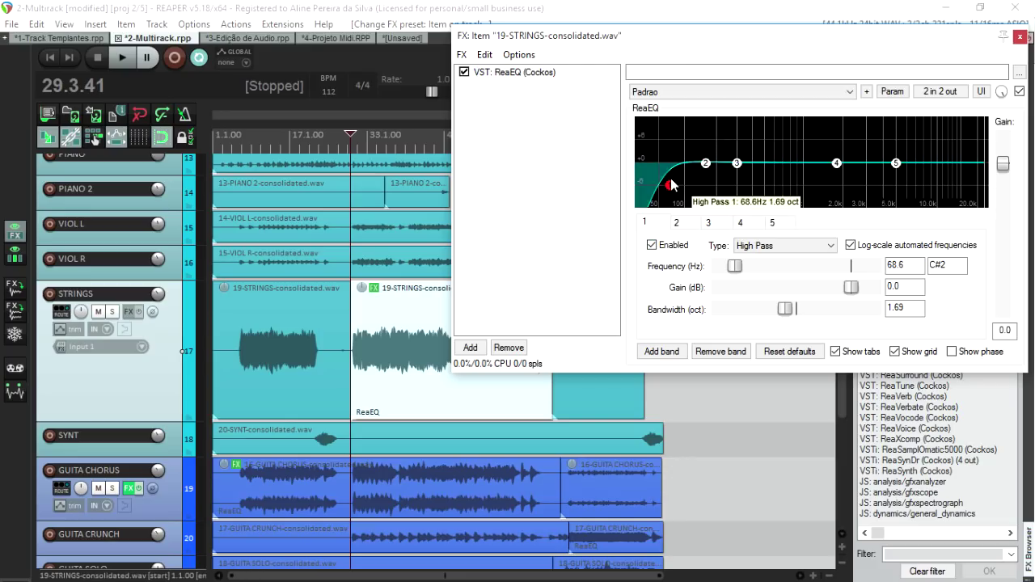
left_click_drag(671, 198, 842, 186)
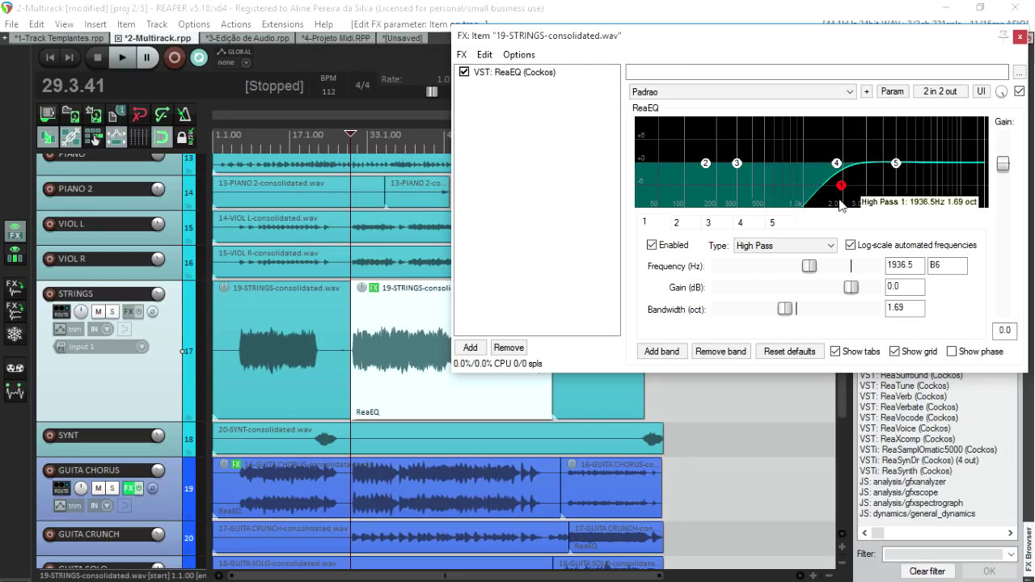
left_click(1020, 36)
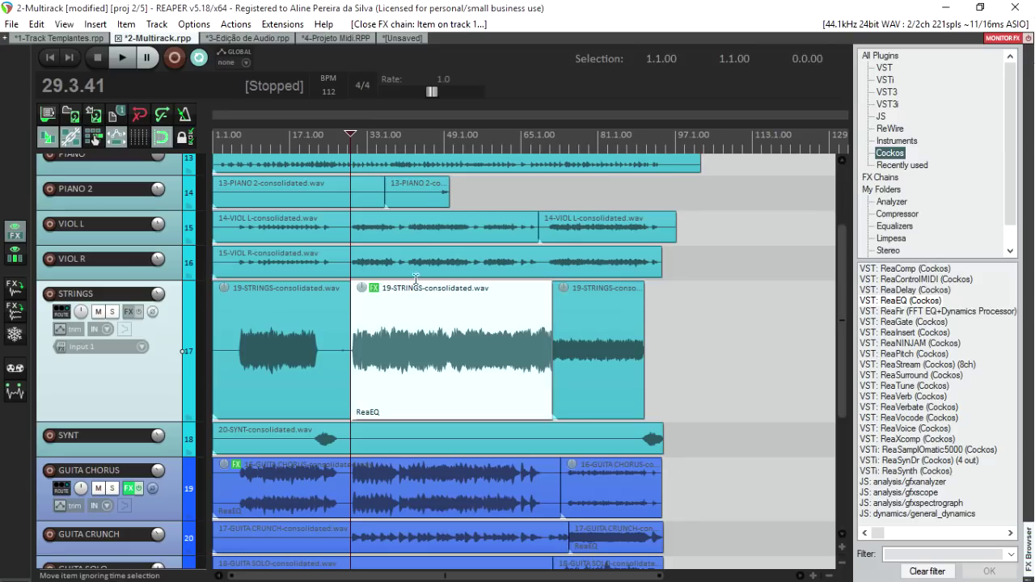
left_click(425, 344)
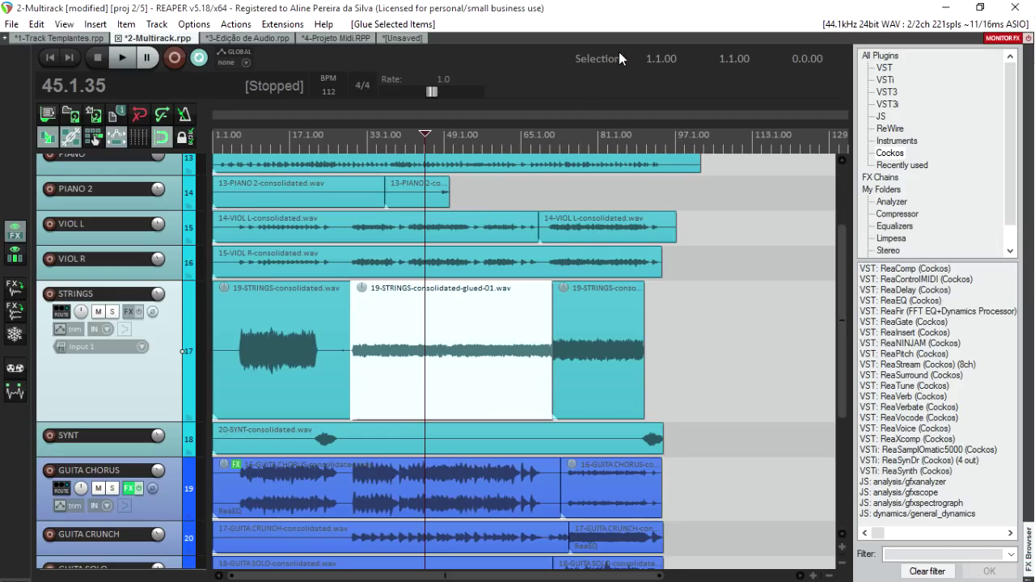
- Check the FX chain of the last STRINGS item and look over the surrounding tracks
left_click(612, 316)
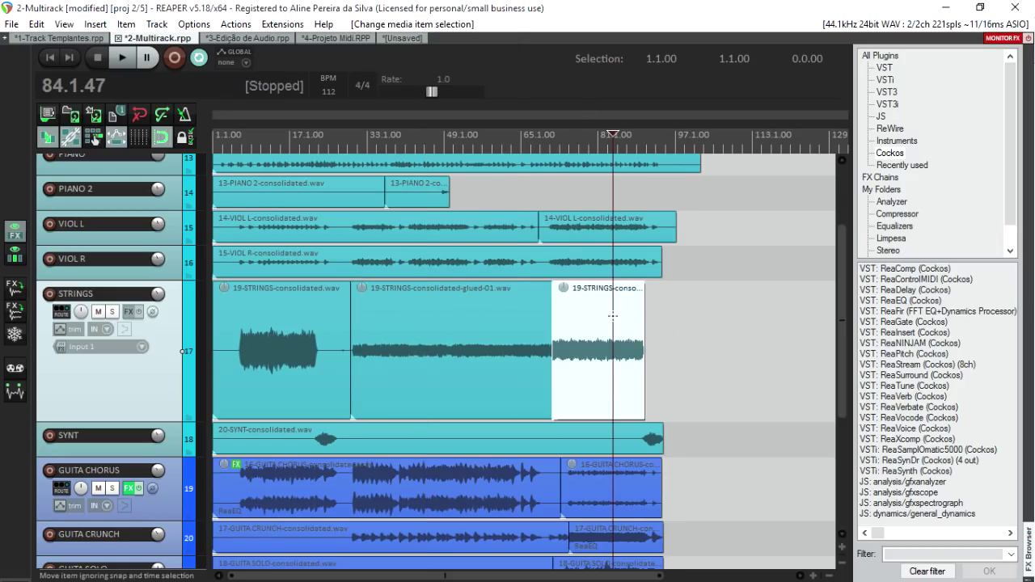
key("shift+e")
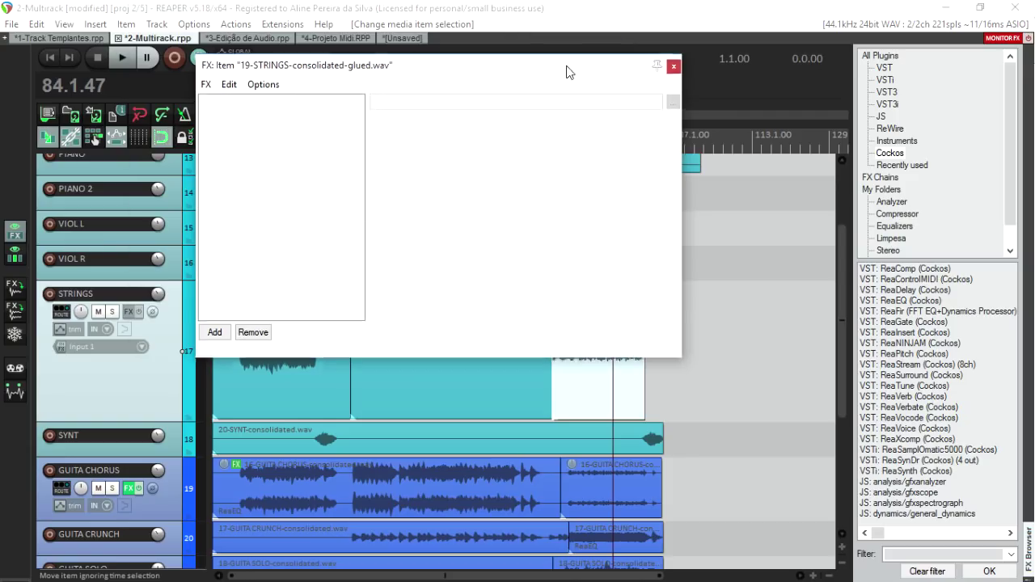
left_click(672, 68)
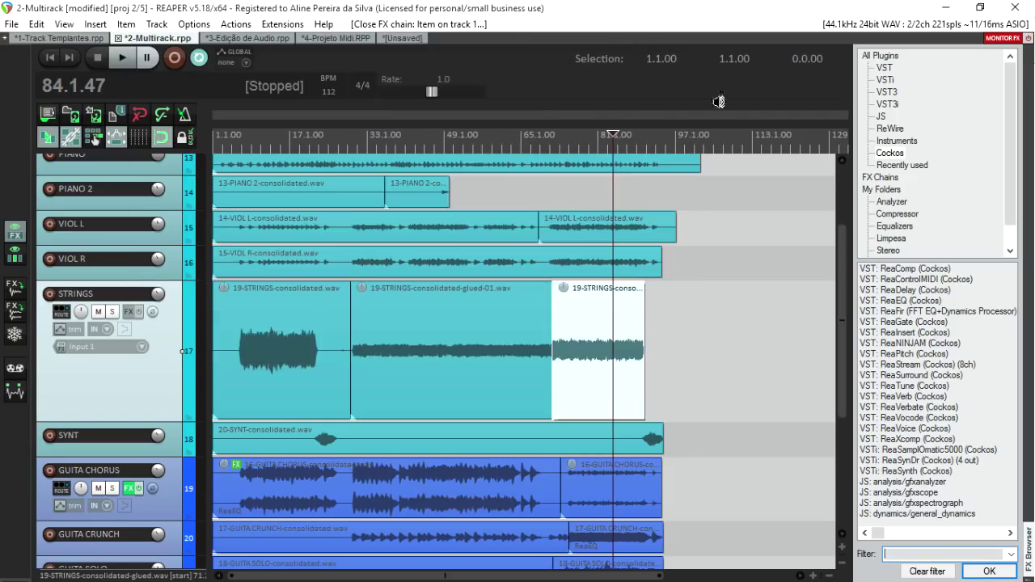
scroll(610, 341, "down", 2)
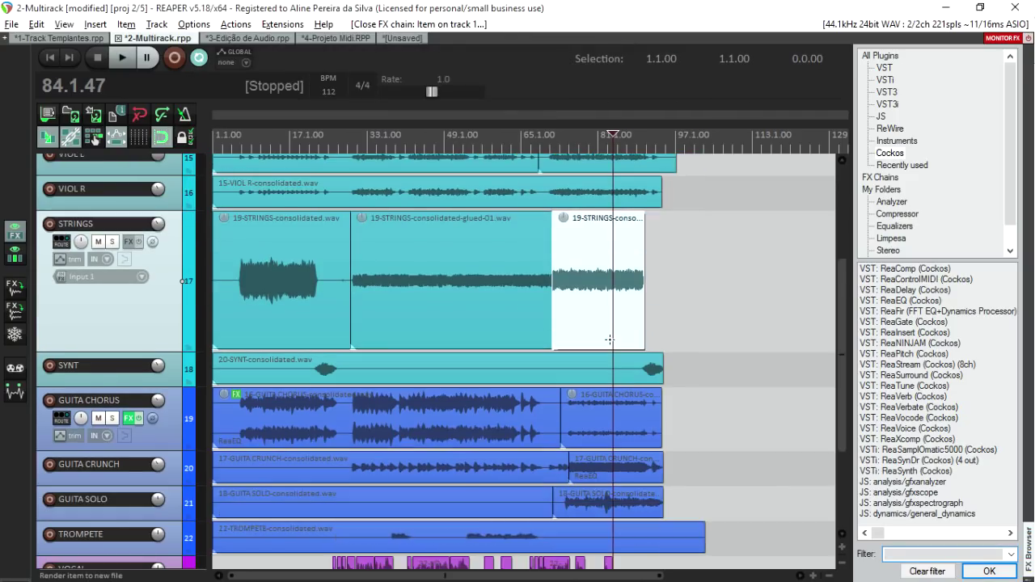
scroll(603, 342, "up", 5)
scroll(596, 342, "down", 3)
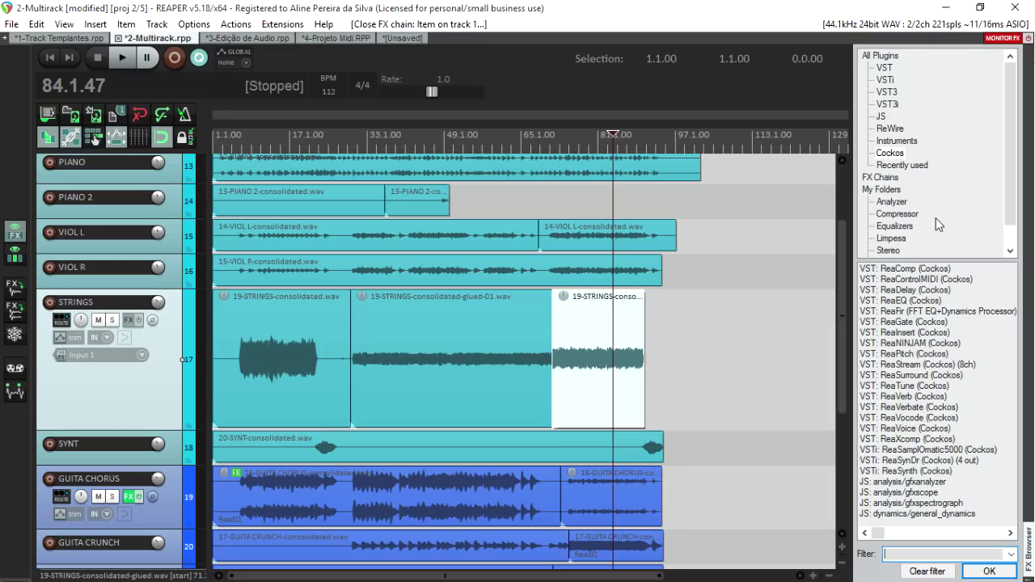
- Apply the saved FX chain "Guita Clean Delay" from the FX browser to the STRINGS track
left_click(869, 178)
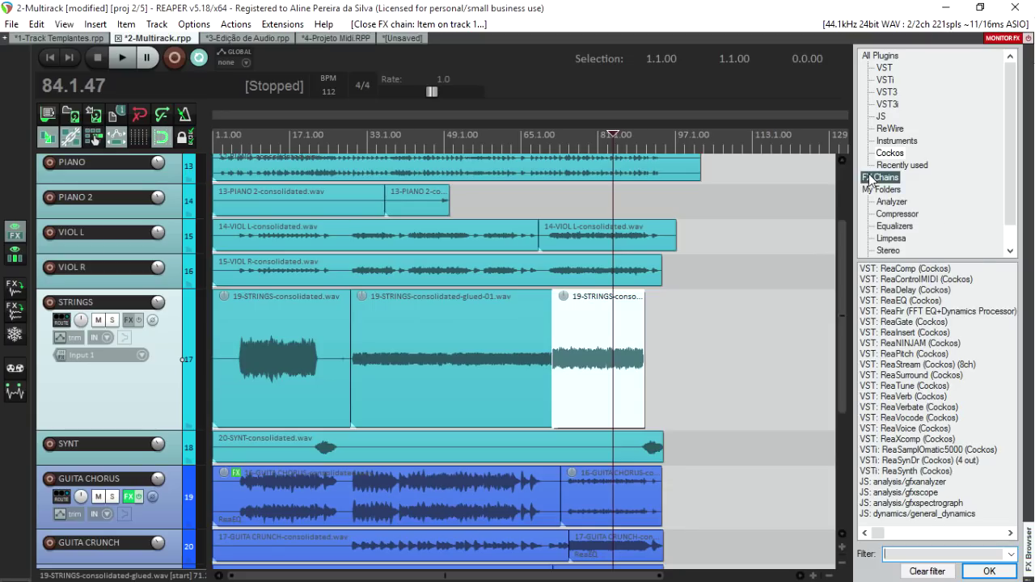
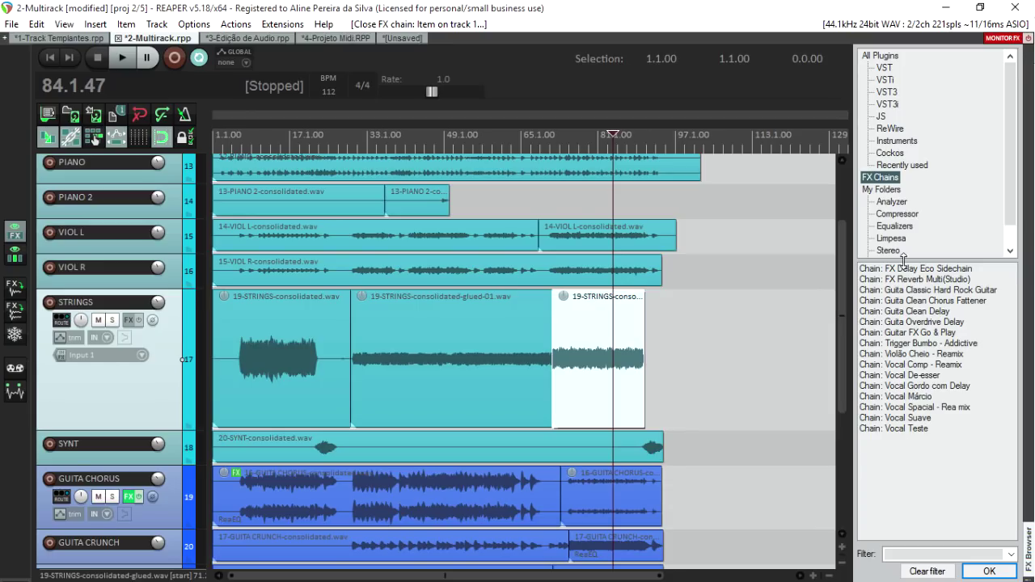
left_click(880, 178)
left_click(922, 312)
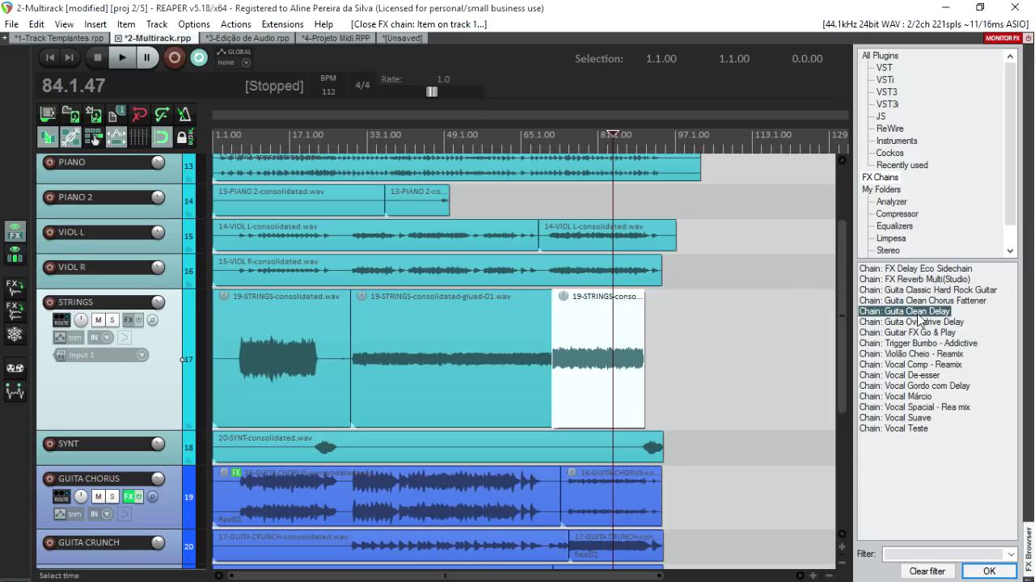
left_click_drag(919, 319, 160, 370)
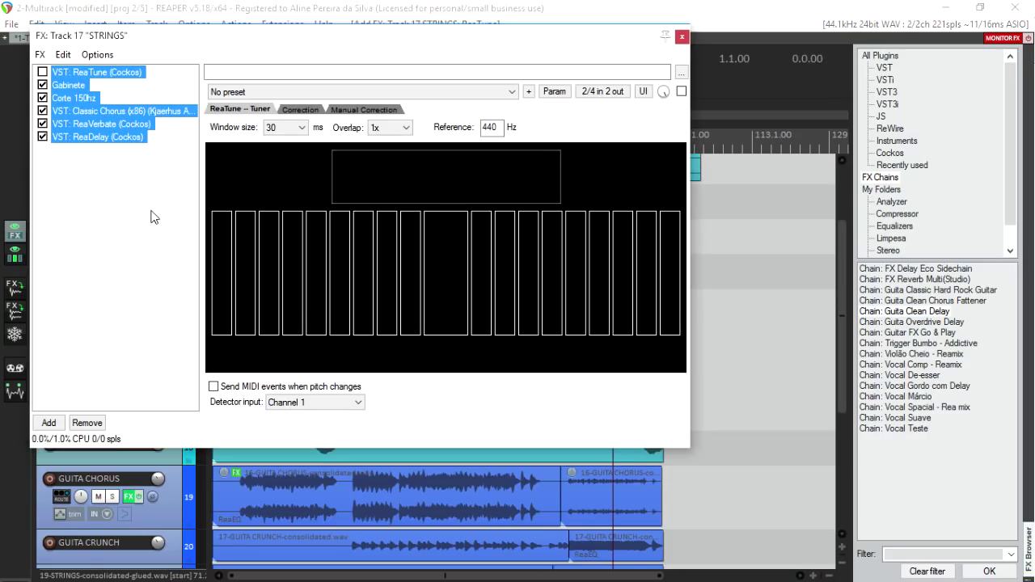
- Inspect Gabinete, Corte 150hz and Classic Chorus in the STRINGS track's FX chain, and close the chain window
left_click(151, 216)
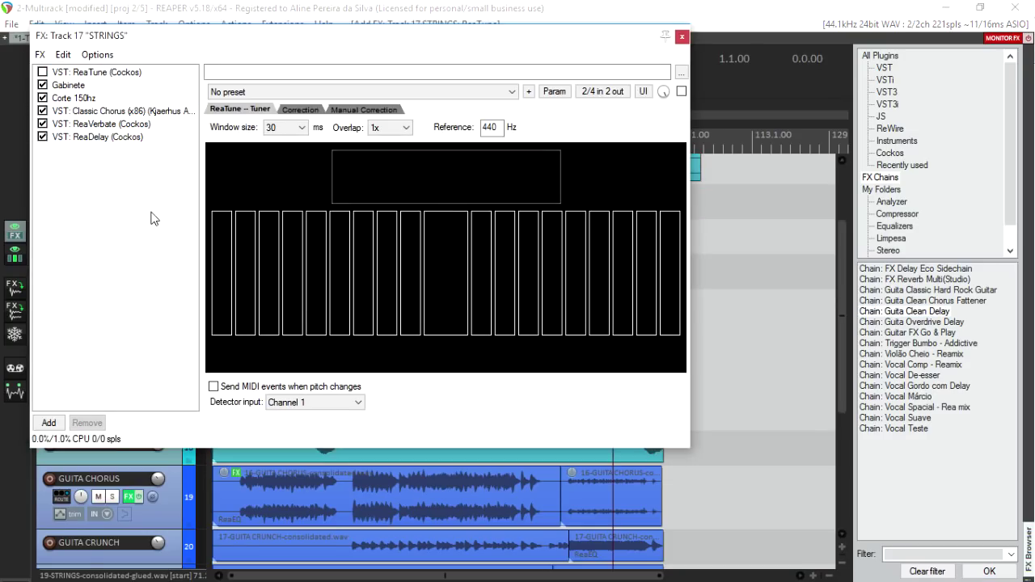
left_click(81, 85)
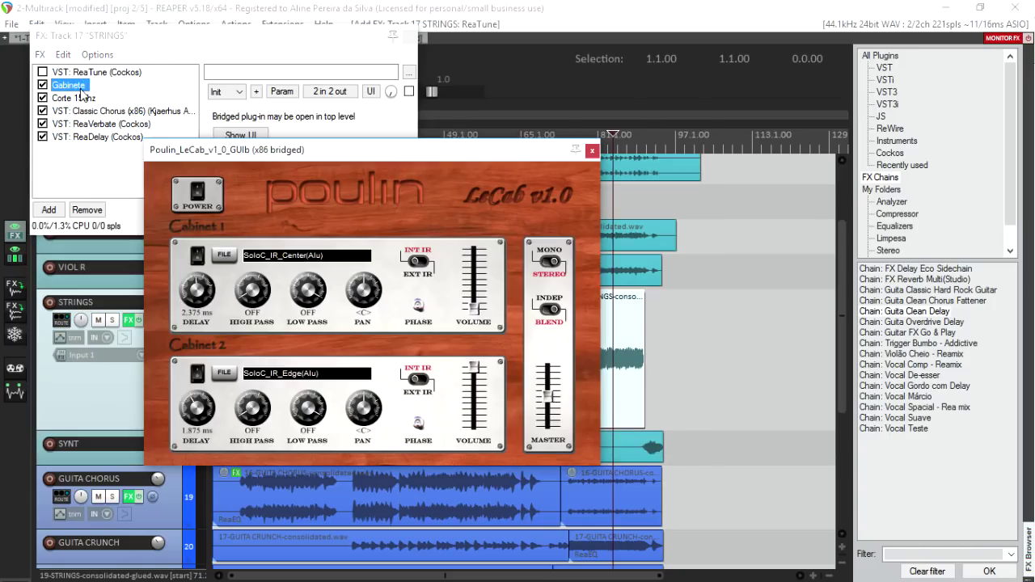
left_click(81, 96)
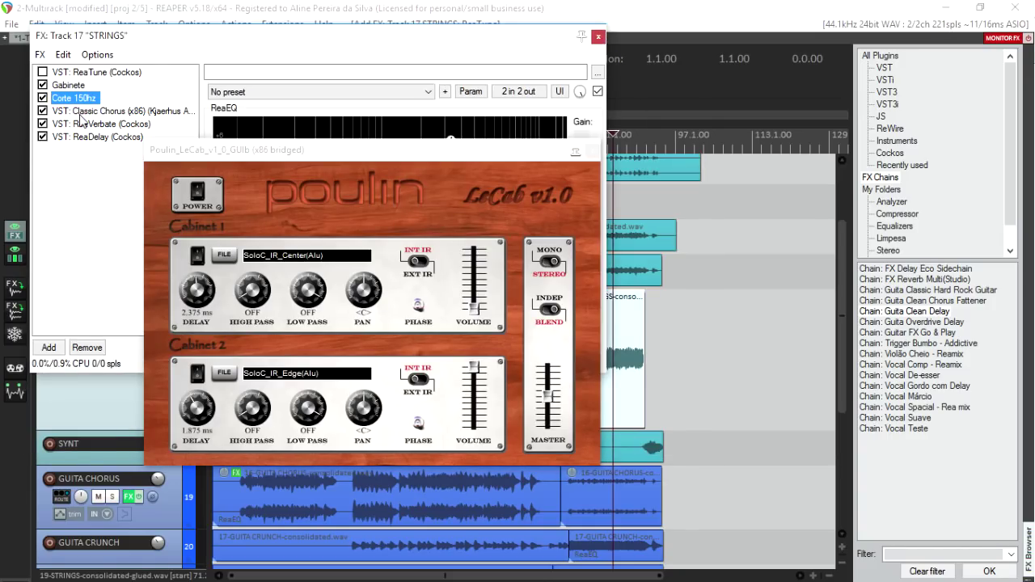
left_click(81, 111)
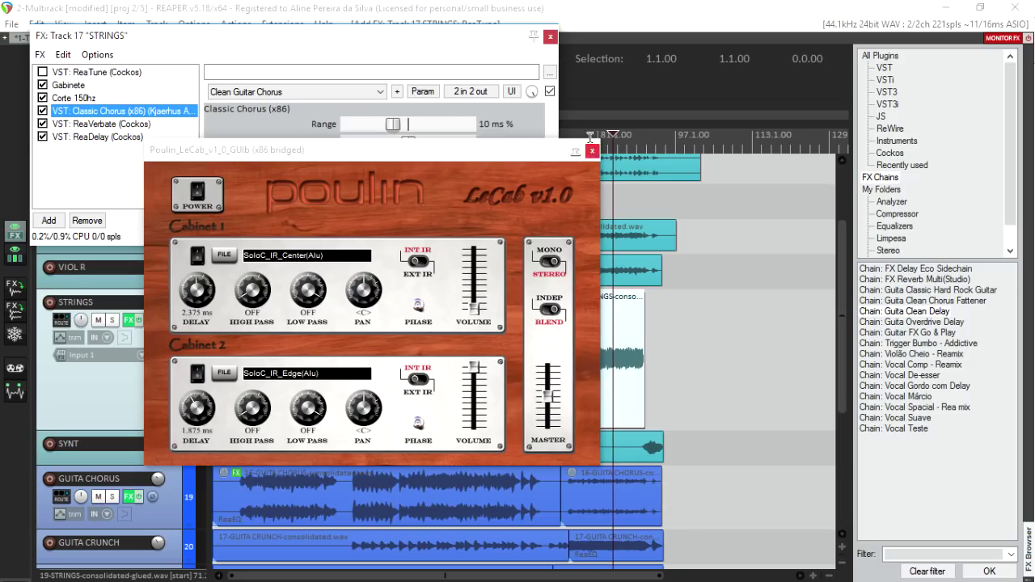
left_click(550, 37)
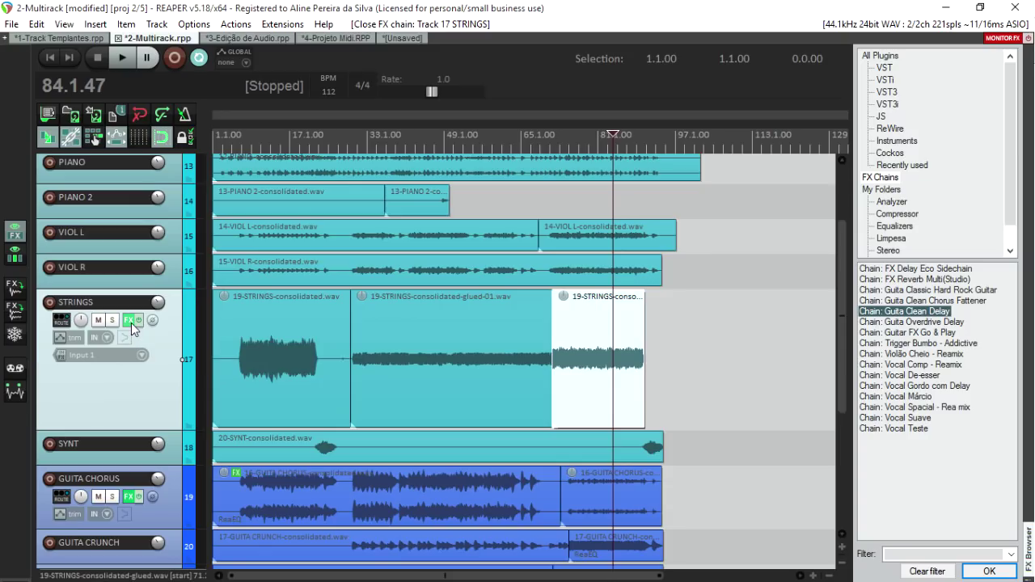
- Remove all FX from the STRINGS track, and apply the saved FX chain "Guita Clean Chorus Fattener" to it instead
mouse_move(131, 322)
left_click(133, 323, "alt")
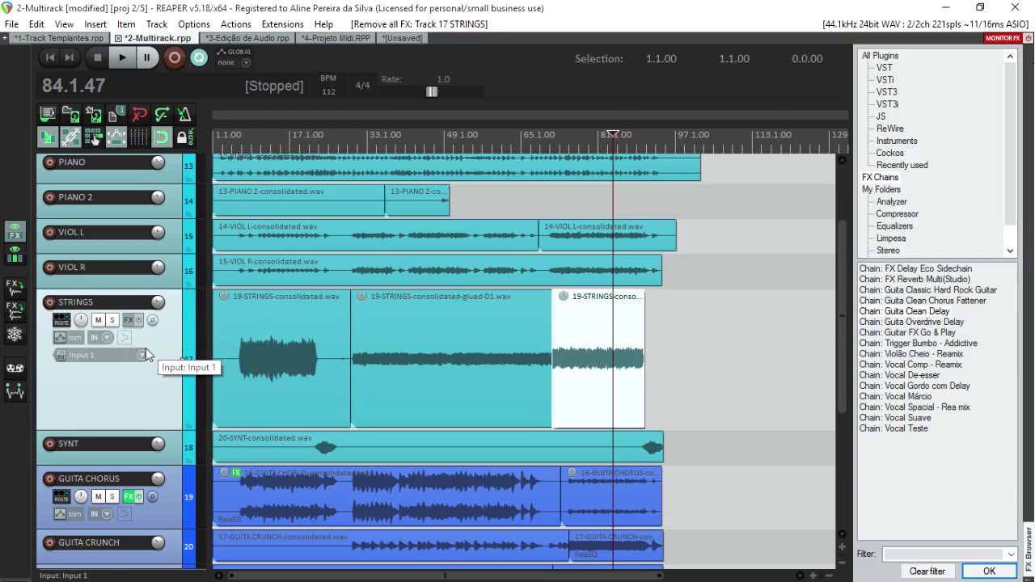
left_click_drag(920, 306, 166, 359)
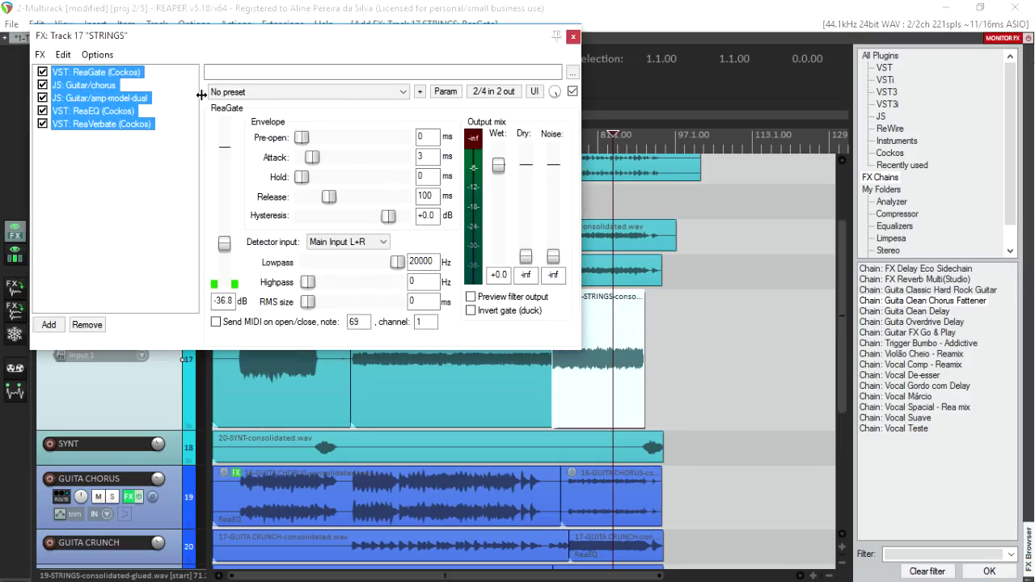
- Inspect the chorus, amp-model-dual, ReaEQ and ReaVerbate plugins in the STRINGS track's FX chain, and close the chain window
left_click(84, 86)
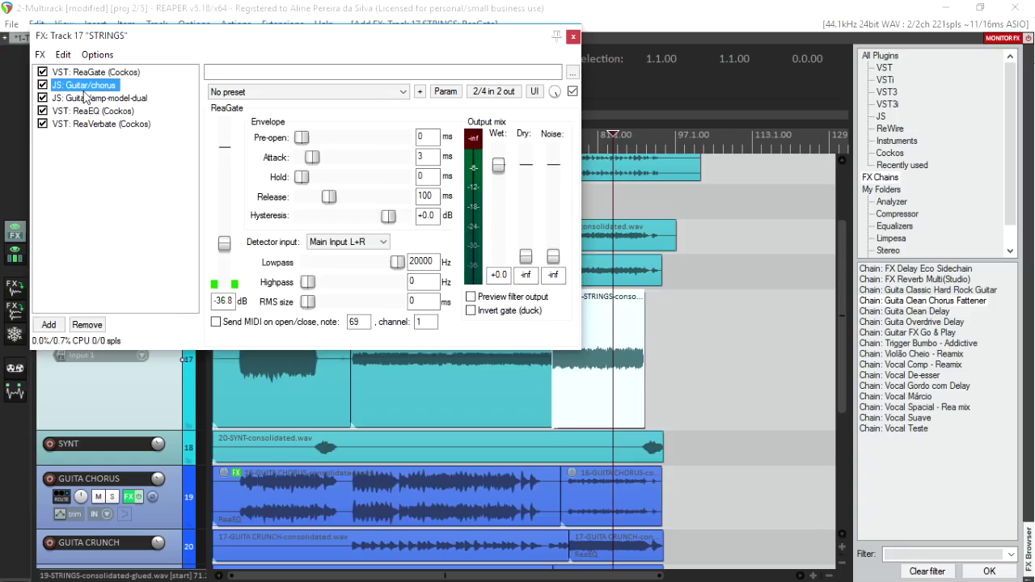
left_click(86, 98)
left_click(86, 111)
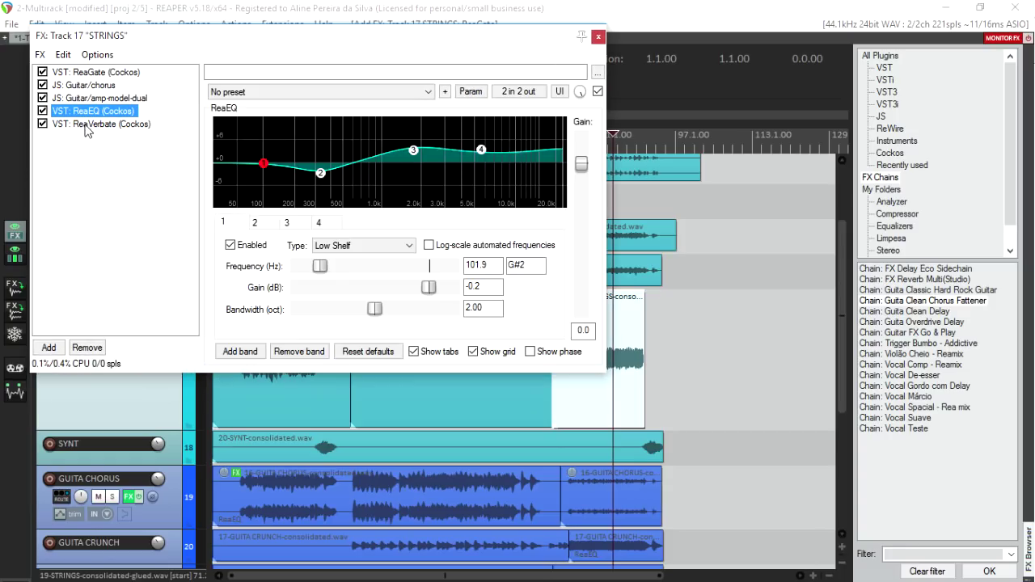
left_click(86, 126)
left_click(517, 35)
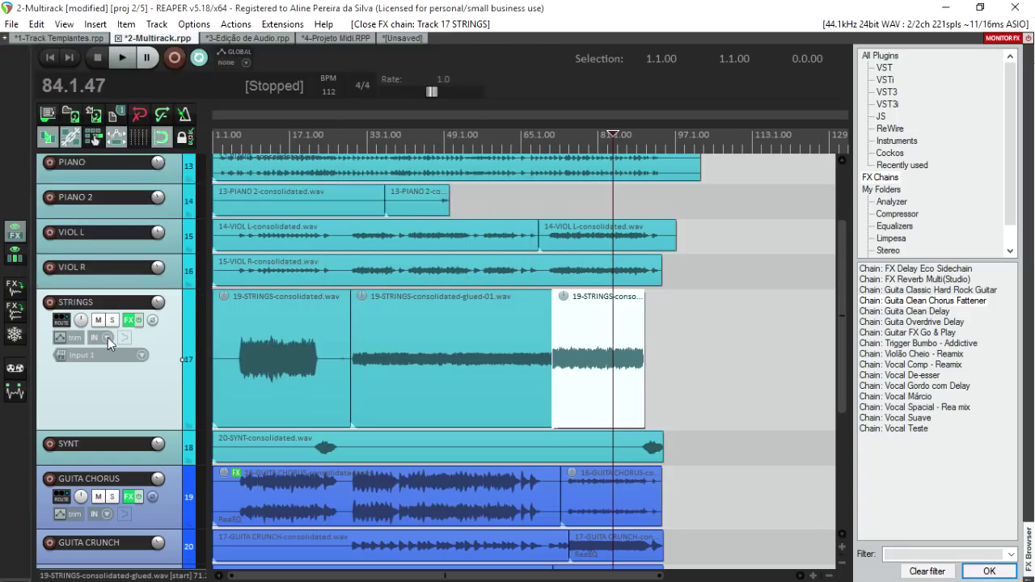
- Clear all FX from the STRINGS track, and apply the FX chain "Guita Clean Chorus Fattener" to its first item
left_click(128, 320, "alt")
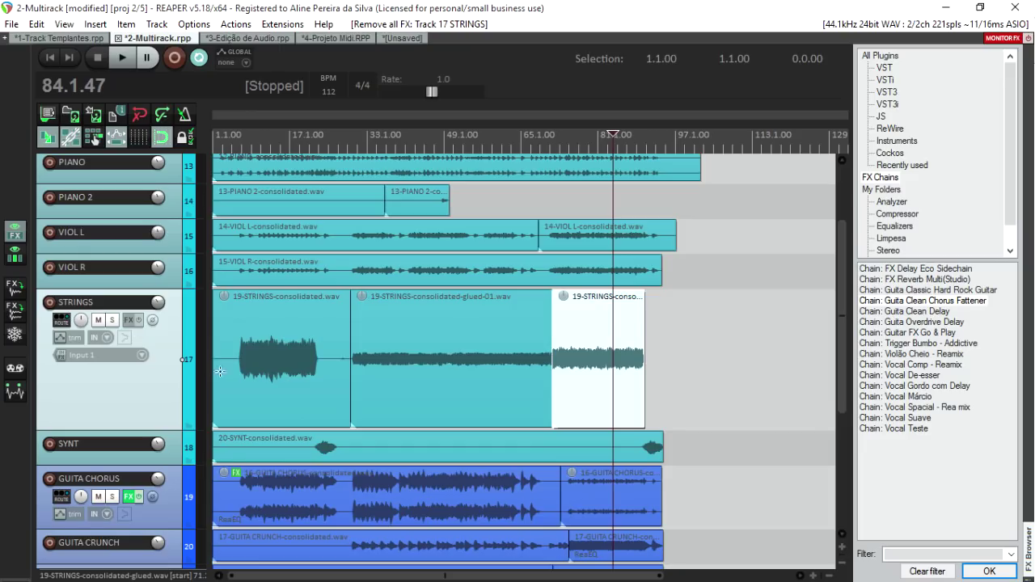
left_click(311, 338)
scroll(311, 338, "up", 5)
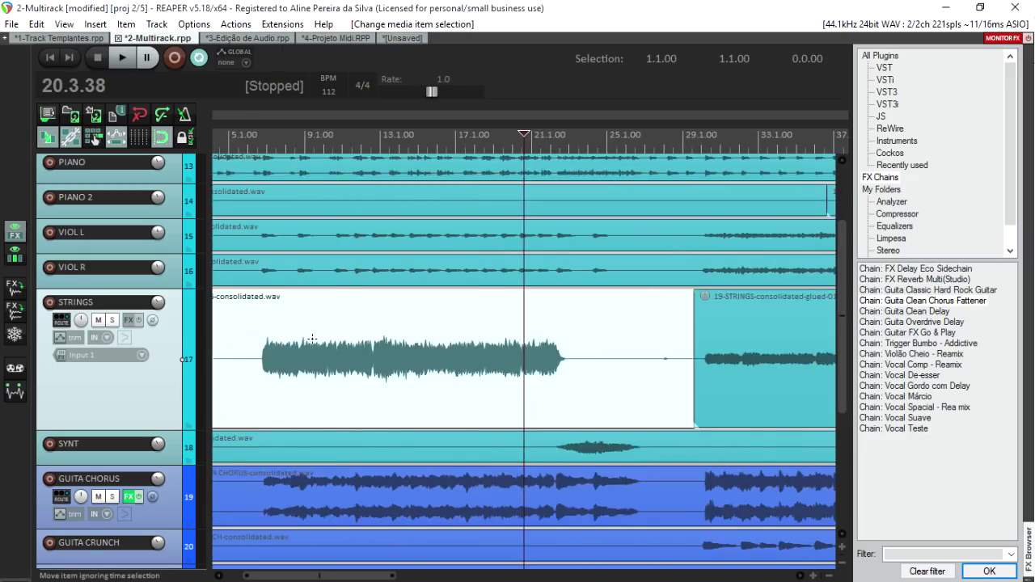
scroll(402, 342, "down", 3)
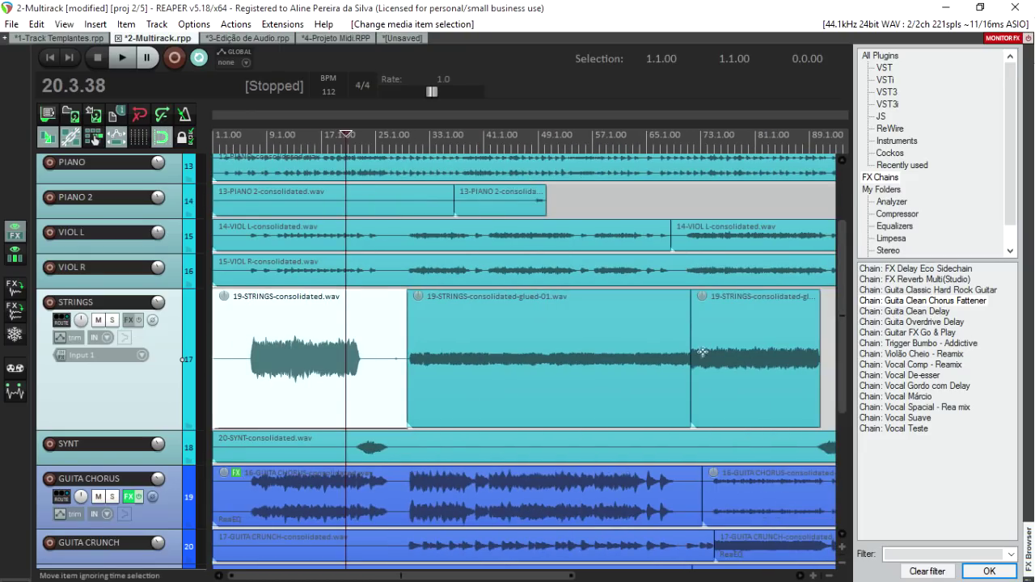
left_click_drag(910, 302, 354, 359)
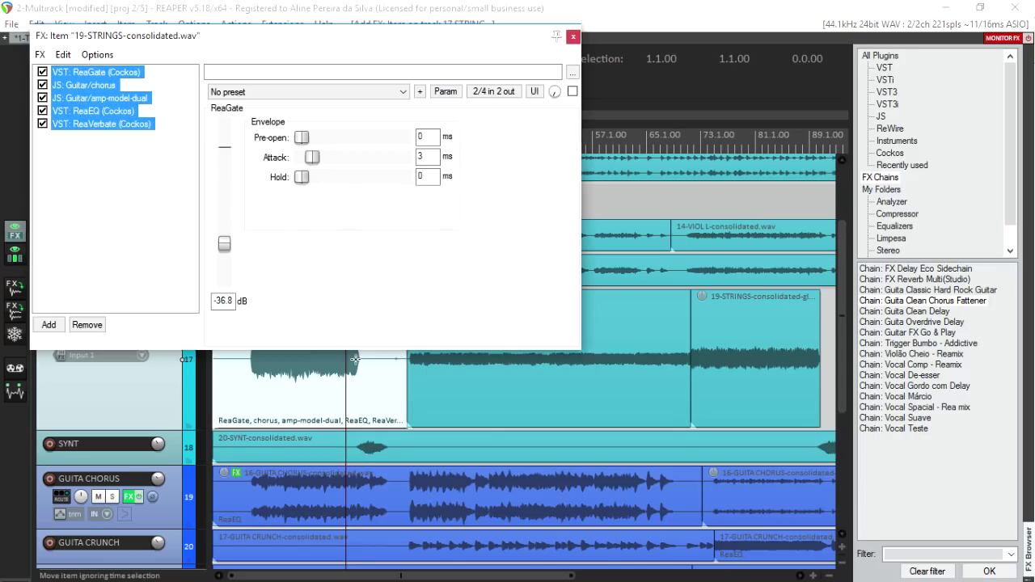
left_click(573, 36)
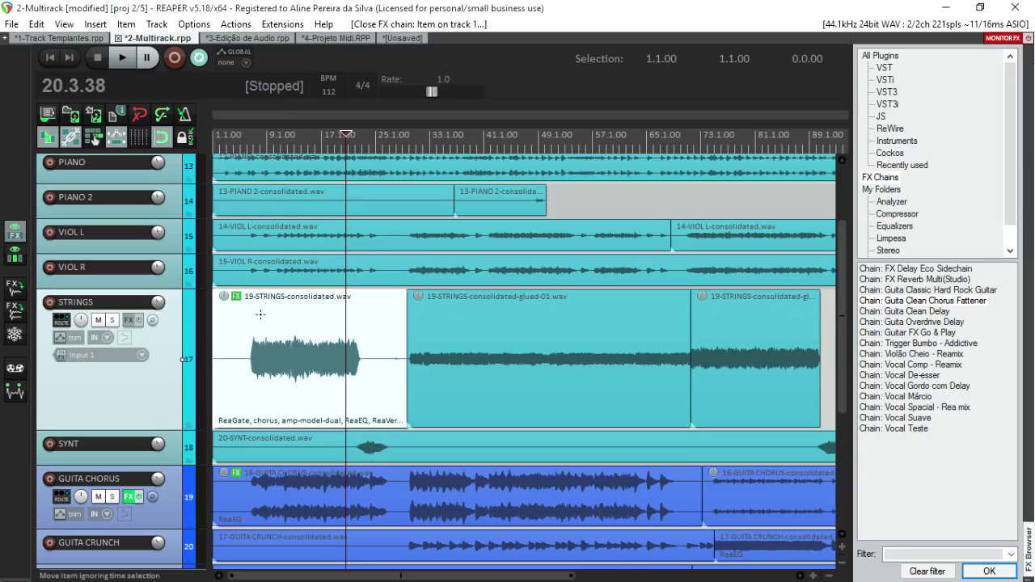
- Glue the first STRINGS item to render its item effects into the audio
left_click(313, 345)
key("ctrl+g")
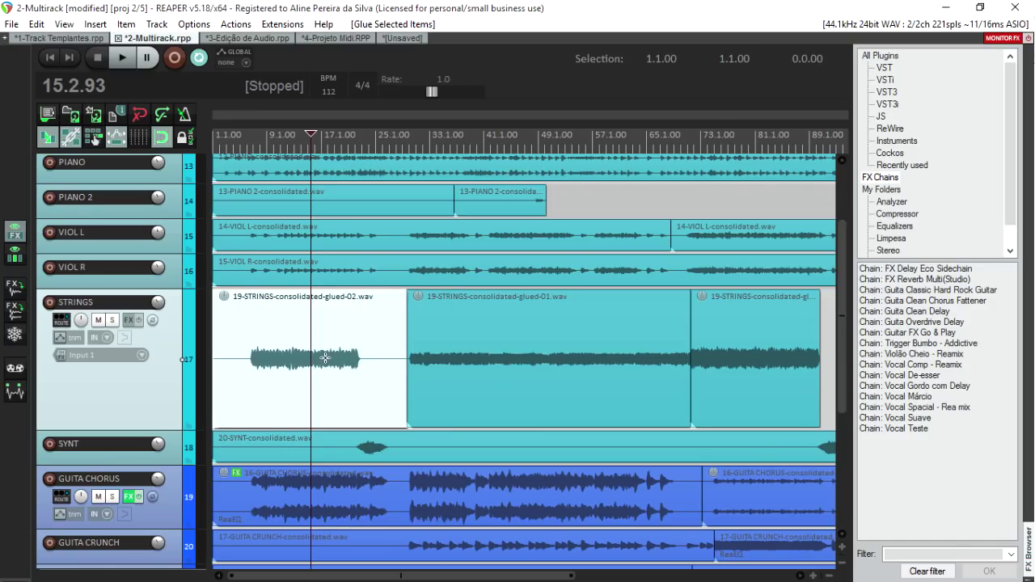
scroll(433, 341, "down", 3)
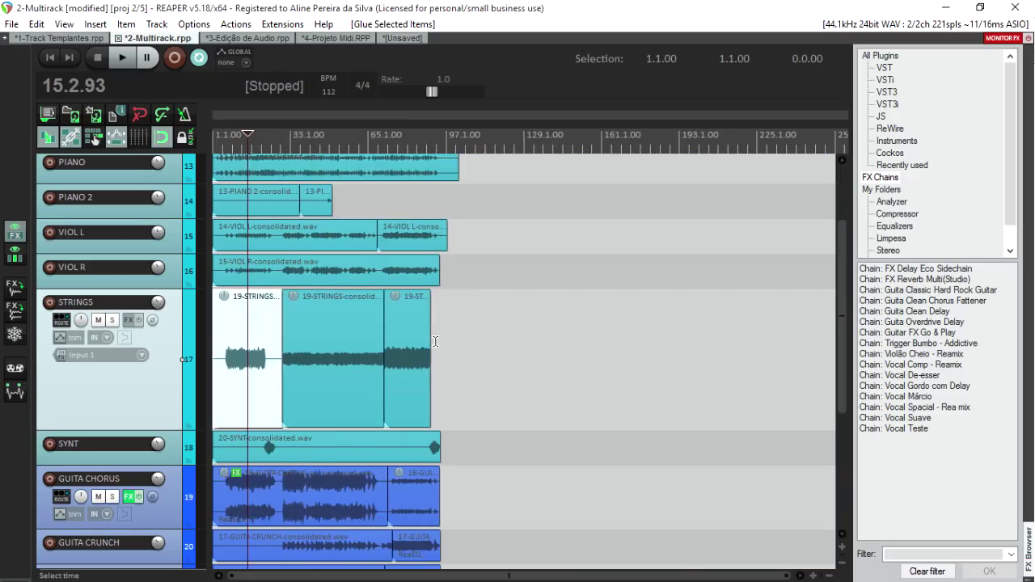
scroll(436, 342, "up", 3)
scroll(436, 351, "up", 3)
scroll(439, 354, "down", 2)
scroll(439, 354, "up", 2)
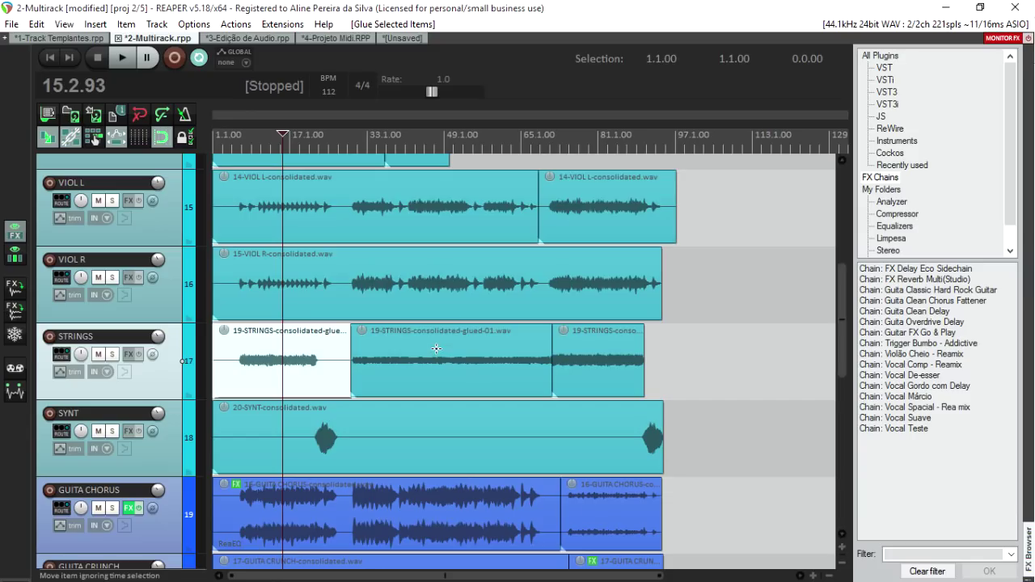
- Browse the custom plugin folders Compressor, Equalizers and Limpesa in the FX browser, and return to the My Folders list
left_click(902, 191)
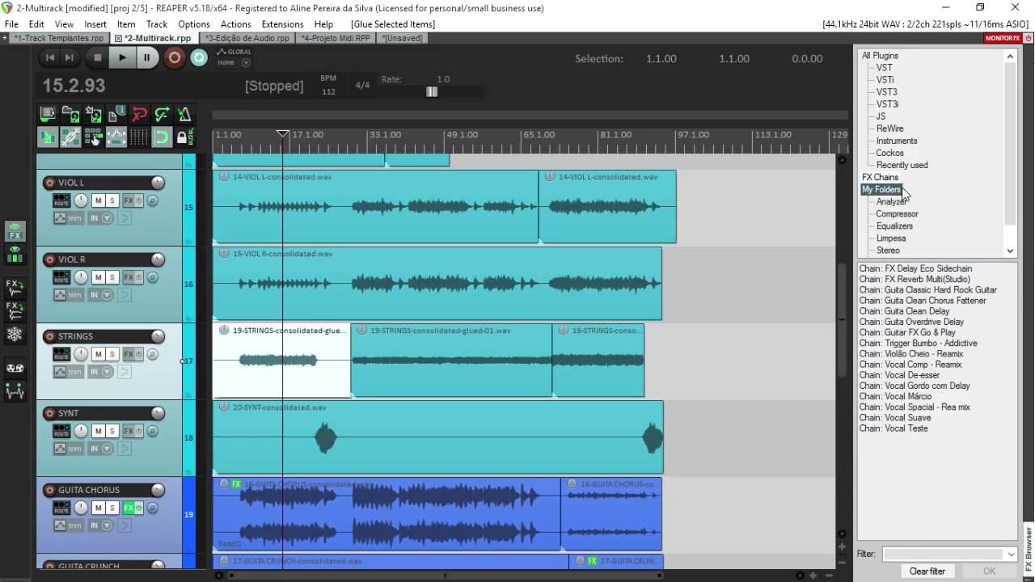
scroll(1015, 194, "down", 1)
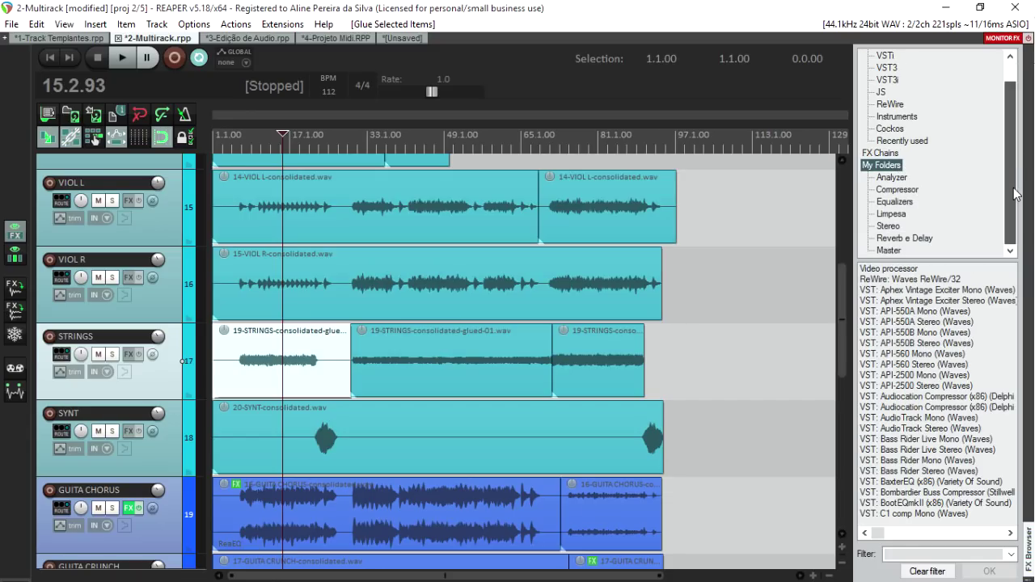
left_click(897, 191)
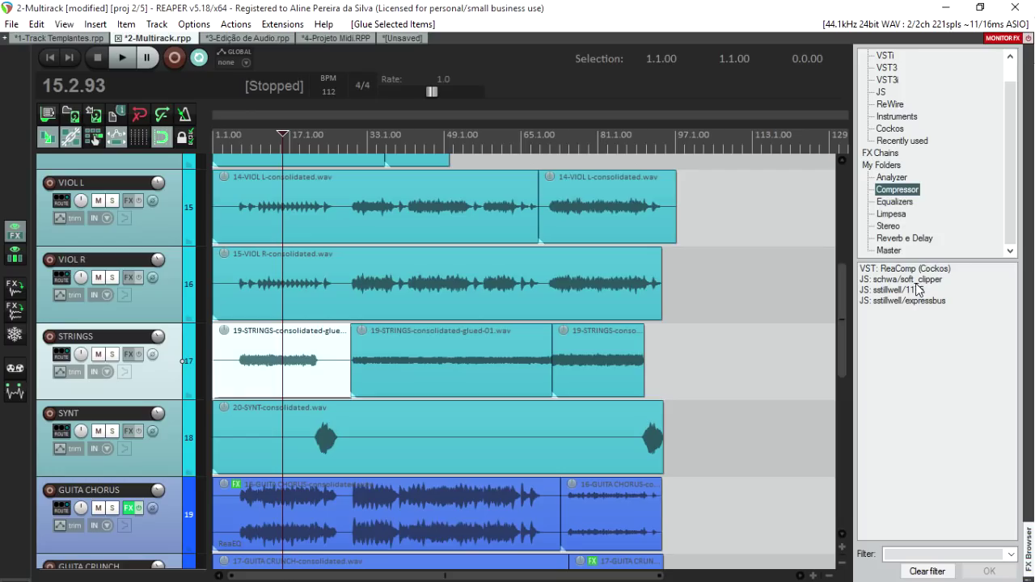
left_click(902, 203)
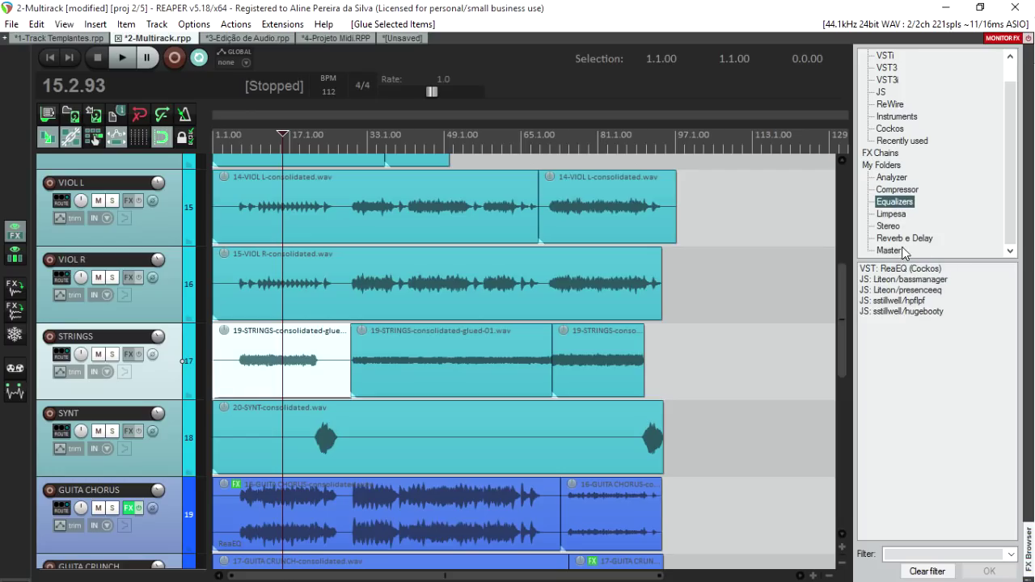
left_click(895, 214)
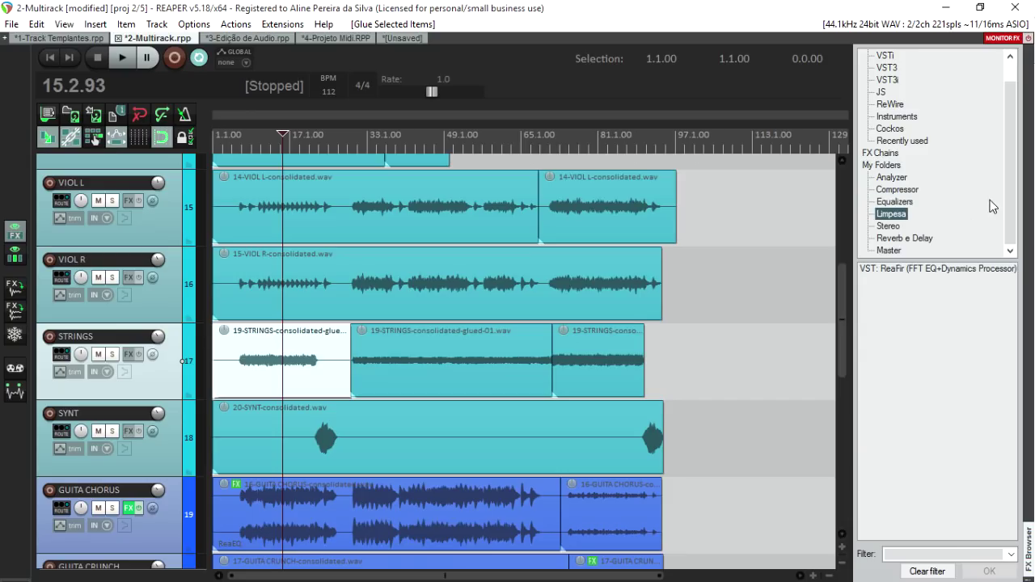
left_click(899, 166)
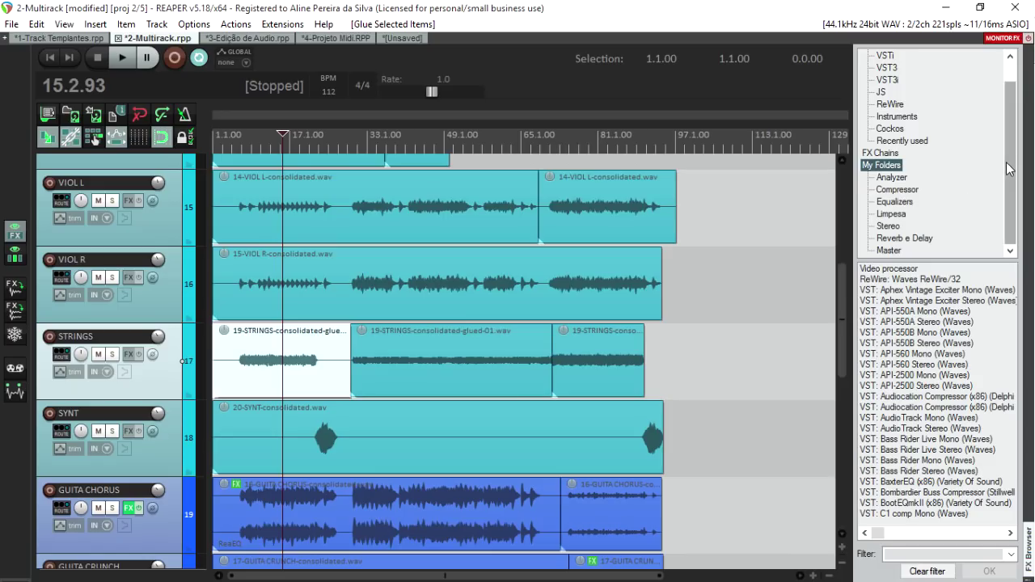
- Filter the FX browser by "comp", and check the matching plugins in the VST3i and JS categories
left_click(945, 553)
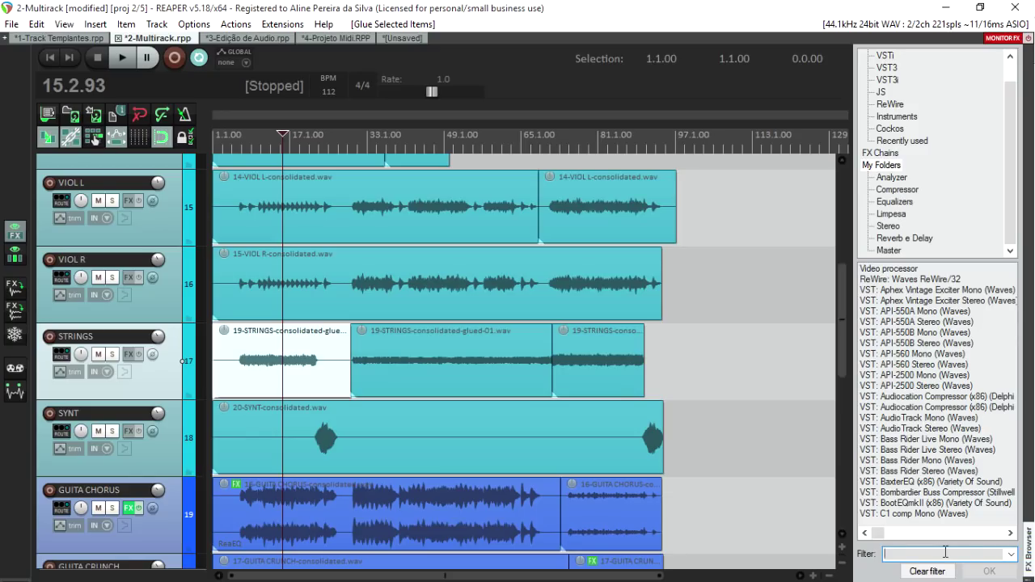
type("comp")
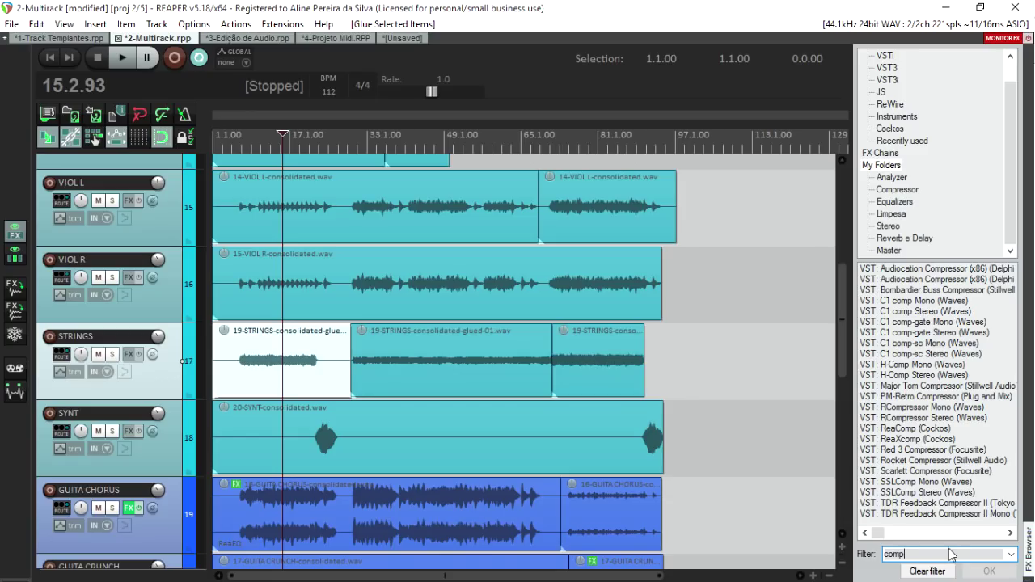
left_click_drag(1016, 103, 1018, 86)
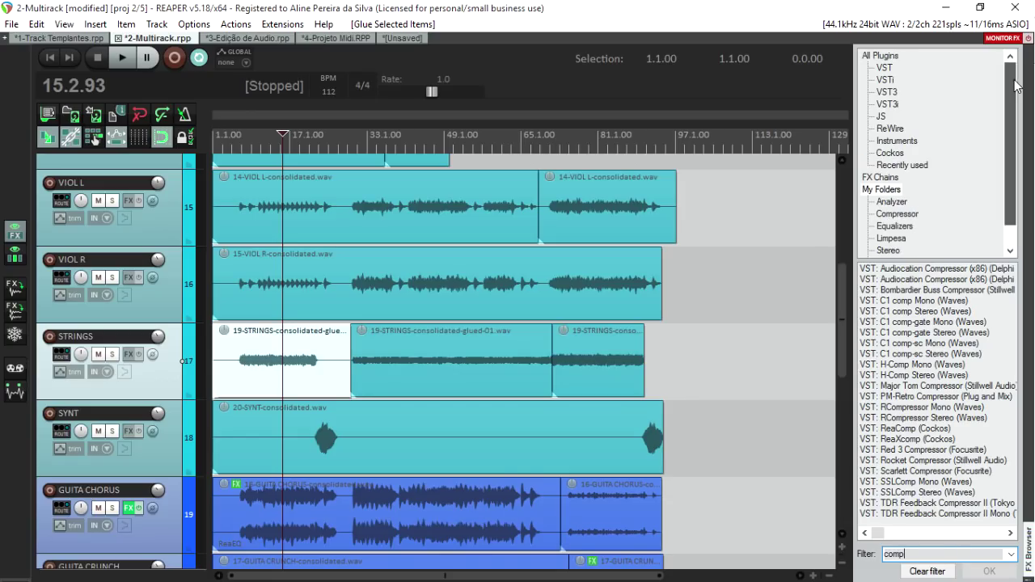
left_click(892, 105)
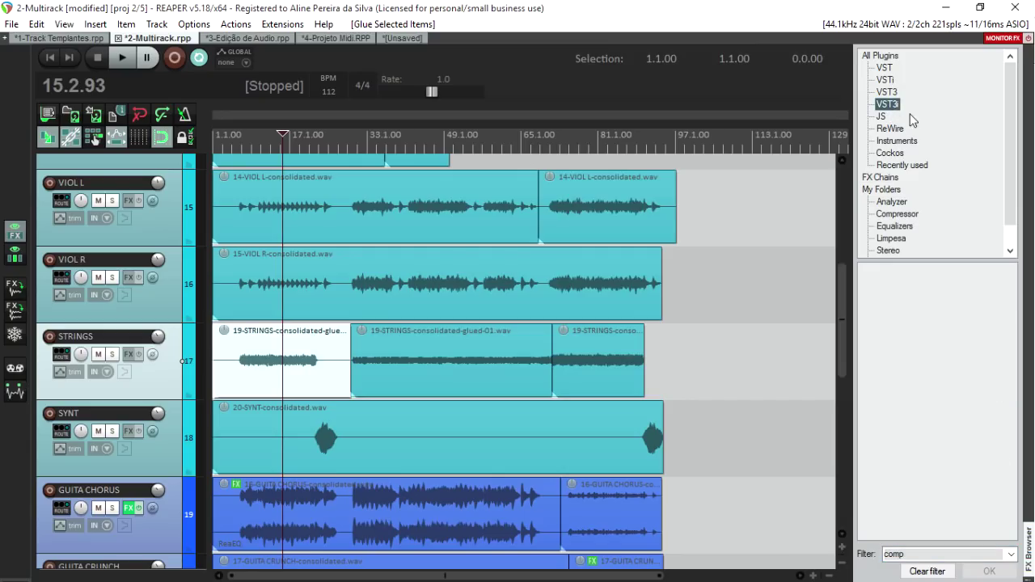
left_click(882, 117)
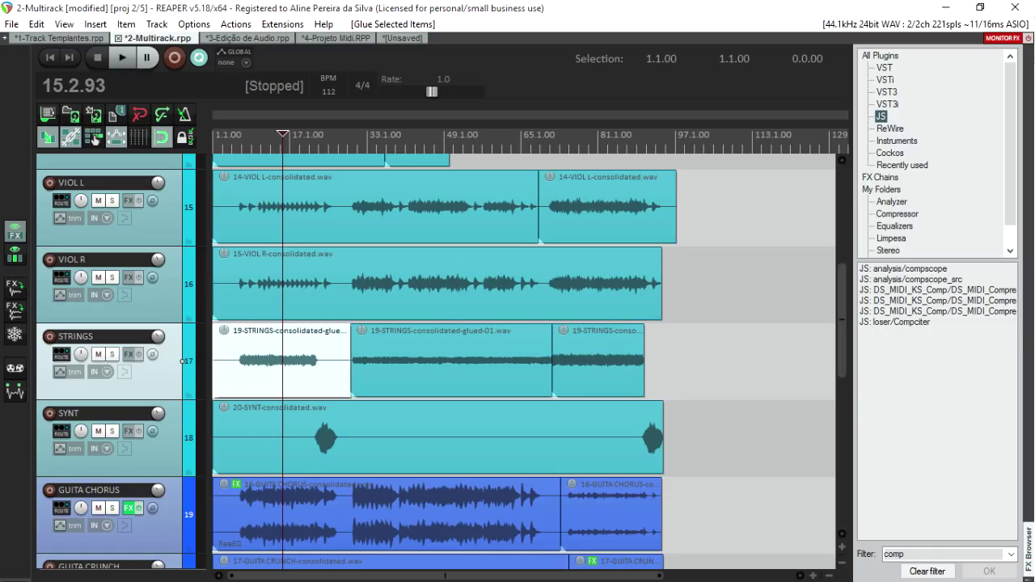
- Clear the plugin filter, and look through the Cockos plugins in the FX browser
left_click(916, 572)
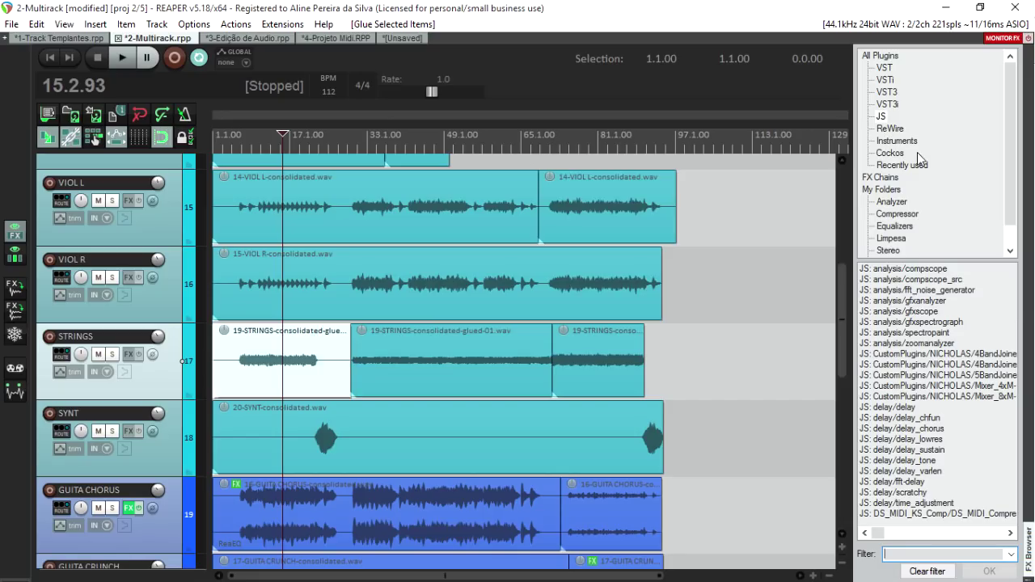
left_click(896, 155)
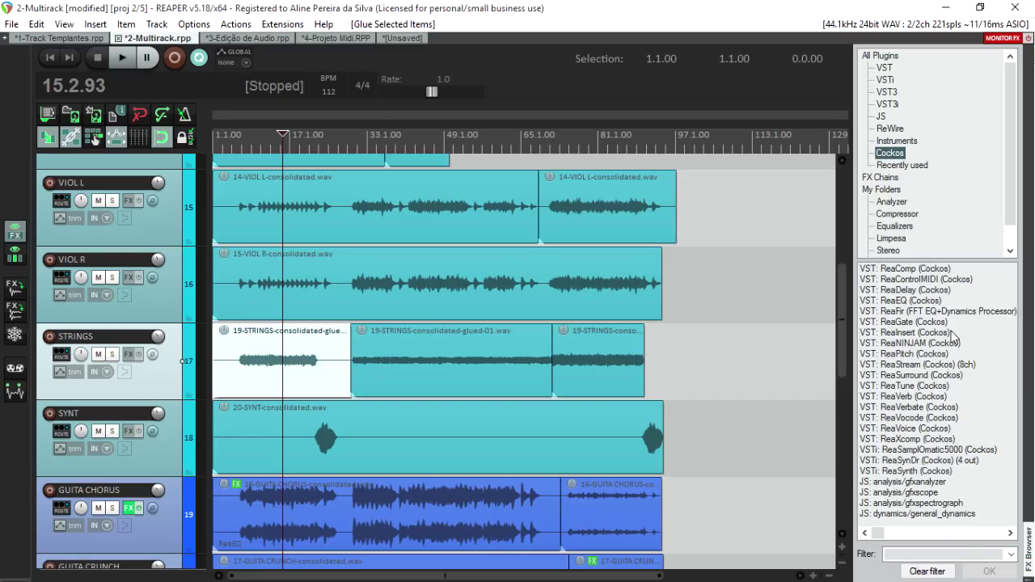
scroll(924, 459, "down", 2)
scroll(917, 405, "up", 2)
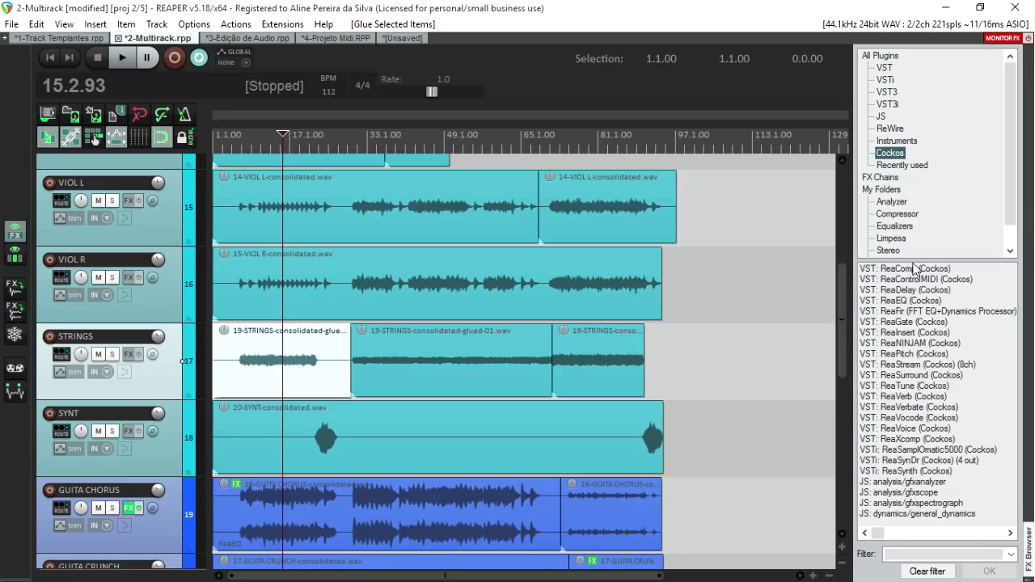